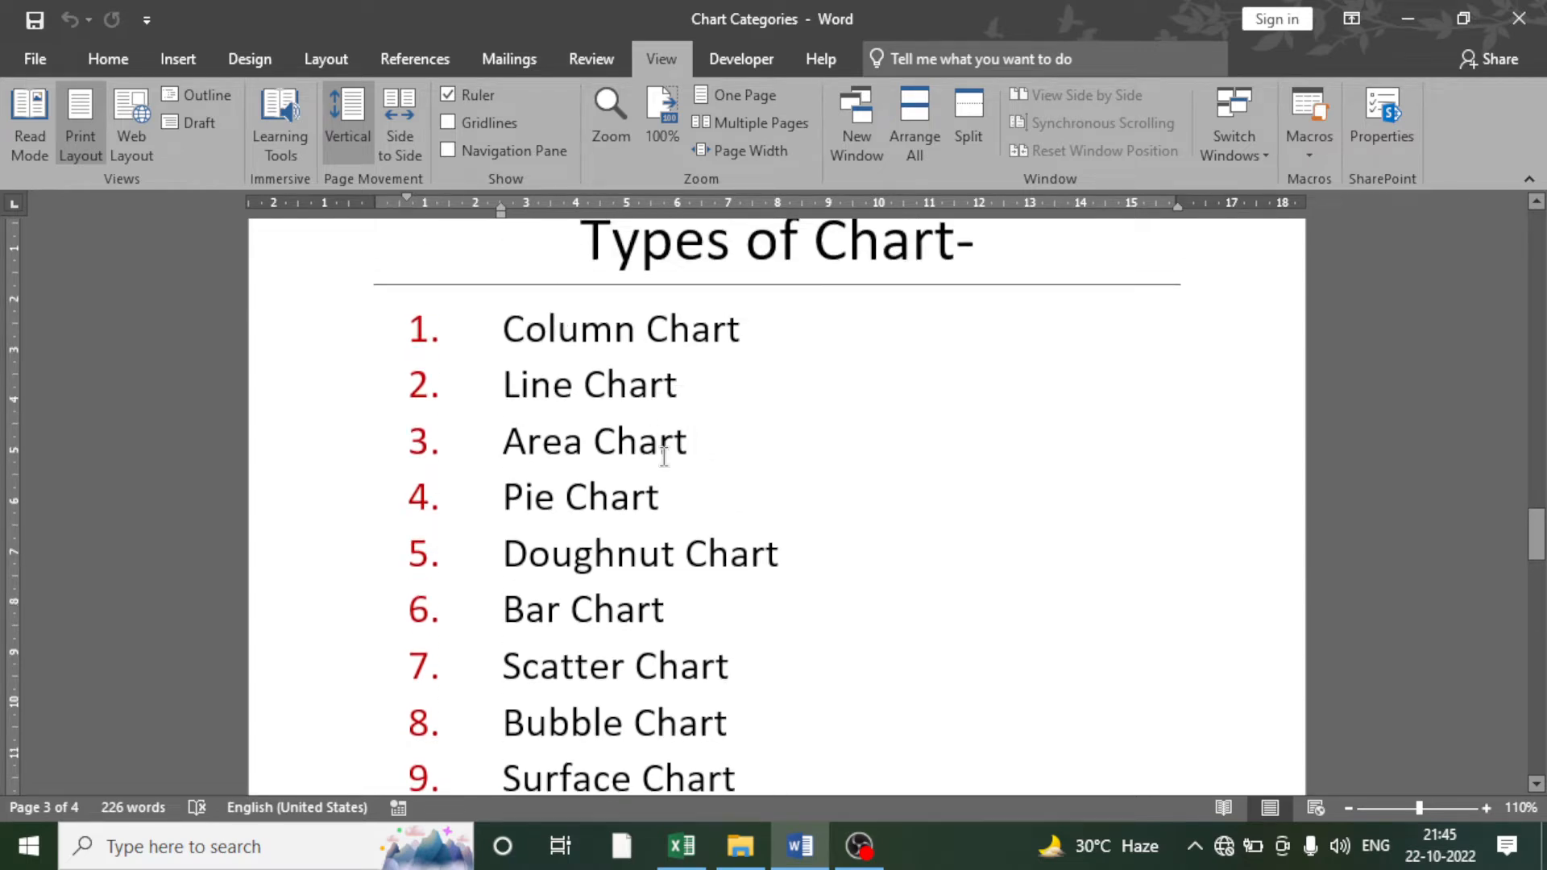
- Review the numbered list of chart types in the Chart Categories document
scroll(652, 554, "down", 4)
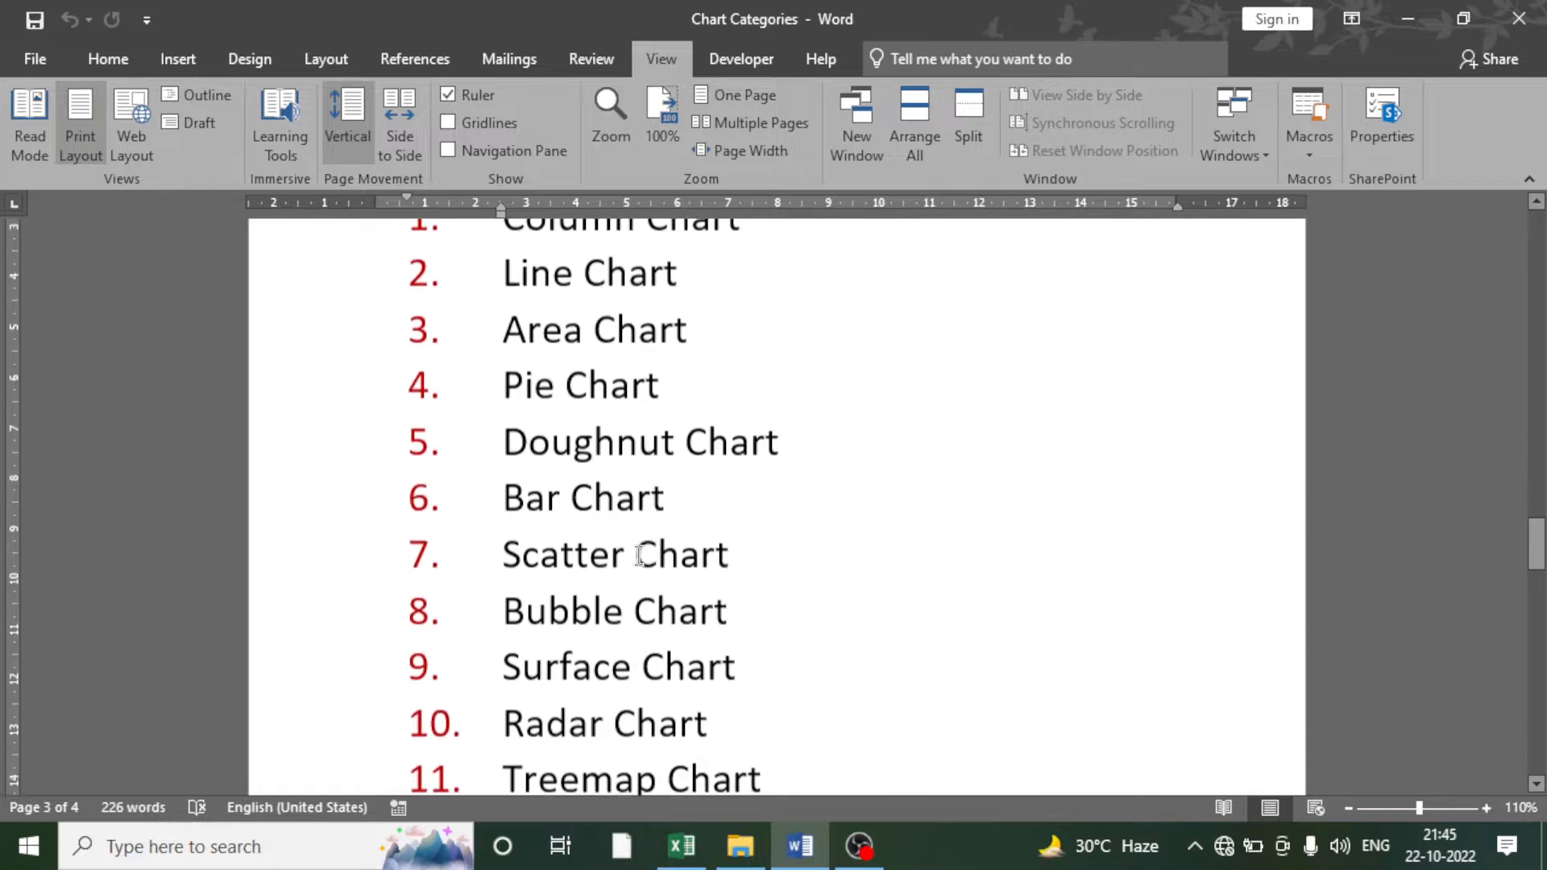
scroll(597, 475, "down", 1)
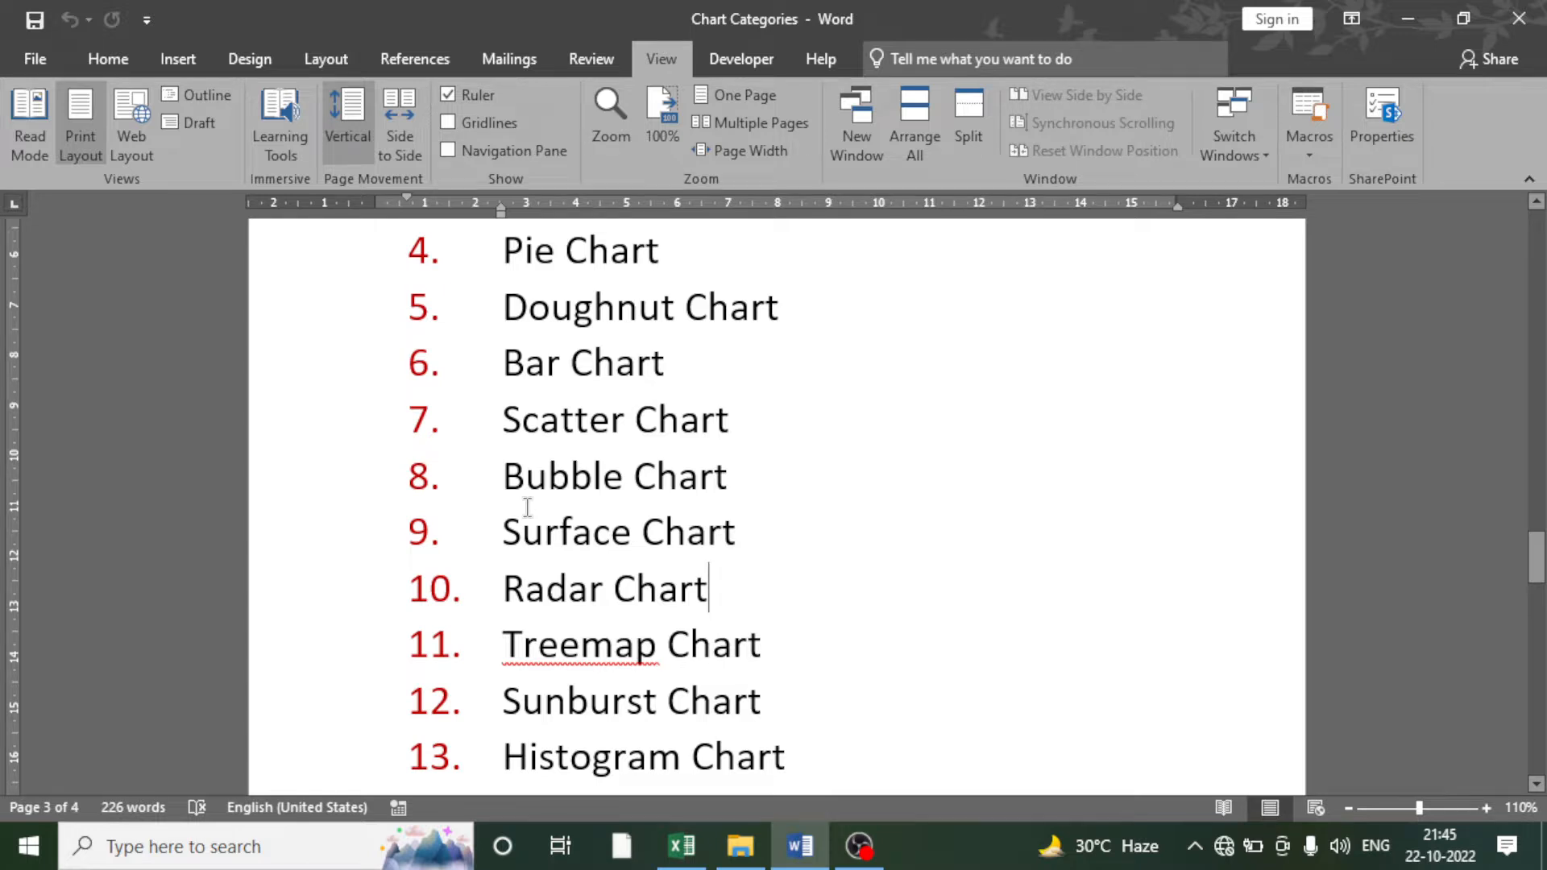
scroll(528, 507, "down", 2)
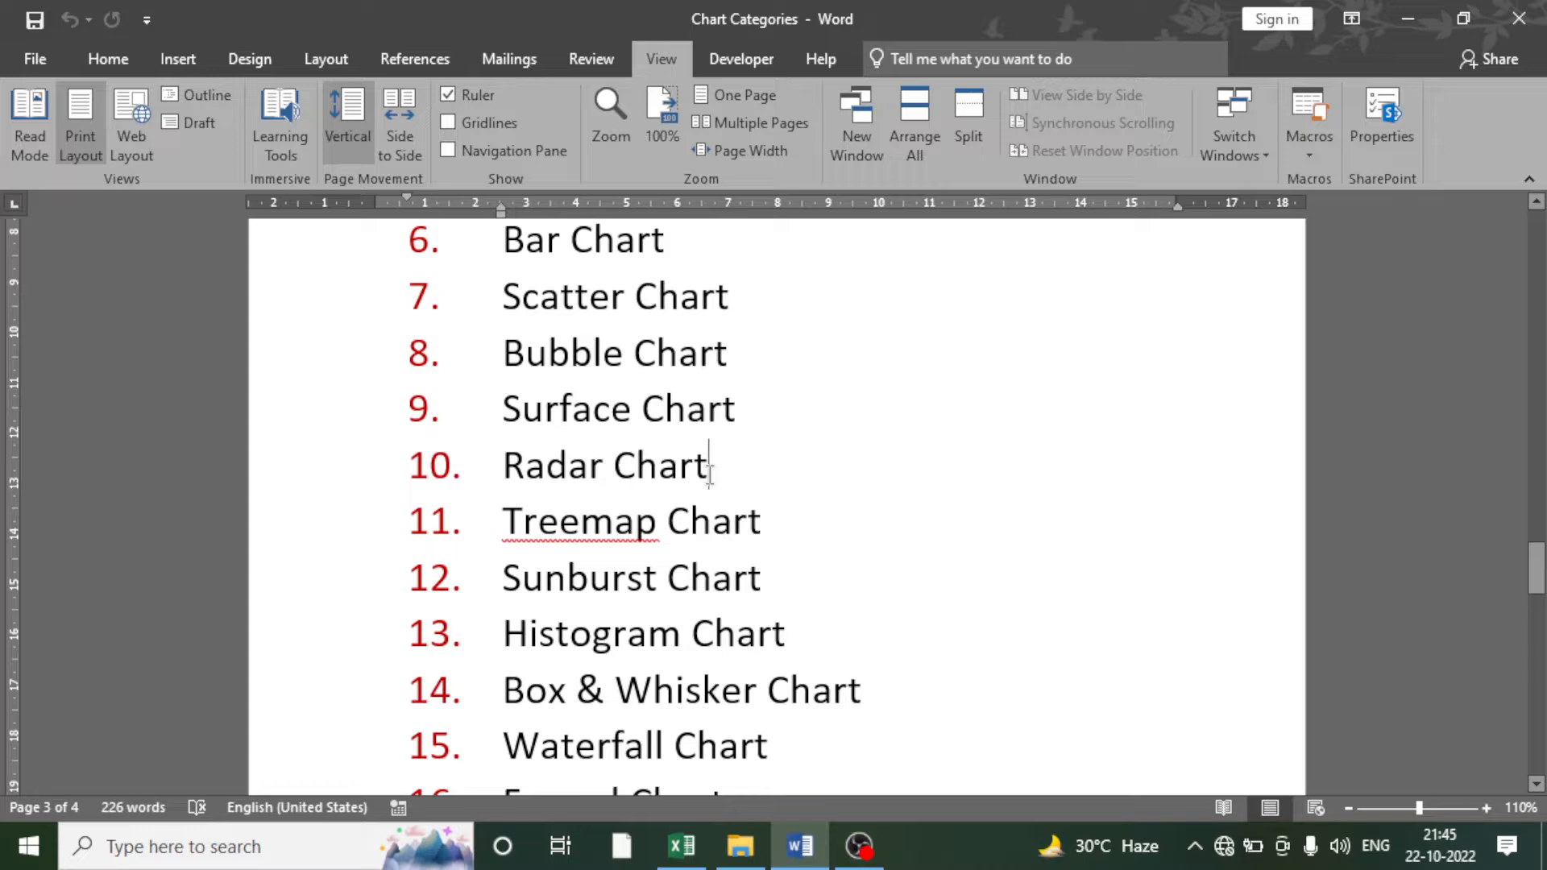
scroll(790, 534, "down", 2)
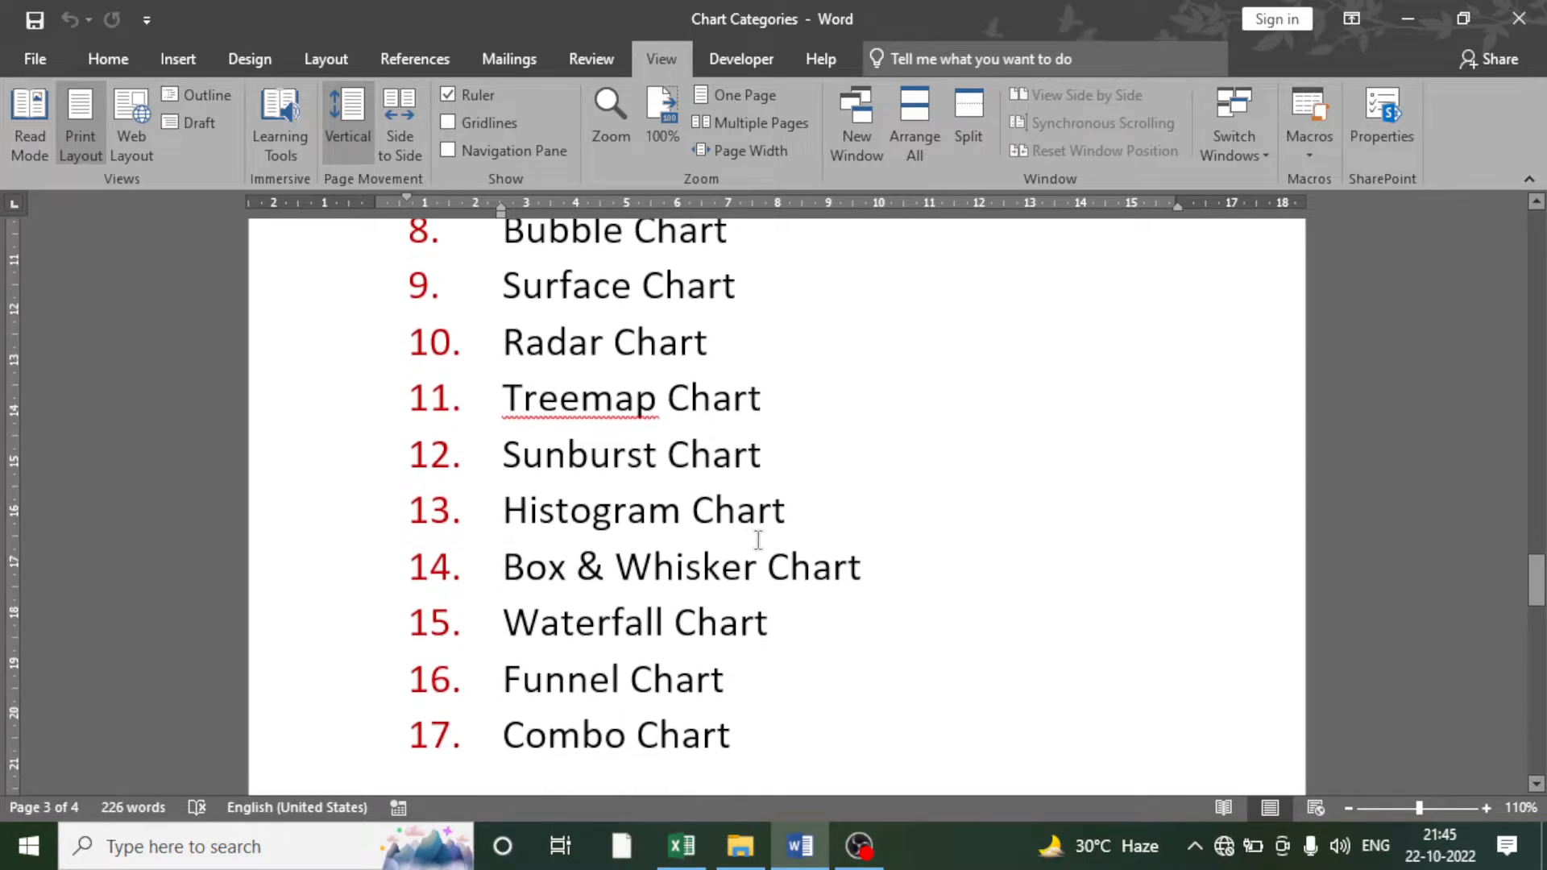
scroll(749, 532, "up", 2)
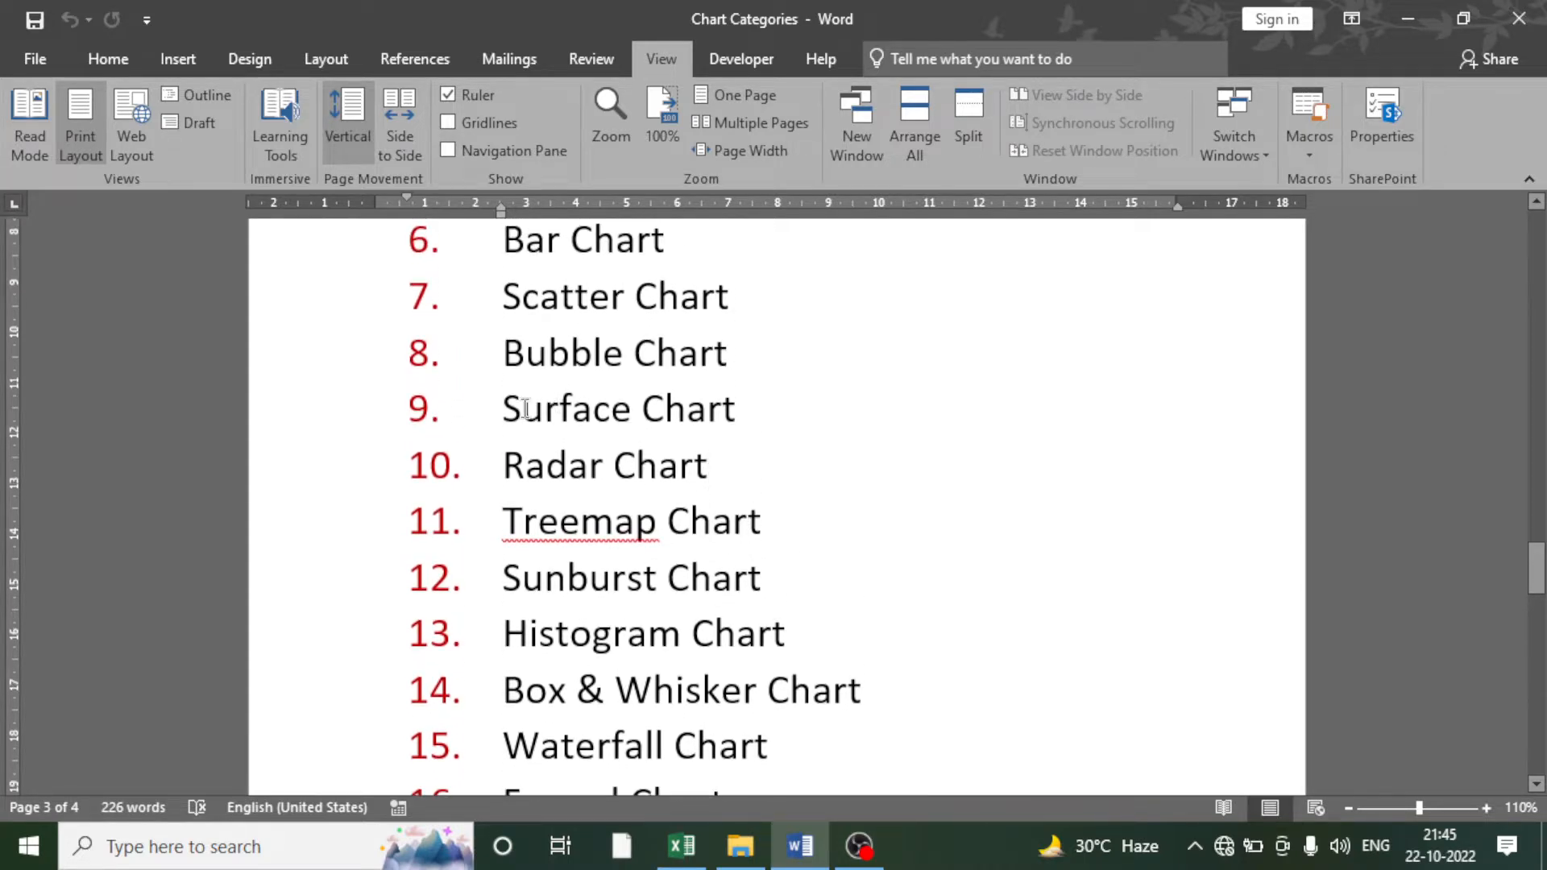
- Switch to the Chart workbook in Excel and examine the District, State and monthly sales data on the Surface Chart sheet
left_click(683, 846)
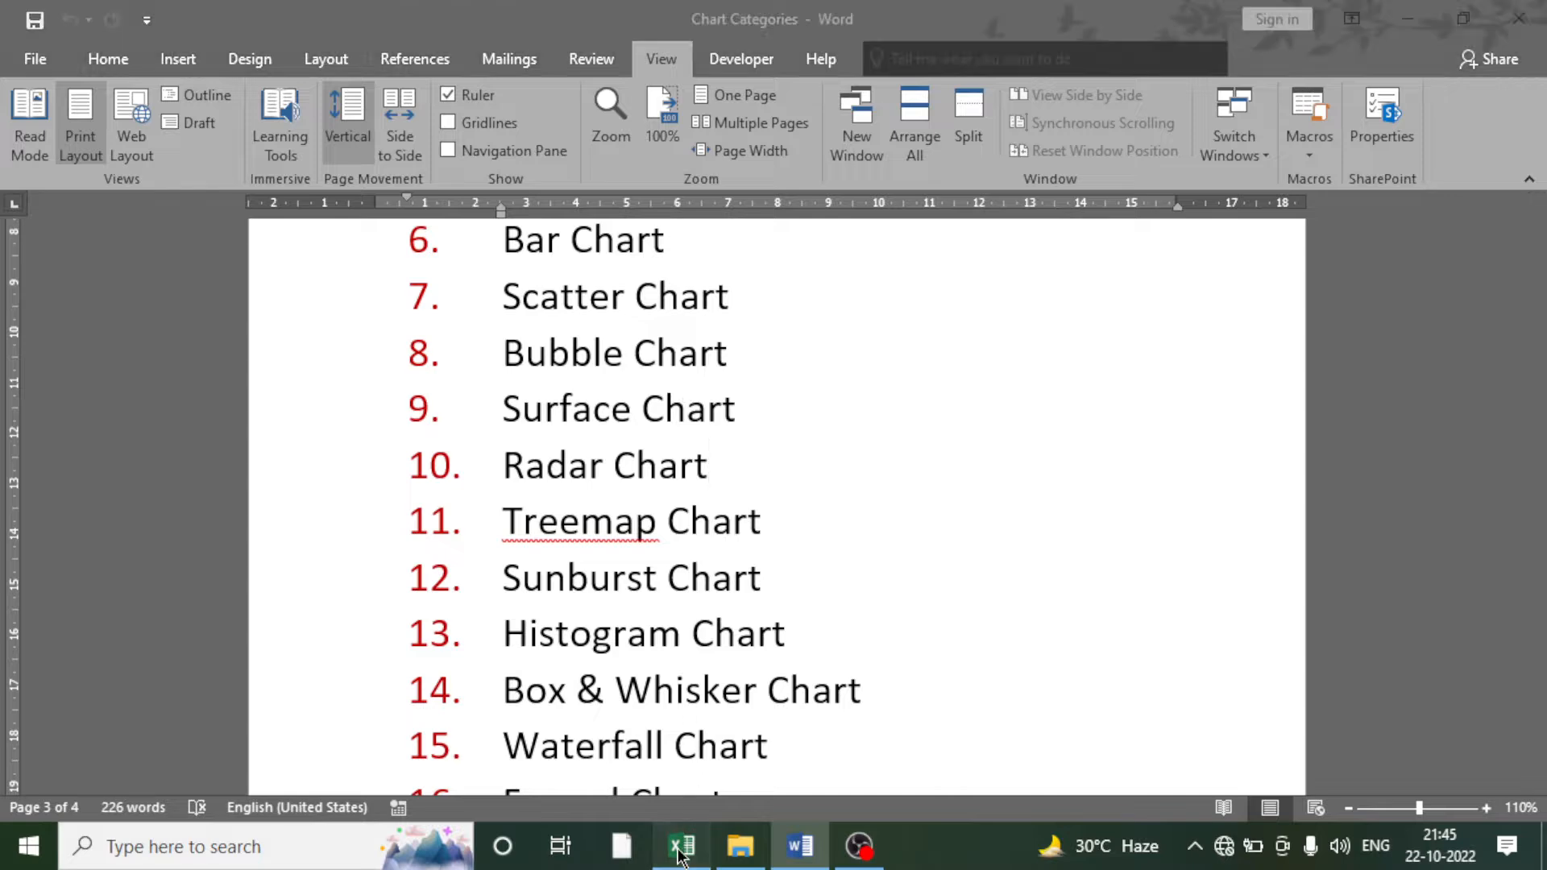
left_click(352, 347)
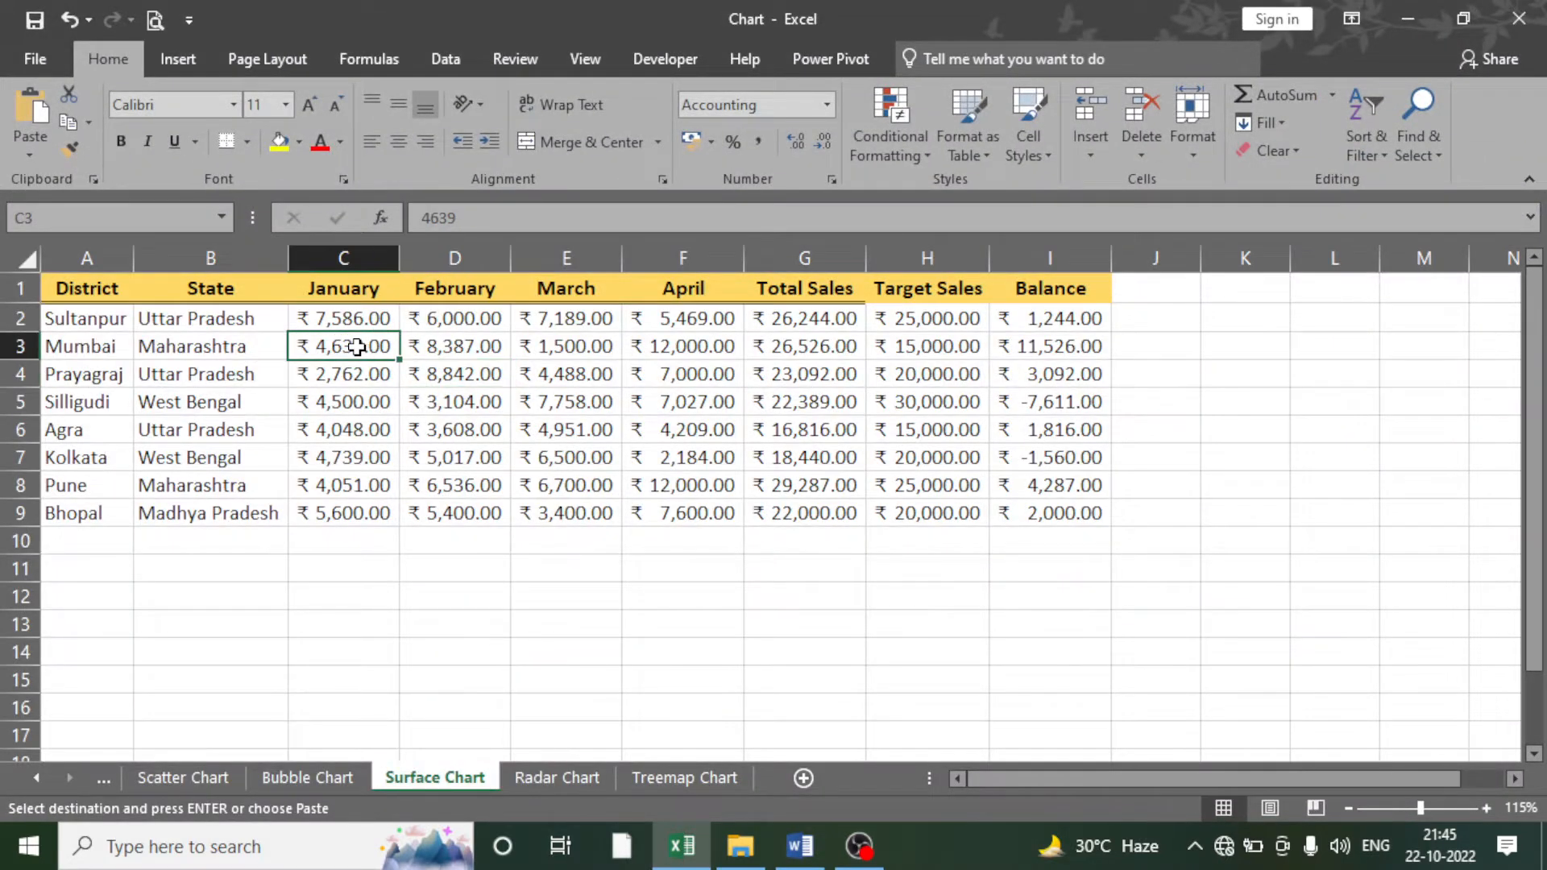
left_click(339, 321)
left_click(152, 322)
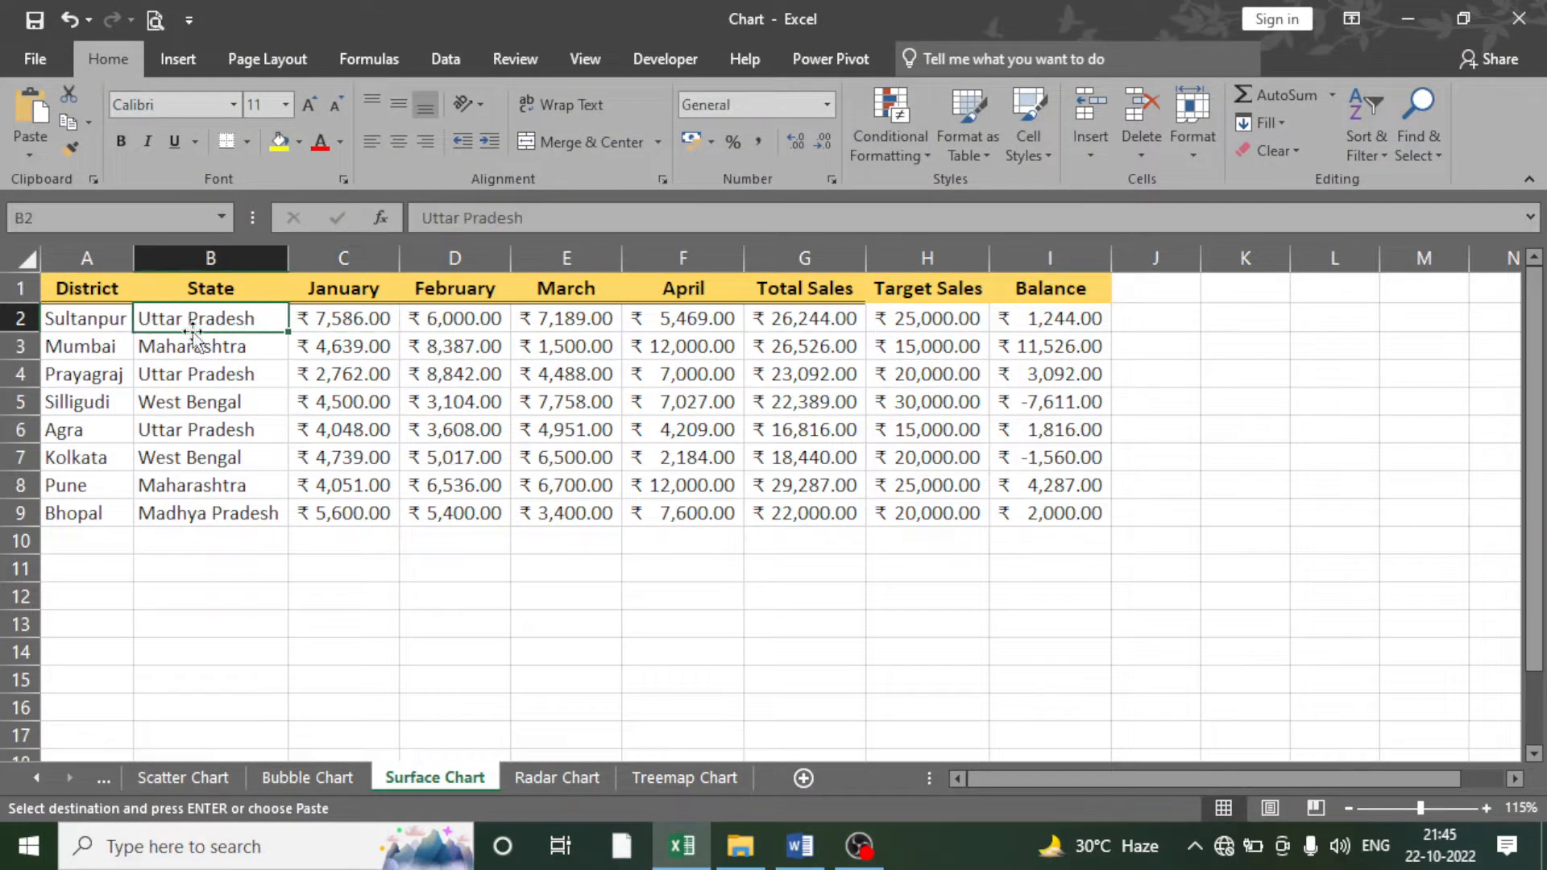
left_click_drag(77, 318, 89, 484)
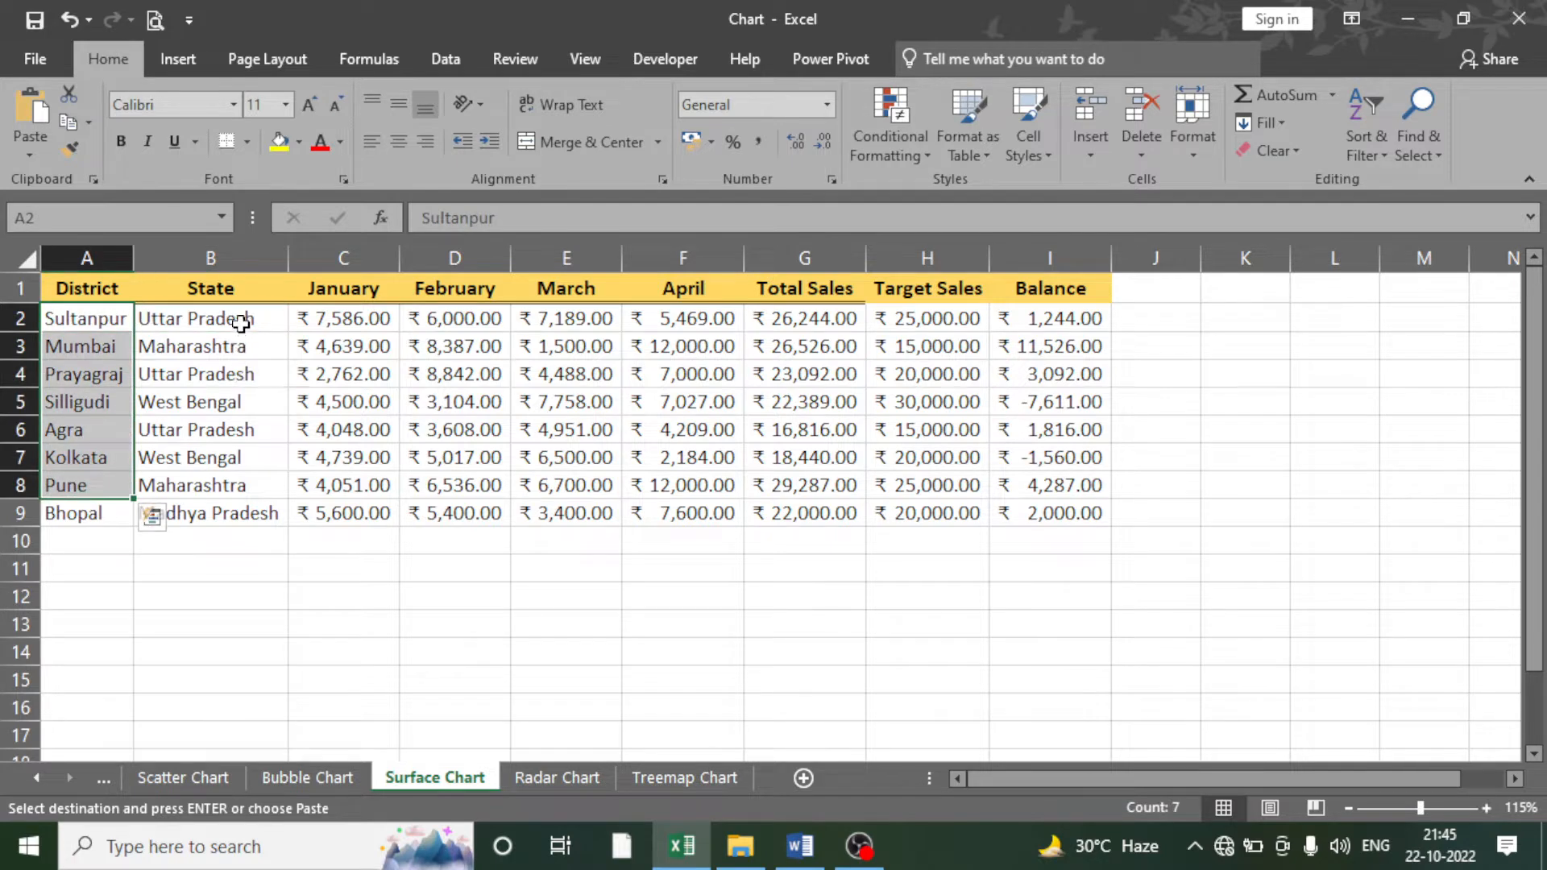
left_click_drag(242, 321, 242, 483)
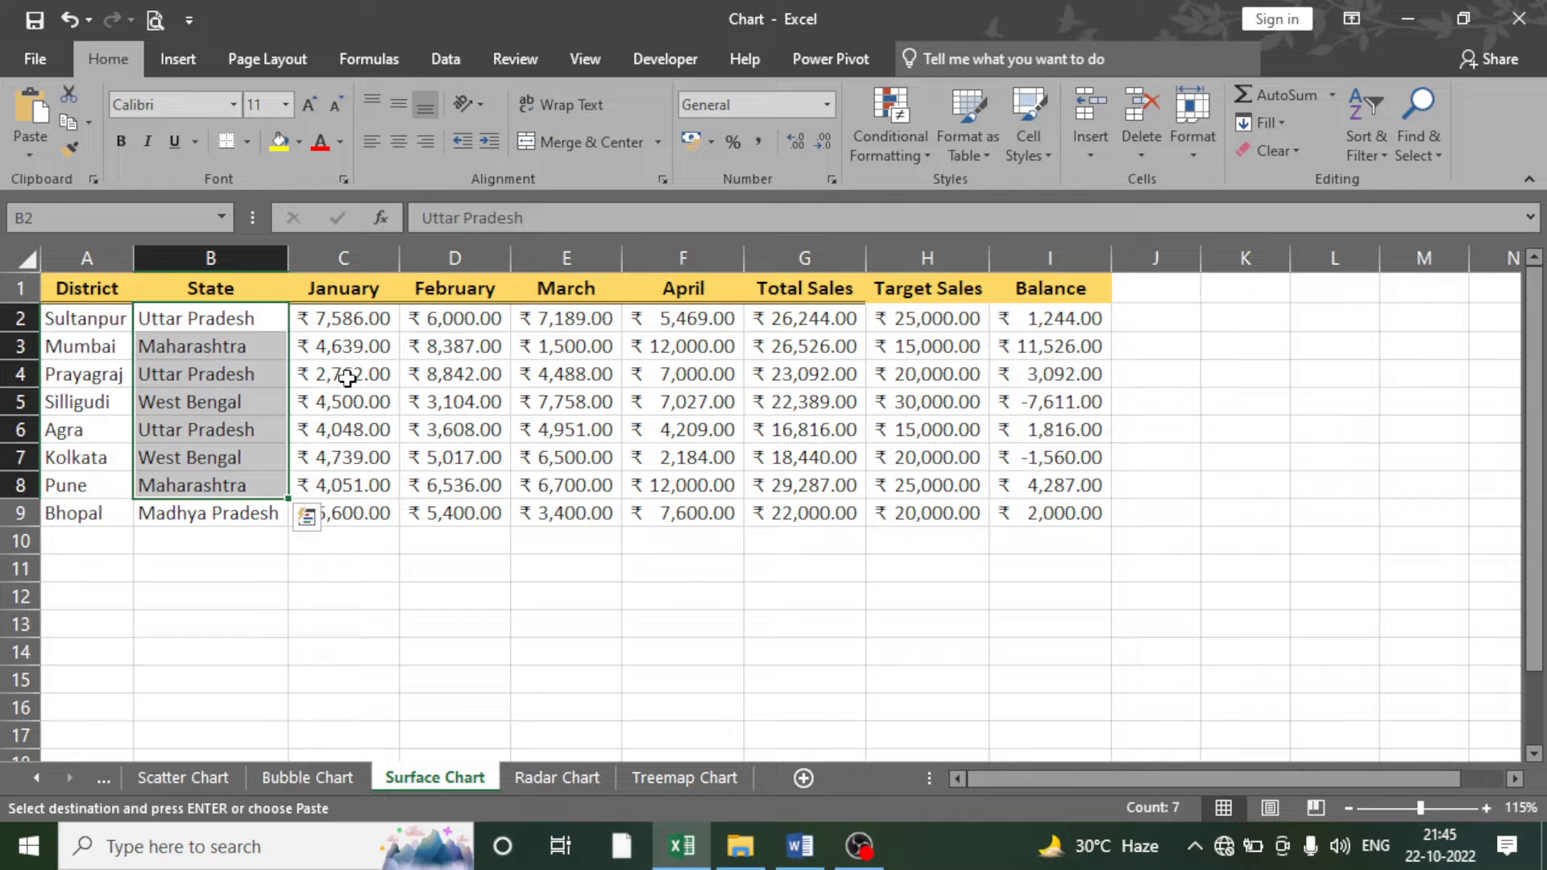
left_click(473, 317)
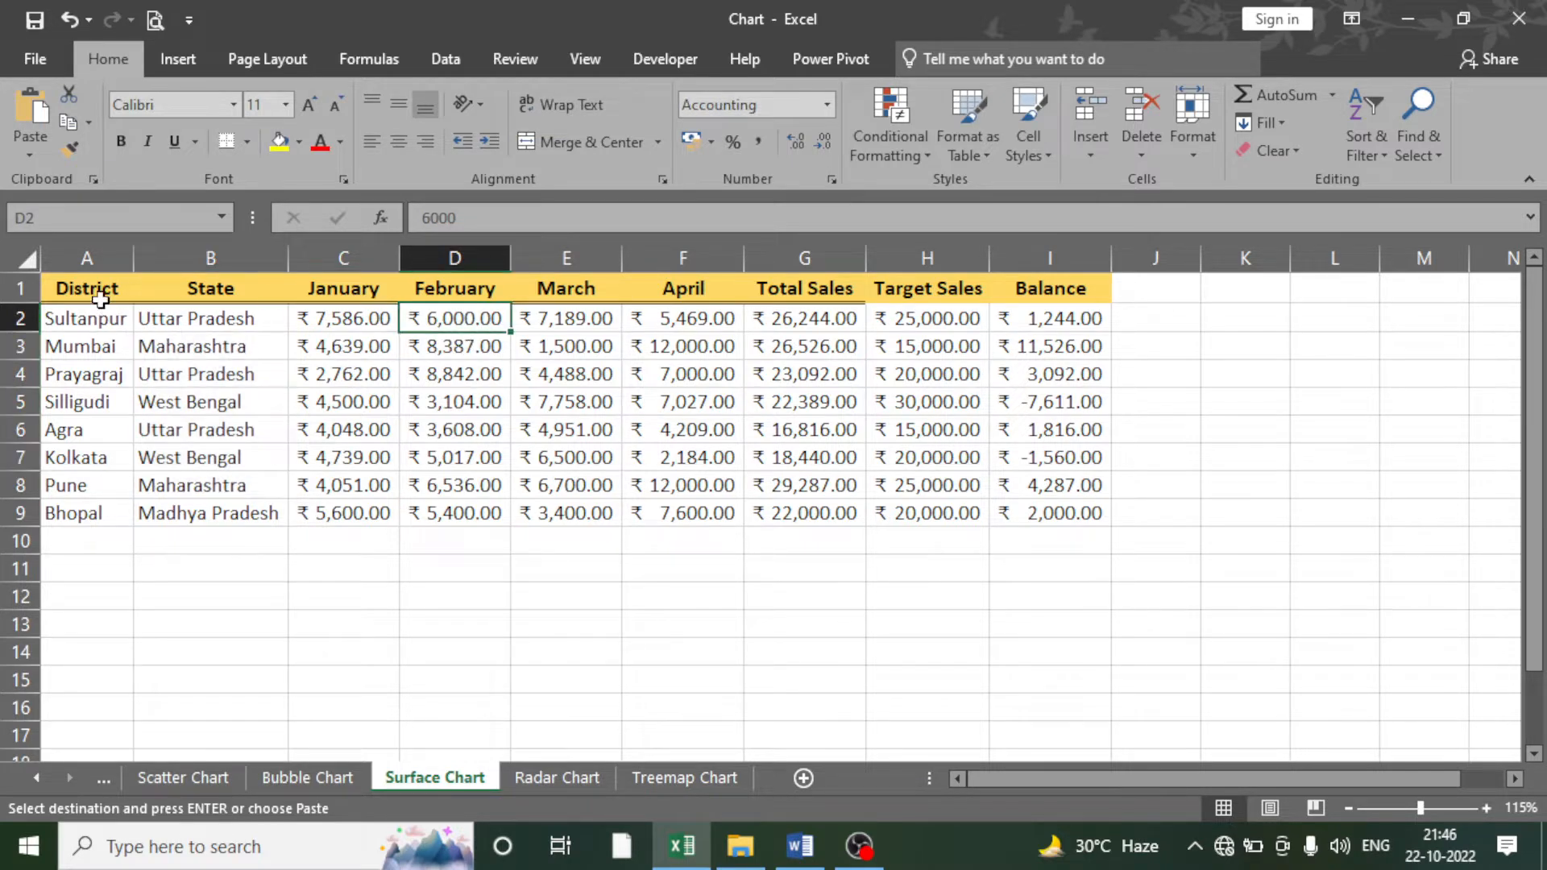
- Insert a 3-D surface chart from the District, January and February columns, using ranges A1:A9 and C1:D9
left_click_drag(84, 290, 79, 514)
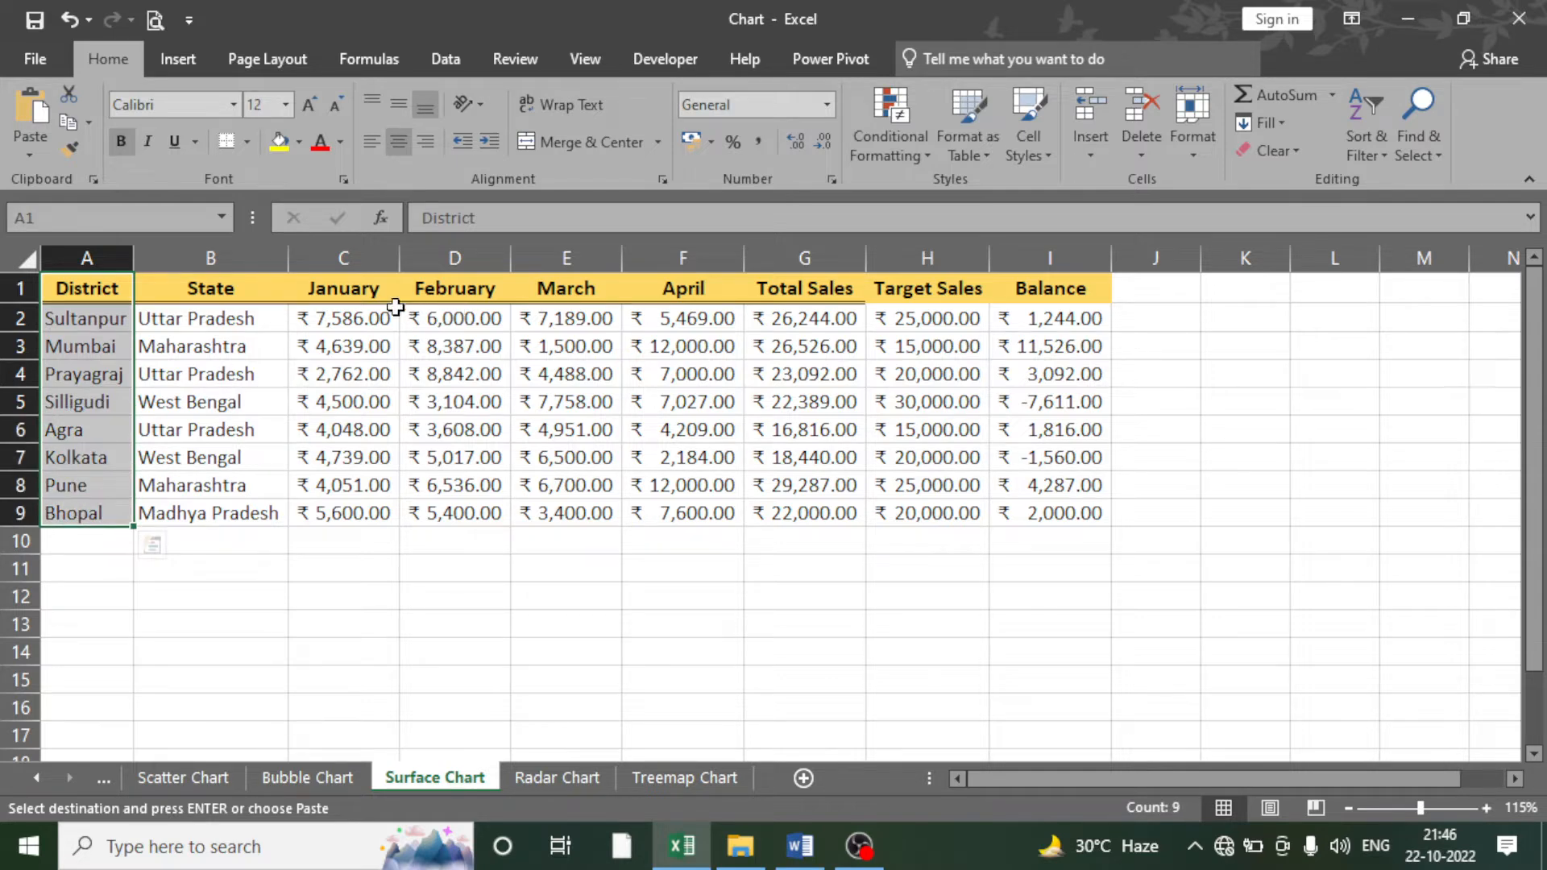
left_click_drag(345, 287, 494, 518)
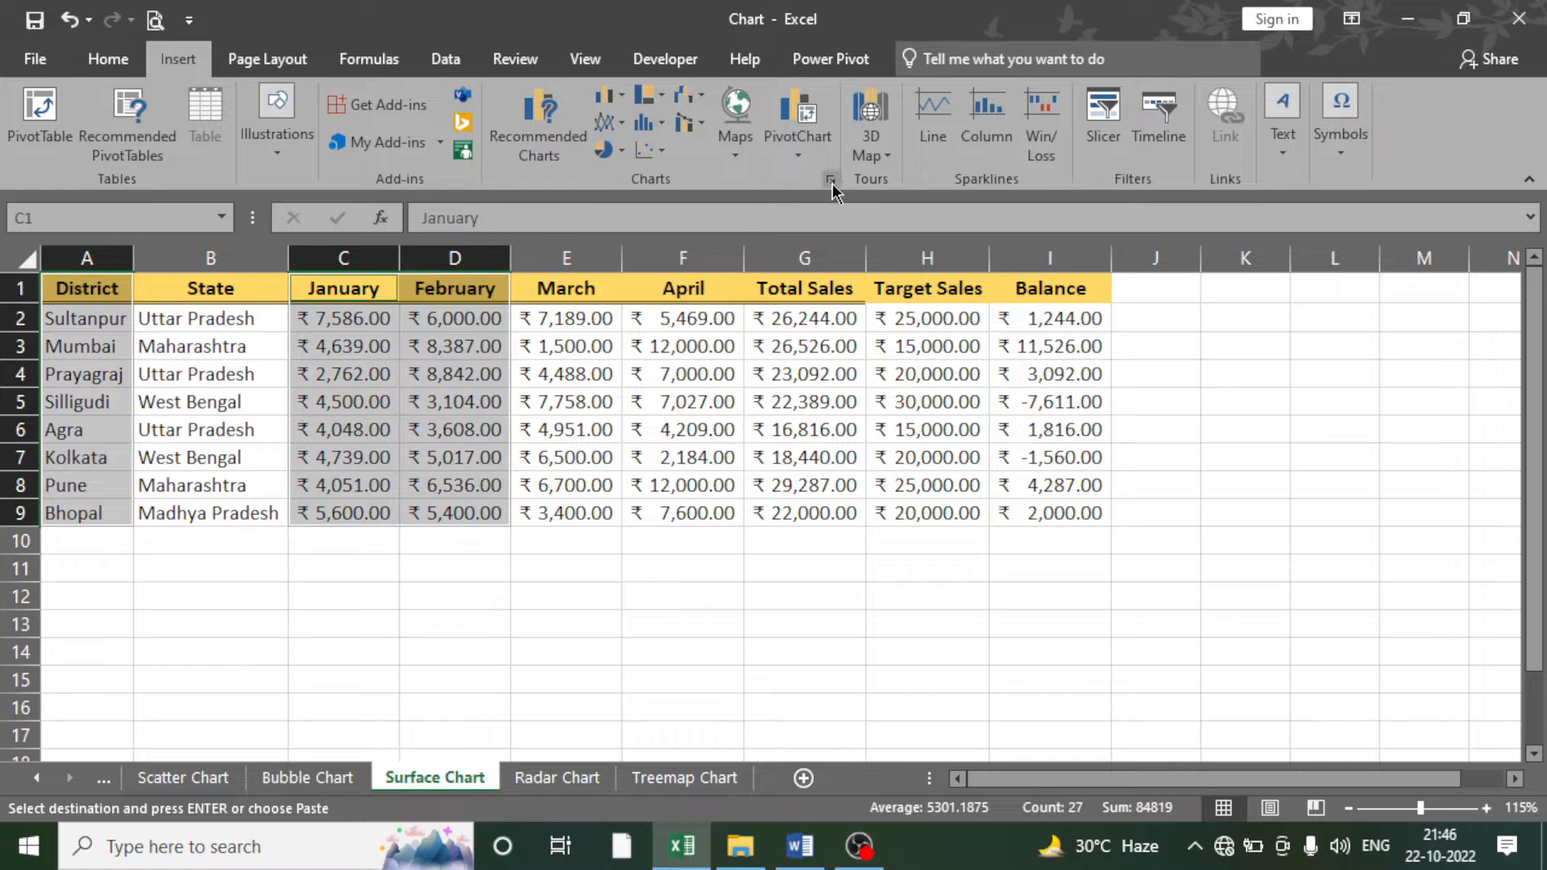
left_click(832, 182)
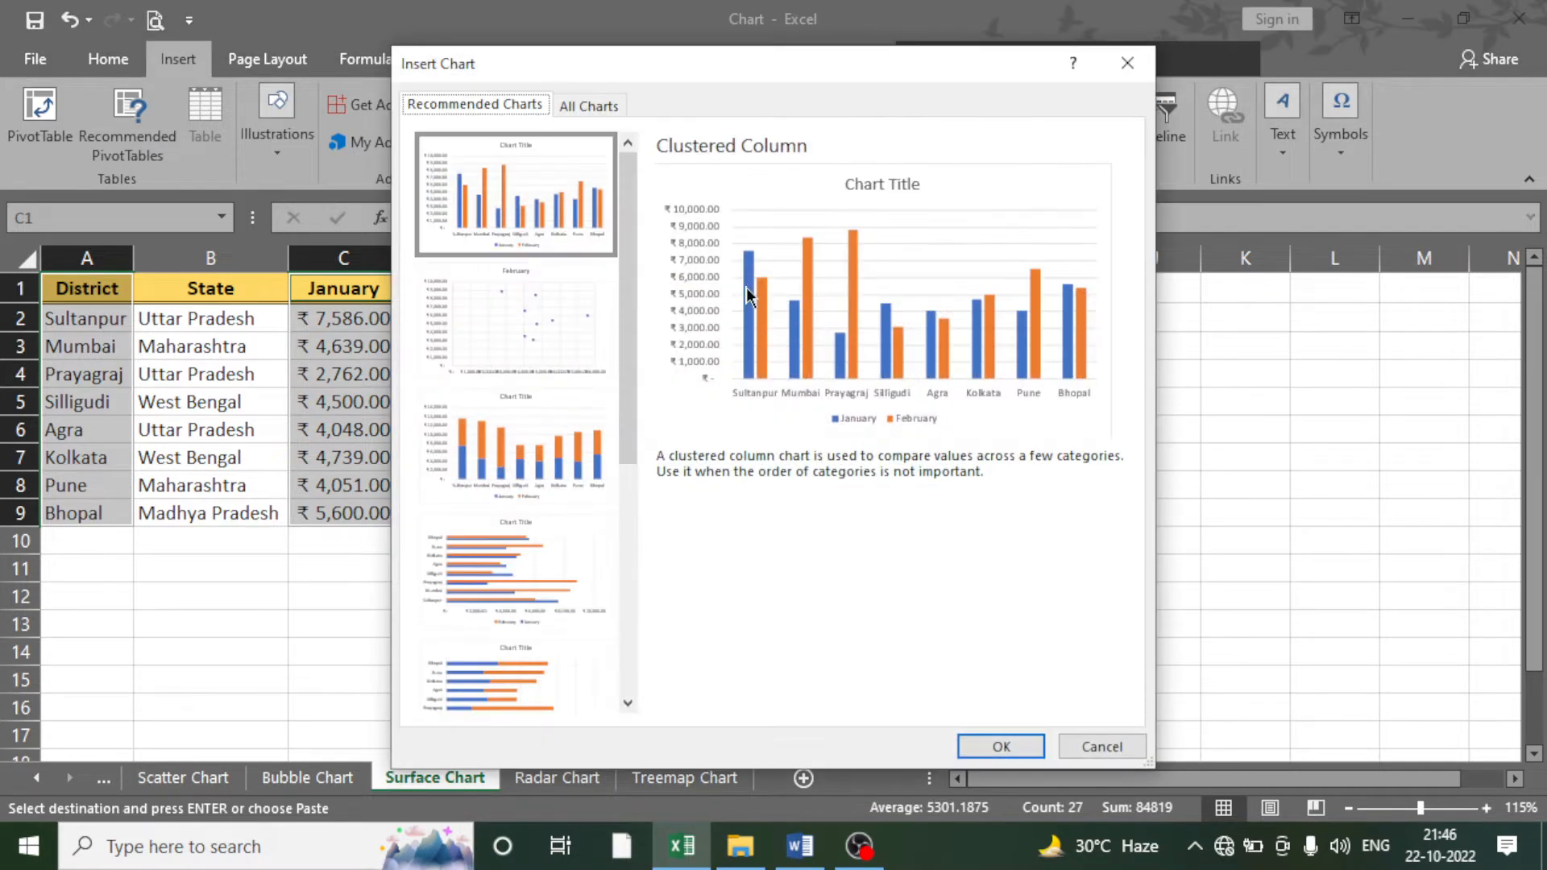
left_click(589, 105)
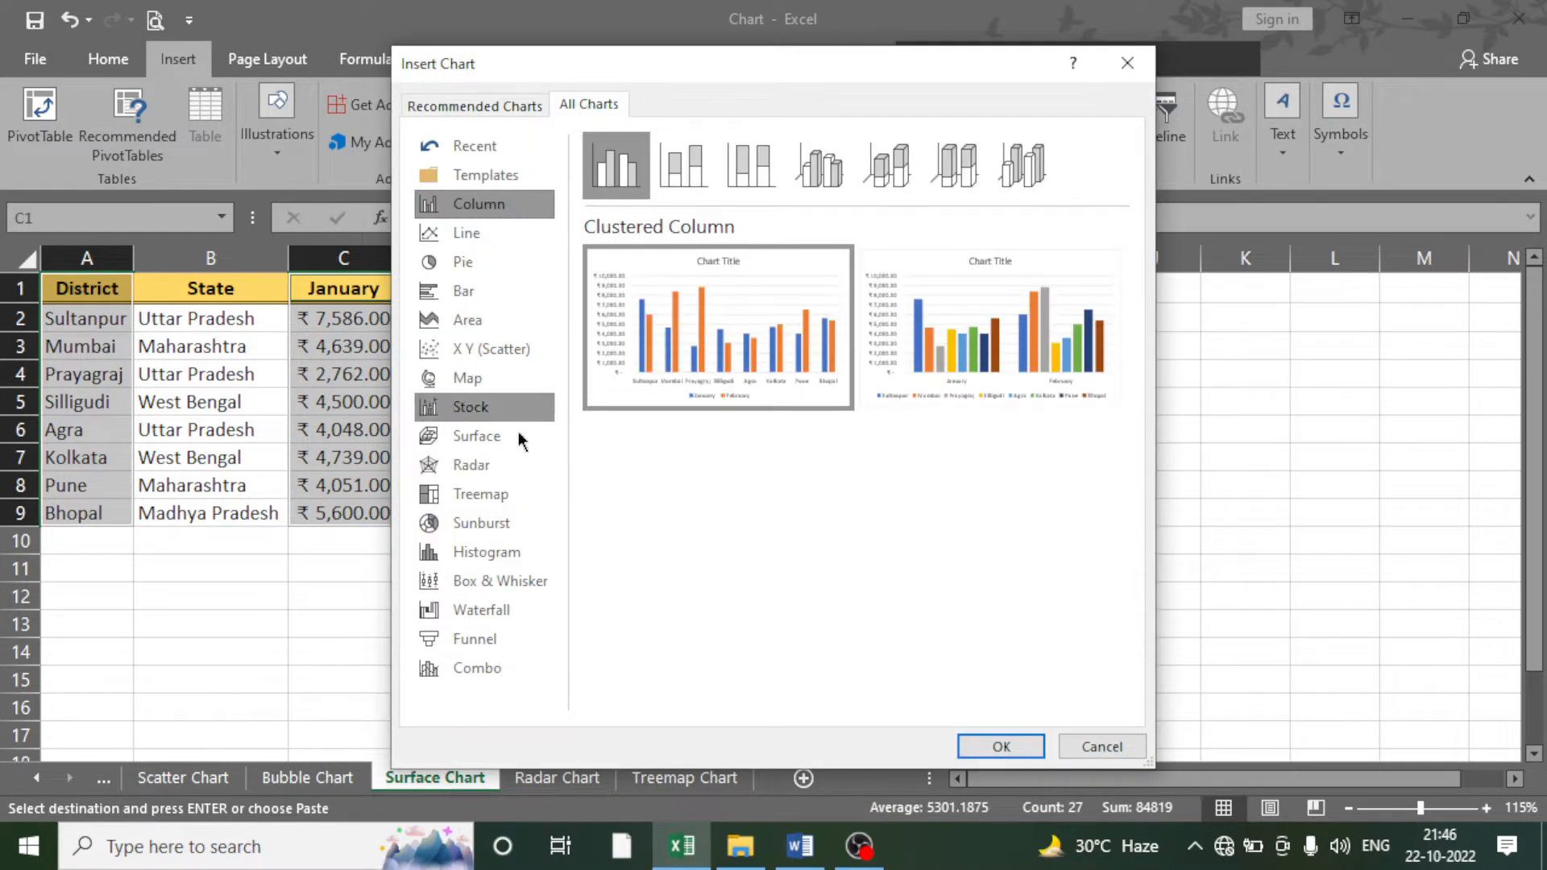
left_click(481, 442)
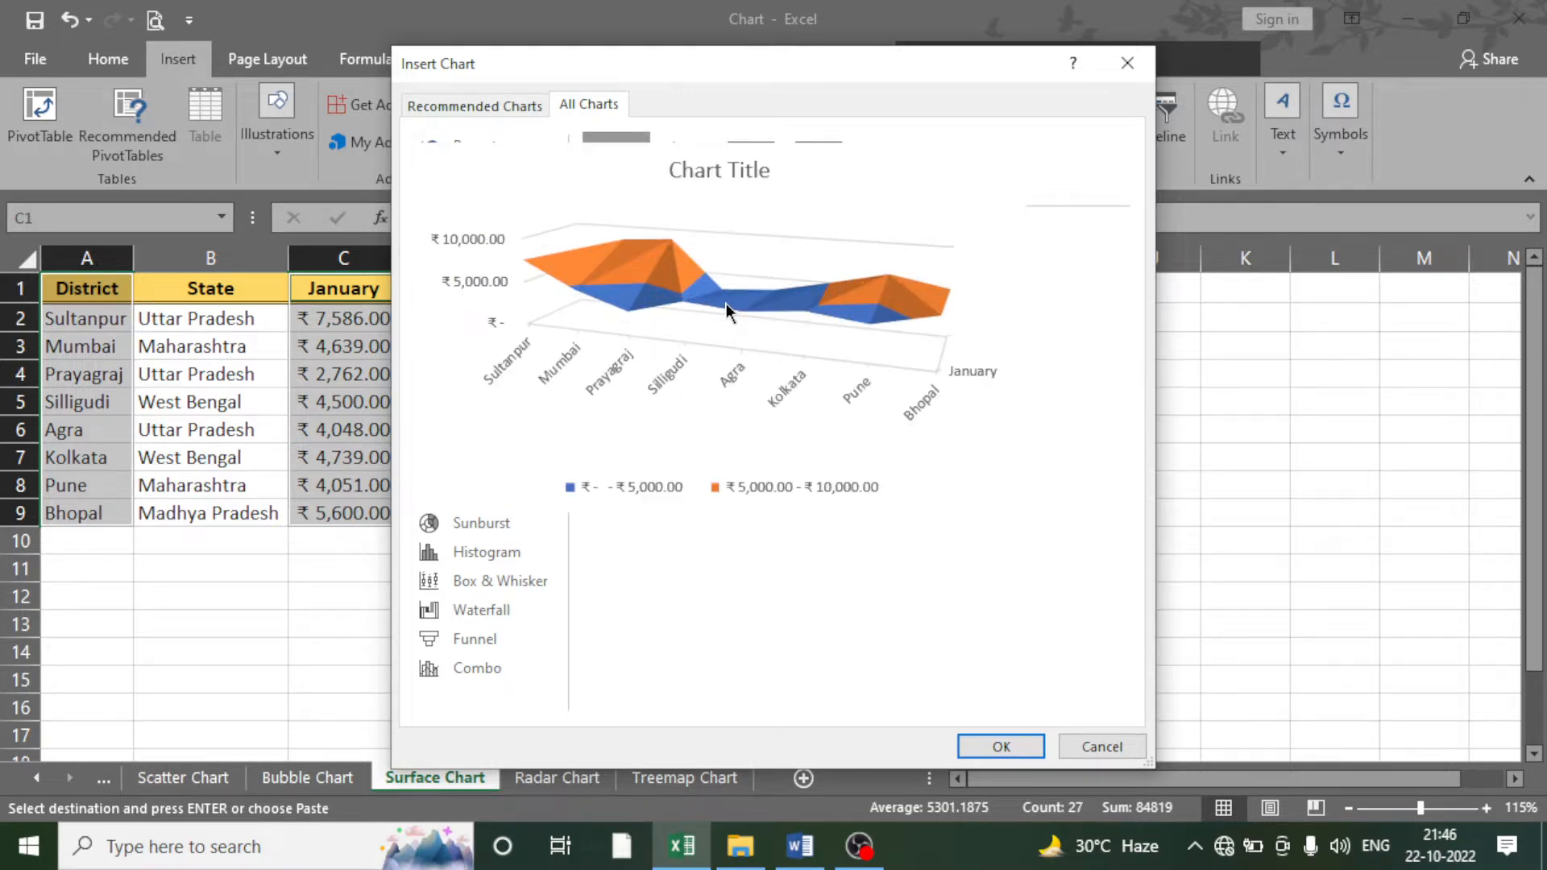
left_click(996, 744)
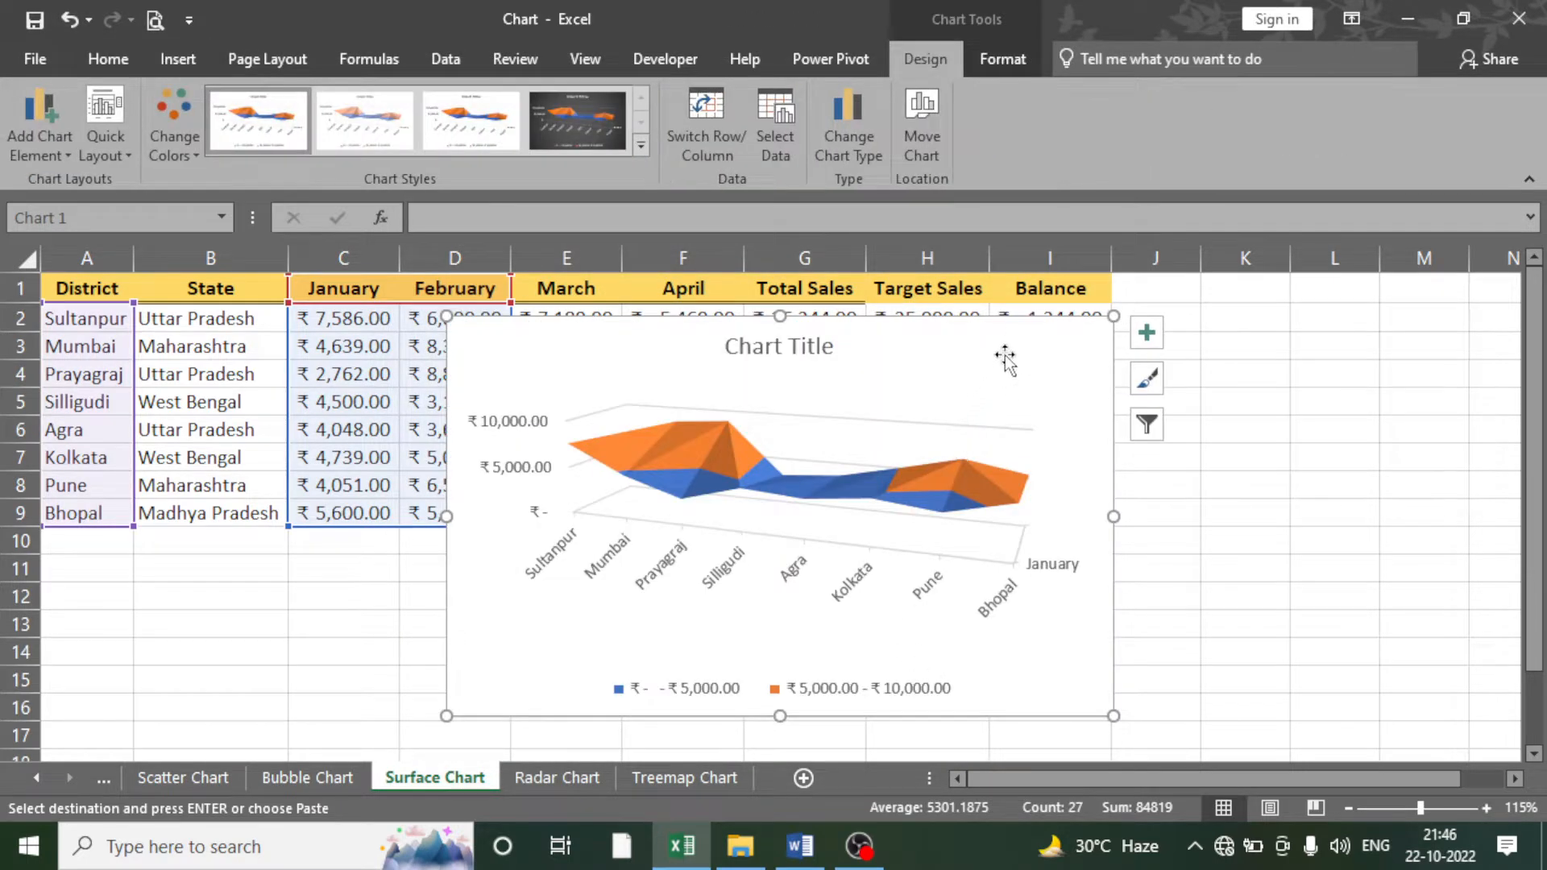
- Reposition the surface chart beside the January and February columns and enlarge it to about 8.64 cm high by 16.31 cm wide
left_click_drag(1013, 332, 1066, 327)
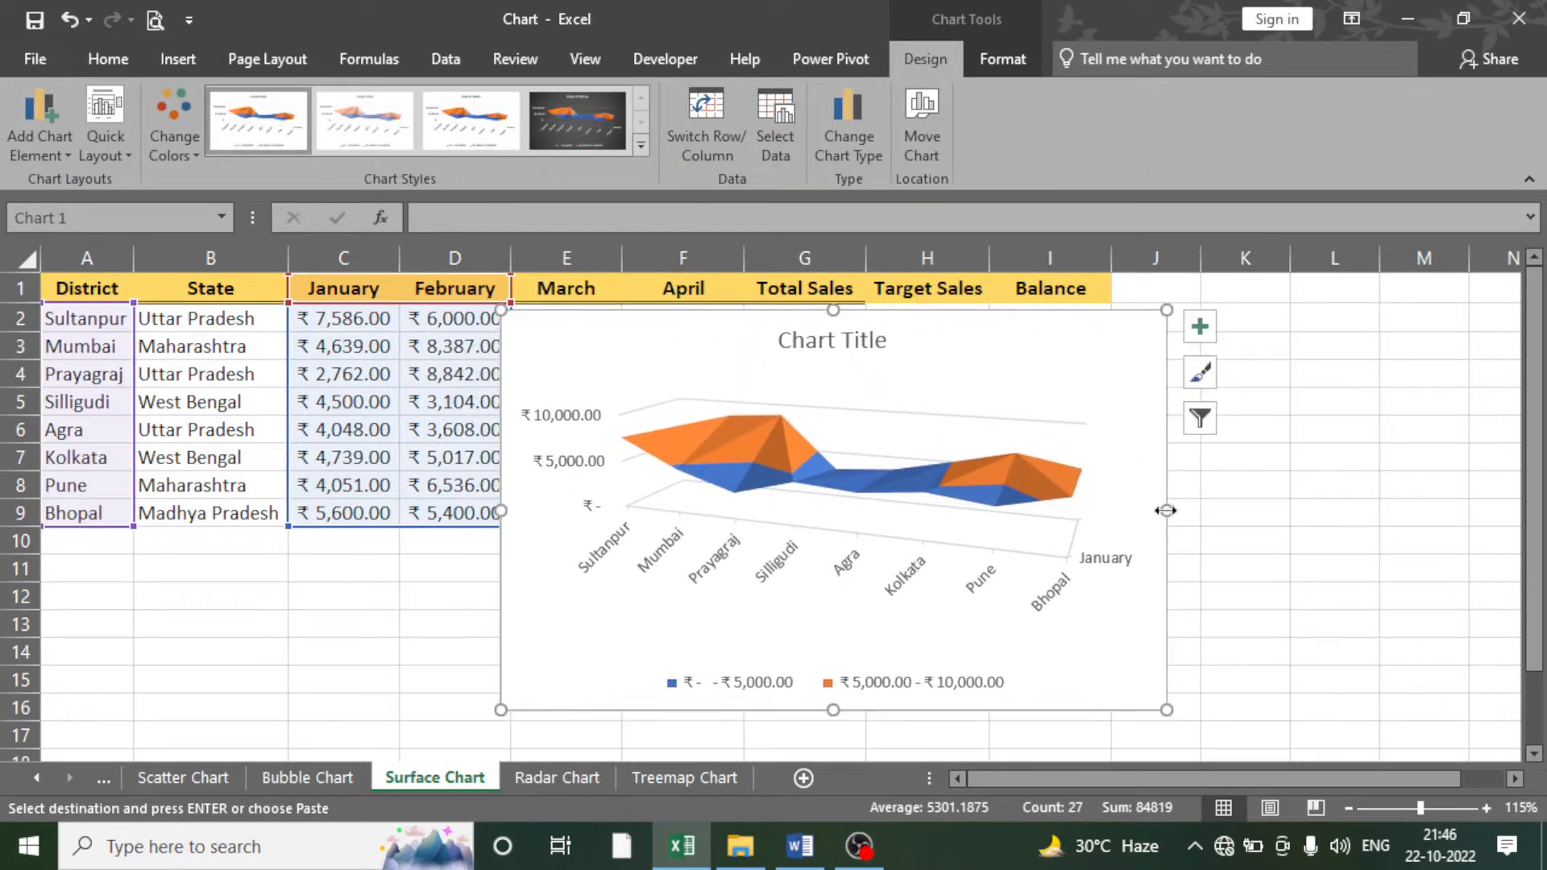
left_click_drag(1168, 510, 1227, 513)
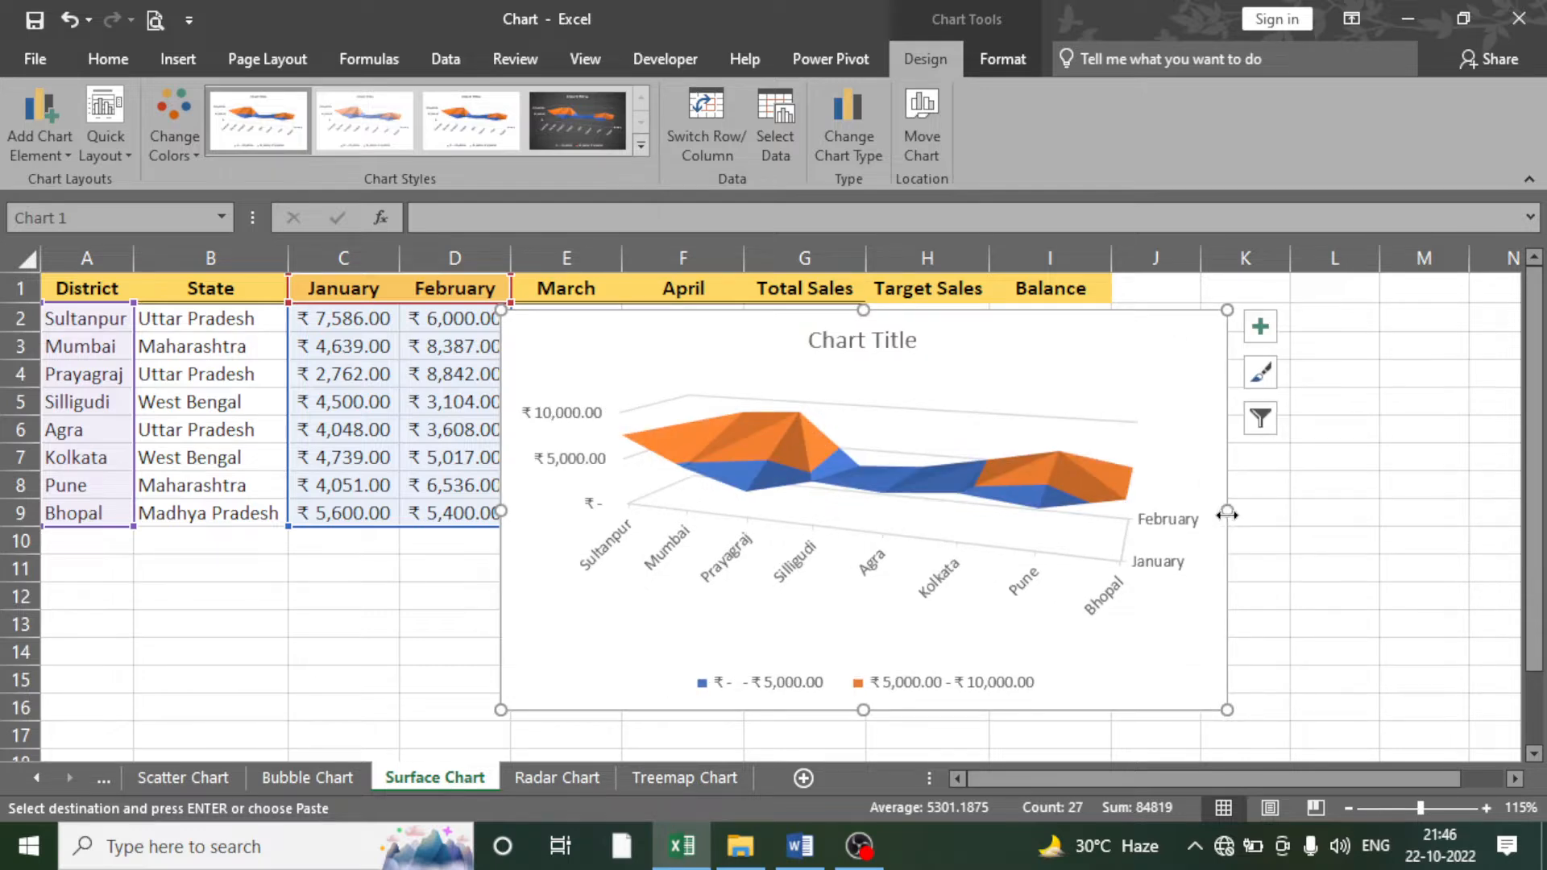
scroll(1206, 568, "down", 1)
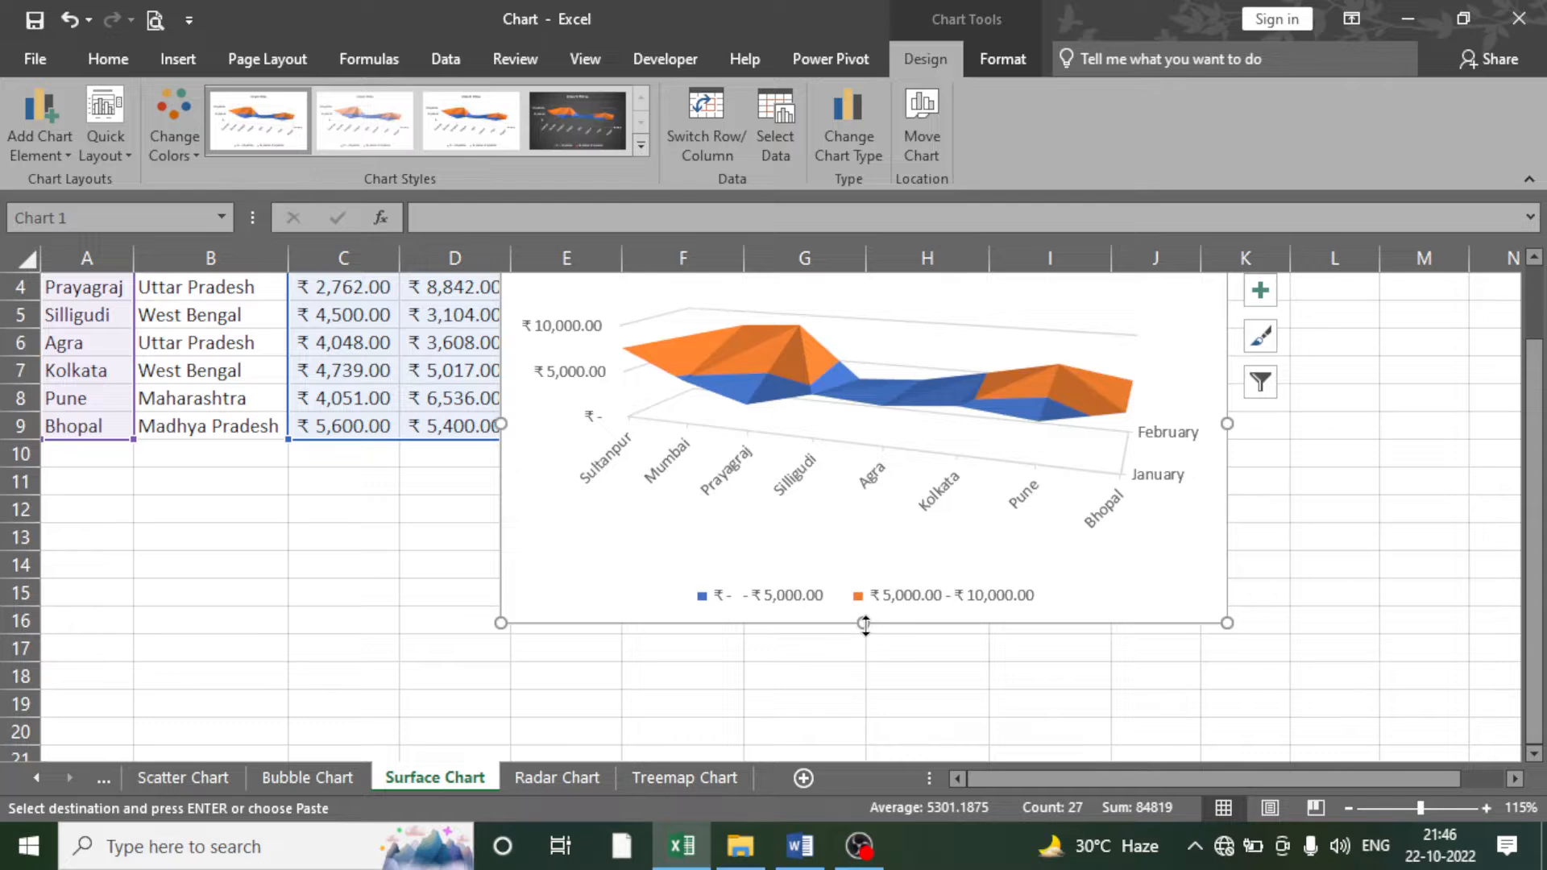
left_click_drag(864, 626, 865, 644)
scroll(1157, 581, "up", 1)
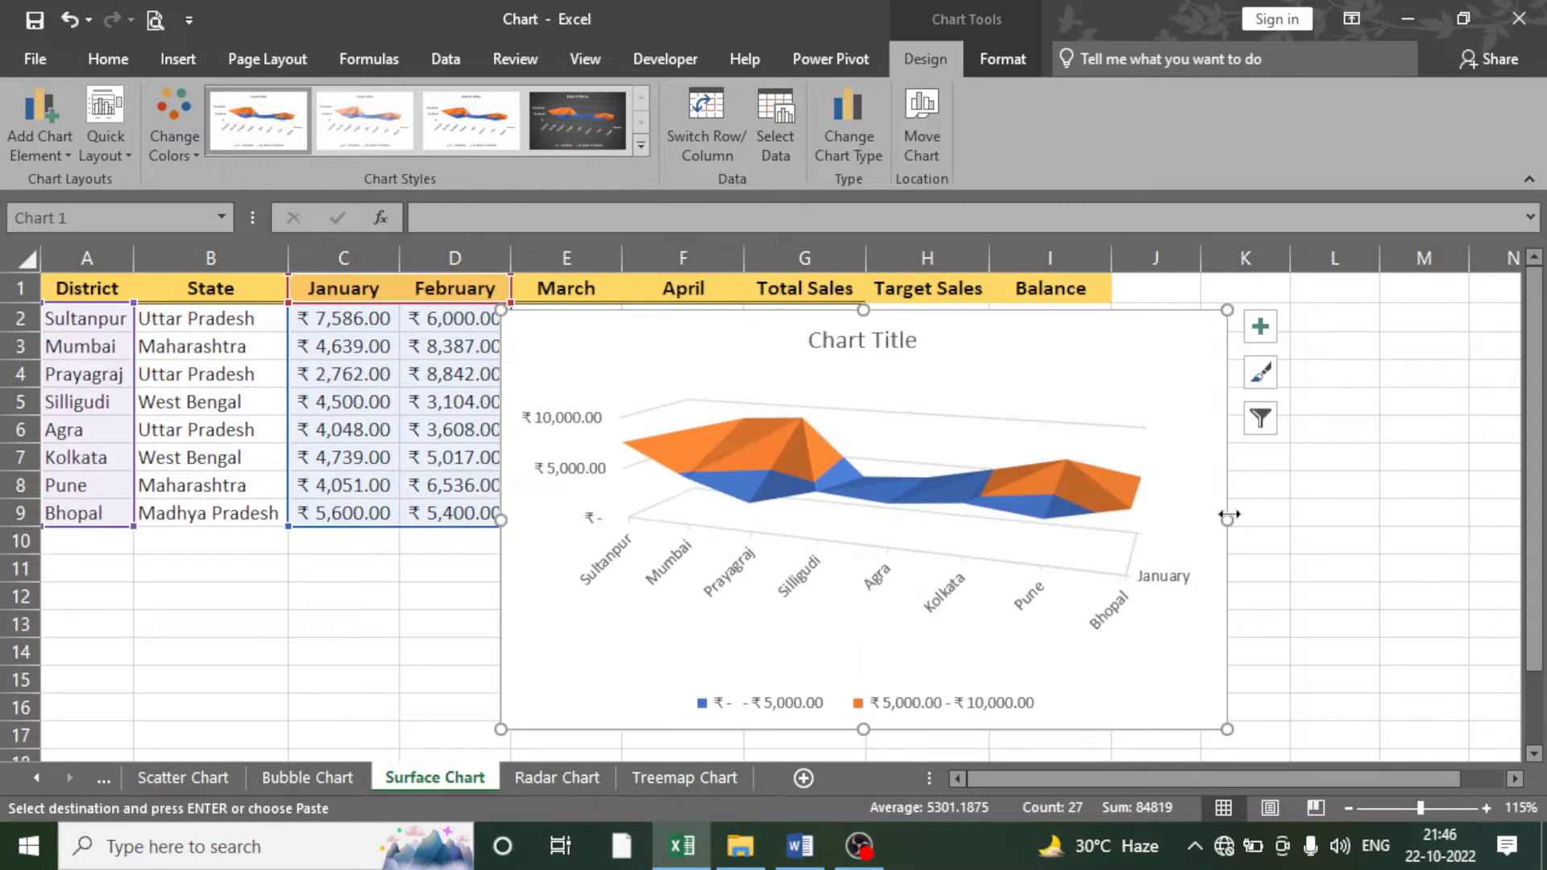
left_click_drag(1229, 515, 1272, 529)
left_click_drag(1171, 335, 1210, 337)
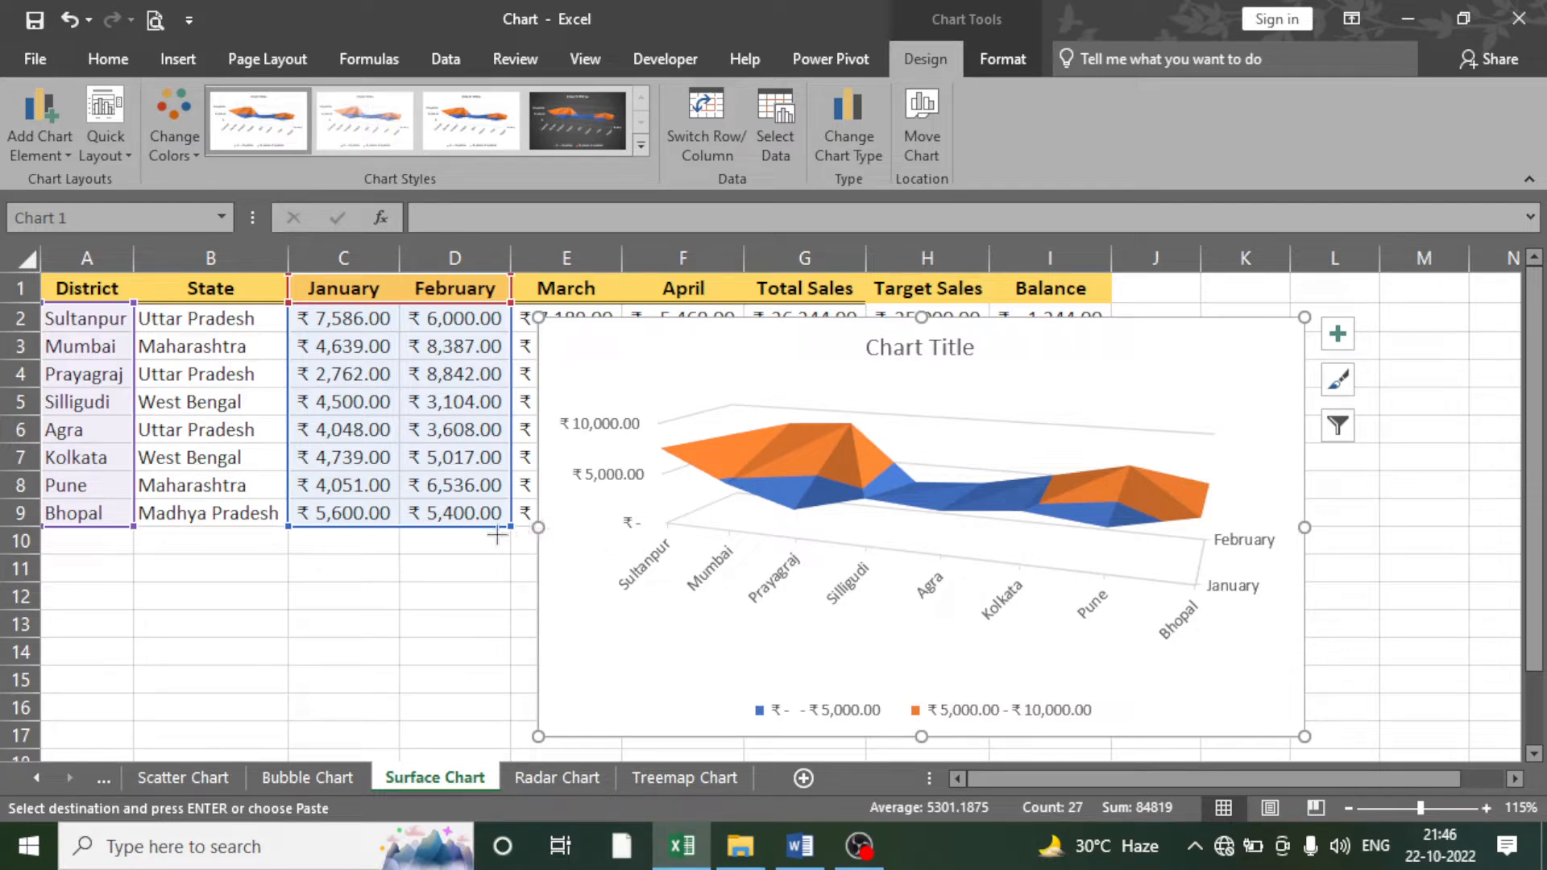
left_click_drag(538, 528, 496, 528)
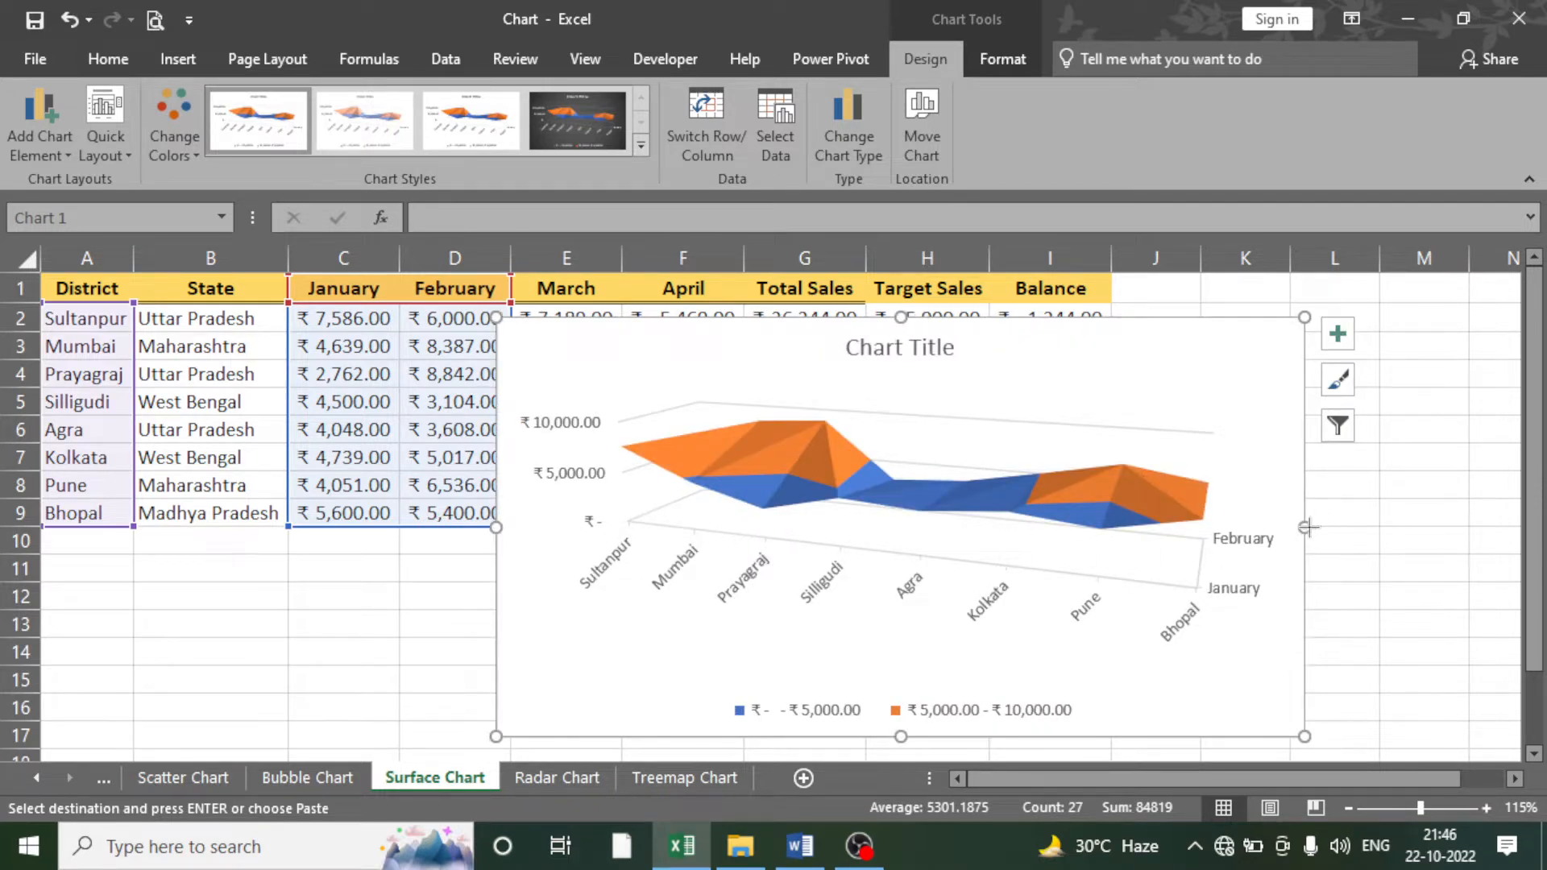
left_click_drag(1305, 528, 1352, 530)
scroll(1209, 611, "down", 1)
left_click_drag(925, 650, 925, 683)
scroll(1064, 532, "up", 1)
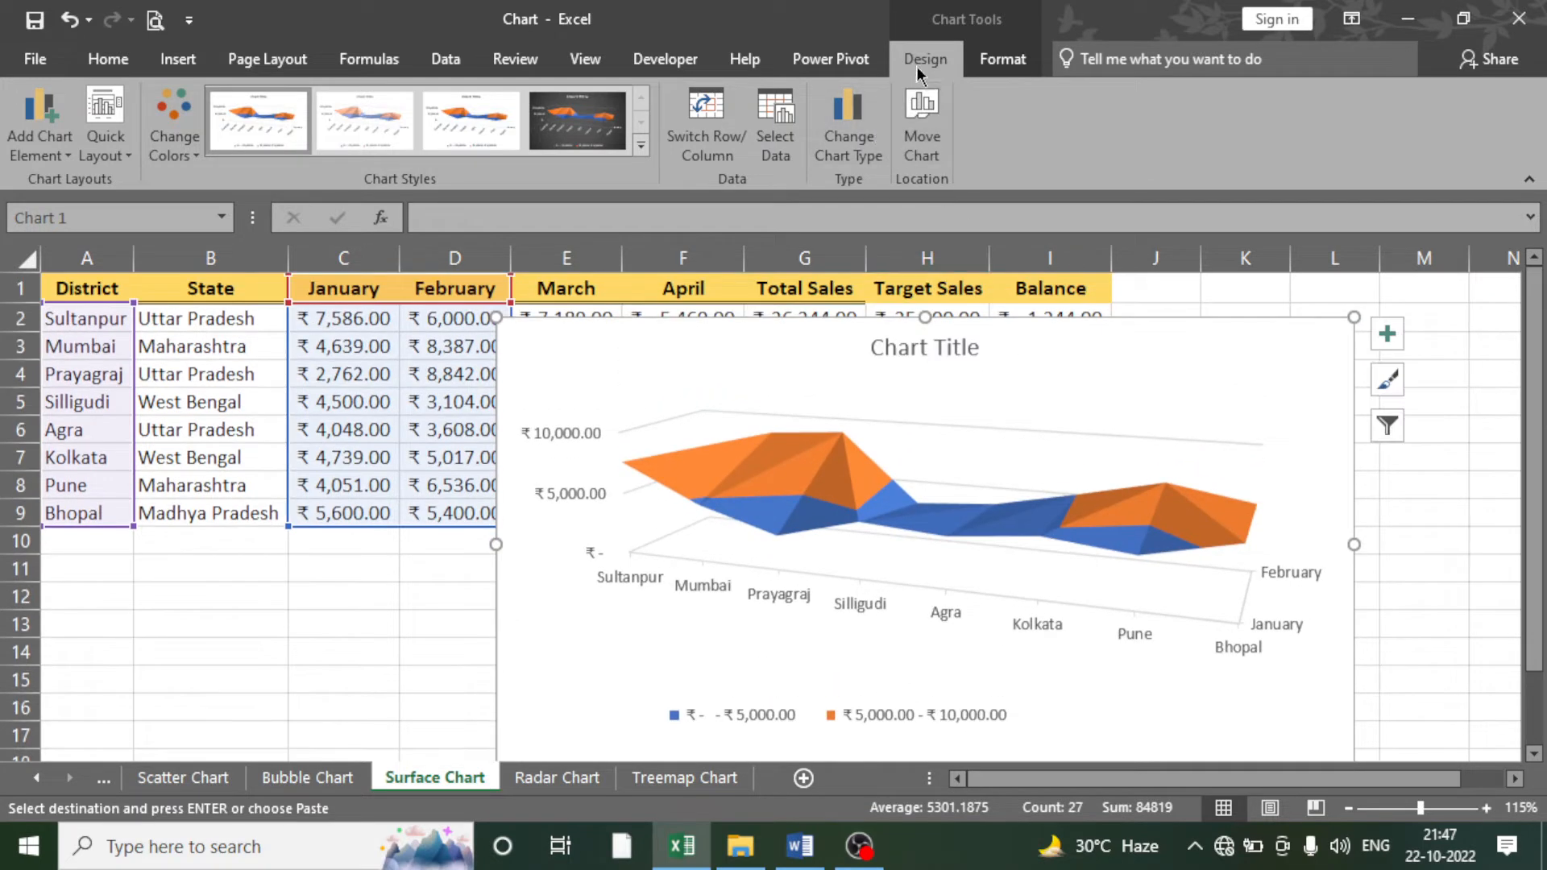
- Remove the shape fill and the outline from the surface chart's chart area
left_click(1002, 59)
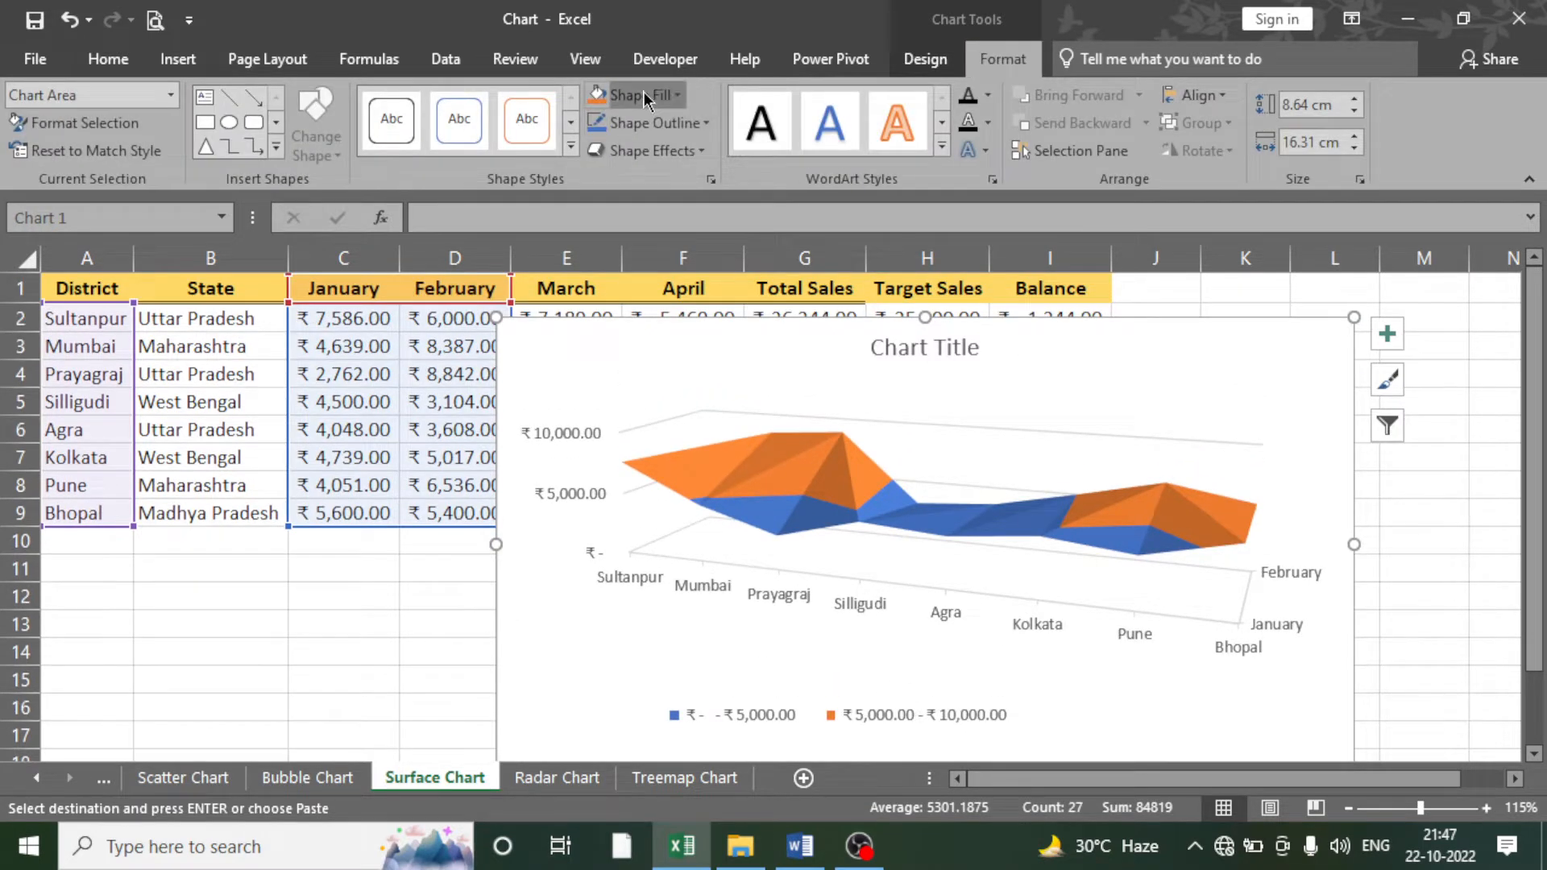
left_click(645, 92)
left_click(664, 335)
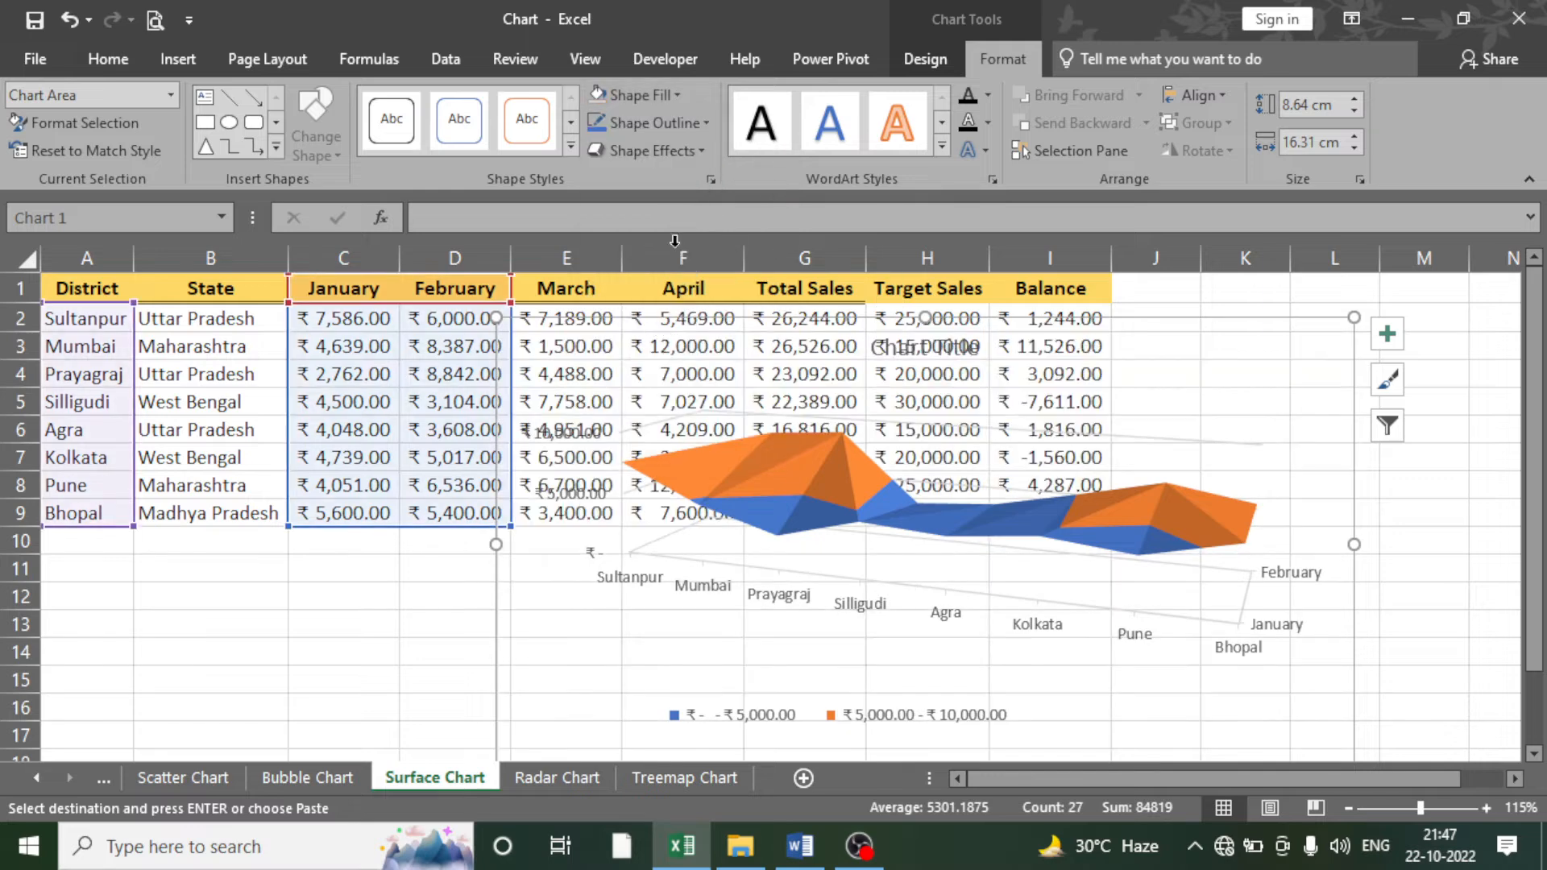
left_click(651, 123)
left_click(886, 295)
- Move the surface chart below the data table, with its upper edge at row 10, and delete its chart title
left_click_drag(1255, 319, 1185, 406)
scroll(1188, 364, "down", 1)
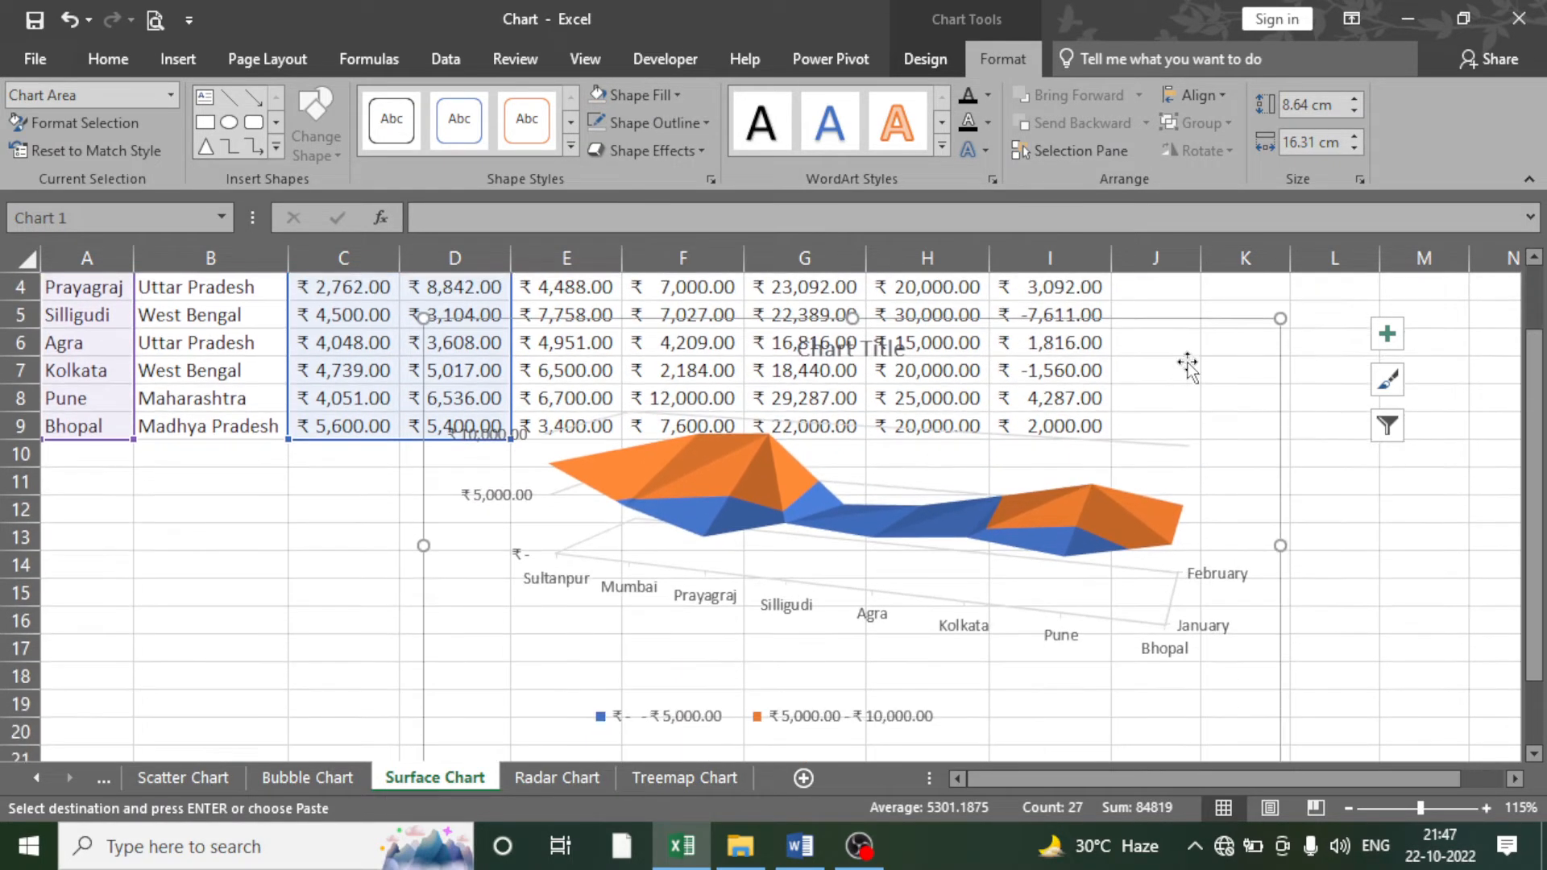
left_click_drag(1184, 322, 1144, 446)
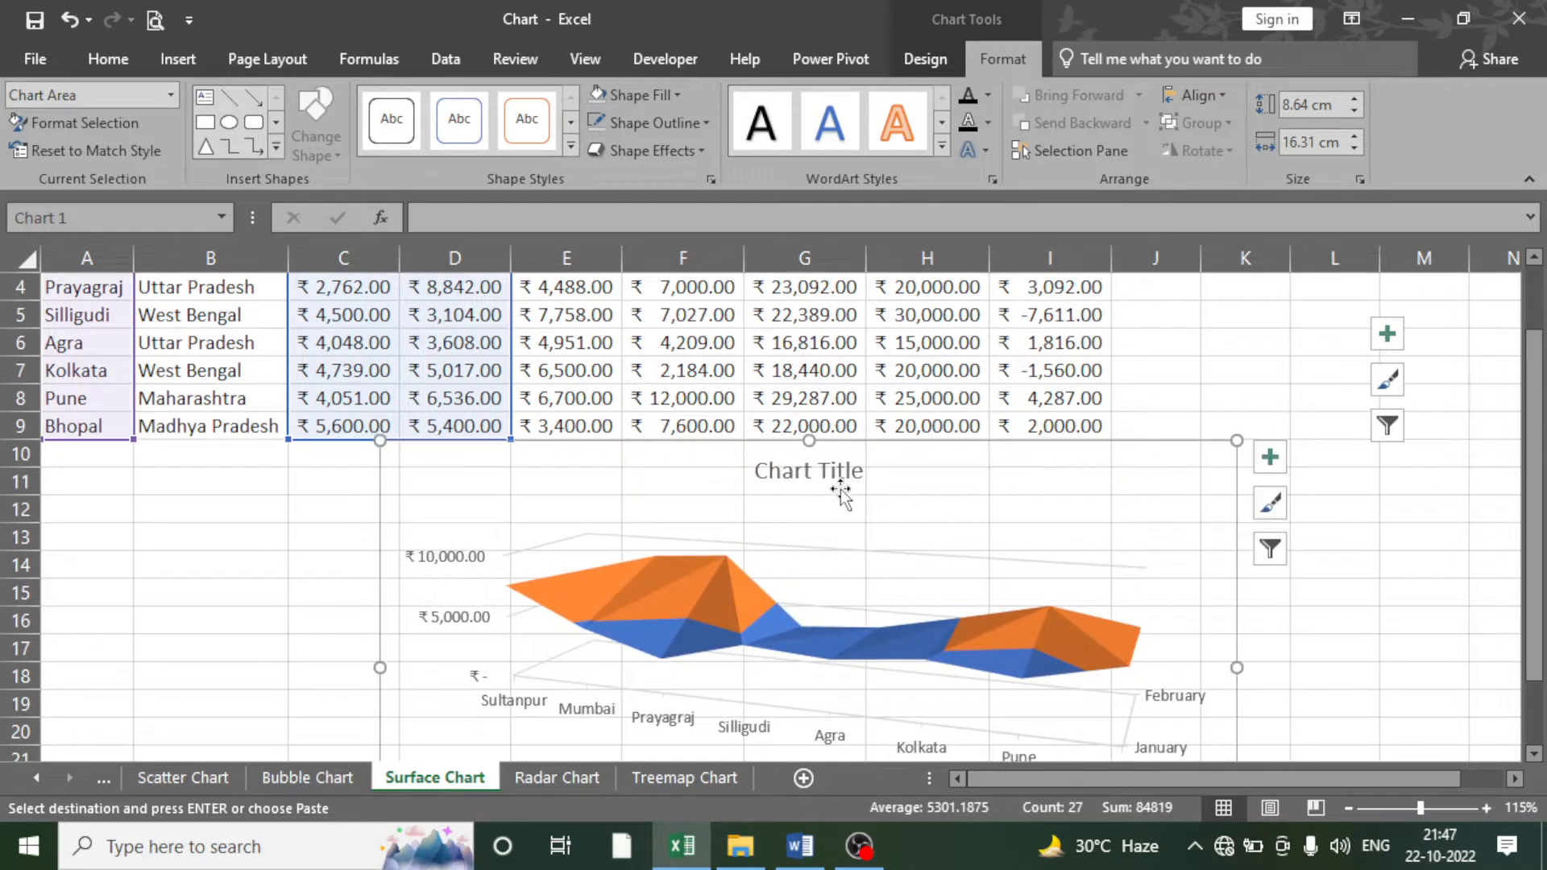
left_click(830, 469)
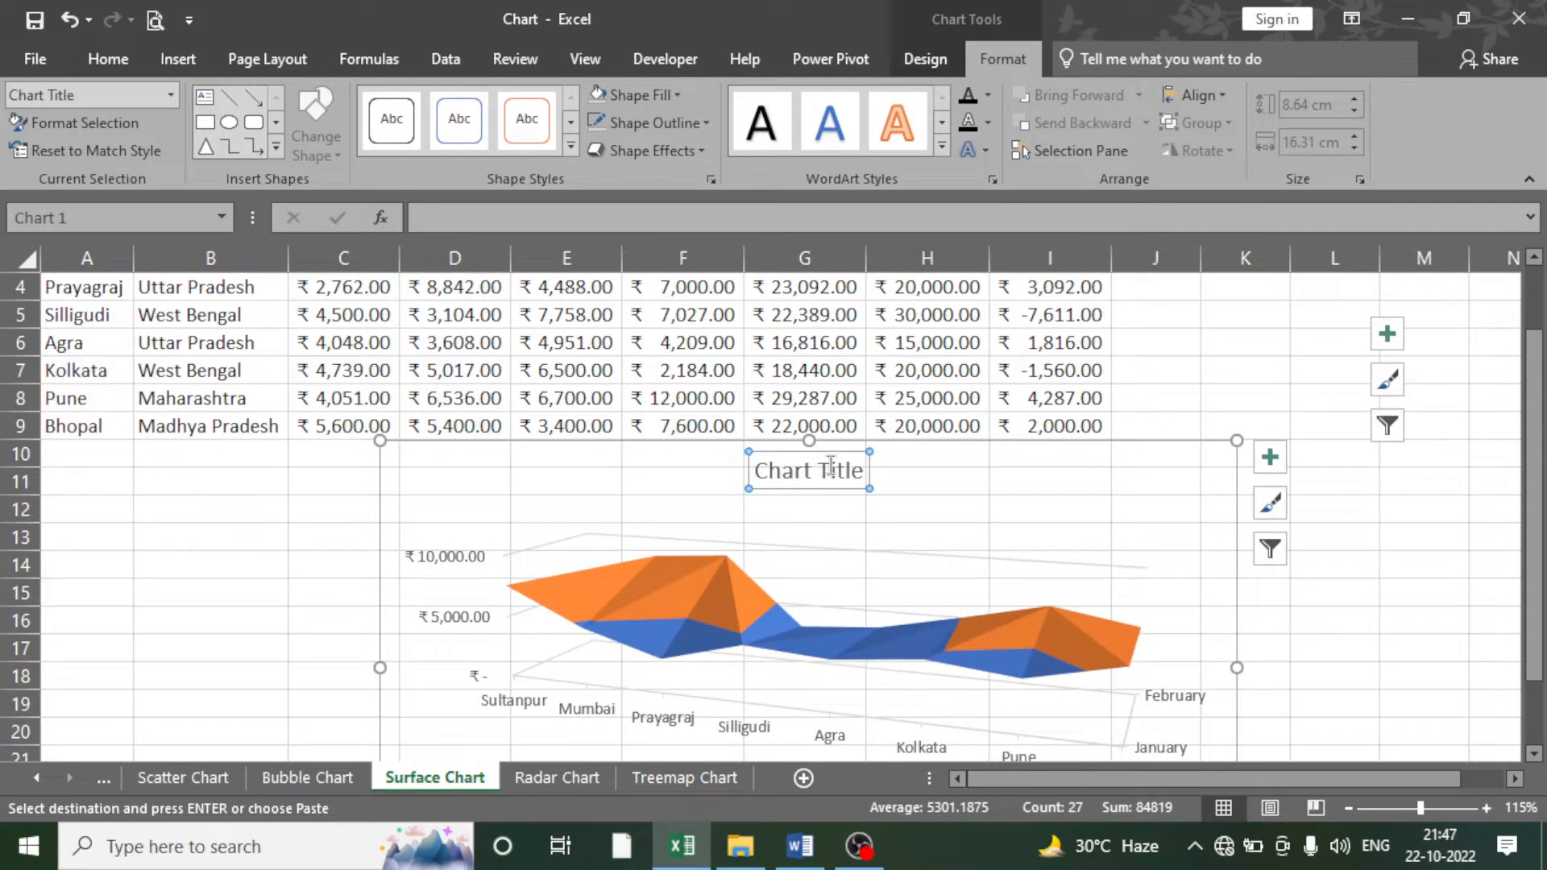
key("Delete")
- Deselect the chart and hide the gridlines on the Surface Chart sheet
left_click(313, 497)
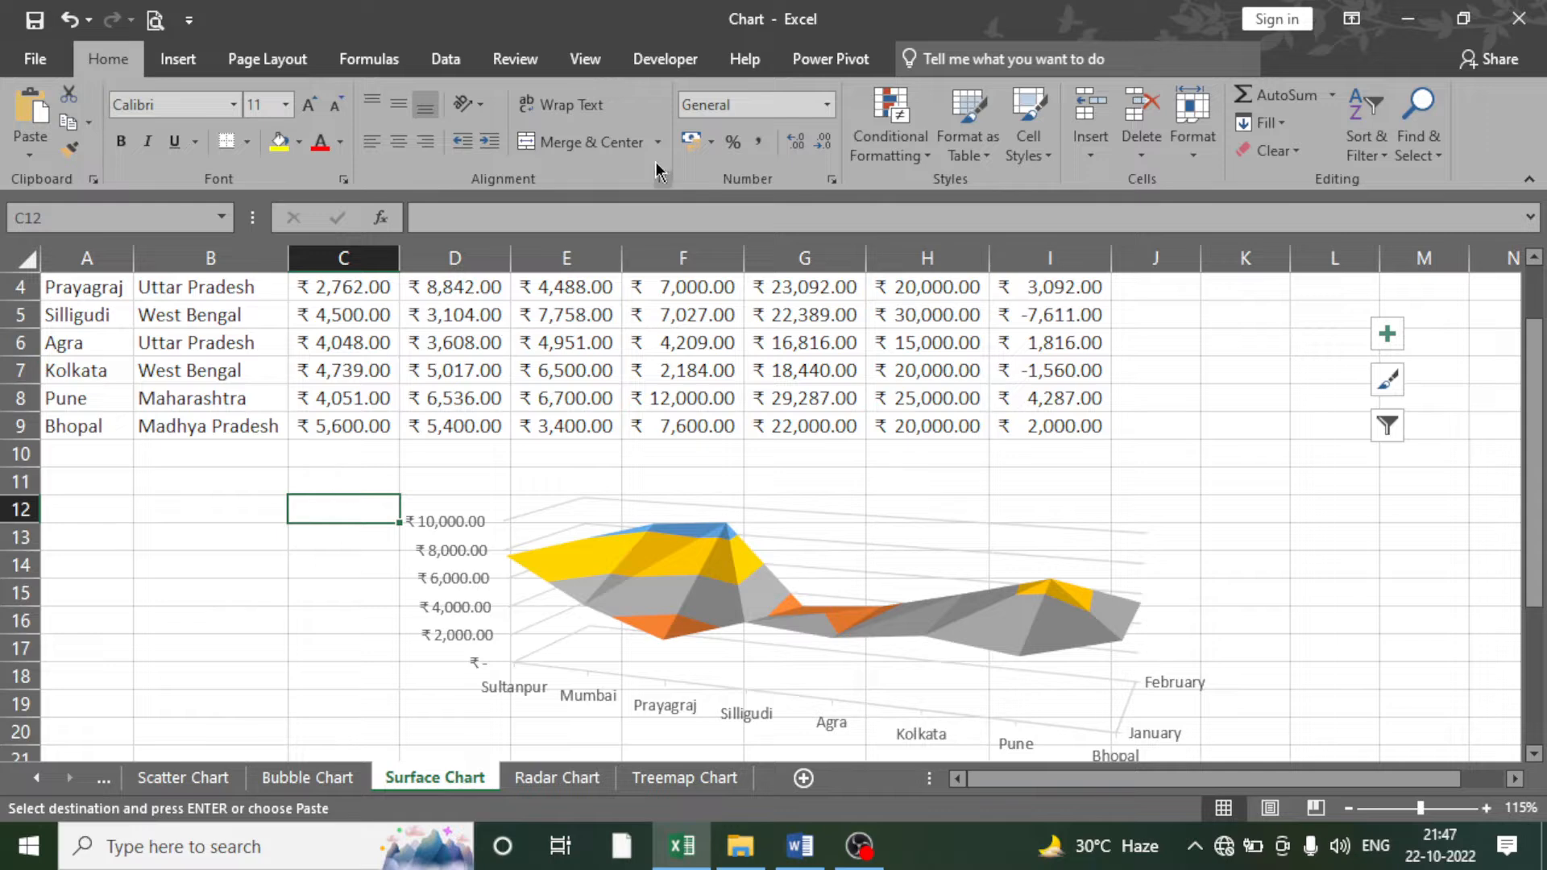
left_click(596, 61)
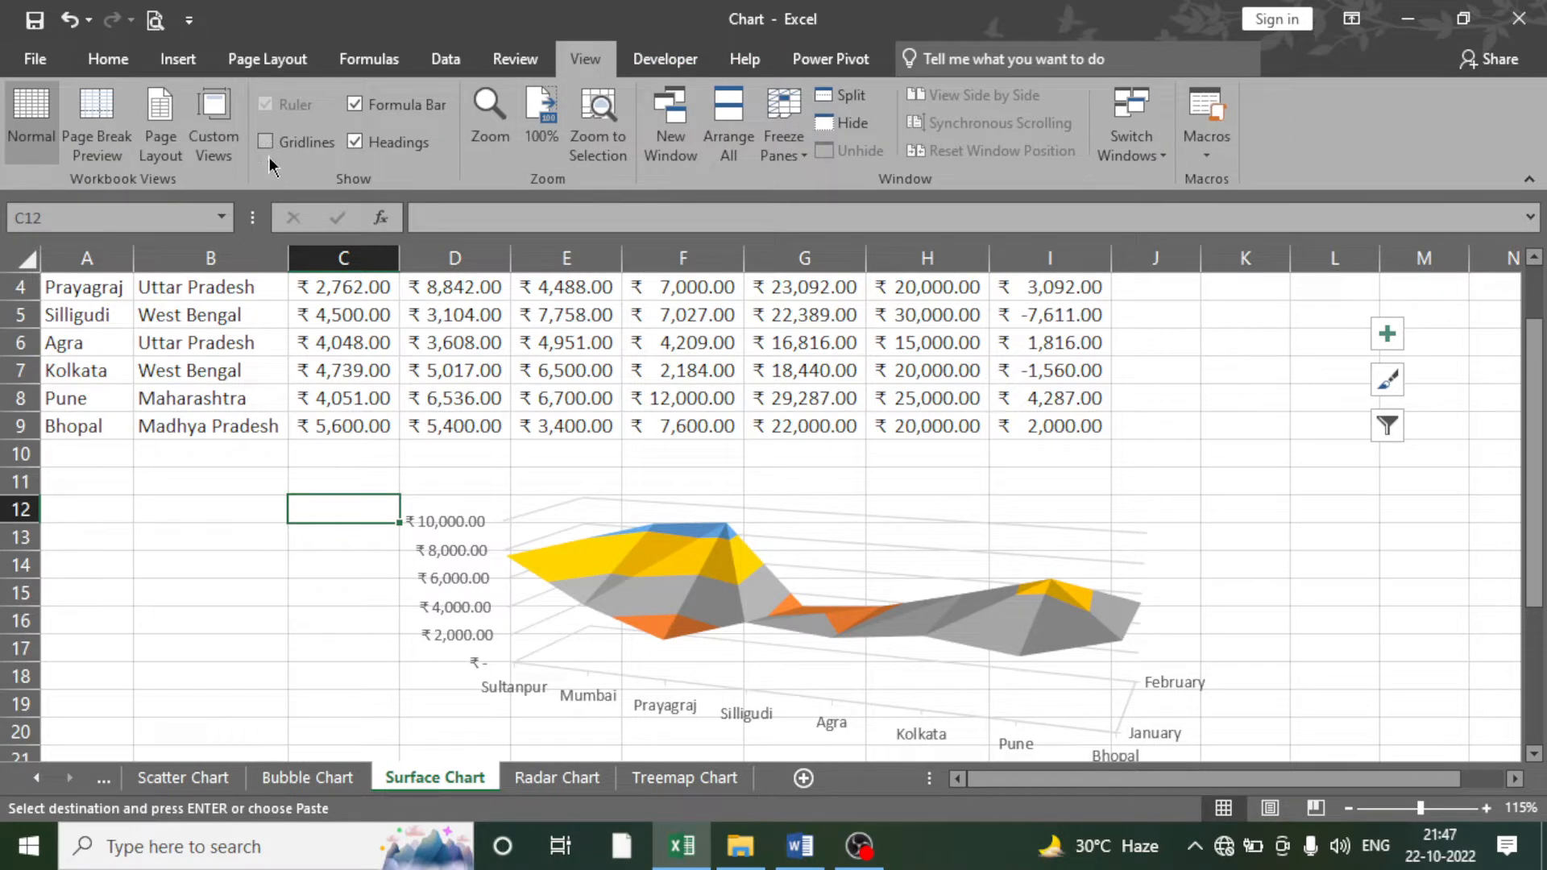
left_click(266, 142)
left_click(251, 554)
scroll(822, 525, "down", 2)
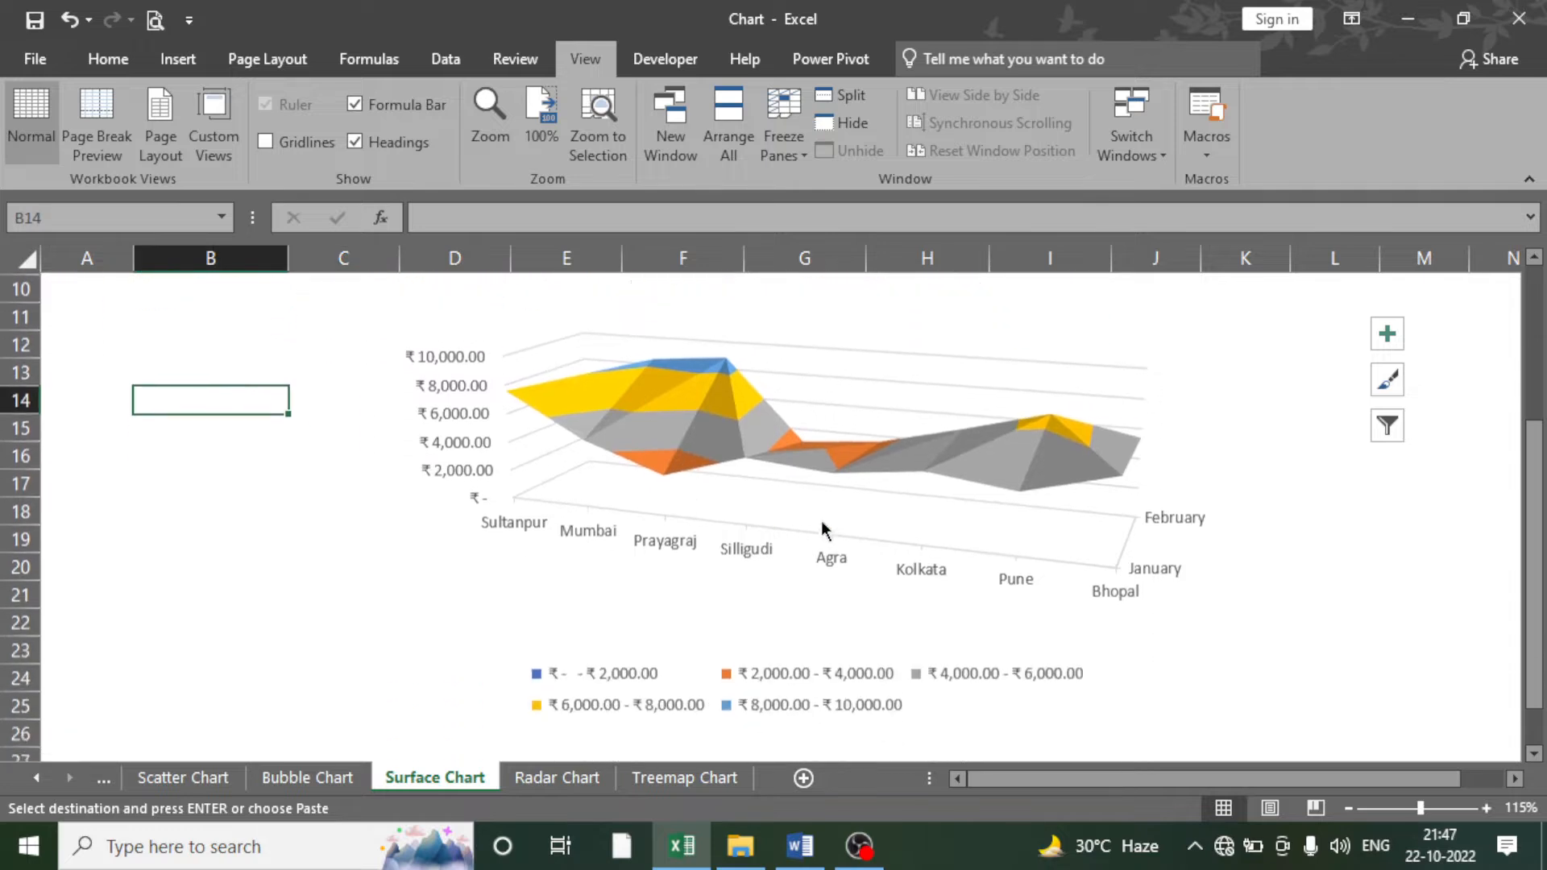
- Widen the surface chart slightly by extending its right edge toward column K
scroll(1047, 493, "up", 1)
left_click(1088, 400)
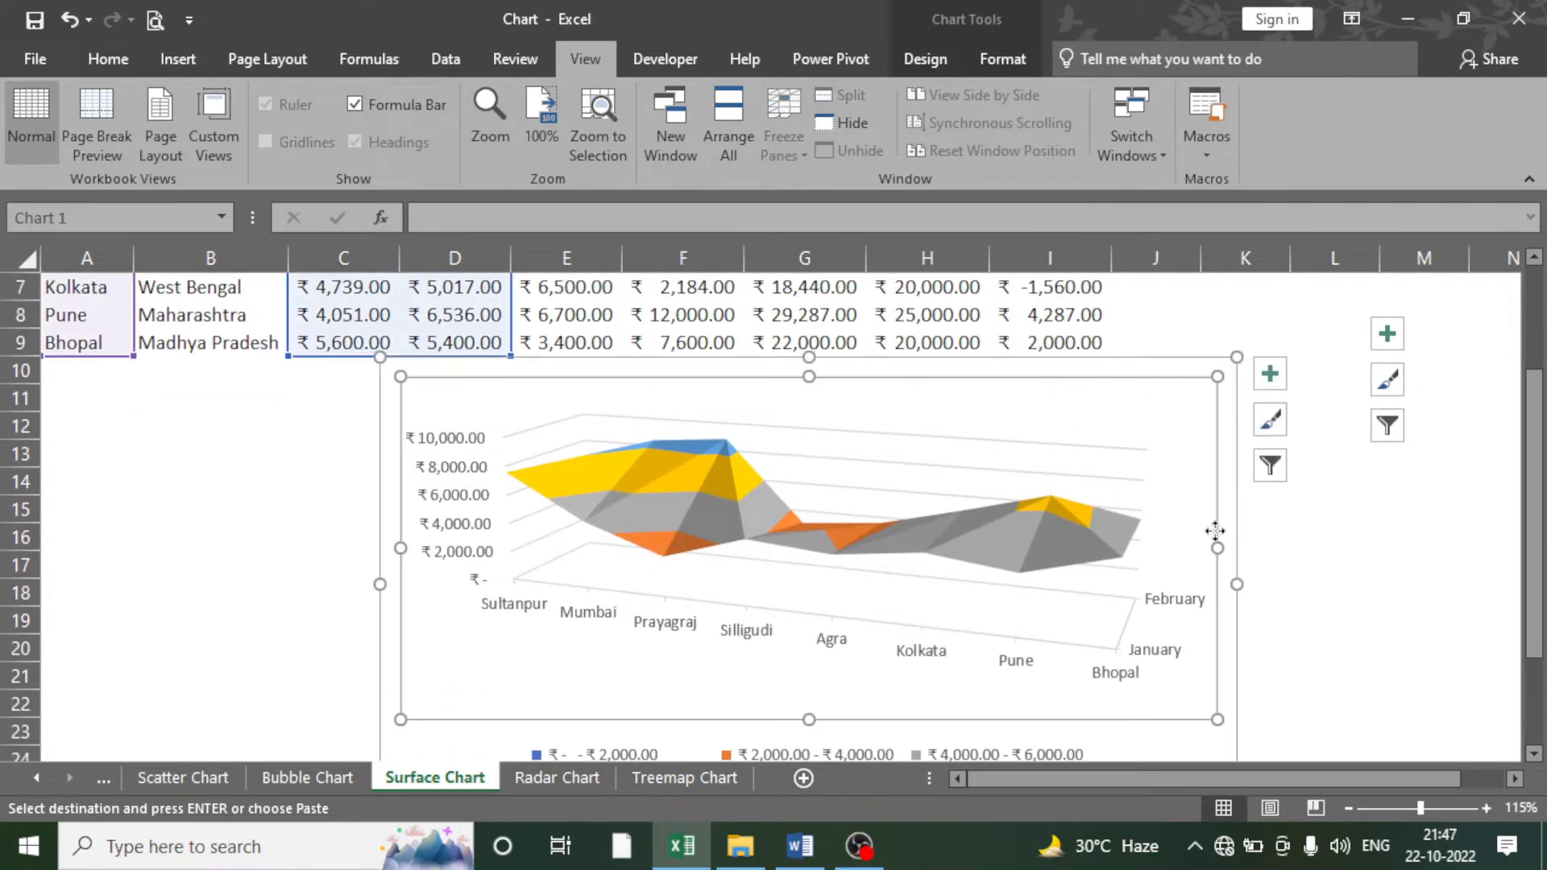
left_click_drag(1237, 582, 1273, 584)
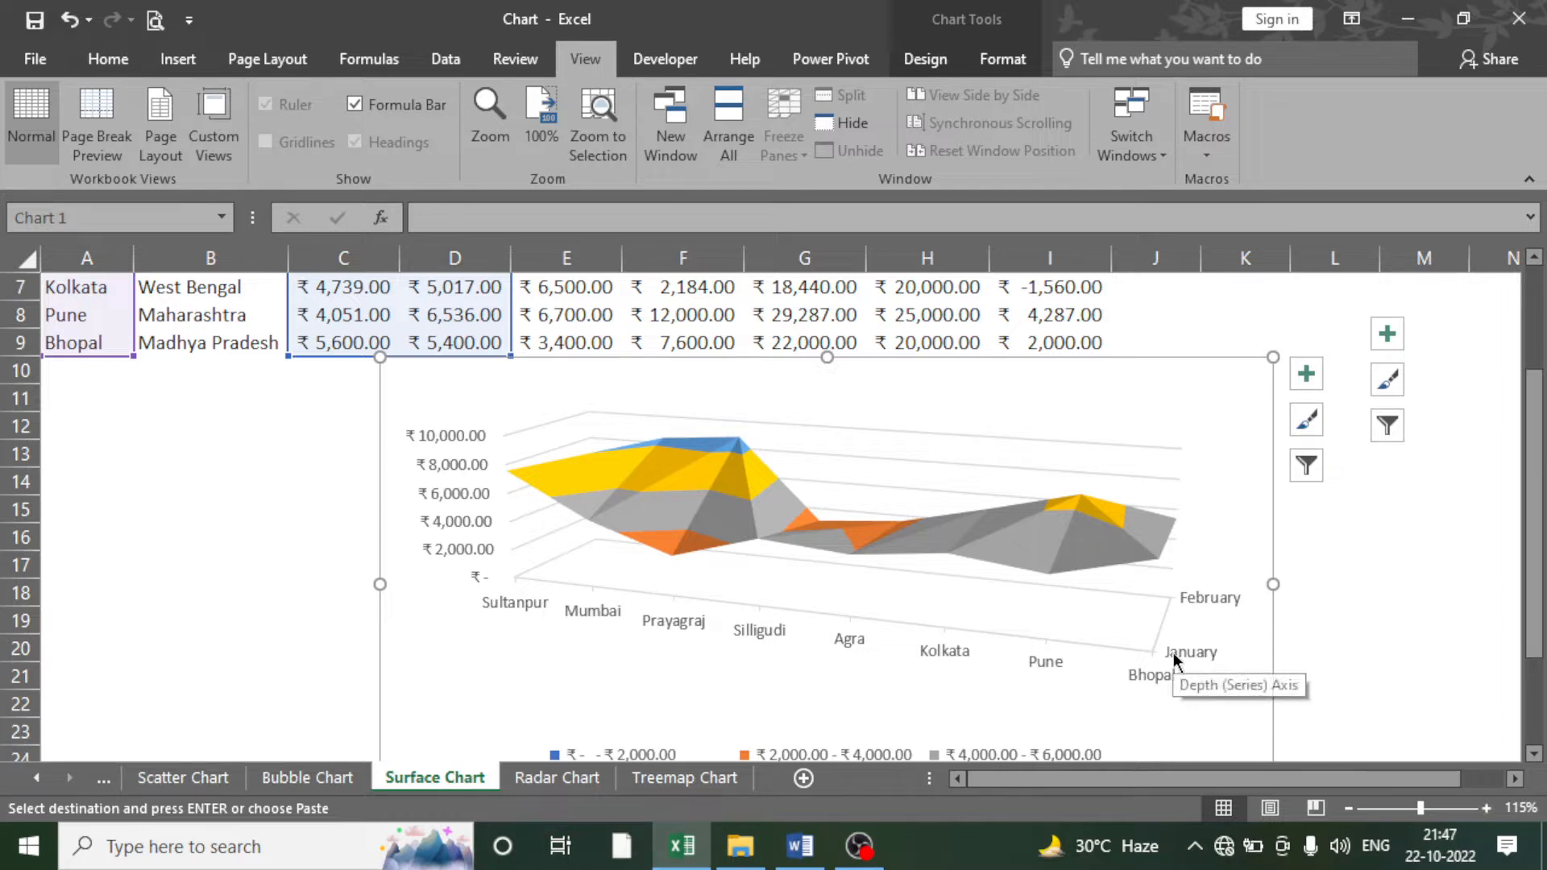
scroll(1191, 629, "down", 1)
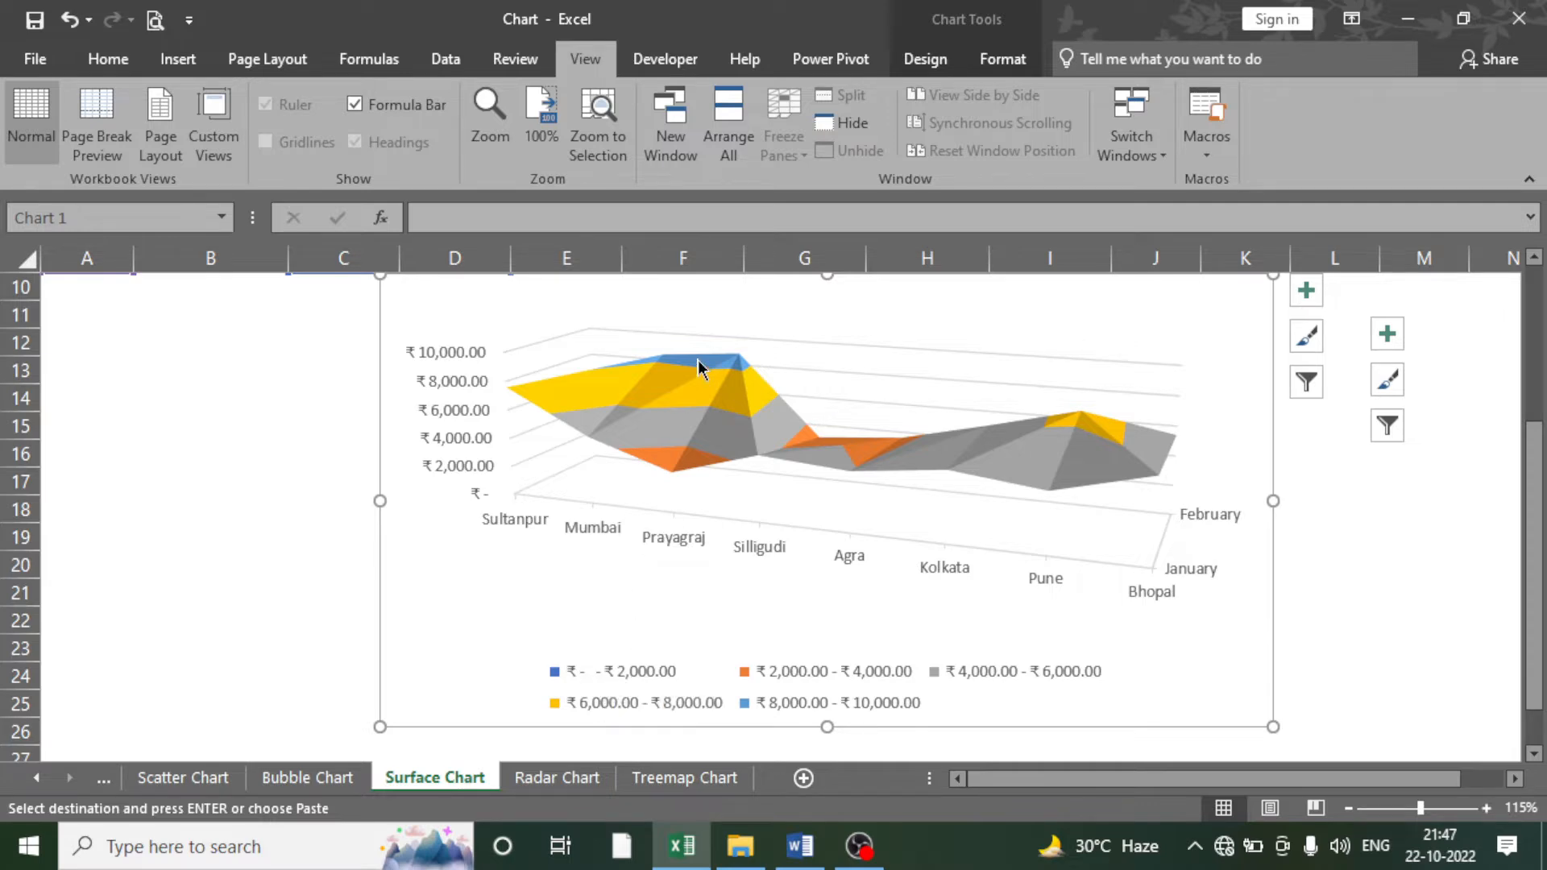
- Examine the surface chart's colour bands and legend ranges against the January and February sales figures for each district
scroll(414, 535, "up", 3)
scroll(532, 529, "down", 6)
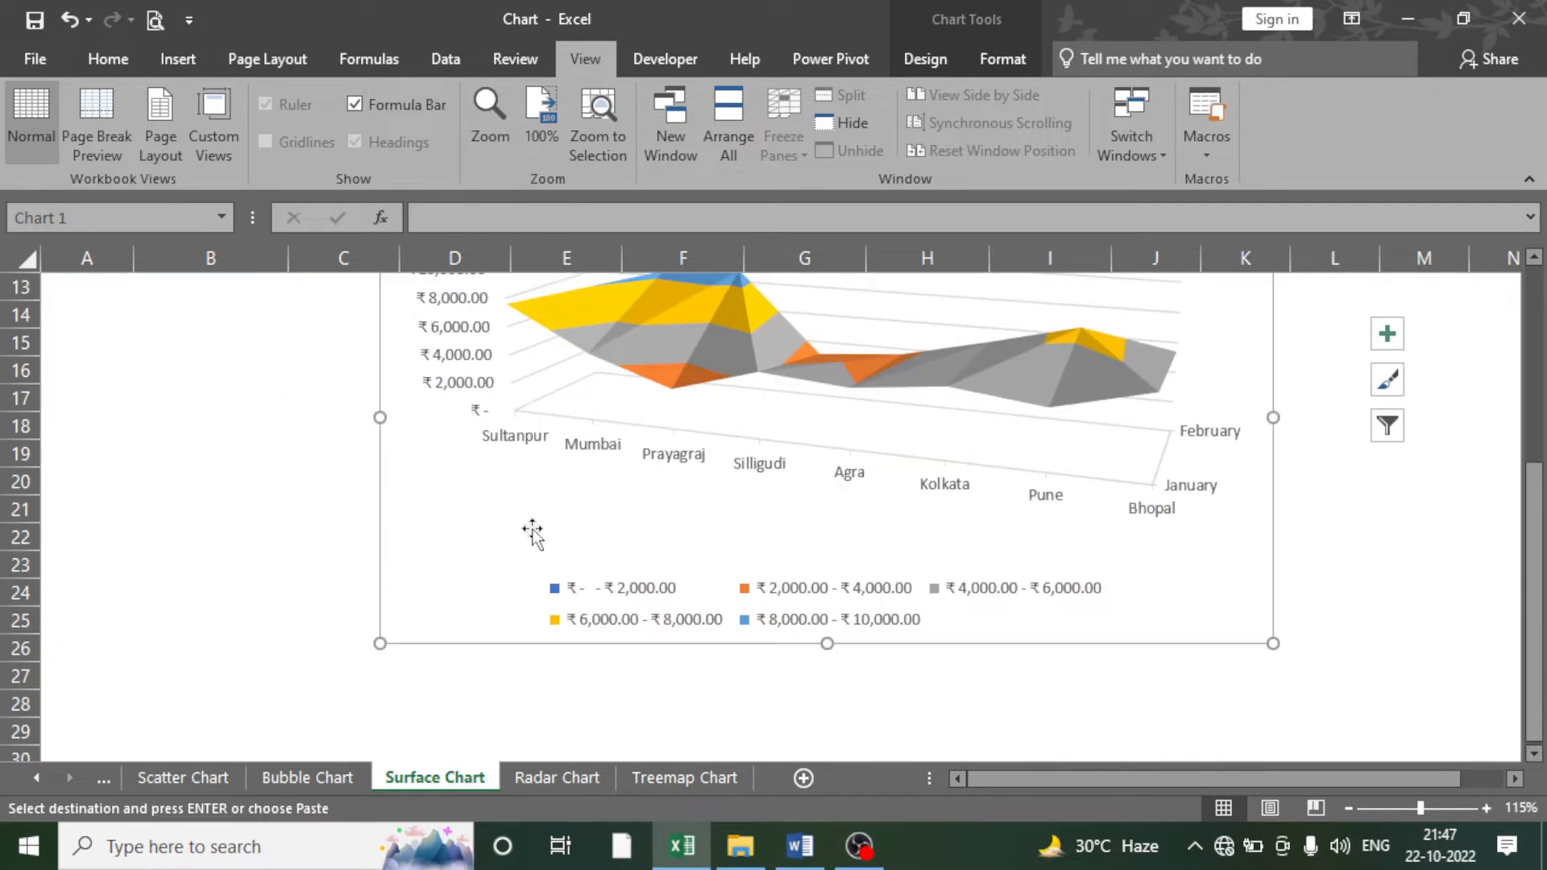
scroll(645, 453, "up", 1)
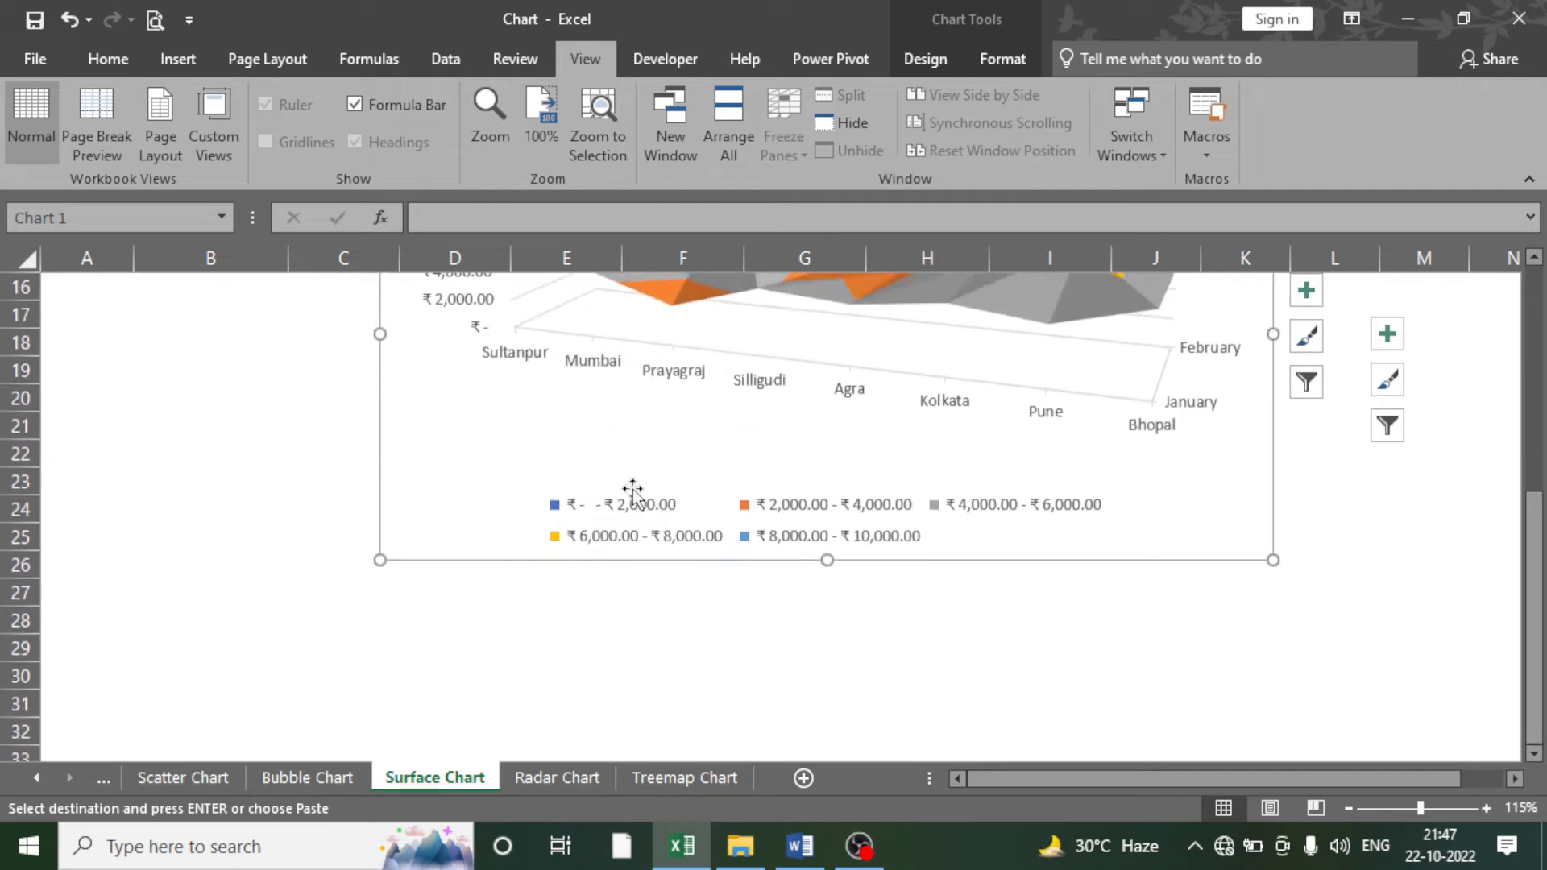
scroll(612, 512, "up", 2)
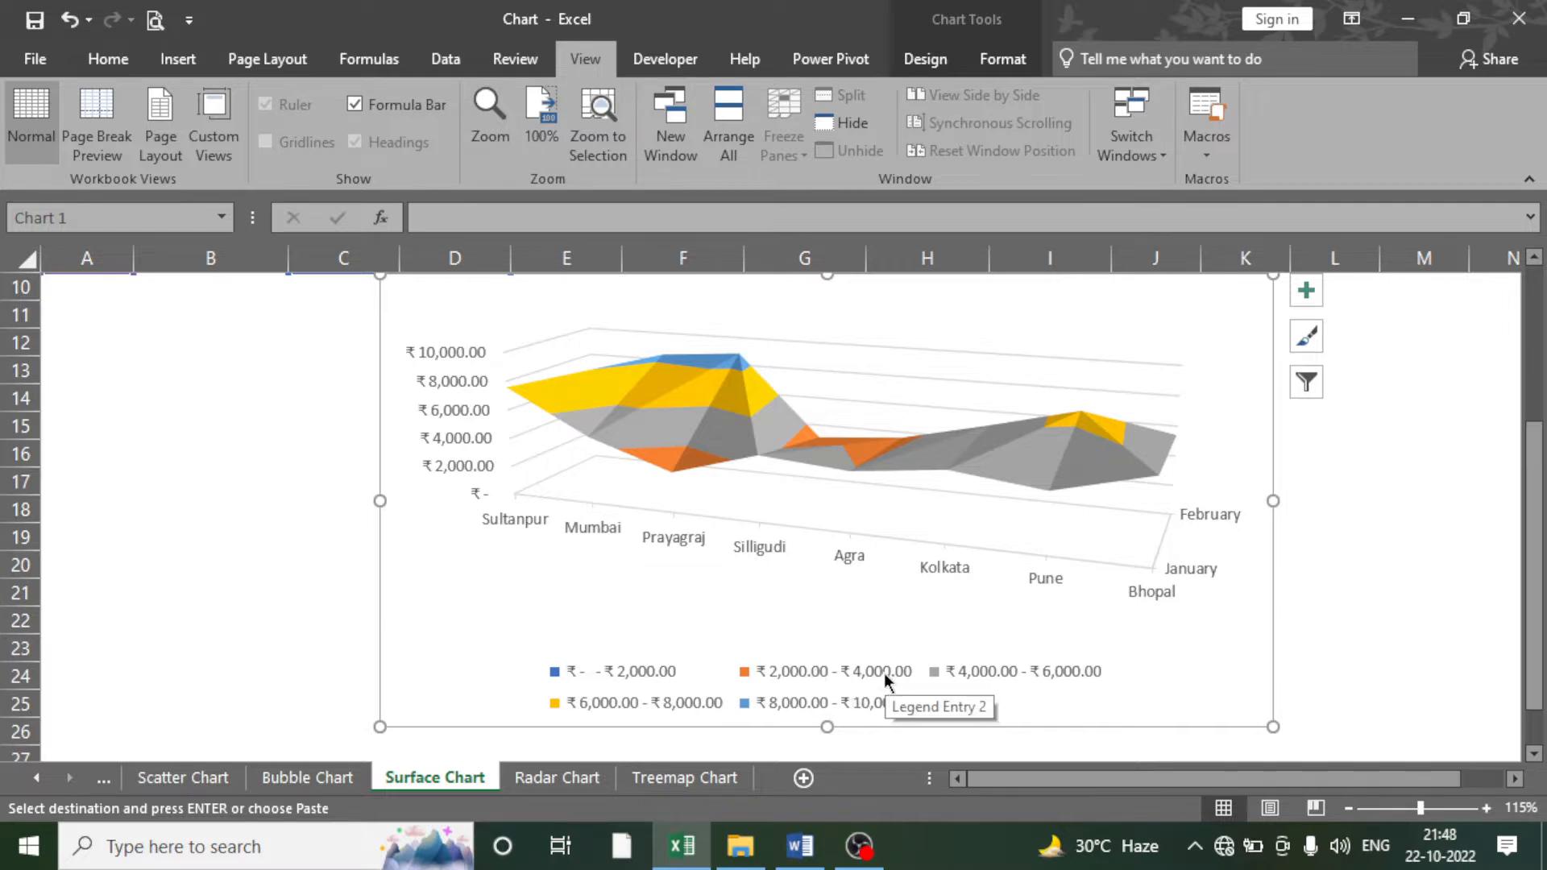
scroll(883, 673, "up", 3)
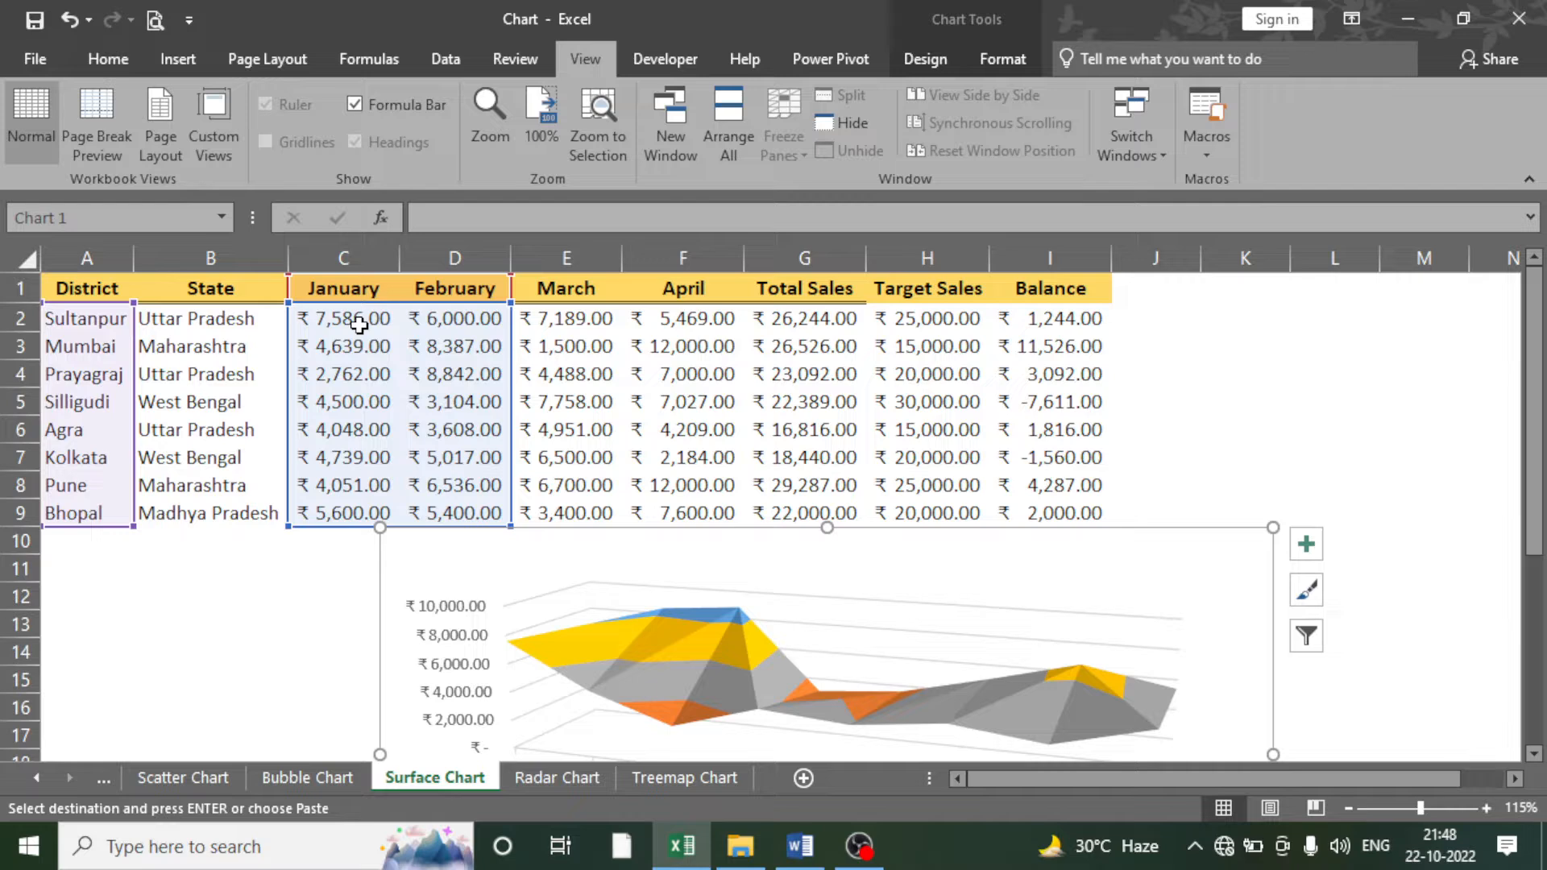
scroll(541, 479, "down", 3)
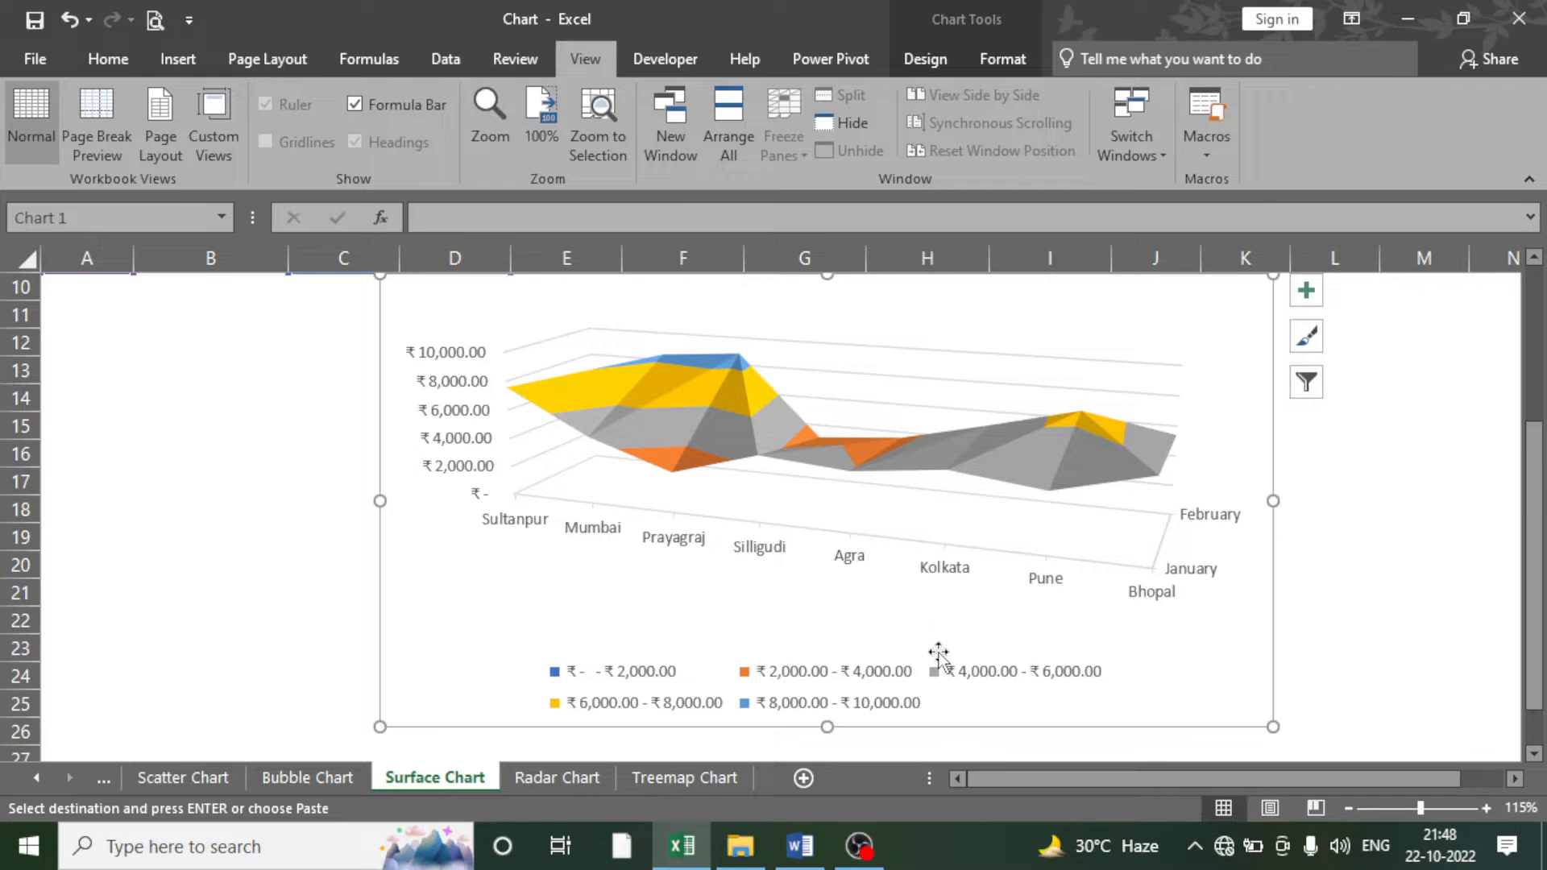
scroll(664, 427, "up", 3)
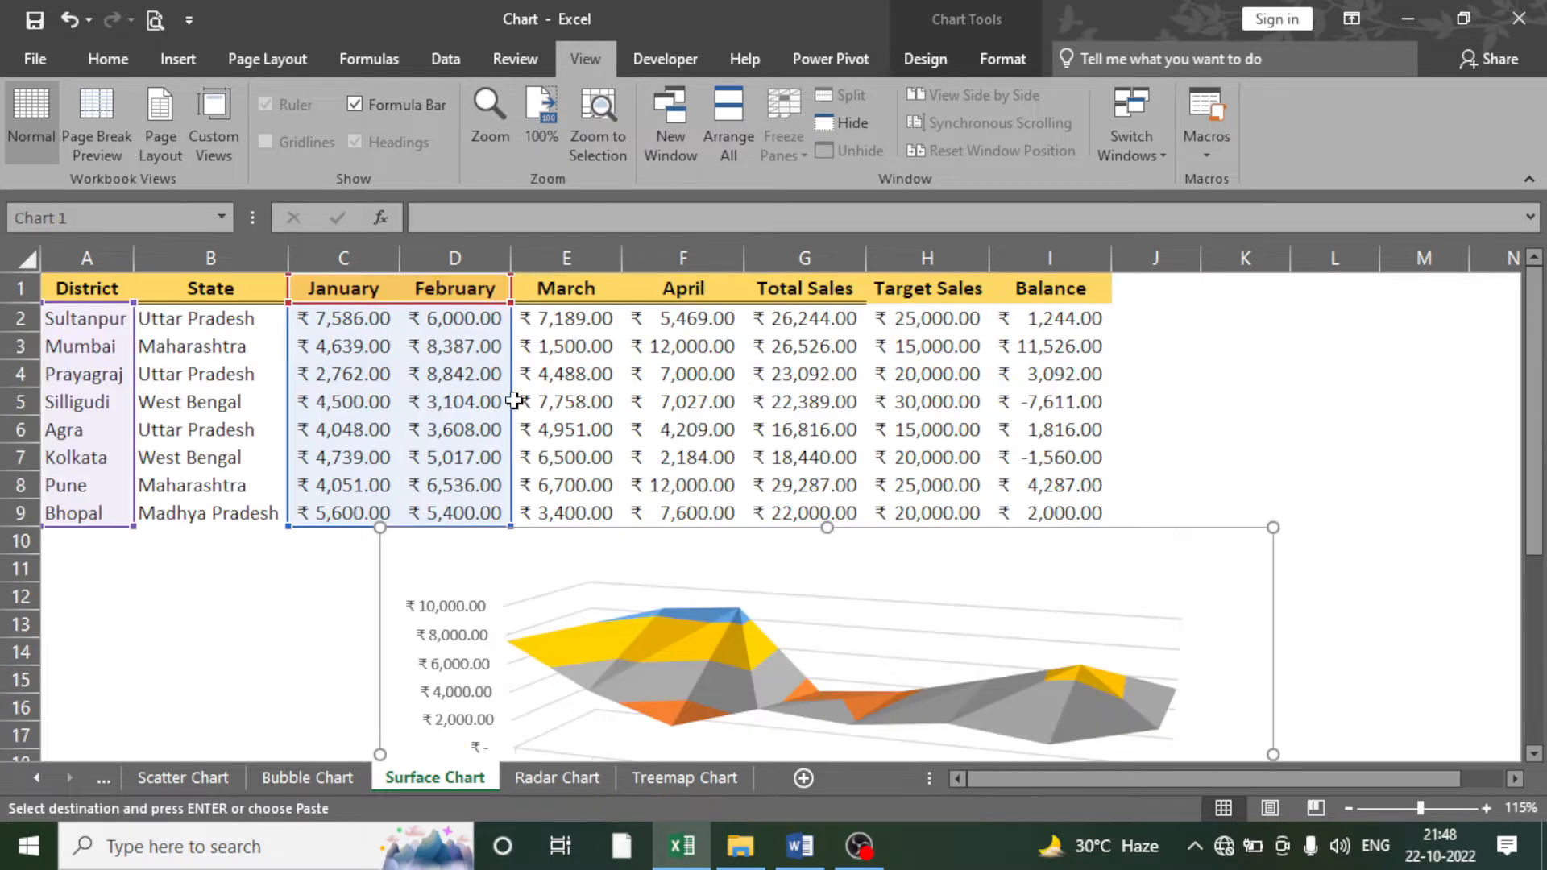
scroll(425, 448, "down", 3)
scroll(1051, 605, "down", 1)
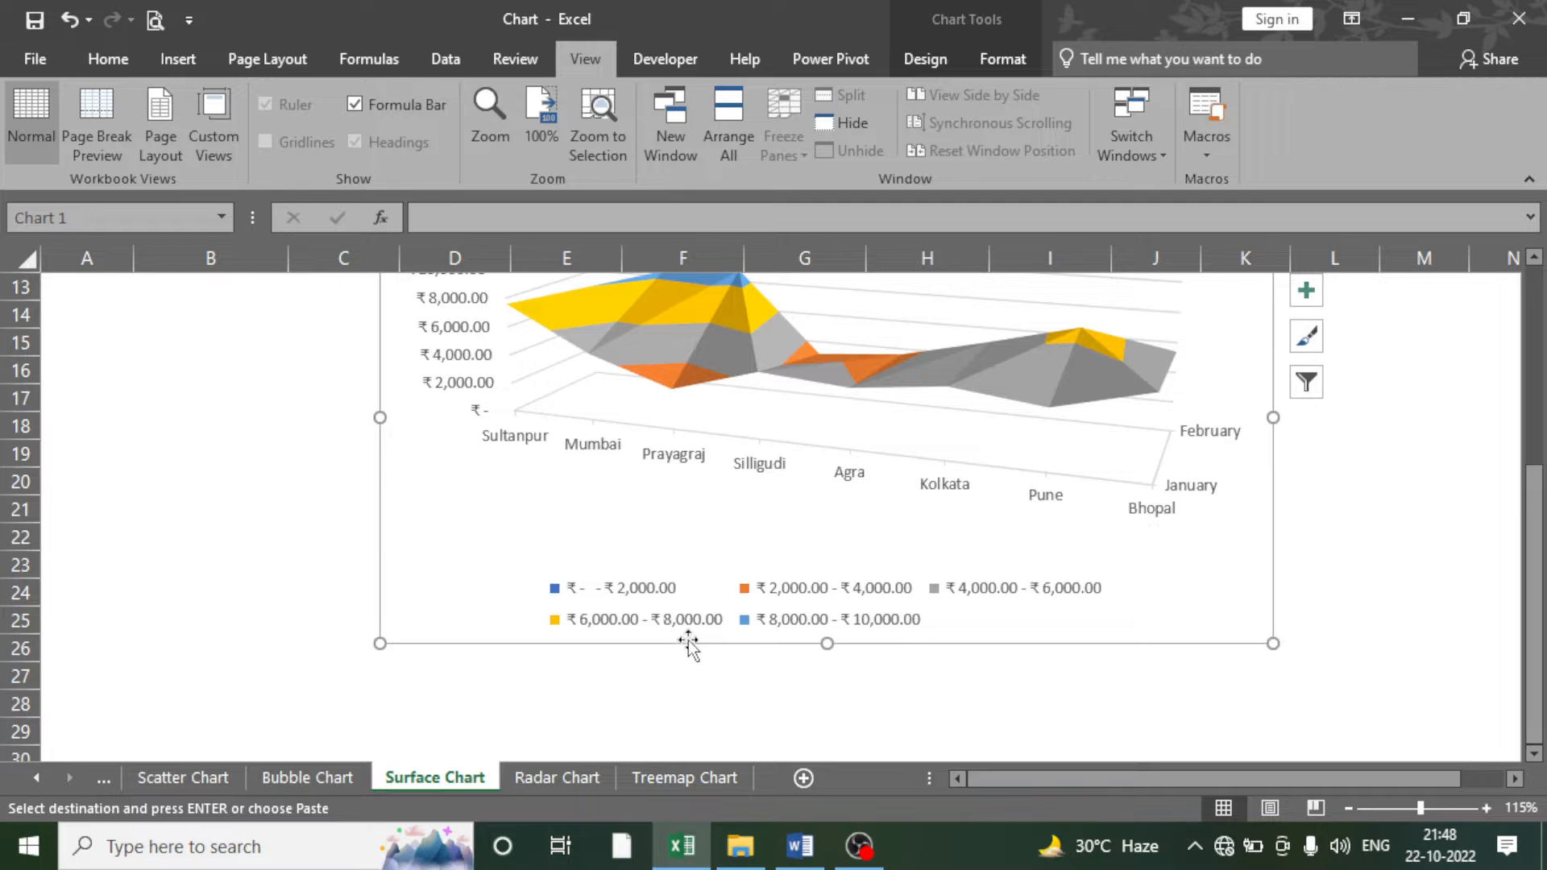
scroll(687, 640, "up", 1)
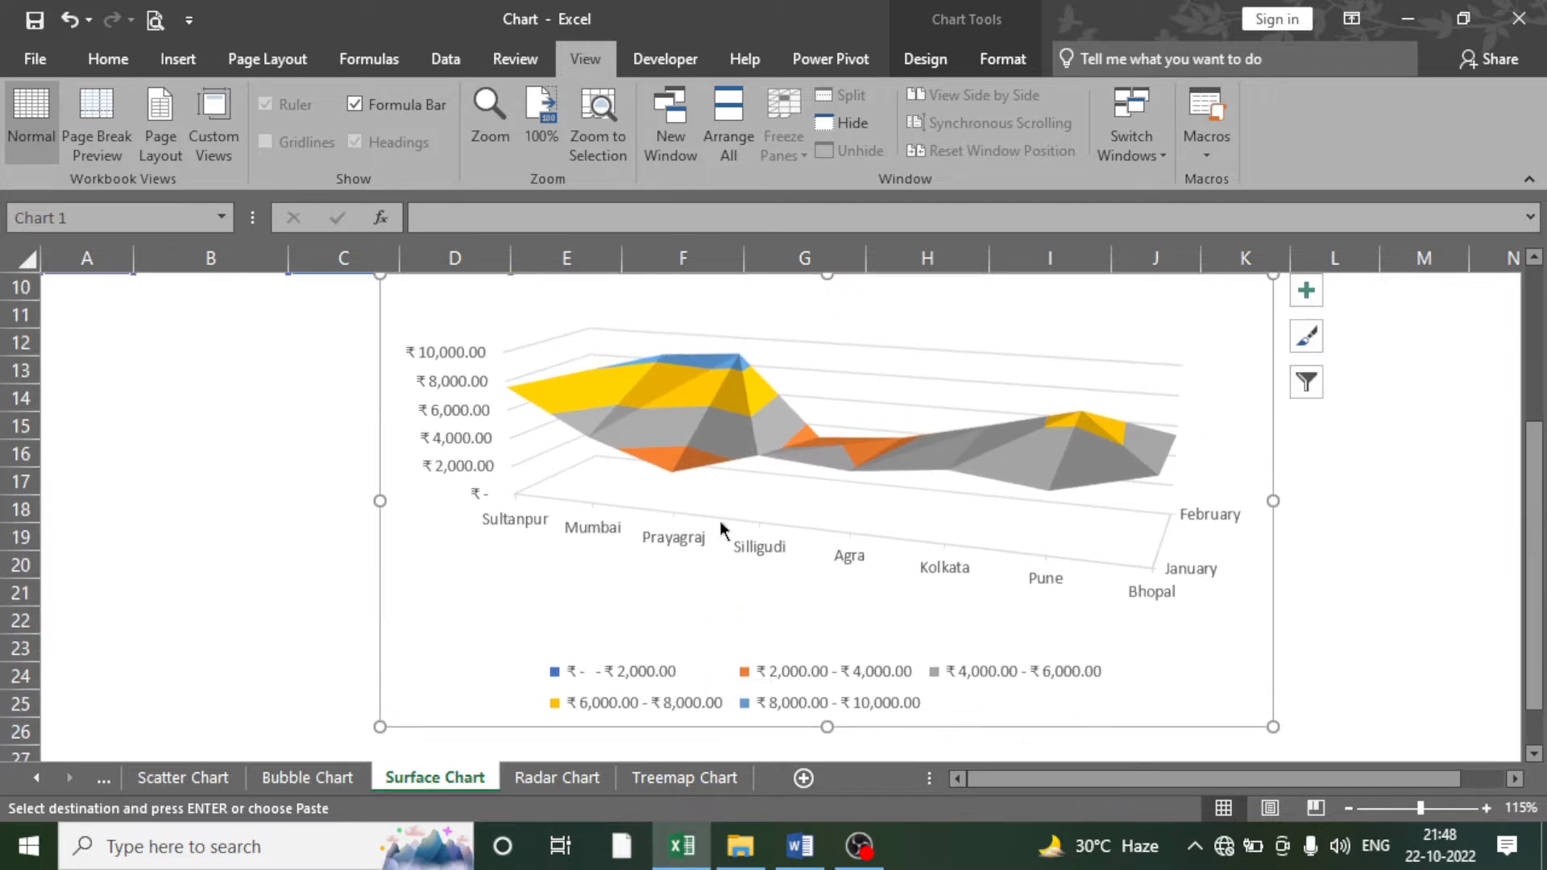
scroll(726, 532, "down", 1)
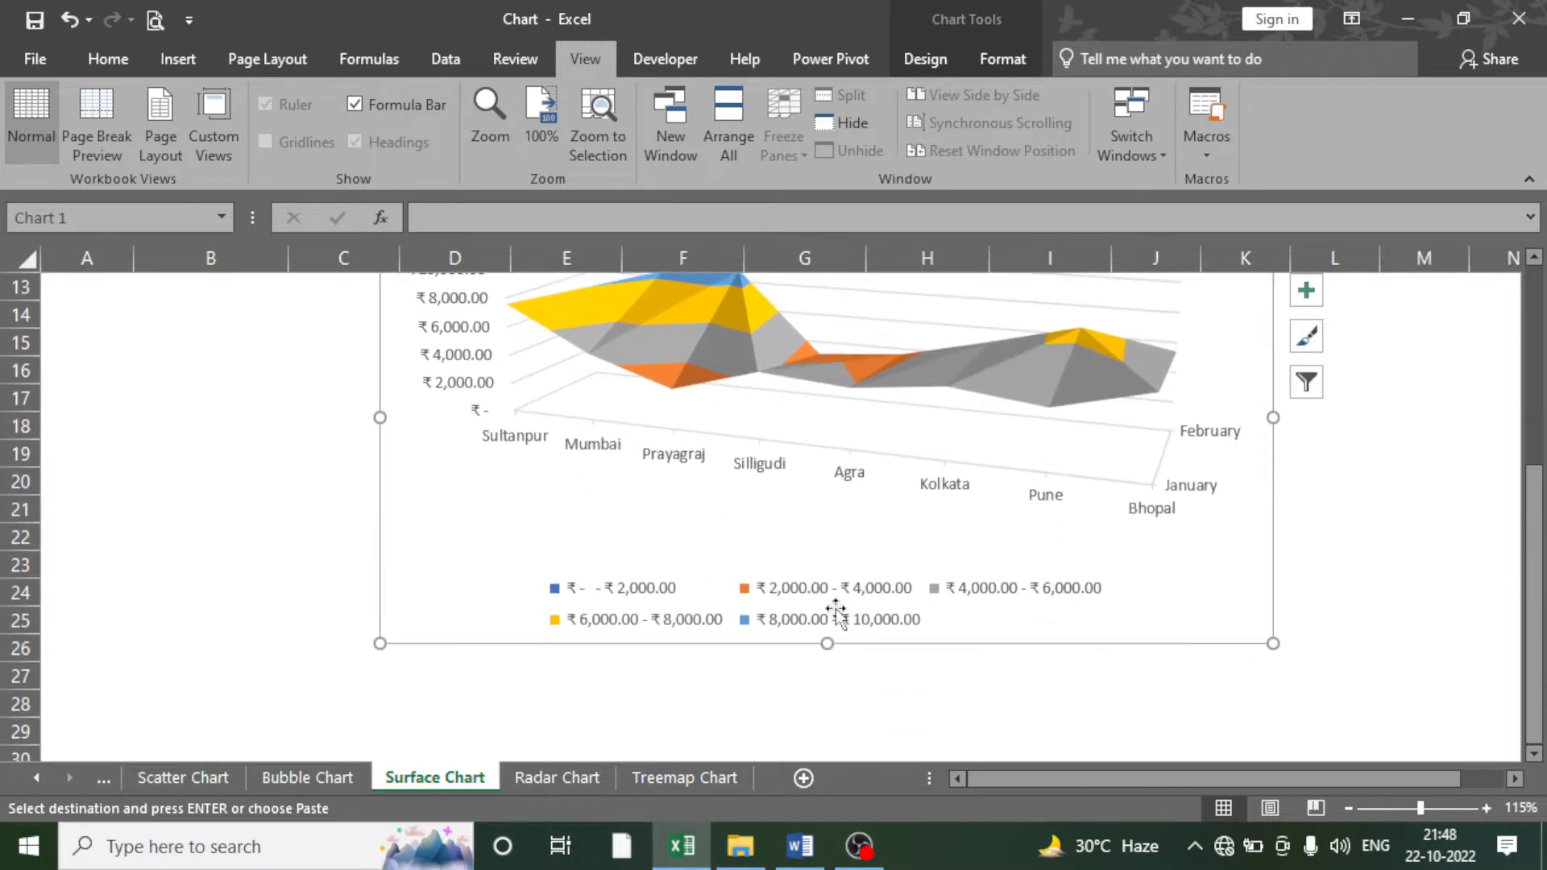
scroll(771, 635, "up", 1)
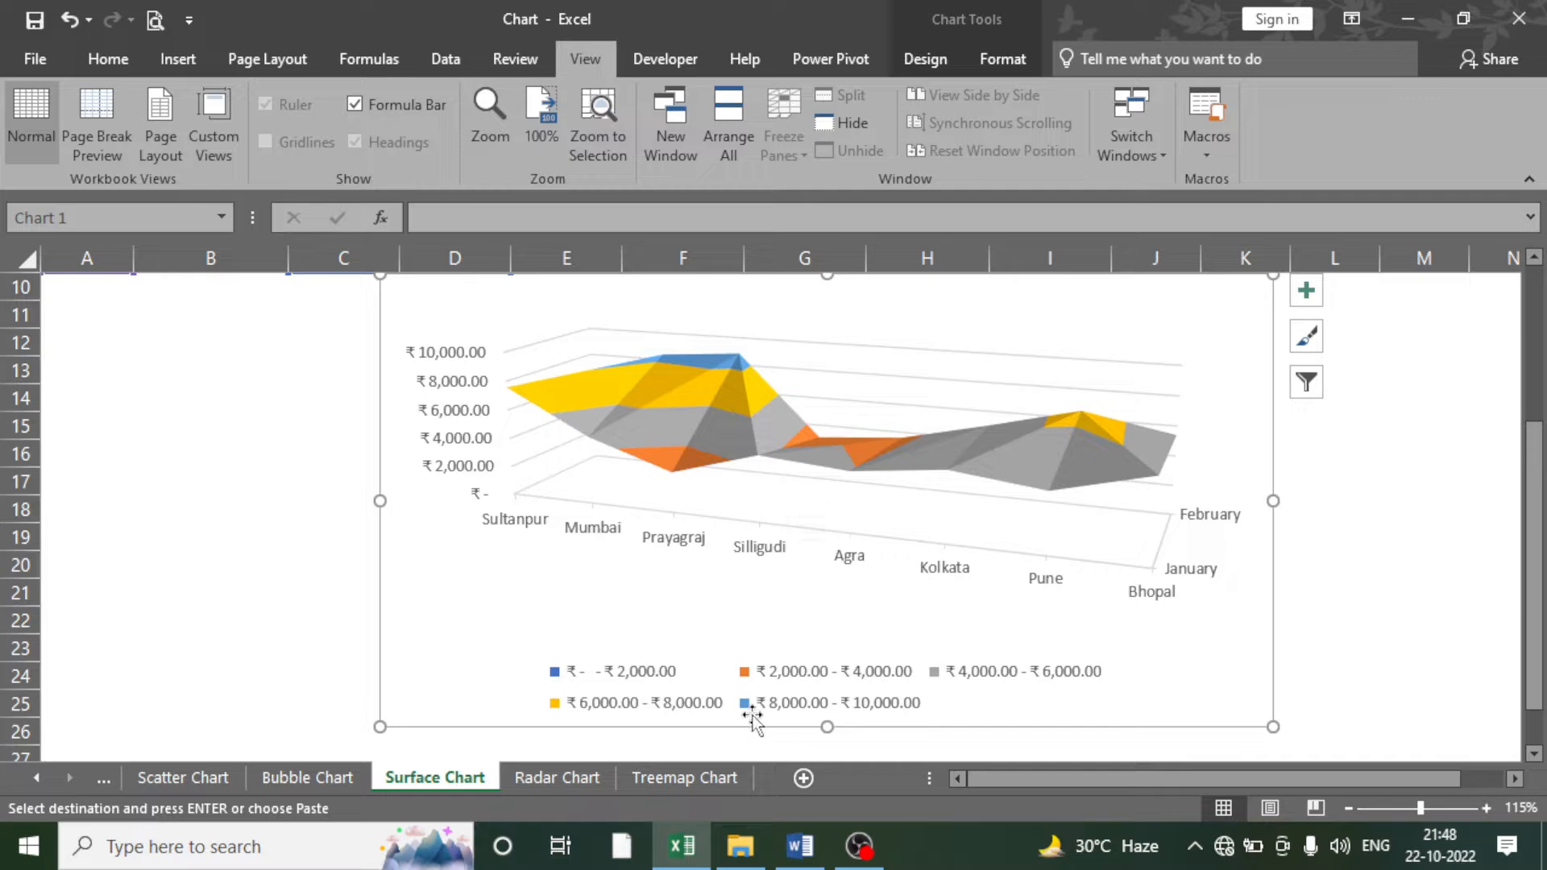
- Set Agra's February sales in cell D6 to 1500 and check how the surface chart responds
scroll(694, 410, "up", 3)
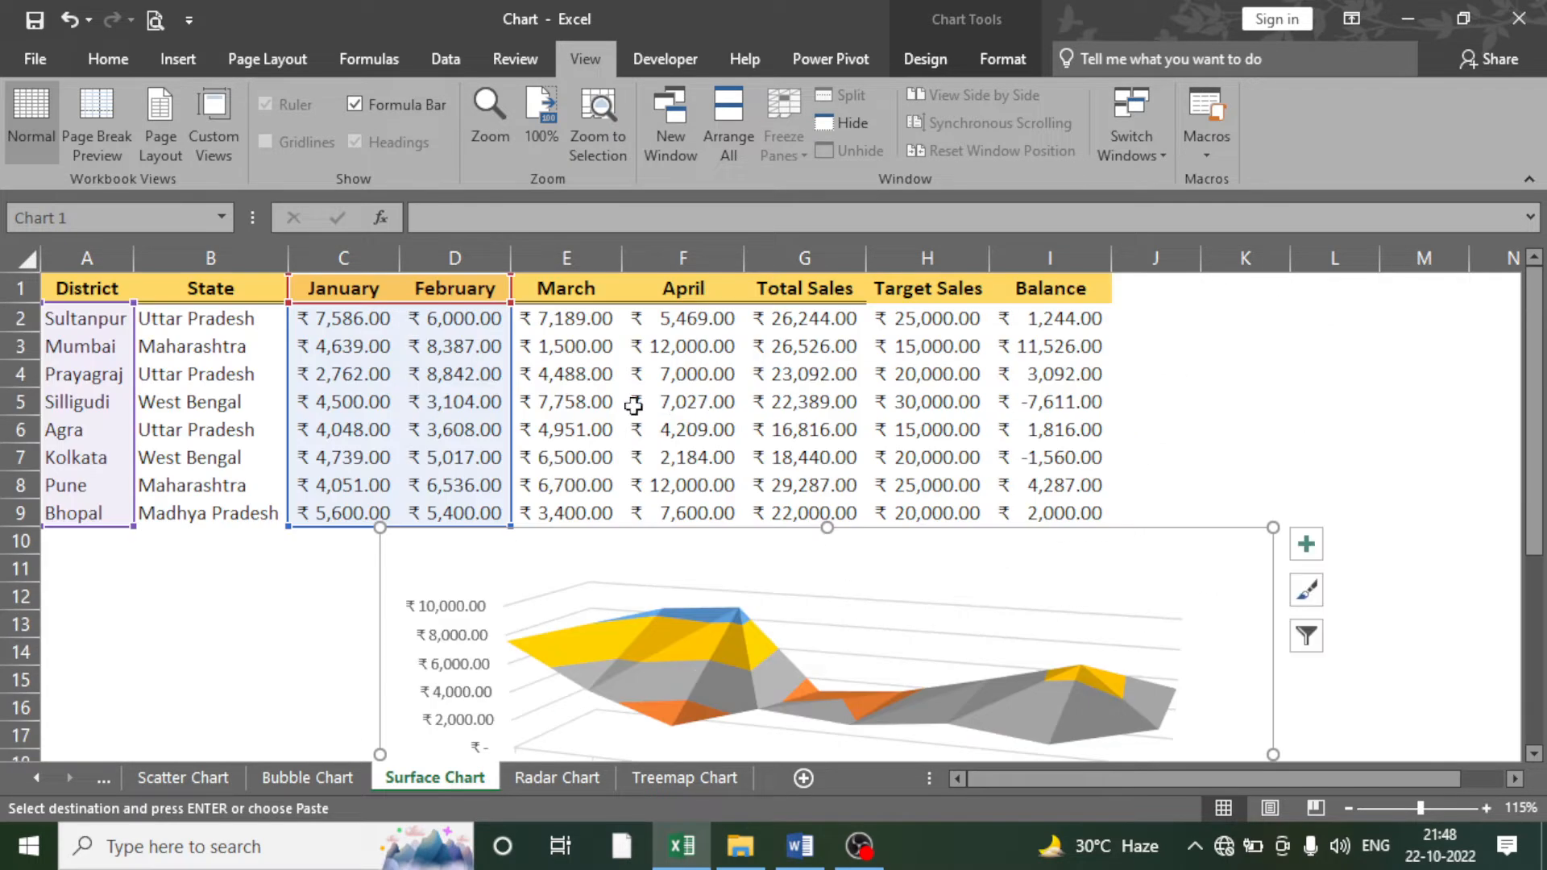
left_click(456, 430)
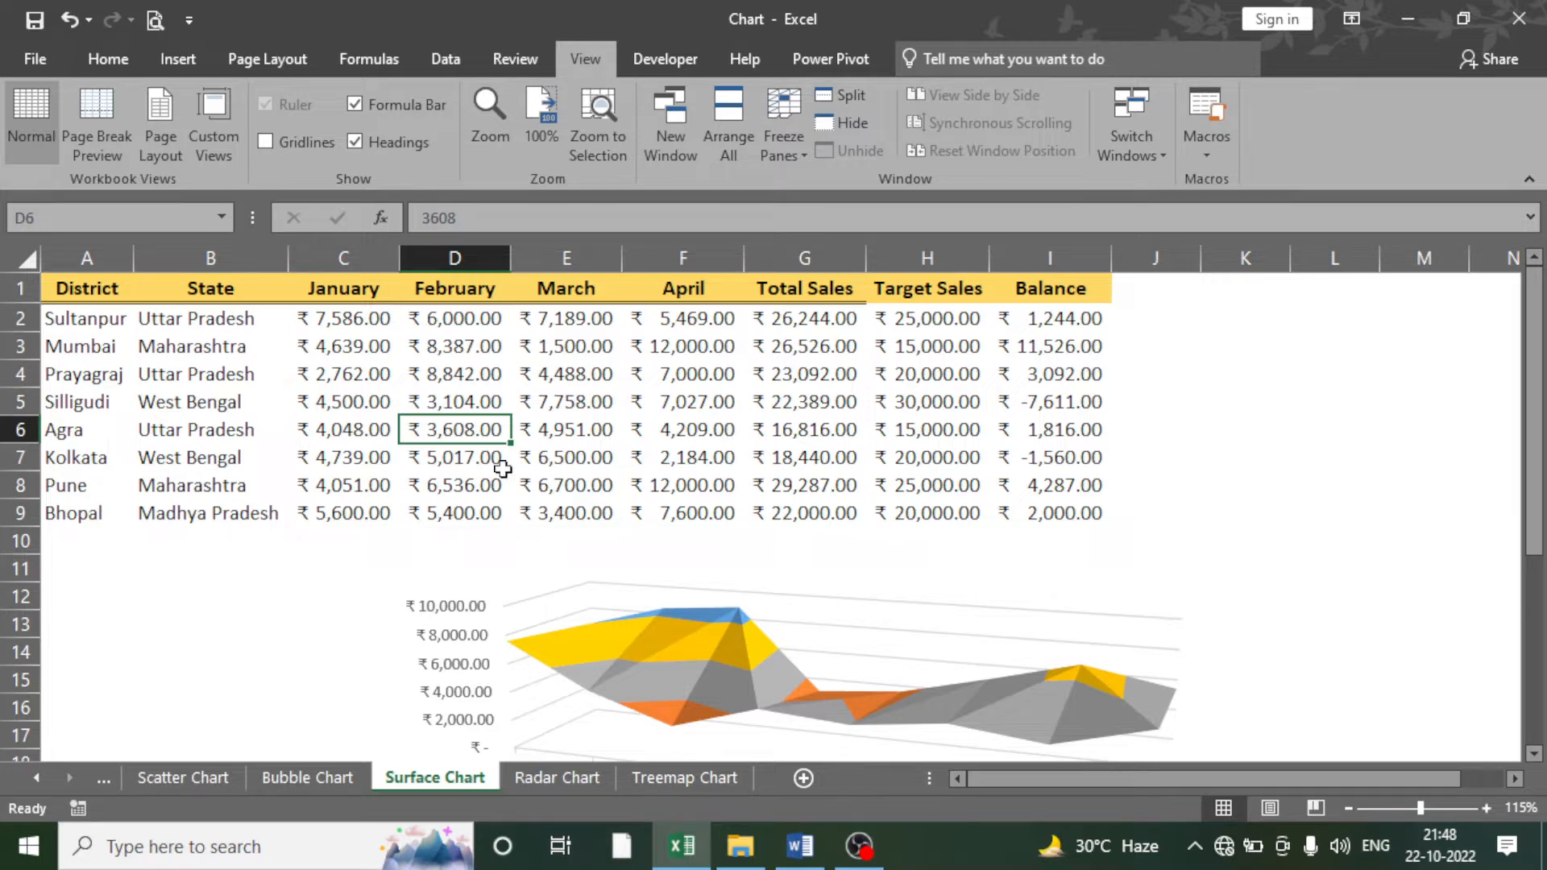
type("1500")
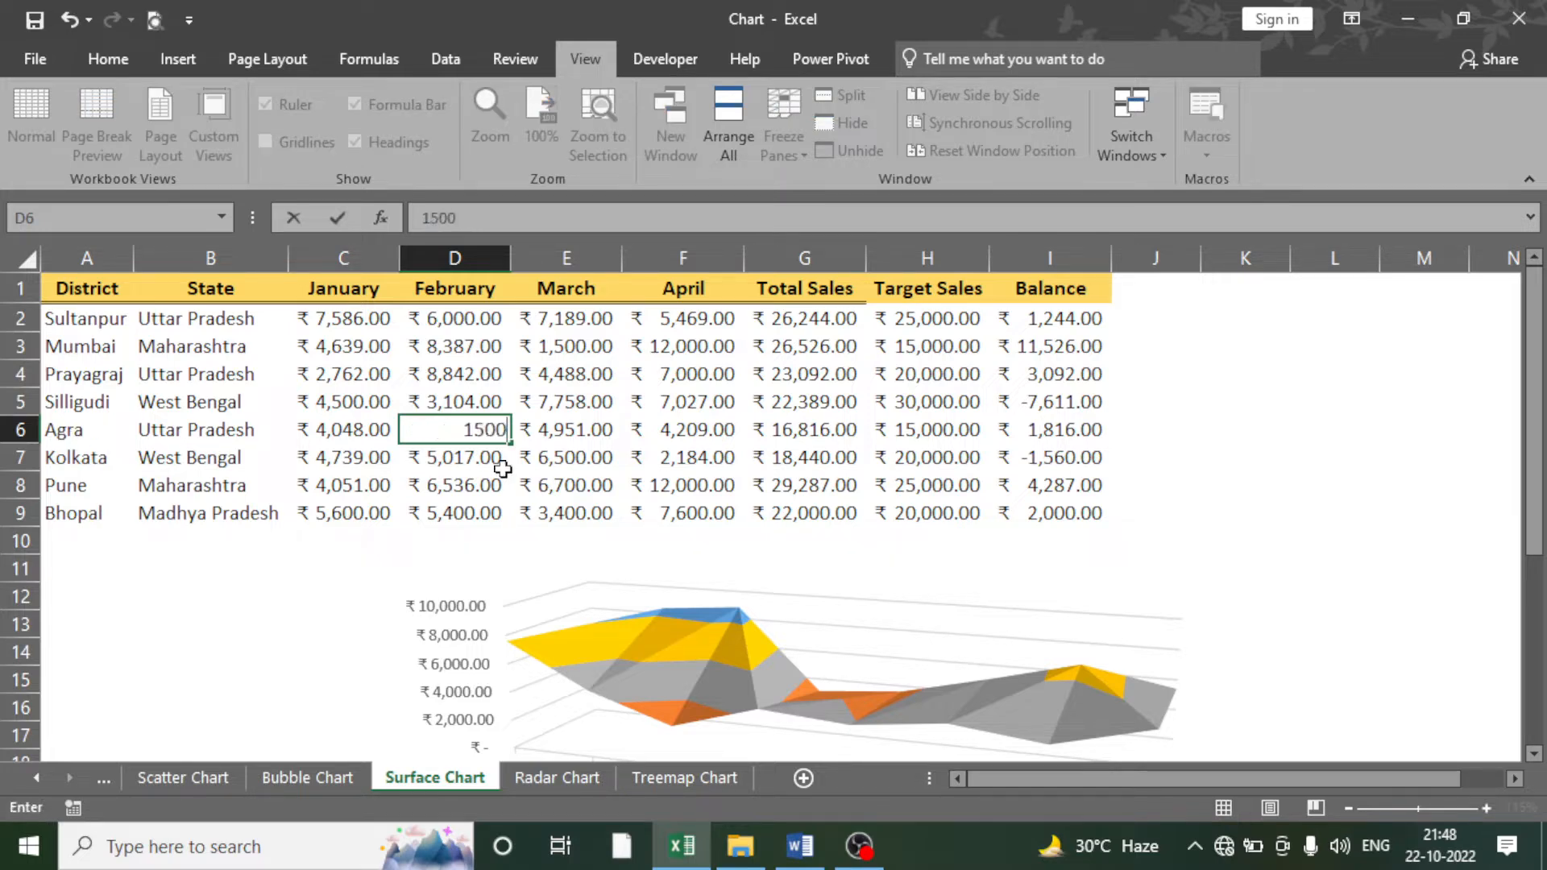
scroll(809, 562, "down", 2)
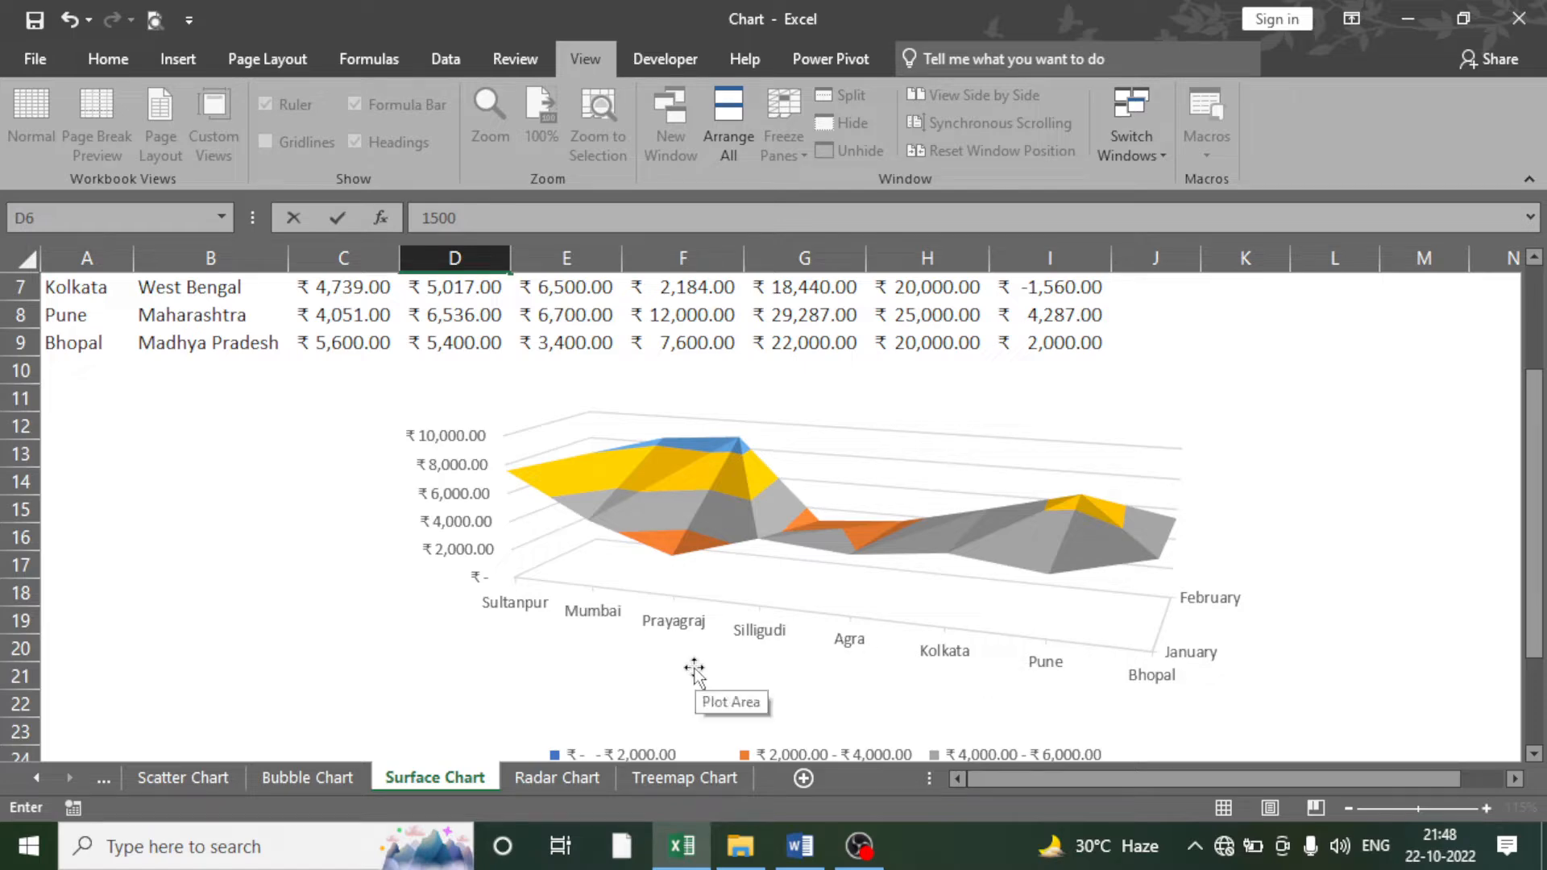
key("Return")
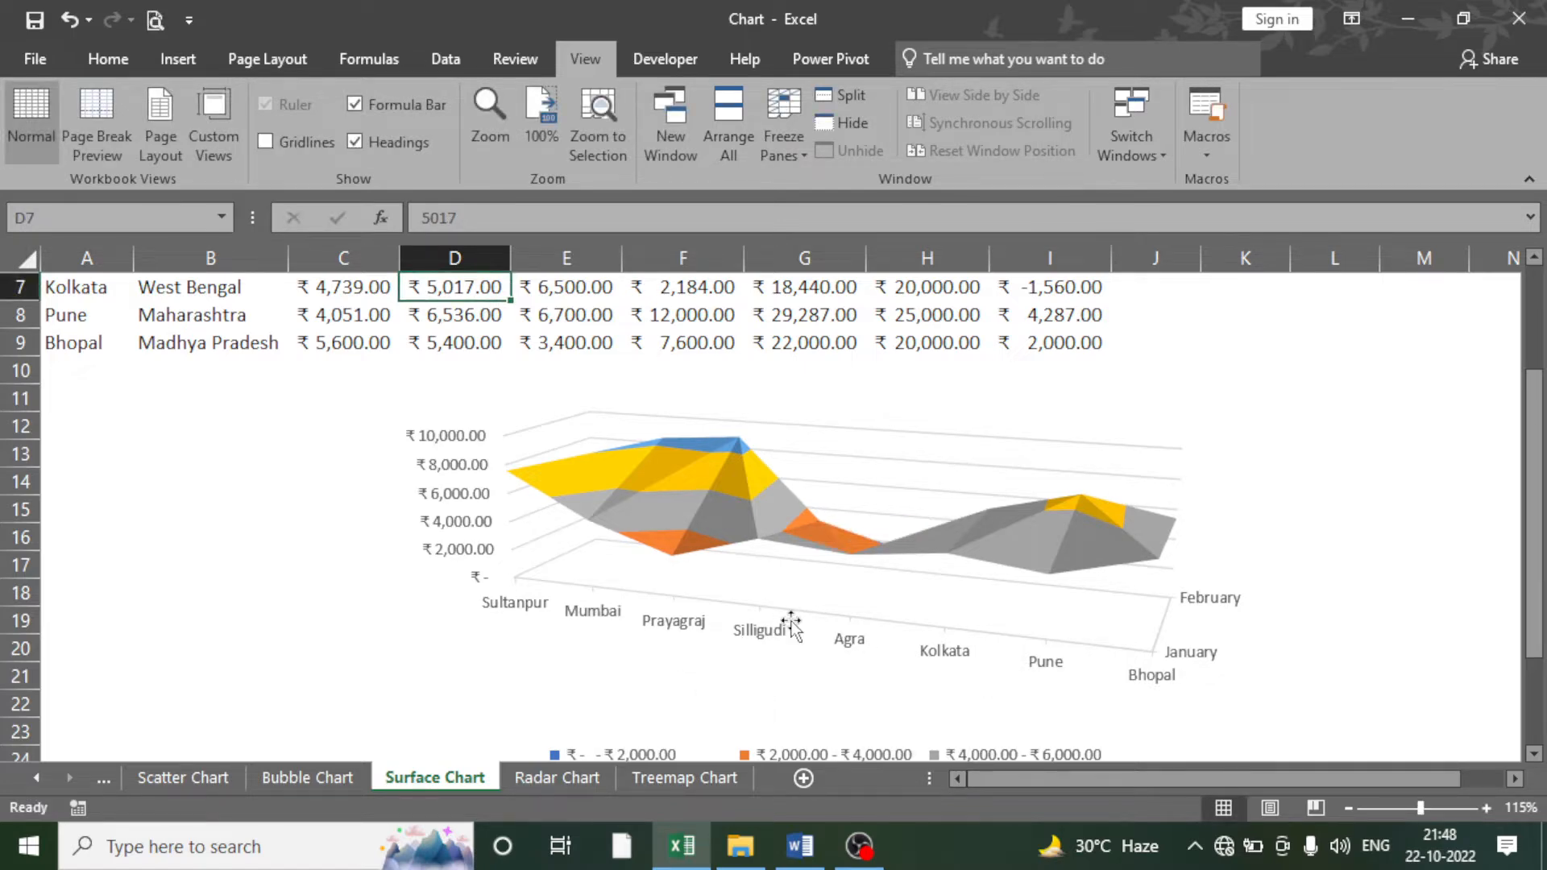
scroll(790, 625, "down", 1)
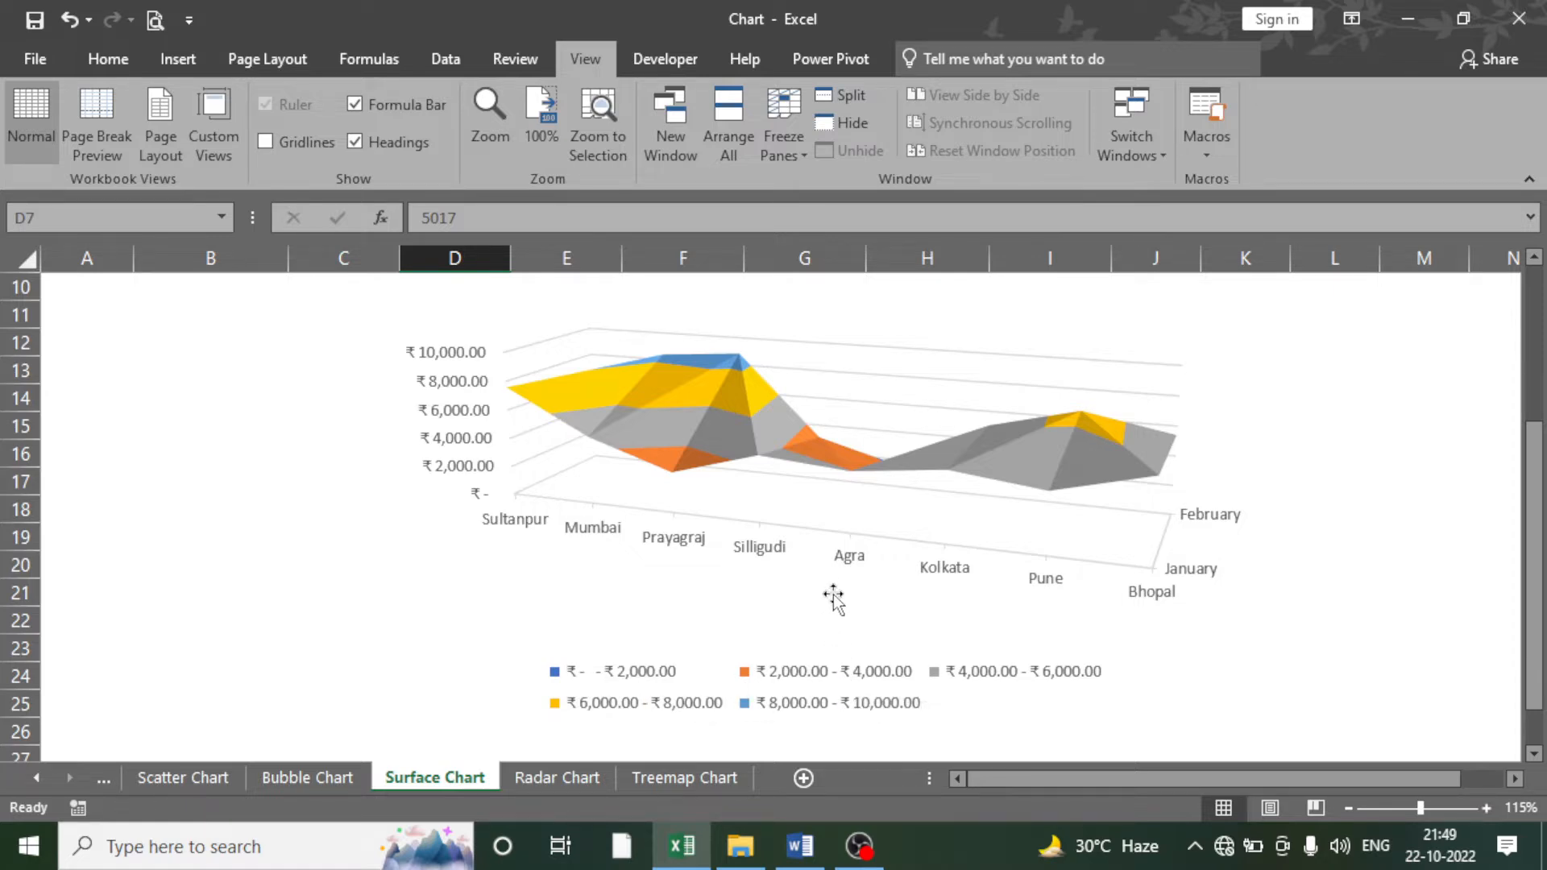
scroll(835, 597, "up", 2)
scroll(834, 593, "down", 1)
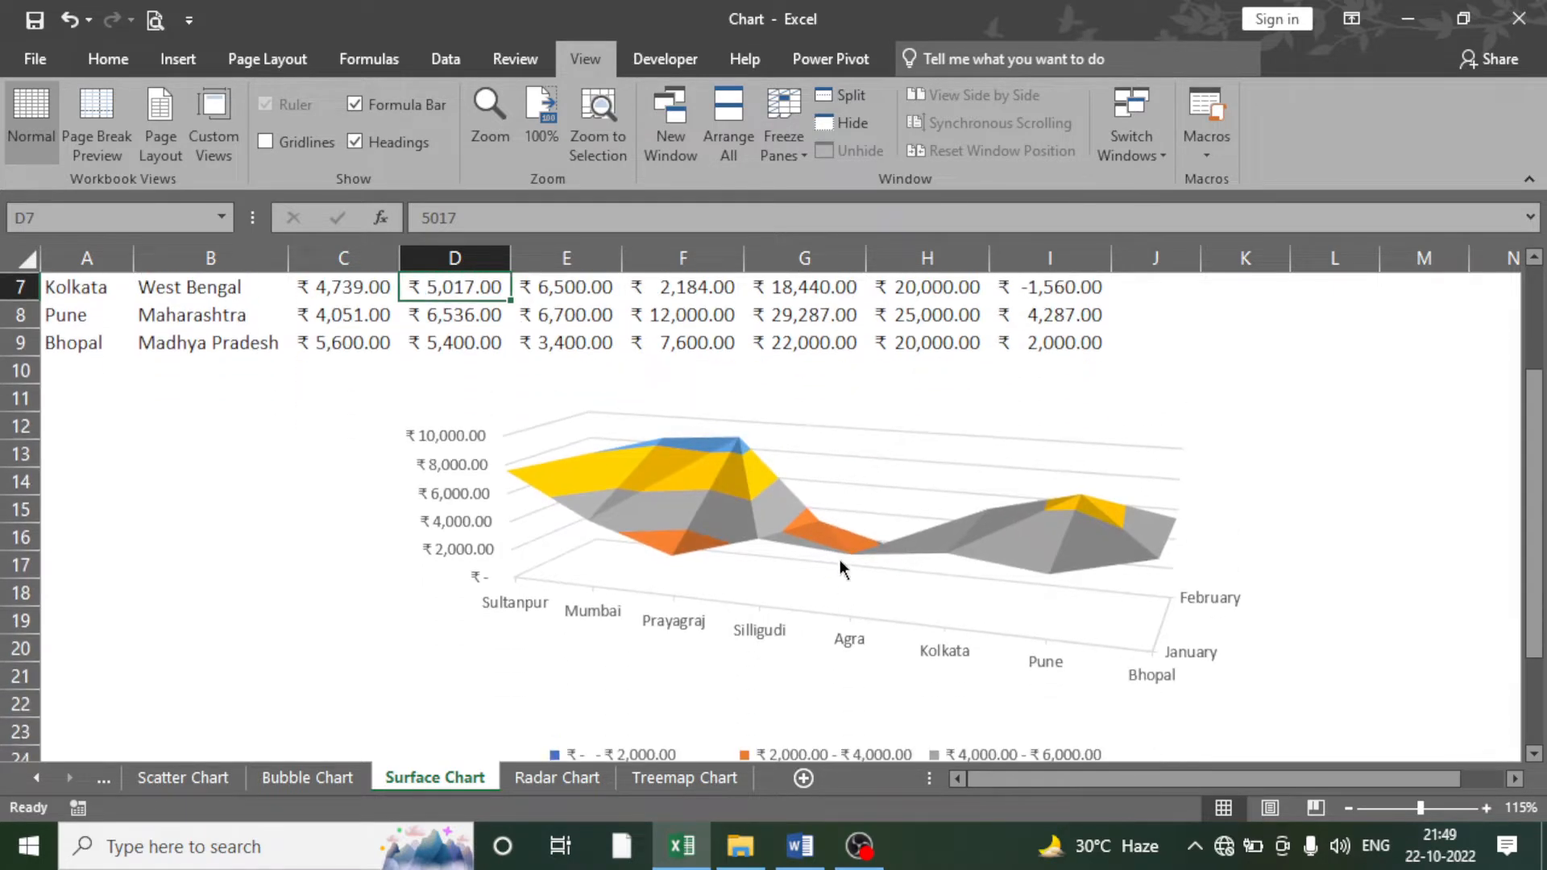
- Set Agra's January sales in cell C6 to 1200 and check the chart's colour band at Agra
scroll(876, 596, "up", 2)
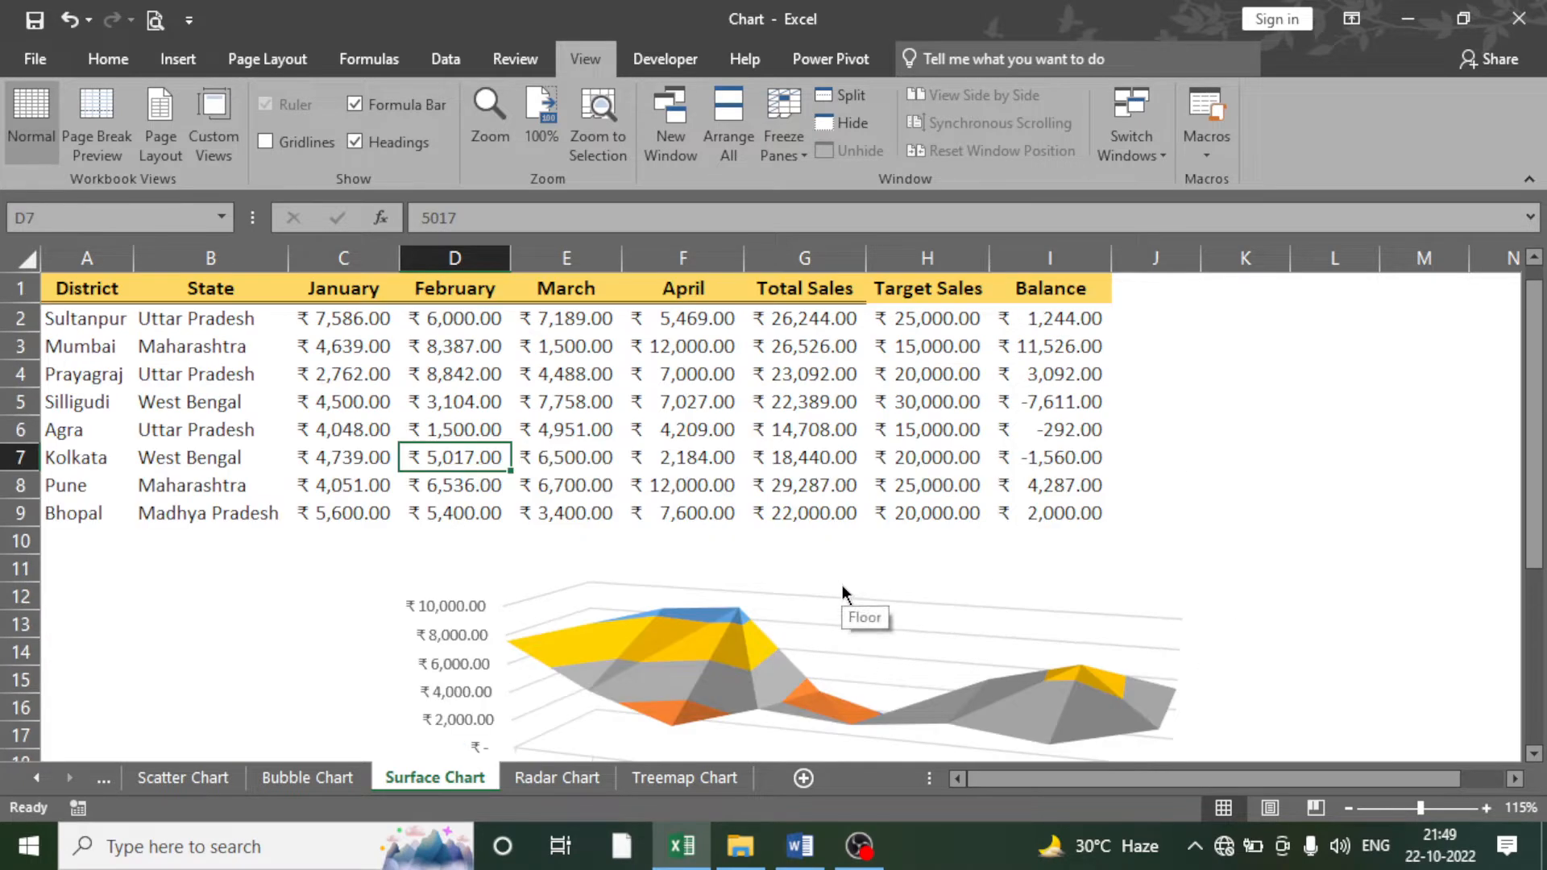
left_click(354, 431)
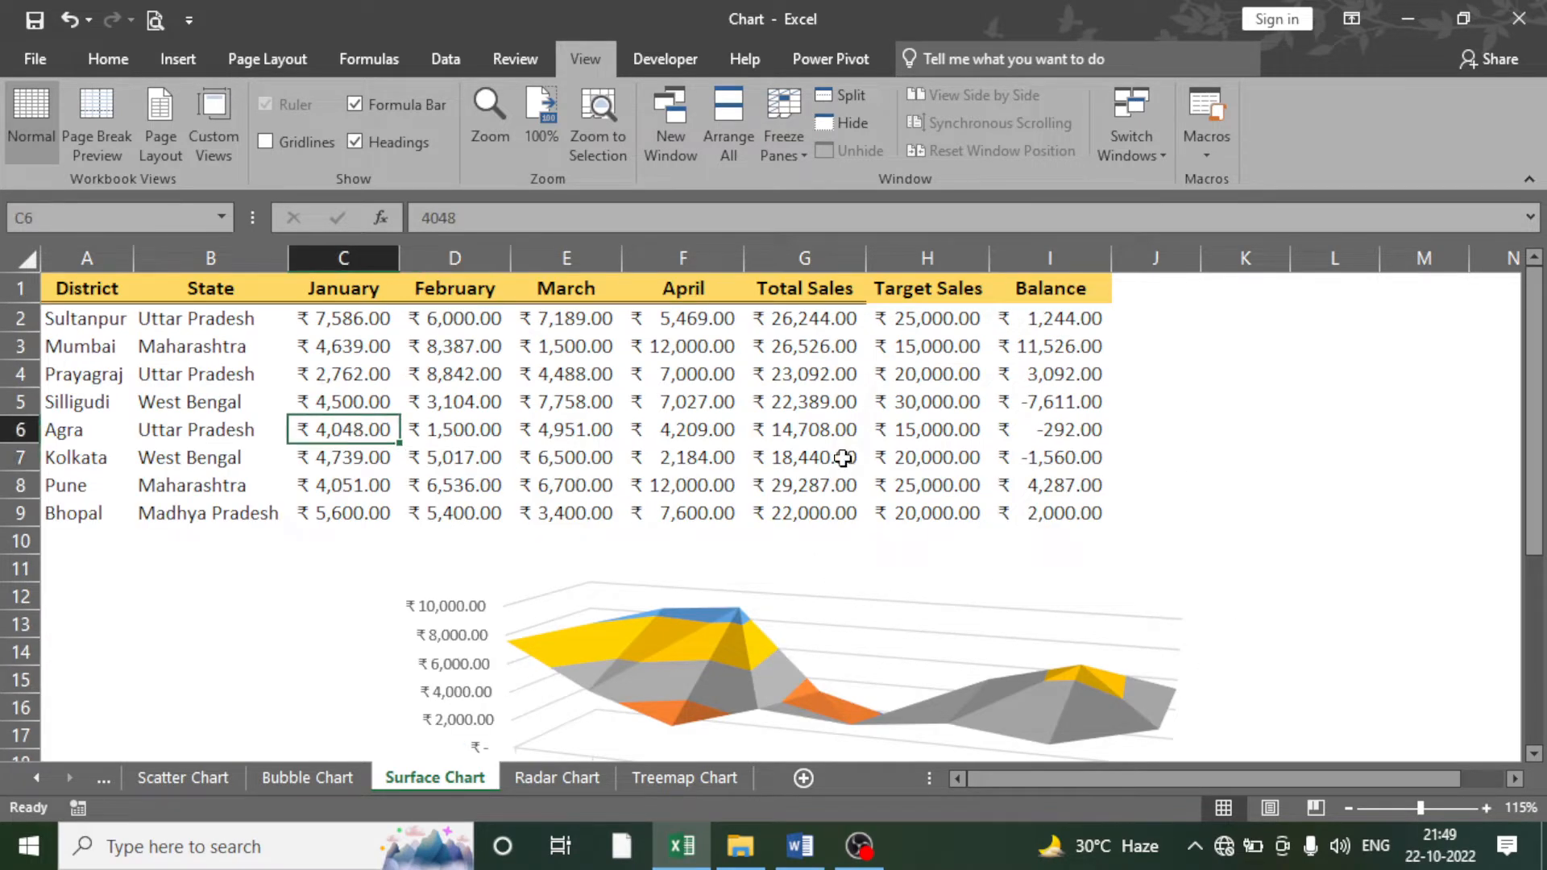
type("1200")
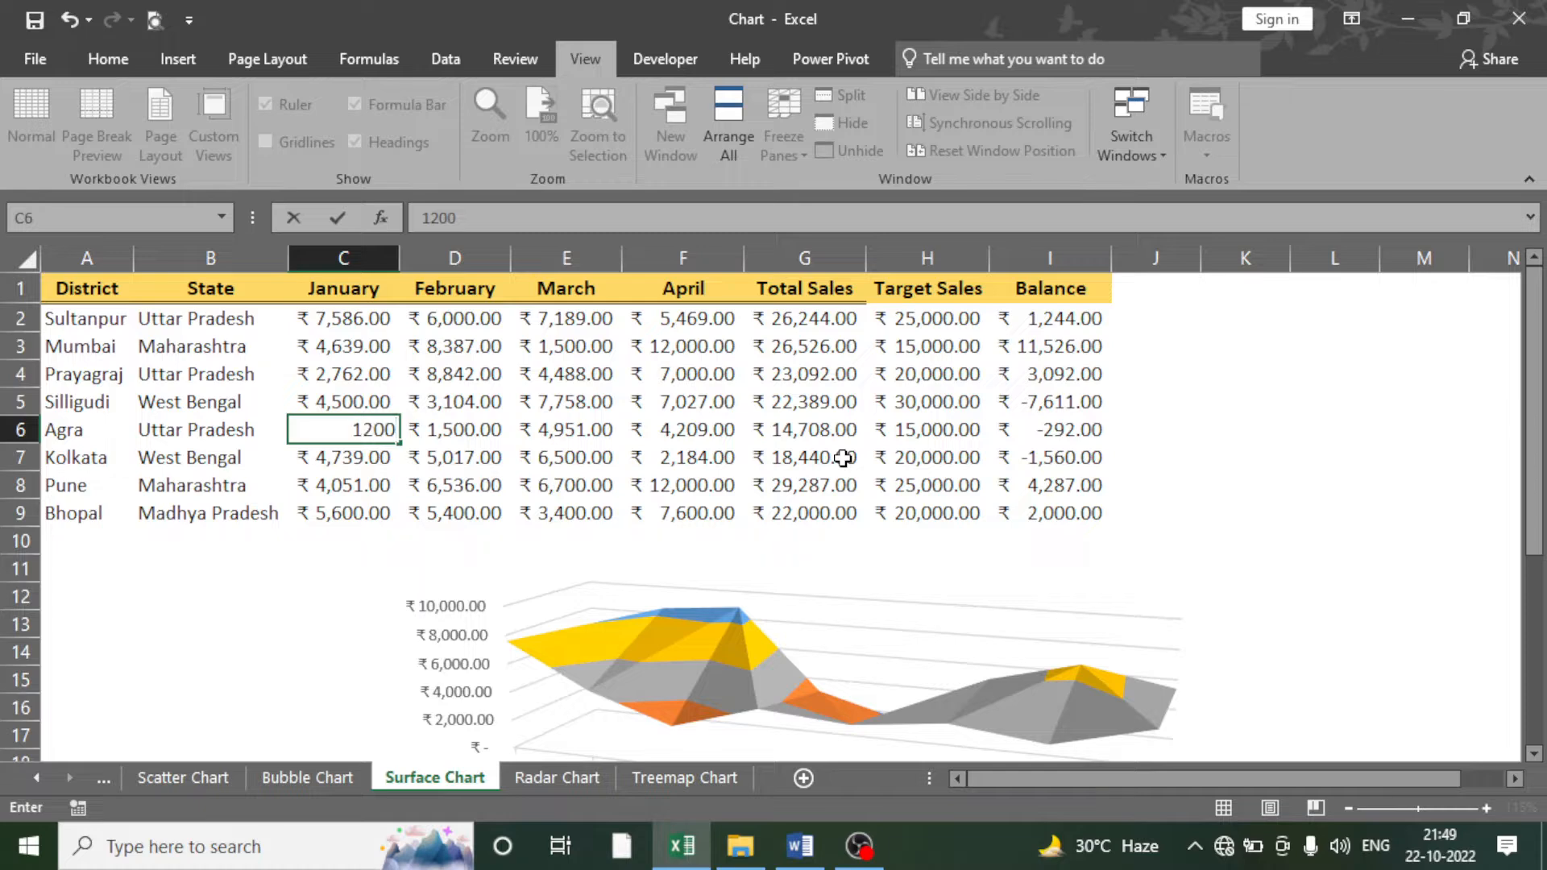
key("Return")
scroll(843, 458, "down", 2)
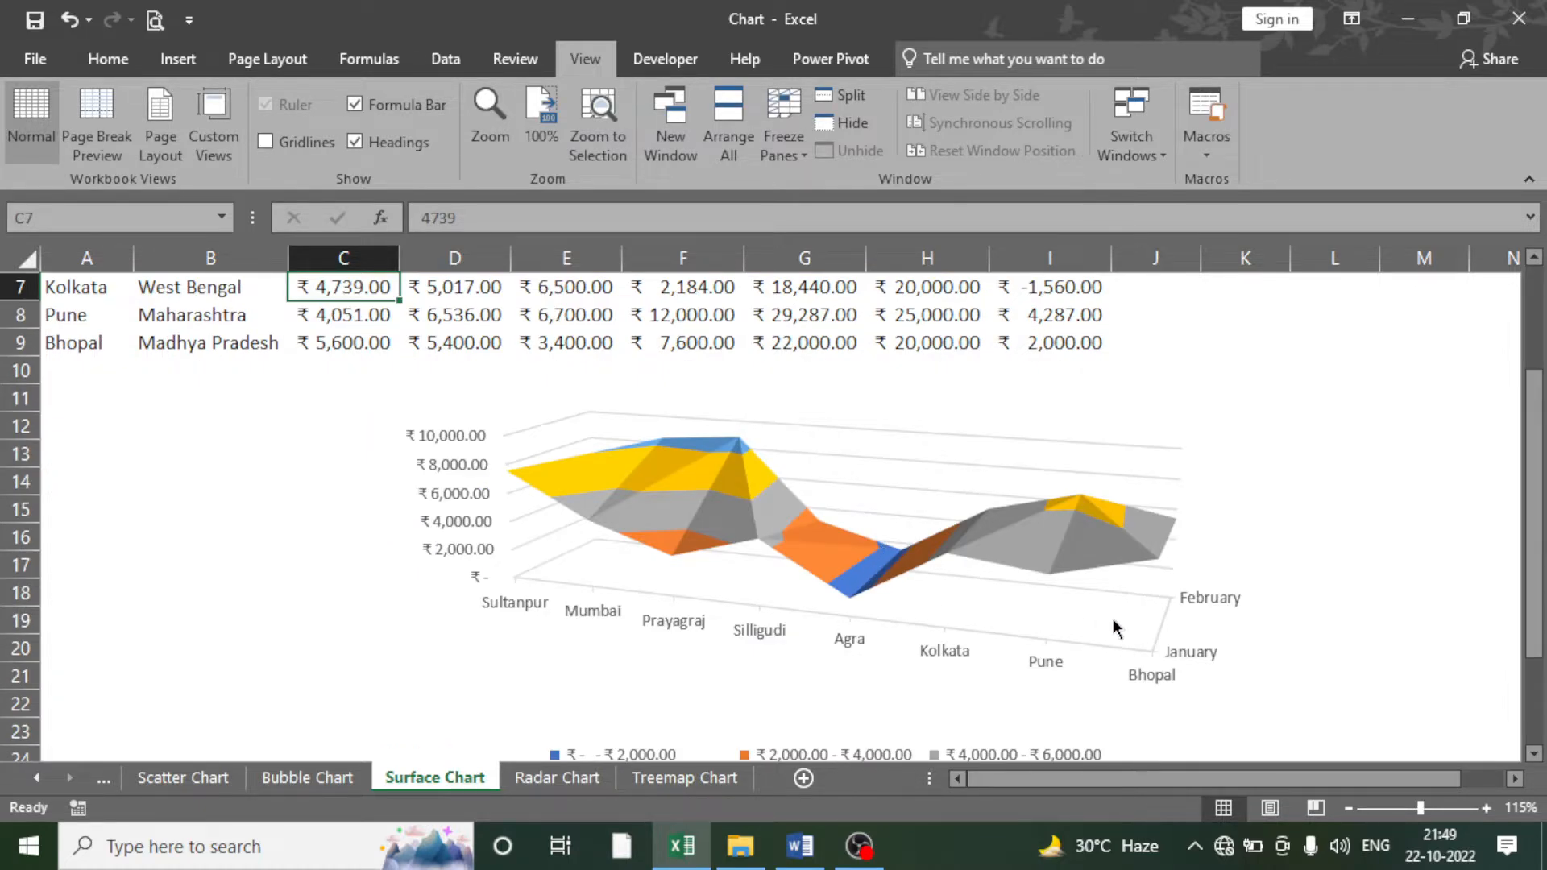
scroll(1123, 626, "down", 1)
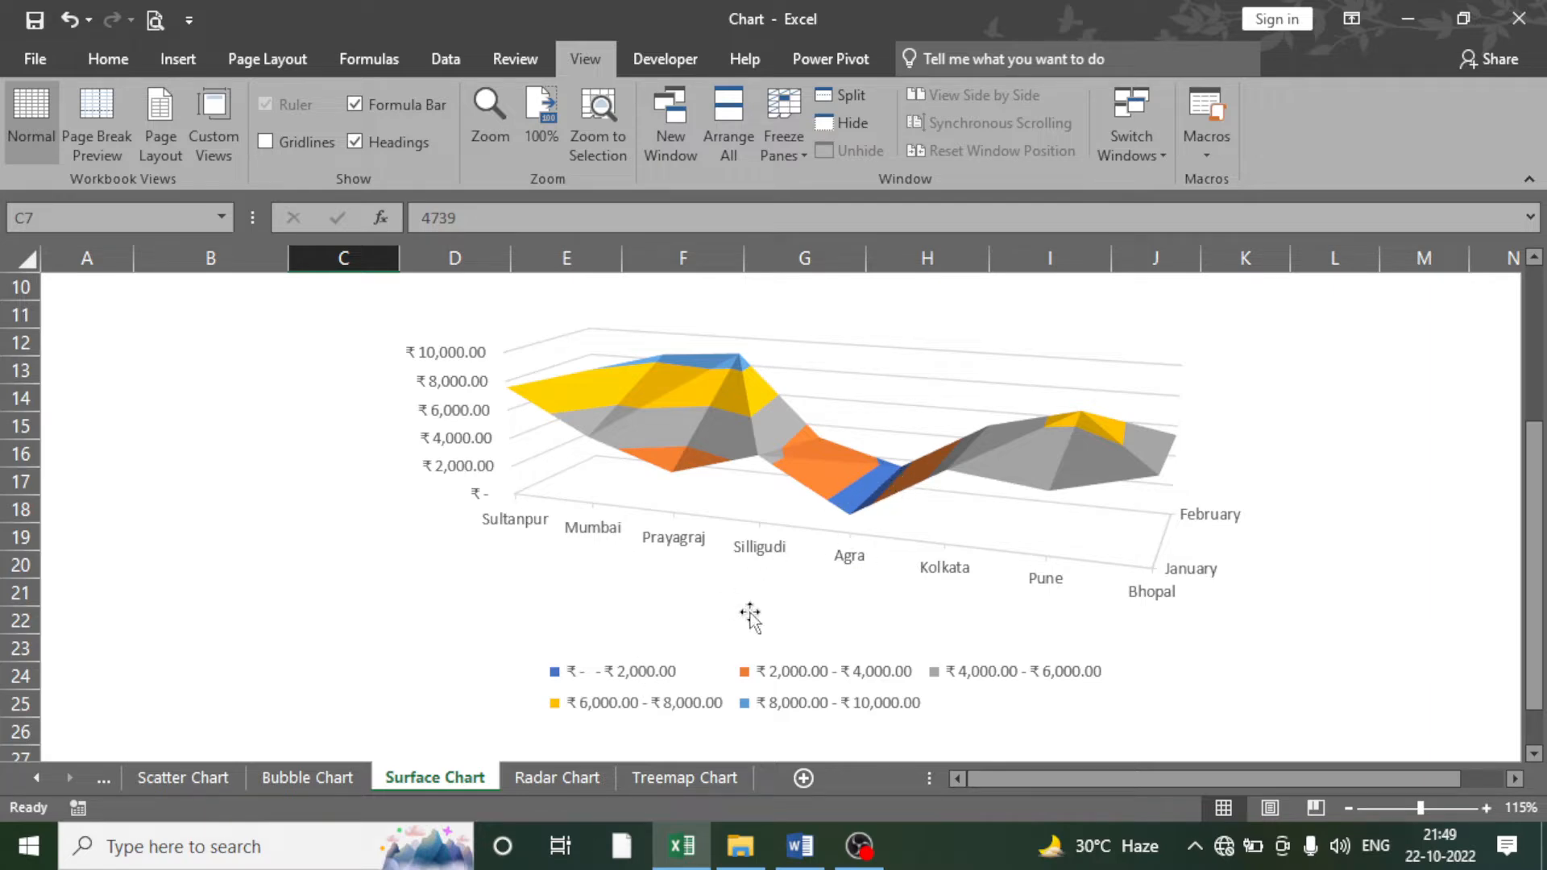
- Set Agra's February sales in cell D6 to 2200 and view the effect on the surface chart
scroll(753, 536, "up", 3)
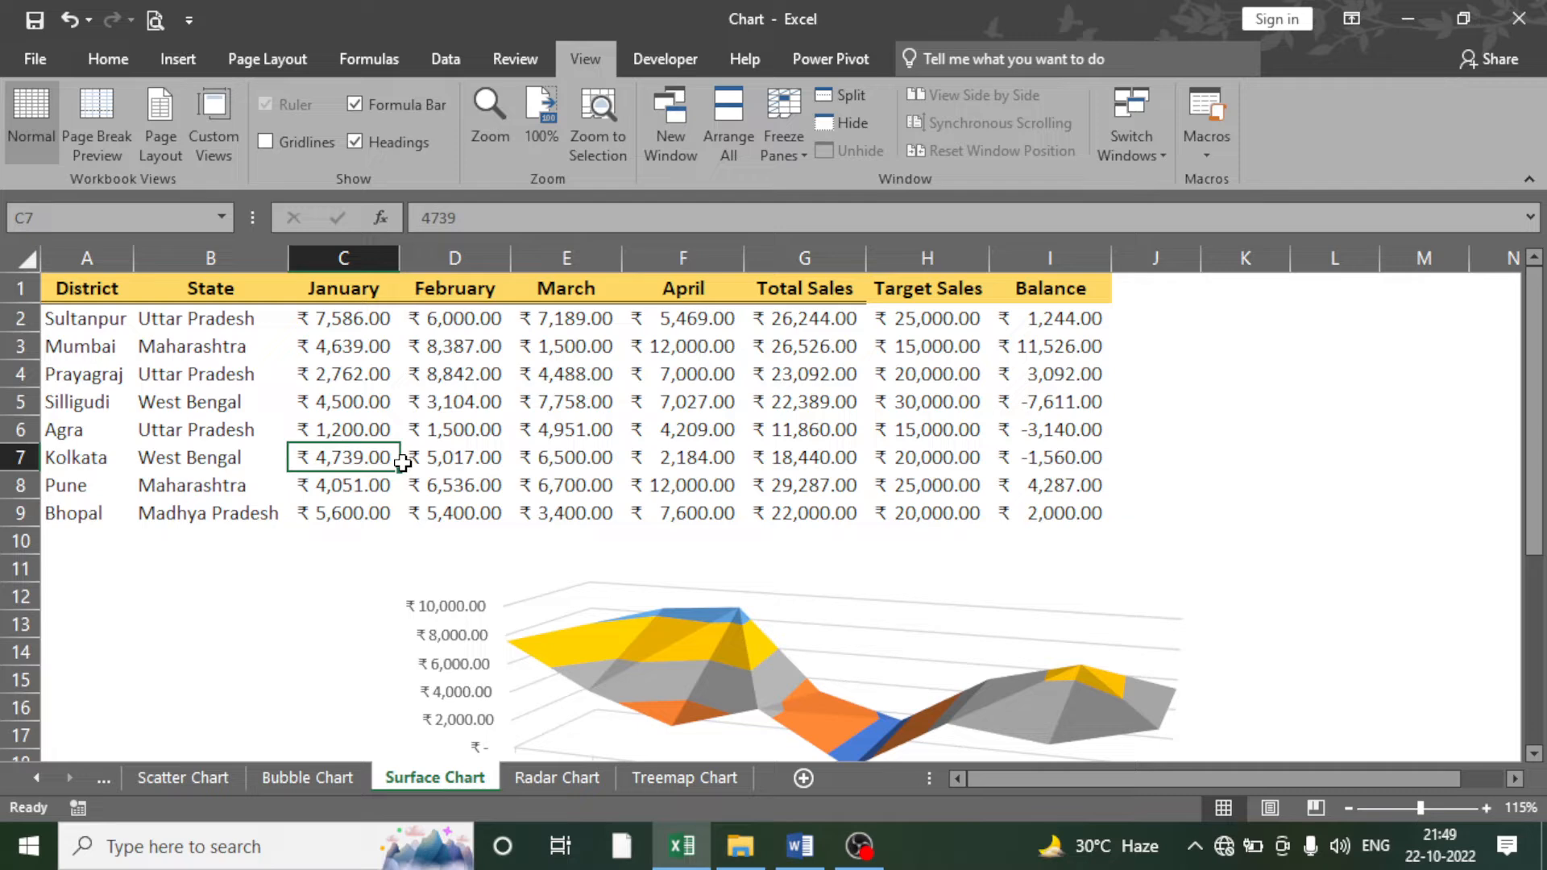
left_click(362, 428)
left_click(455, 429)
type("2200")
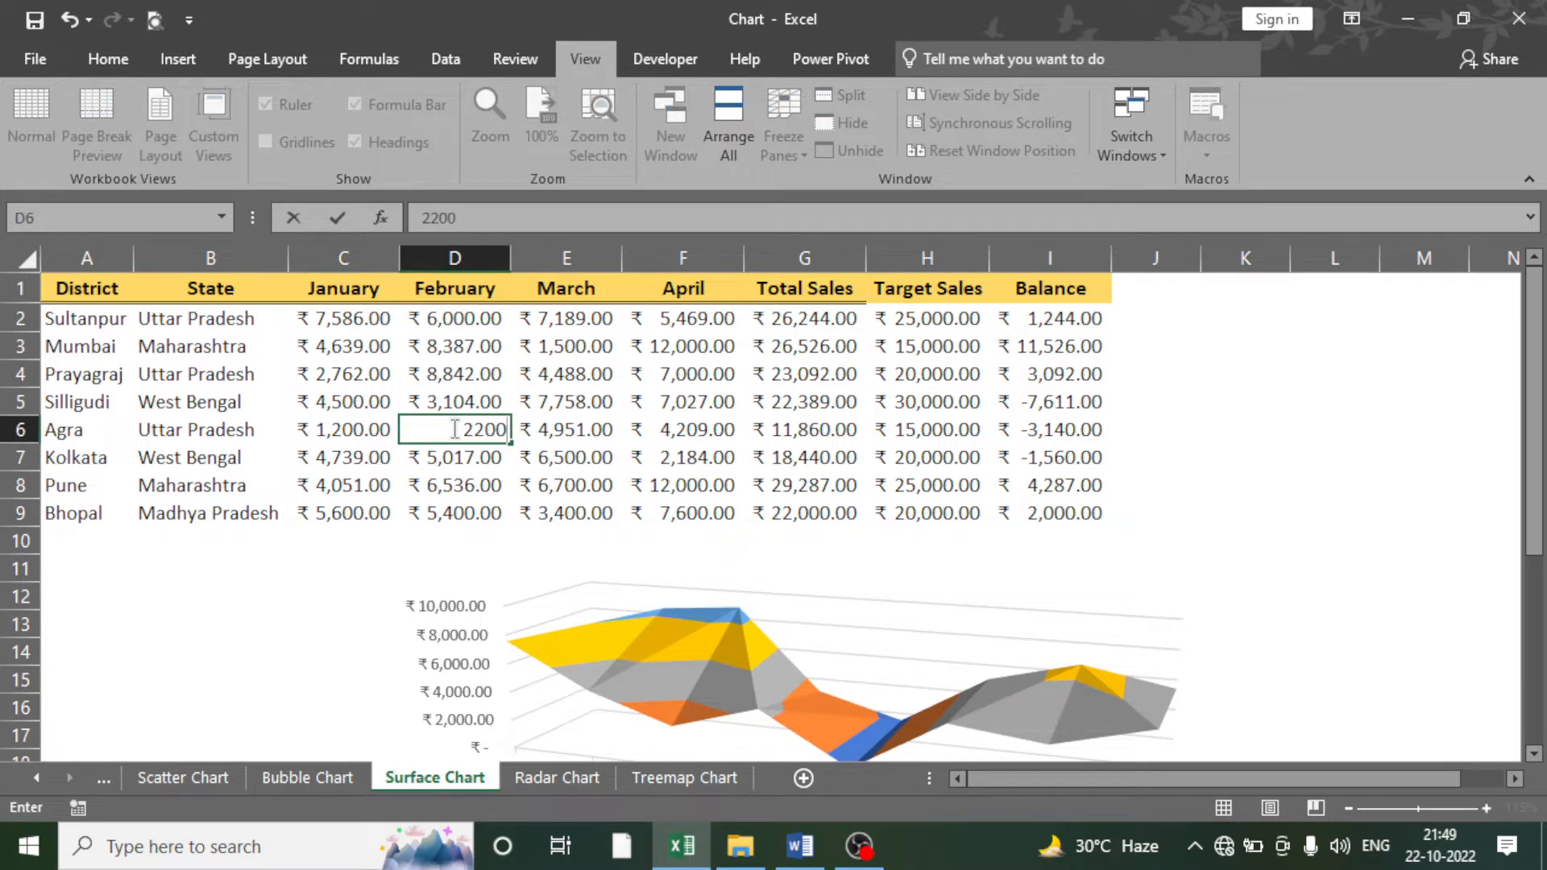
key("Return")
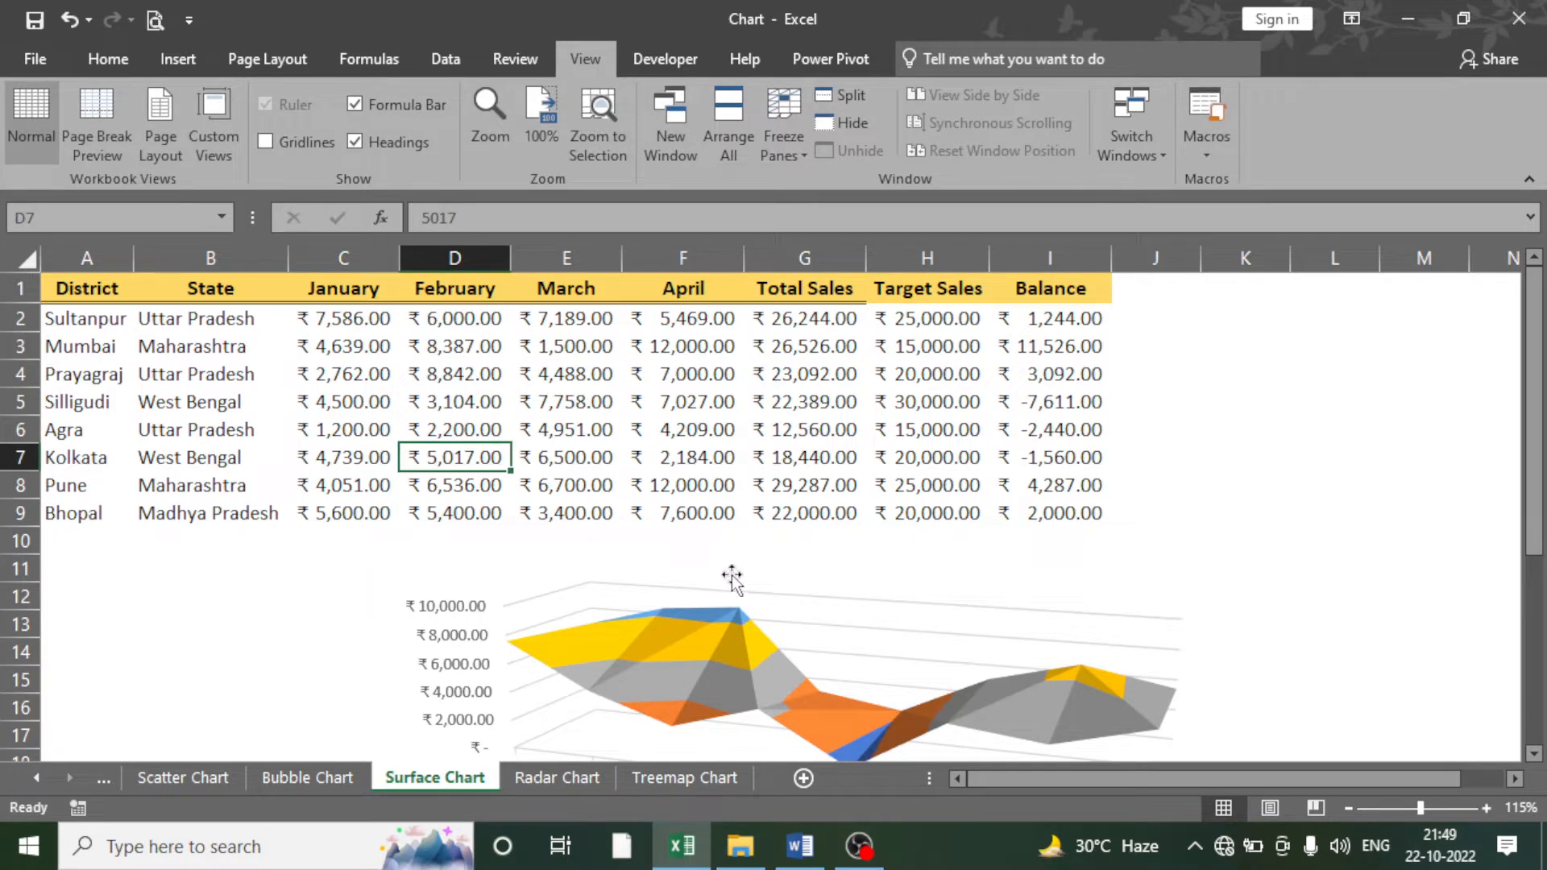
scroll(733, 584, "down", 2)
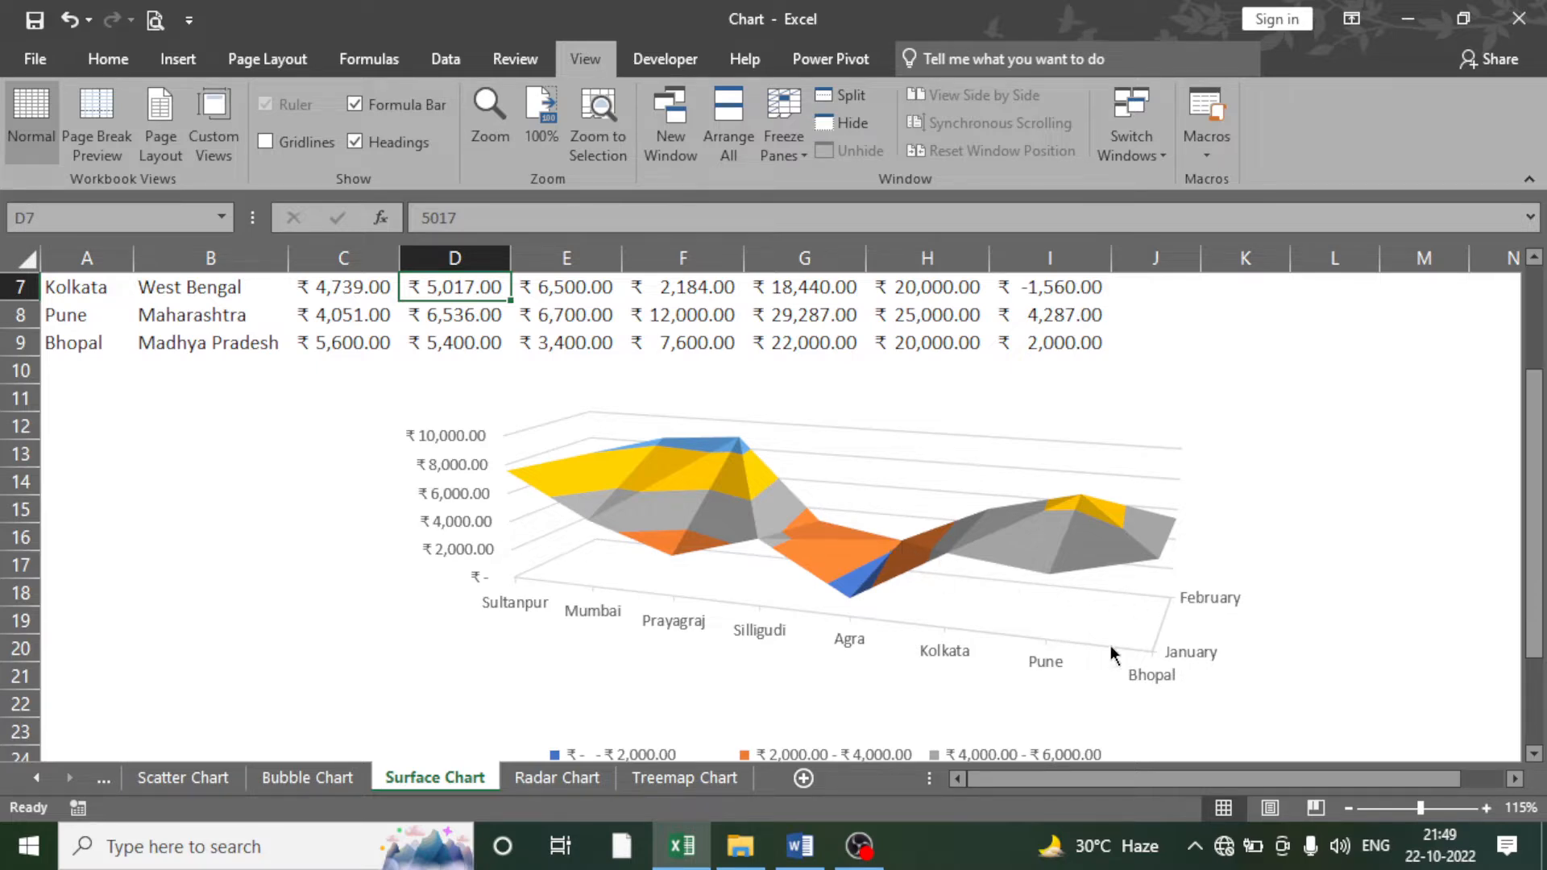
- Set Agra's January sales in cell C6 to 2500 and compare the chart's bands with the legend
scroll(839, 595, "up", 2)
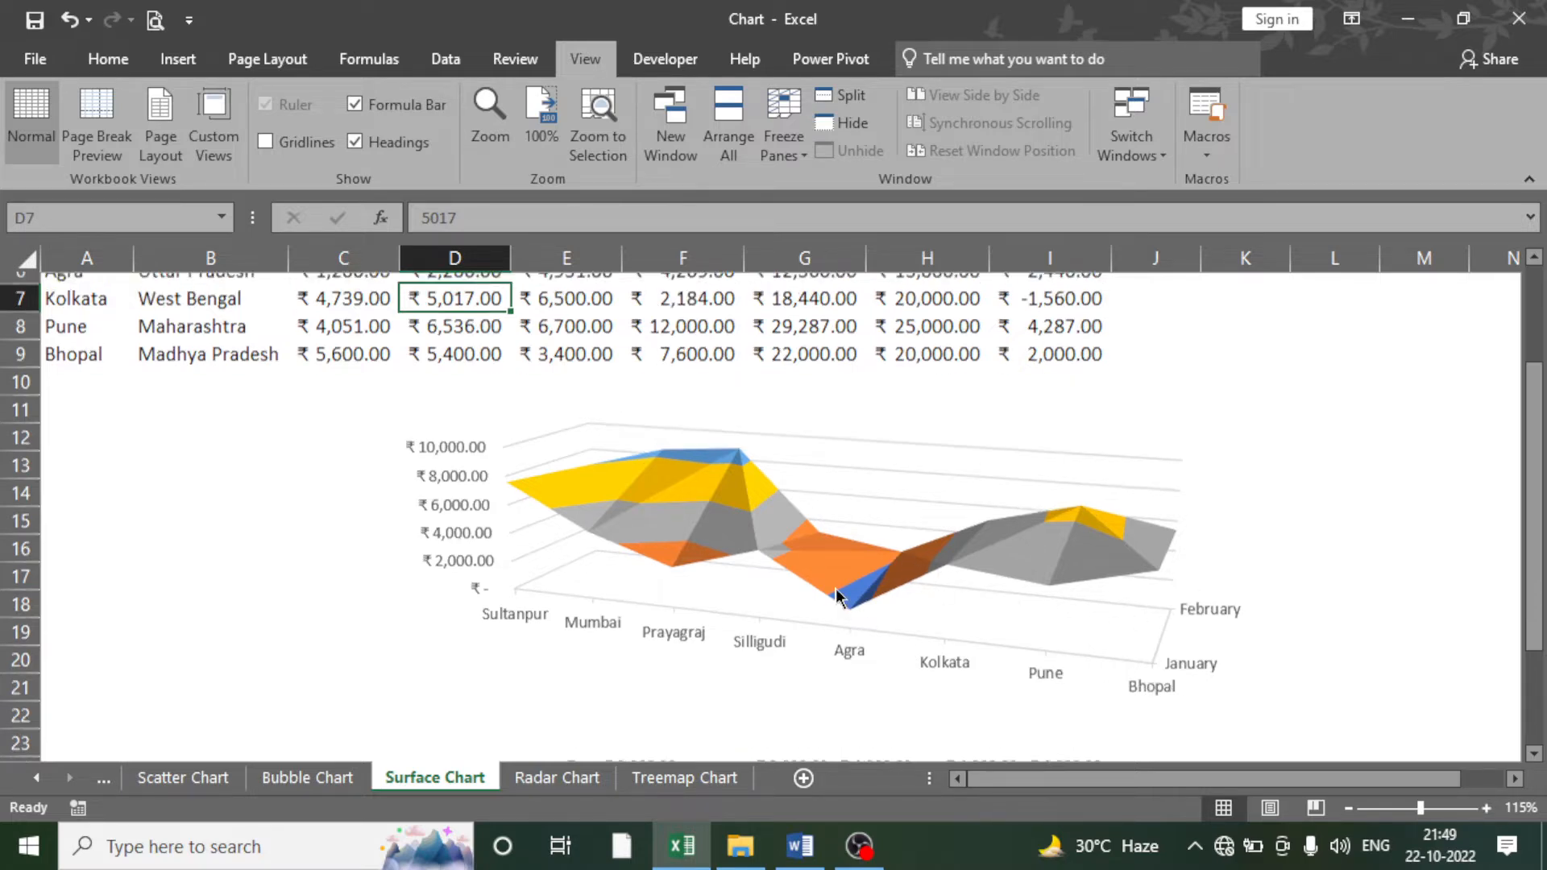
left_click(343, 427)
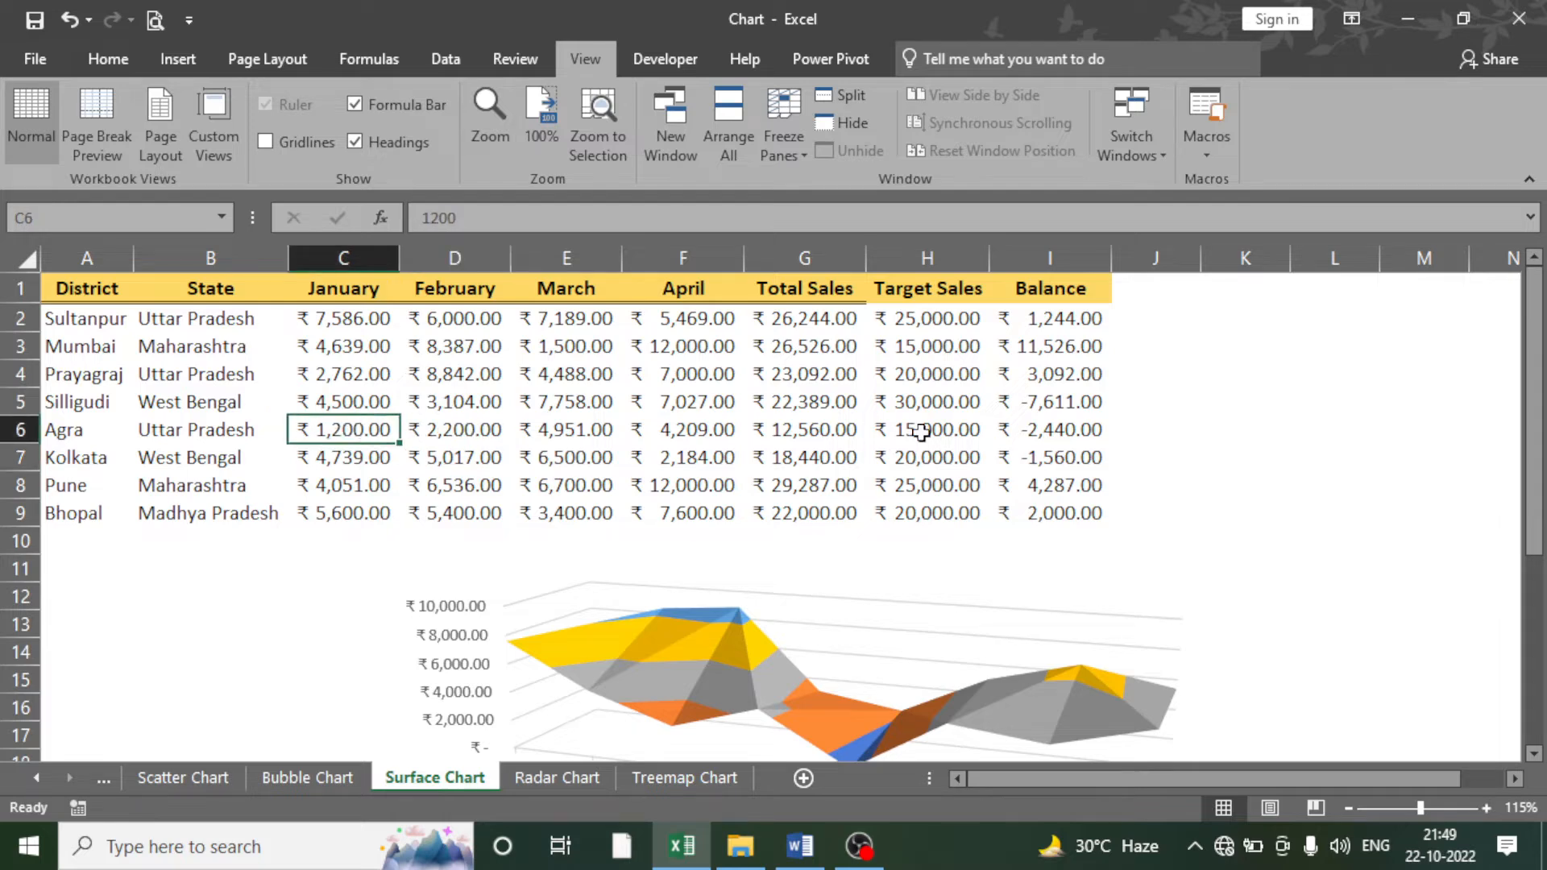
type("25")
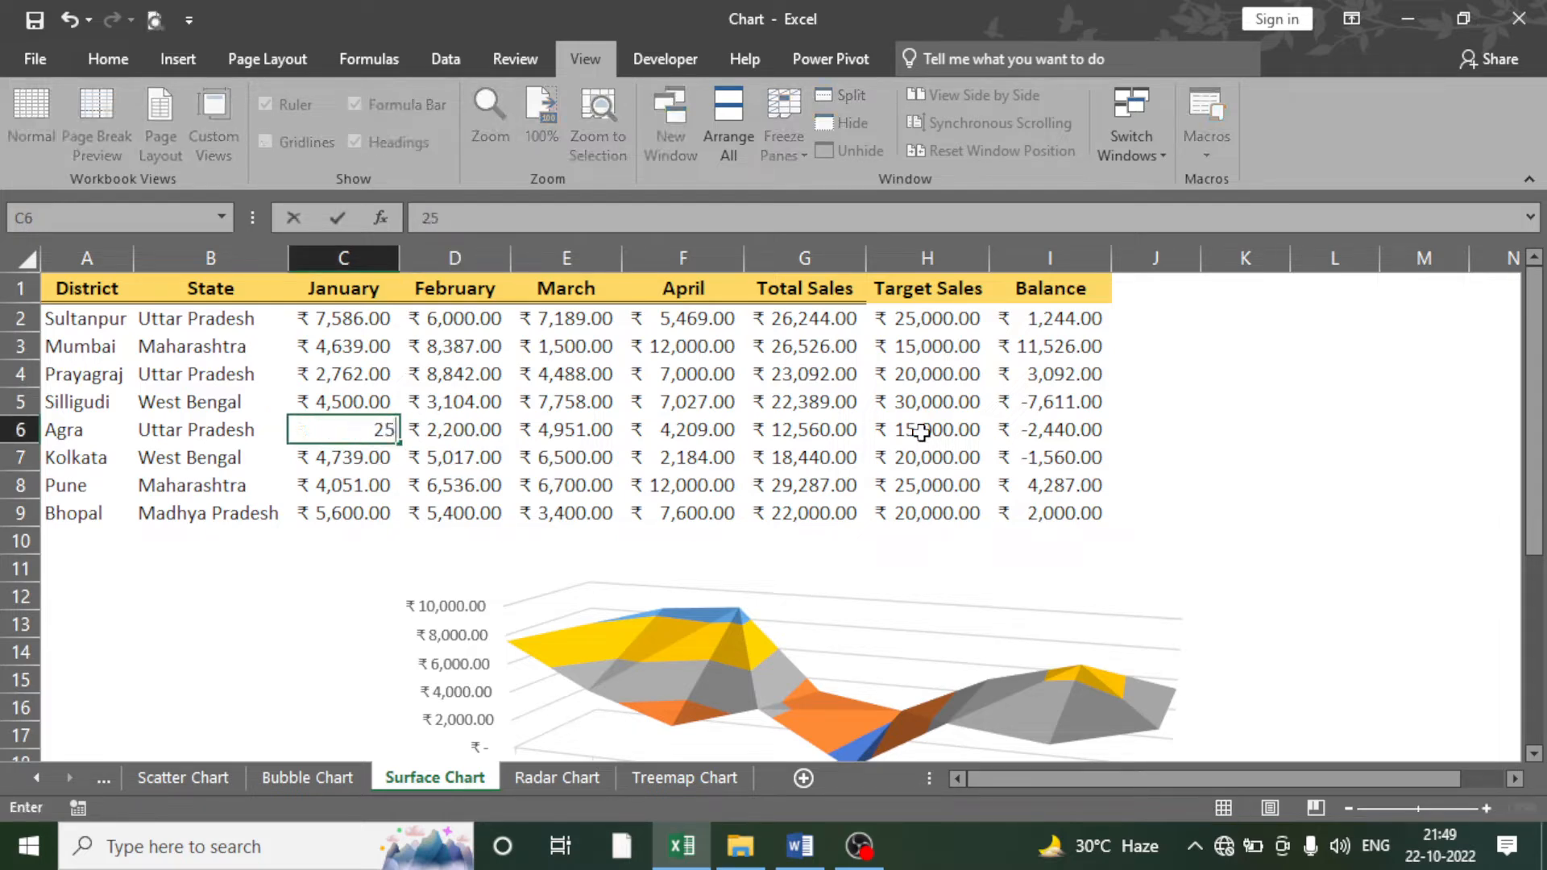
type("00")
key("Return")
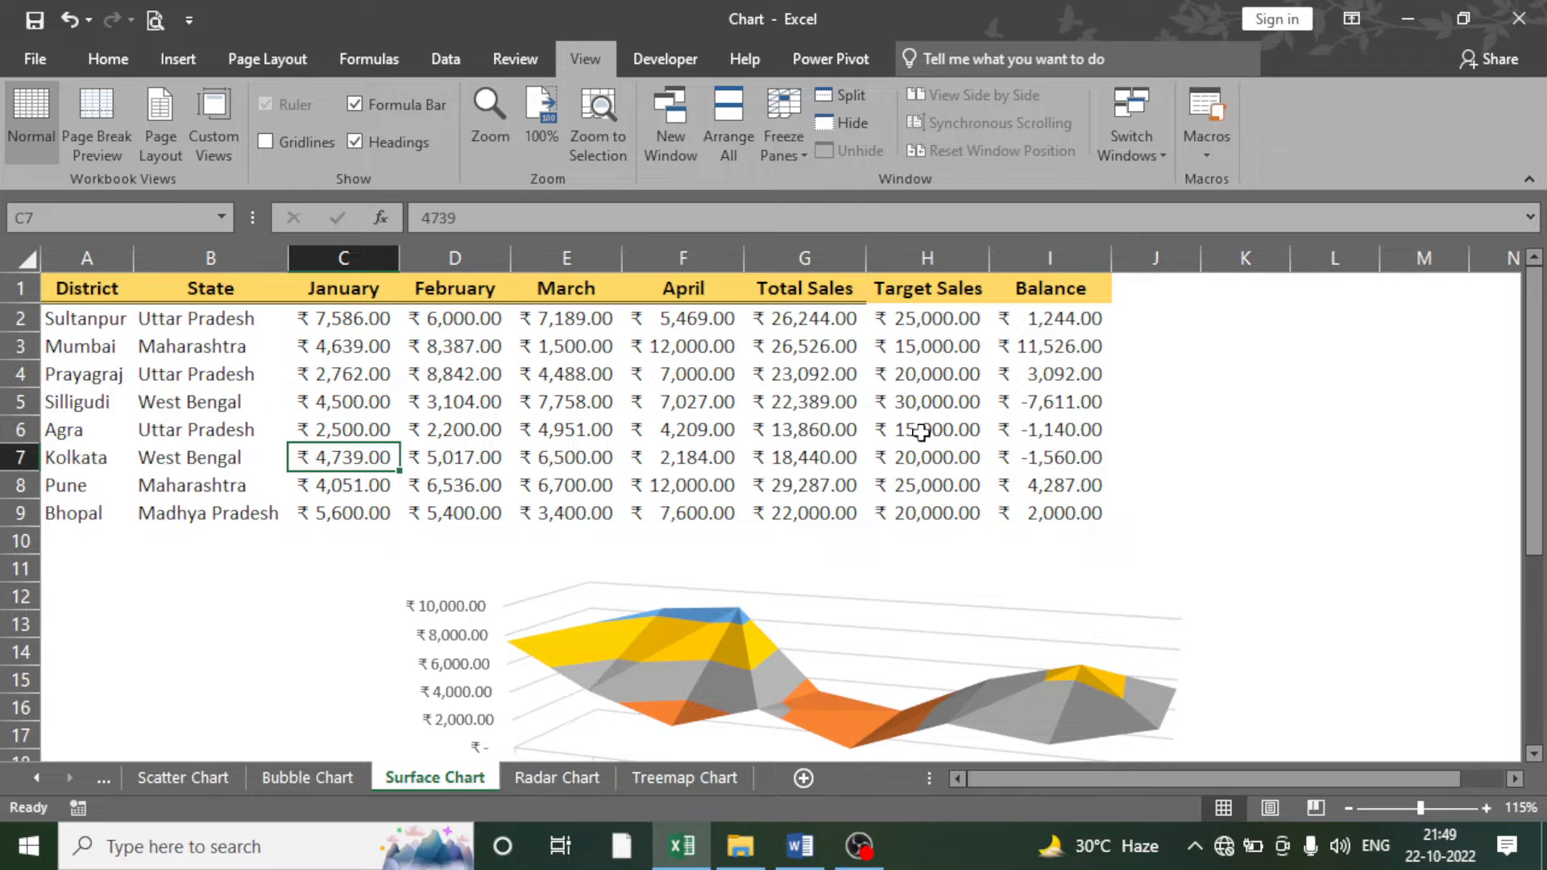
scroll(1132, 560, "down", 1)
scroll(1057, 569, "down", 2)
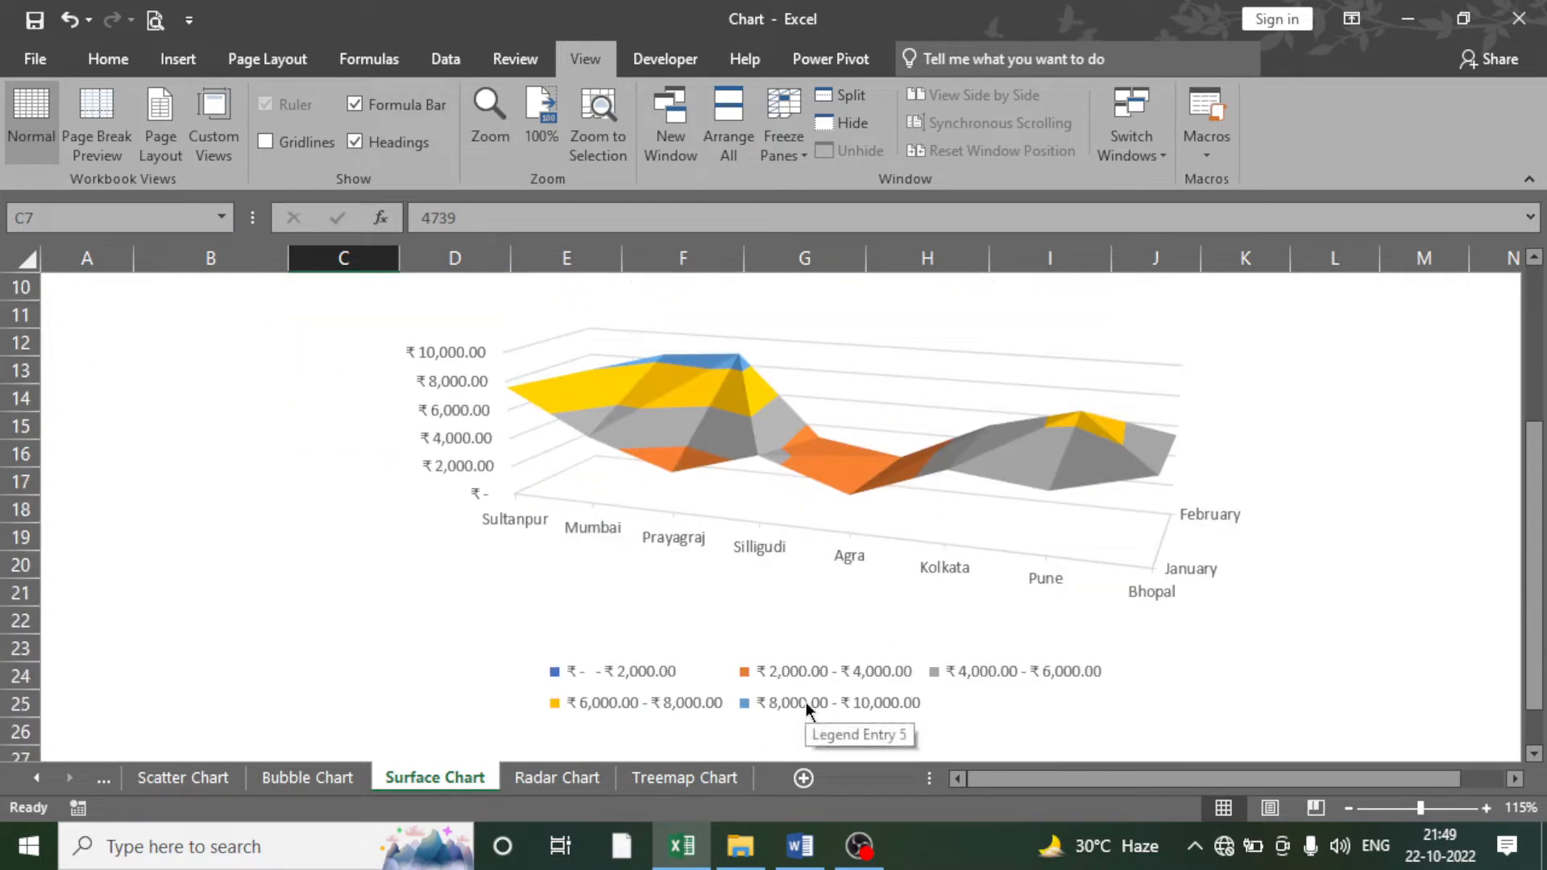
scroll(723, 705, "up", 2)
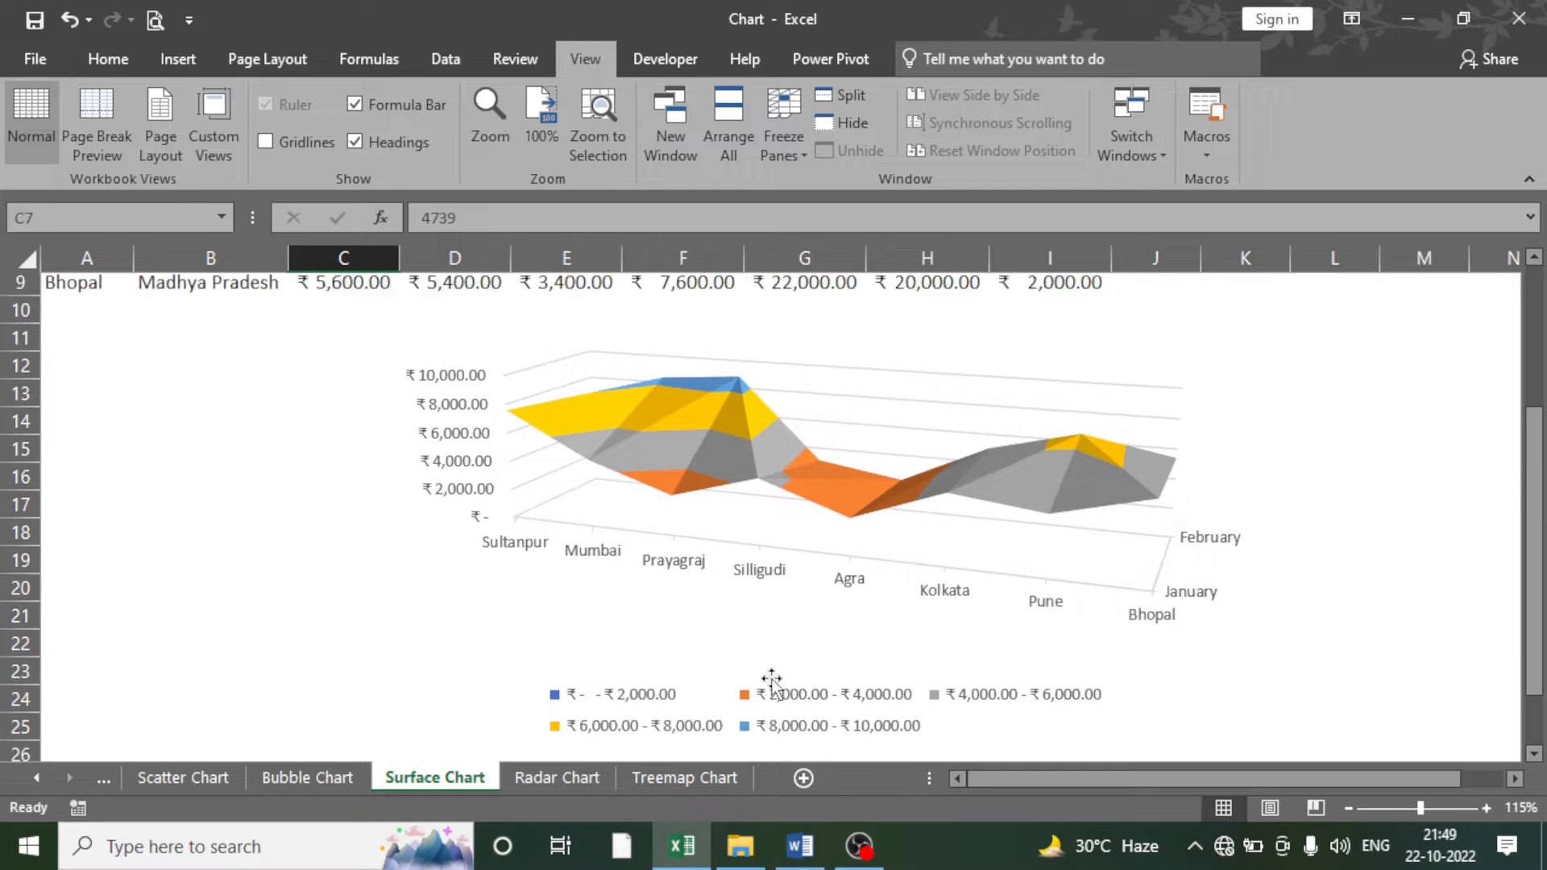
double_click(372, 343)
scroll(372, 342, "up", 1)
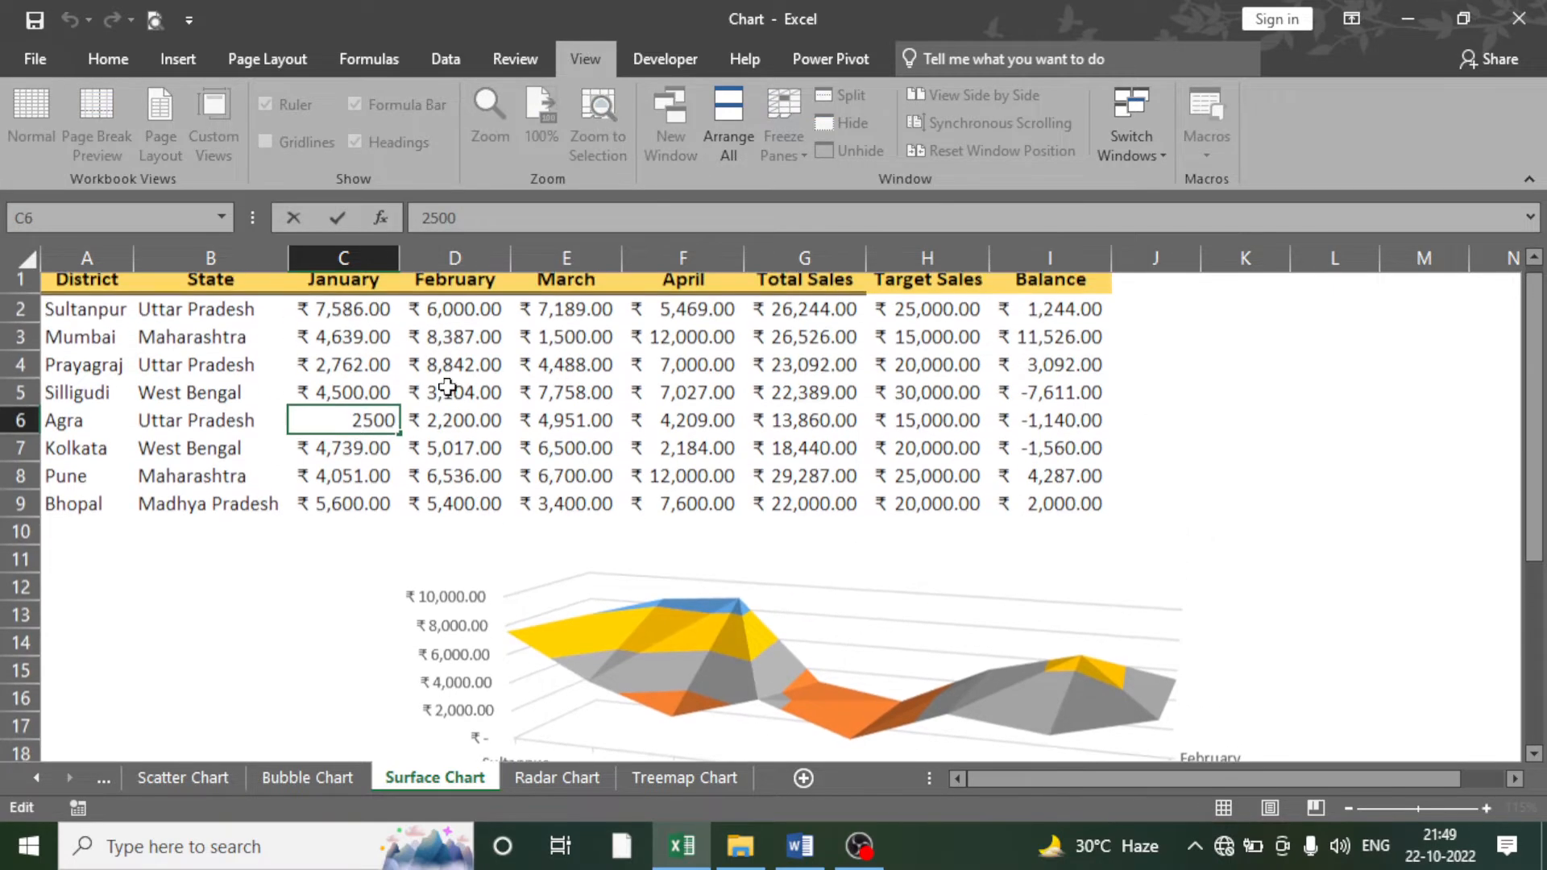
left_click(597, 459)
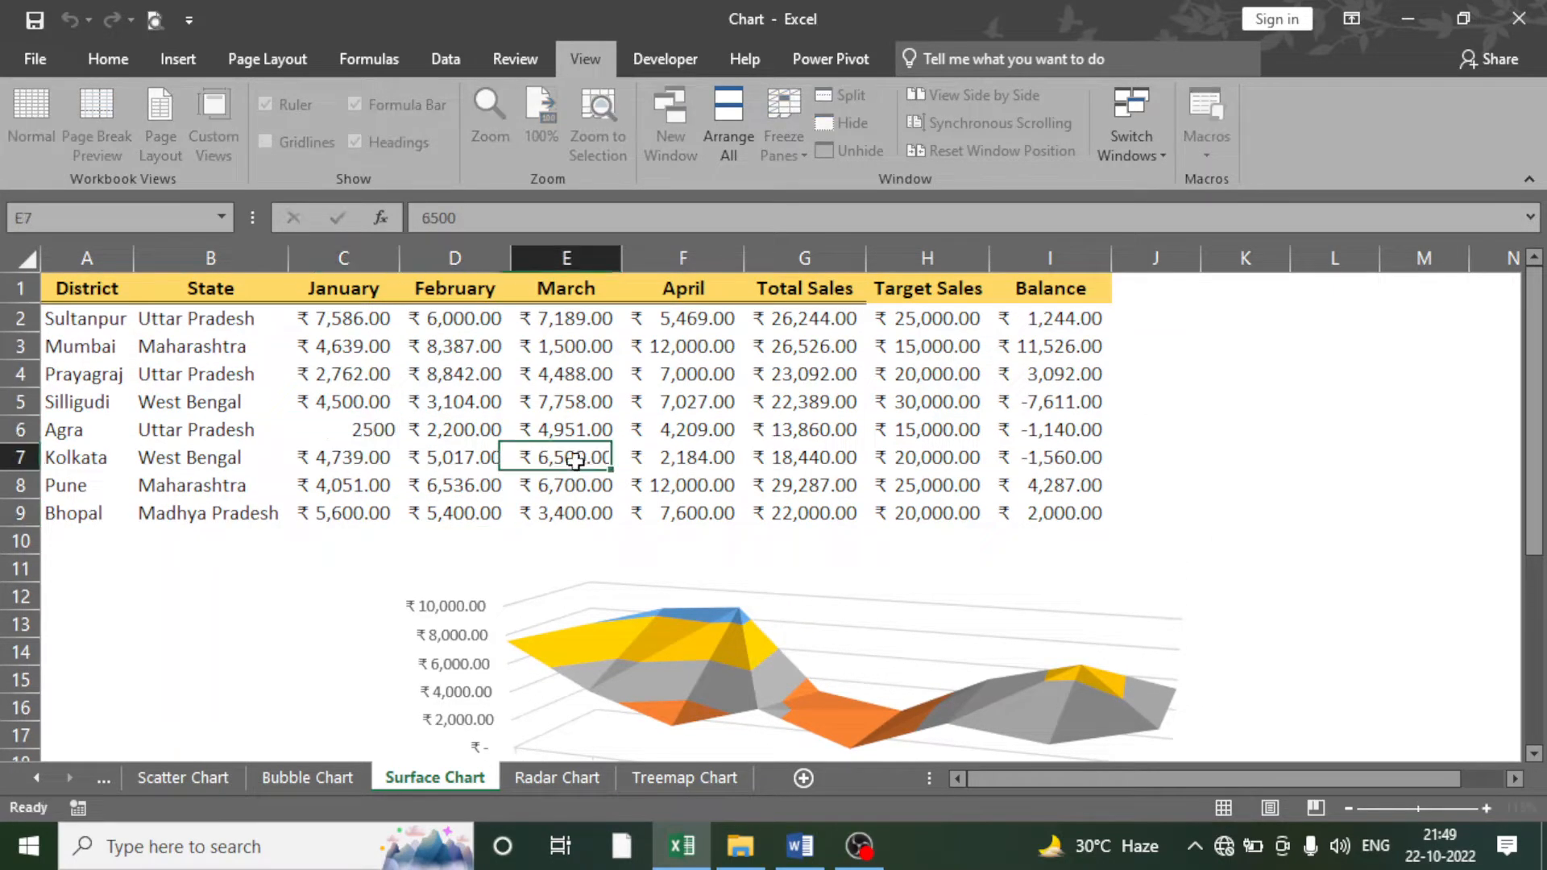
left_click(370, 427)
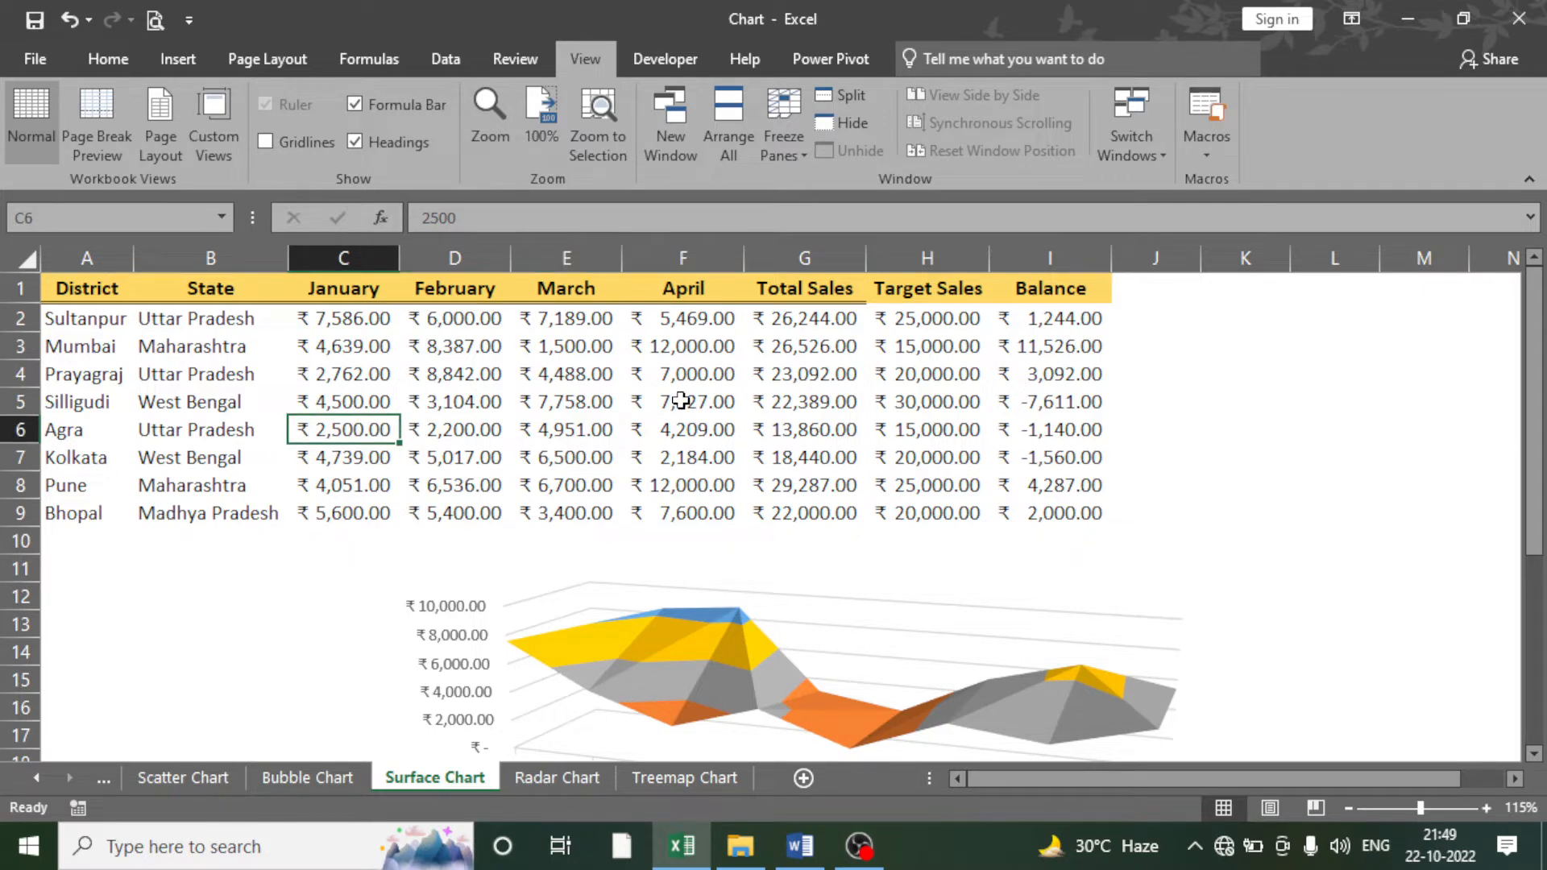
- Set Agra's January sales in cell C6 to 6500 and compare the chart's band at Agra with the legend
type("6,5")
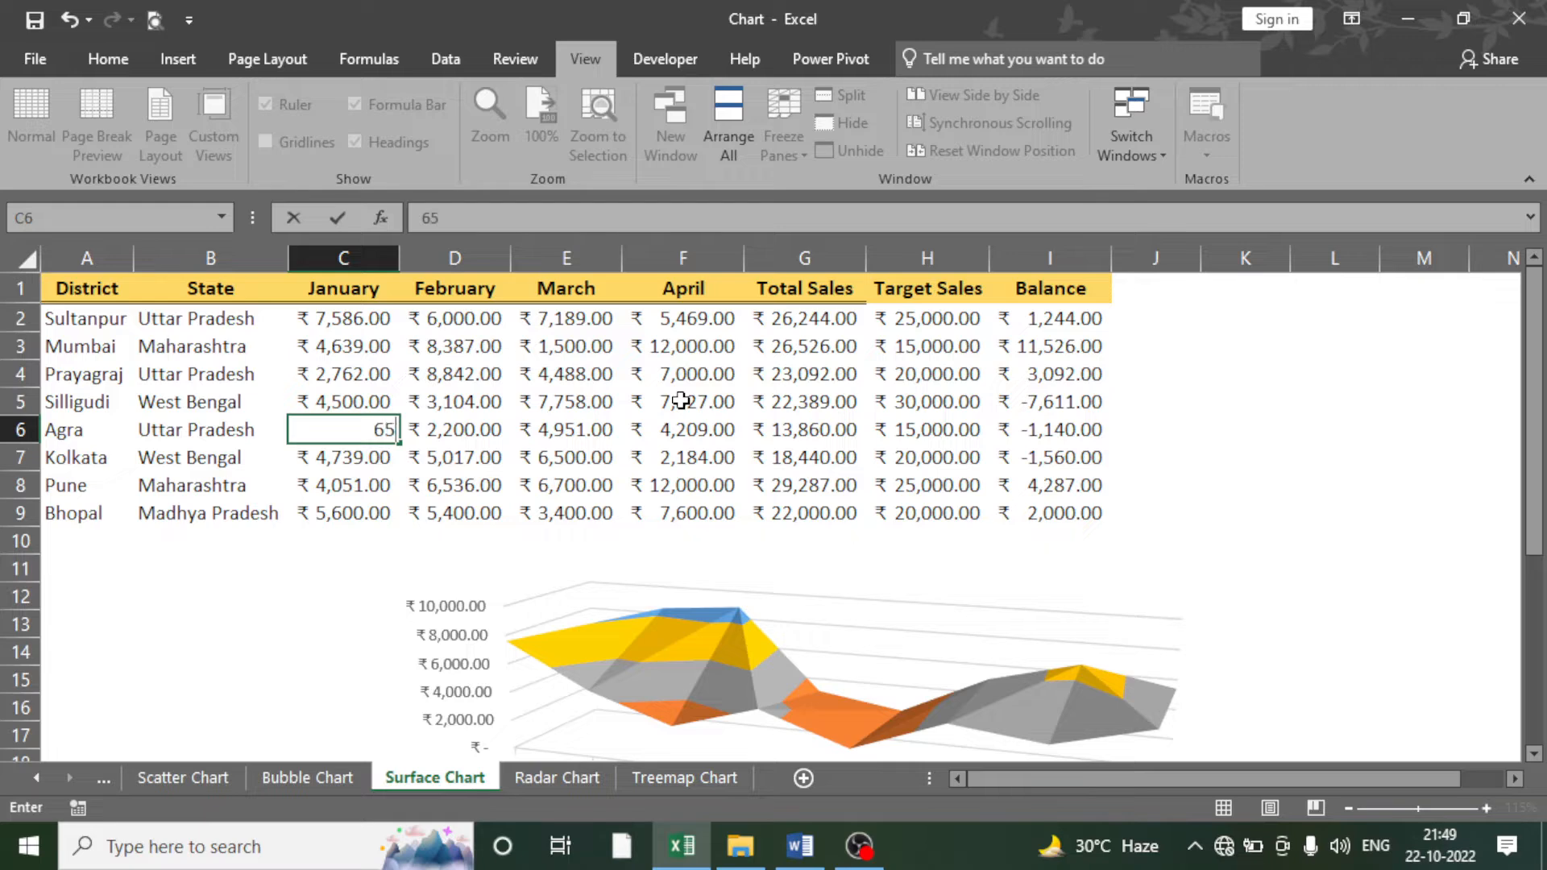
type("00")
key("Return")
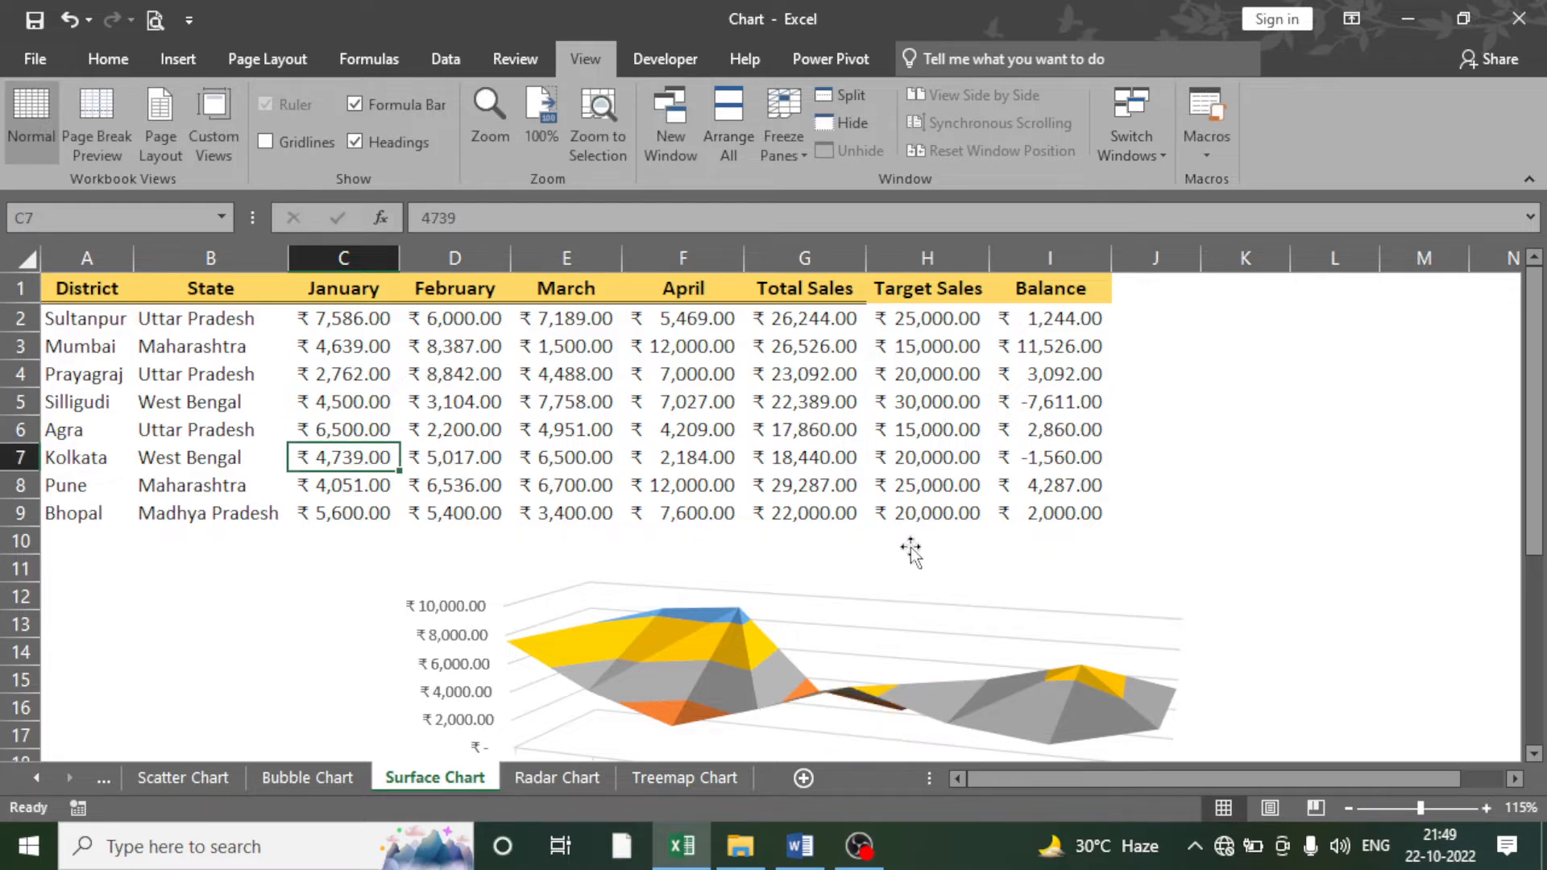
scroll(912, 553, "down", 1)
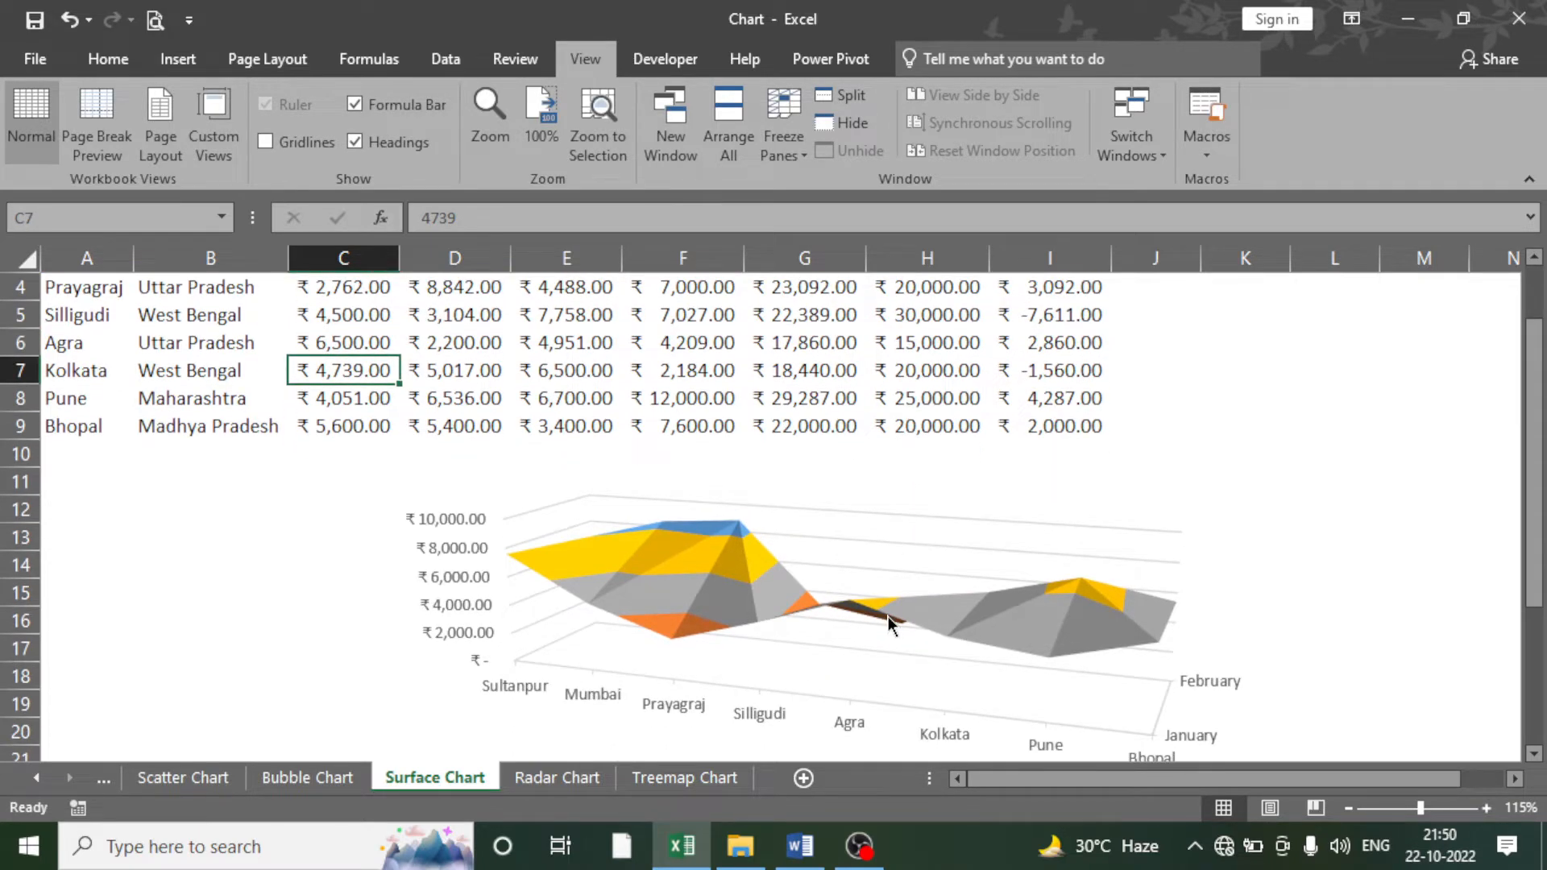
scroll(864, 610, "down", 1)
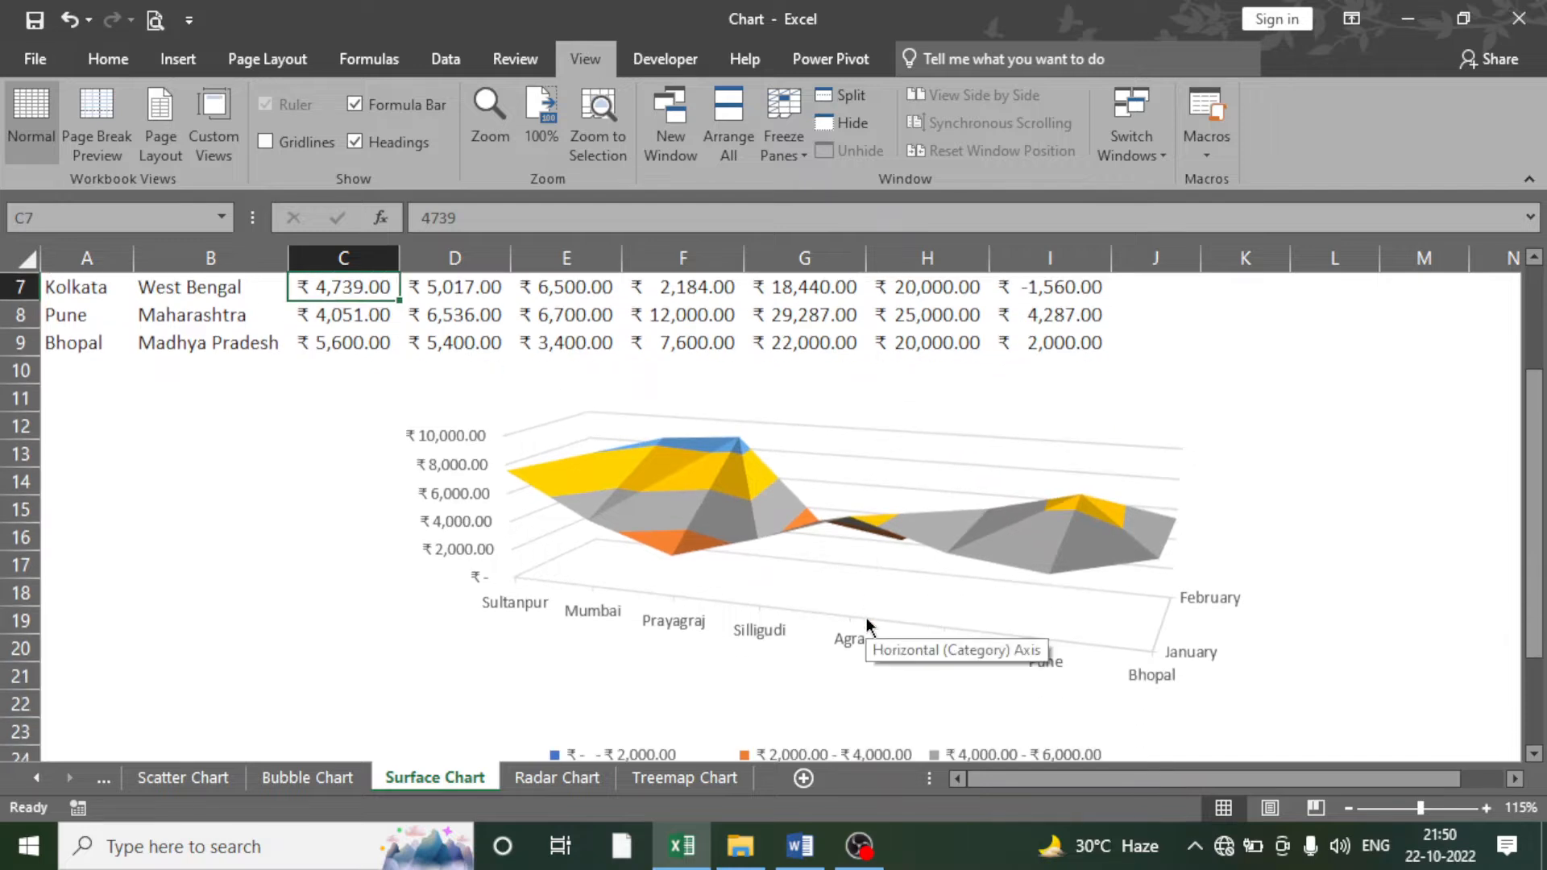
scroll(859, 612, "up", 2)
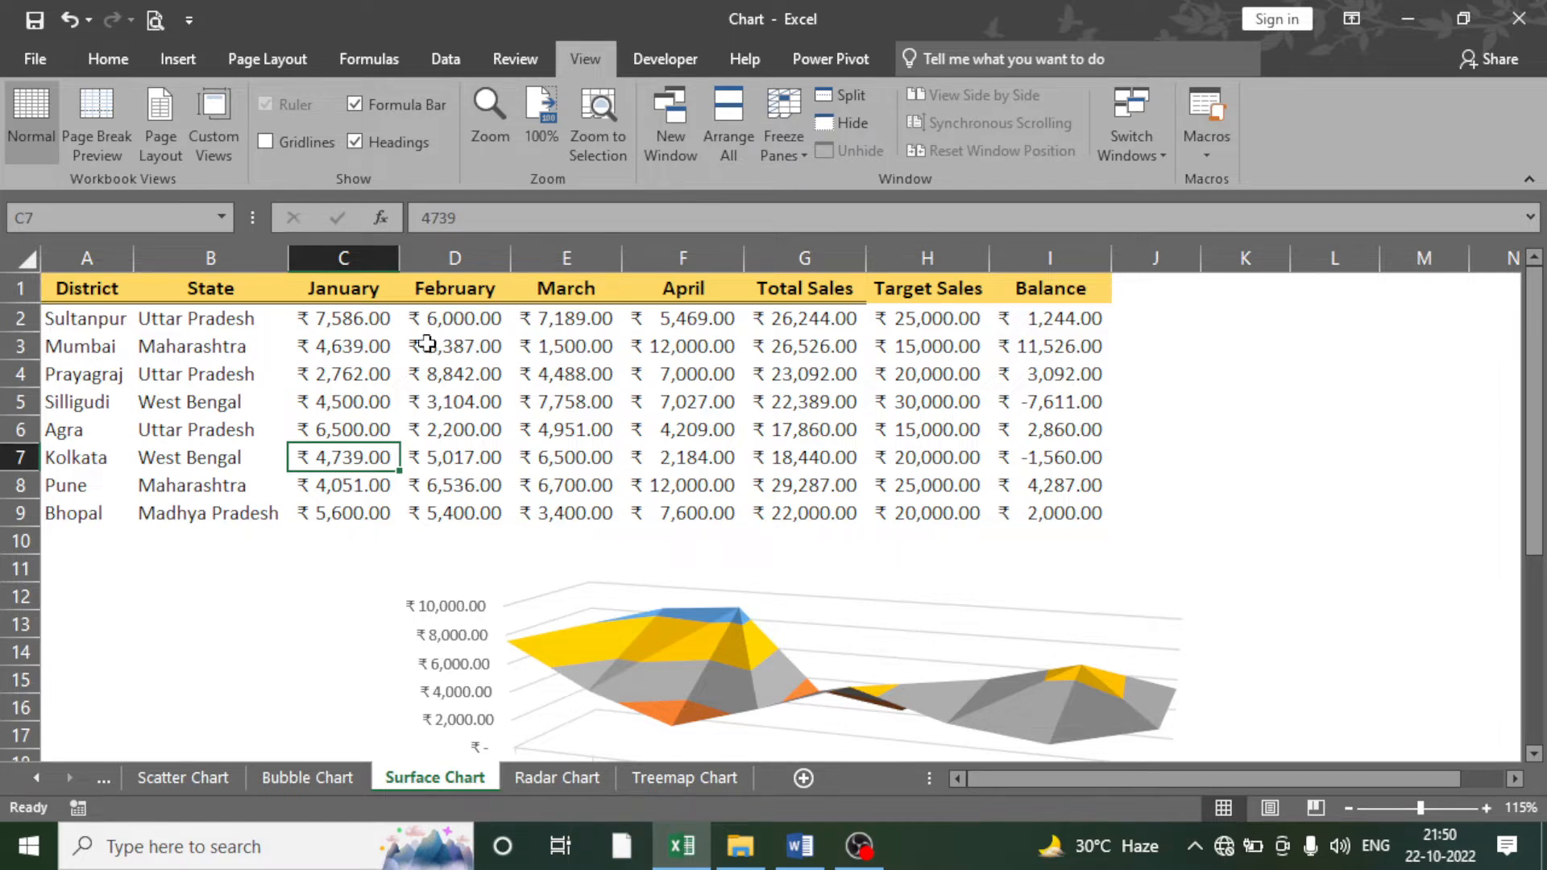
scroll(507, 446, "down", 3)
scroll(714, 625, "down", 1)
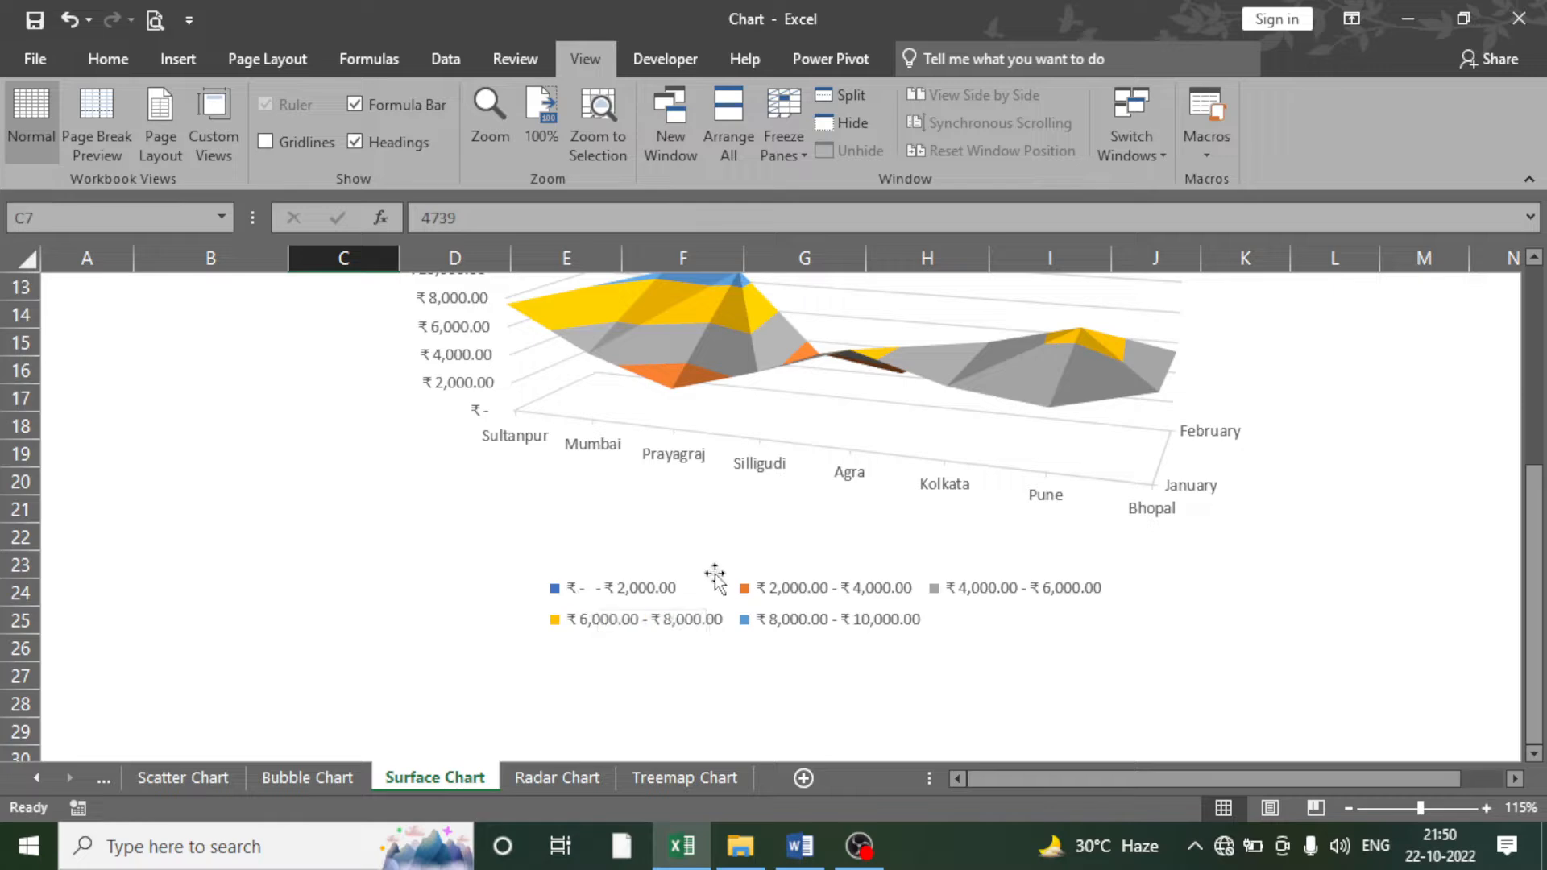
scroll(714, 573, "up", 4)
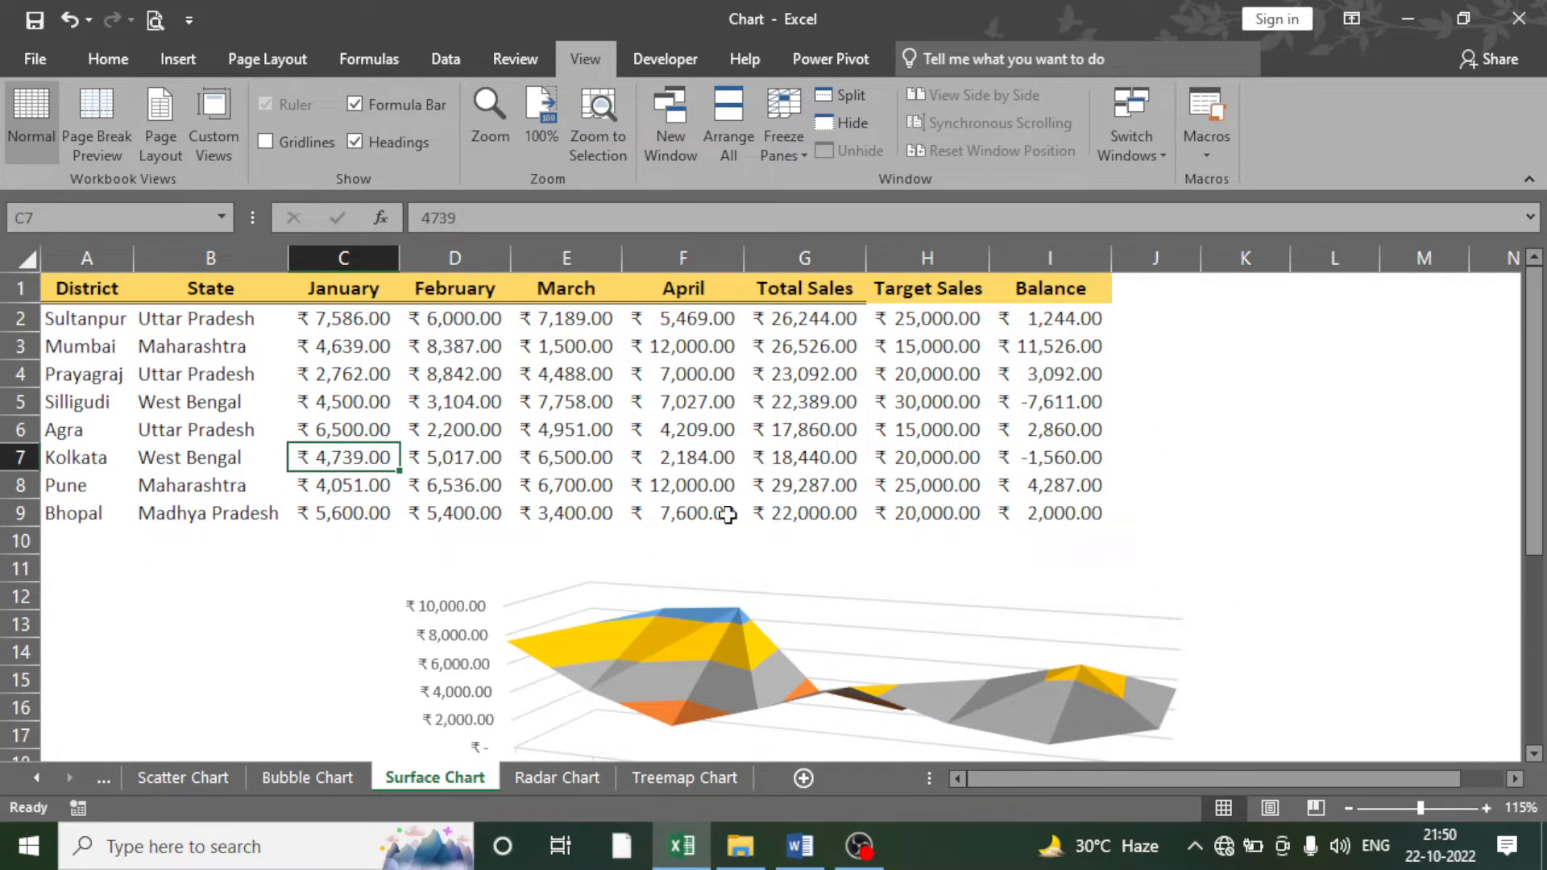
scroll(749, 524, "down", 1)
scroll(816, 577, "down", 2)
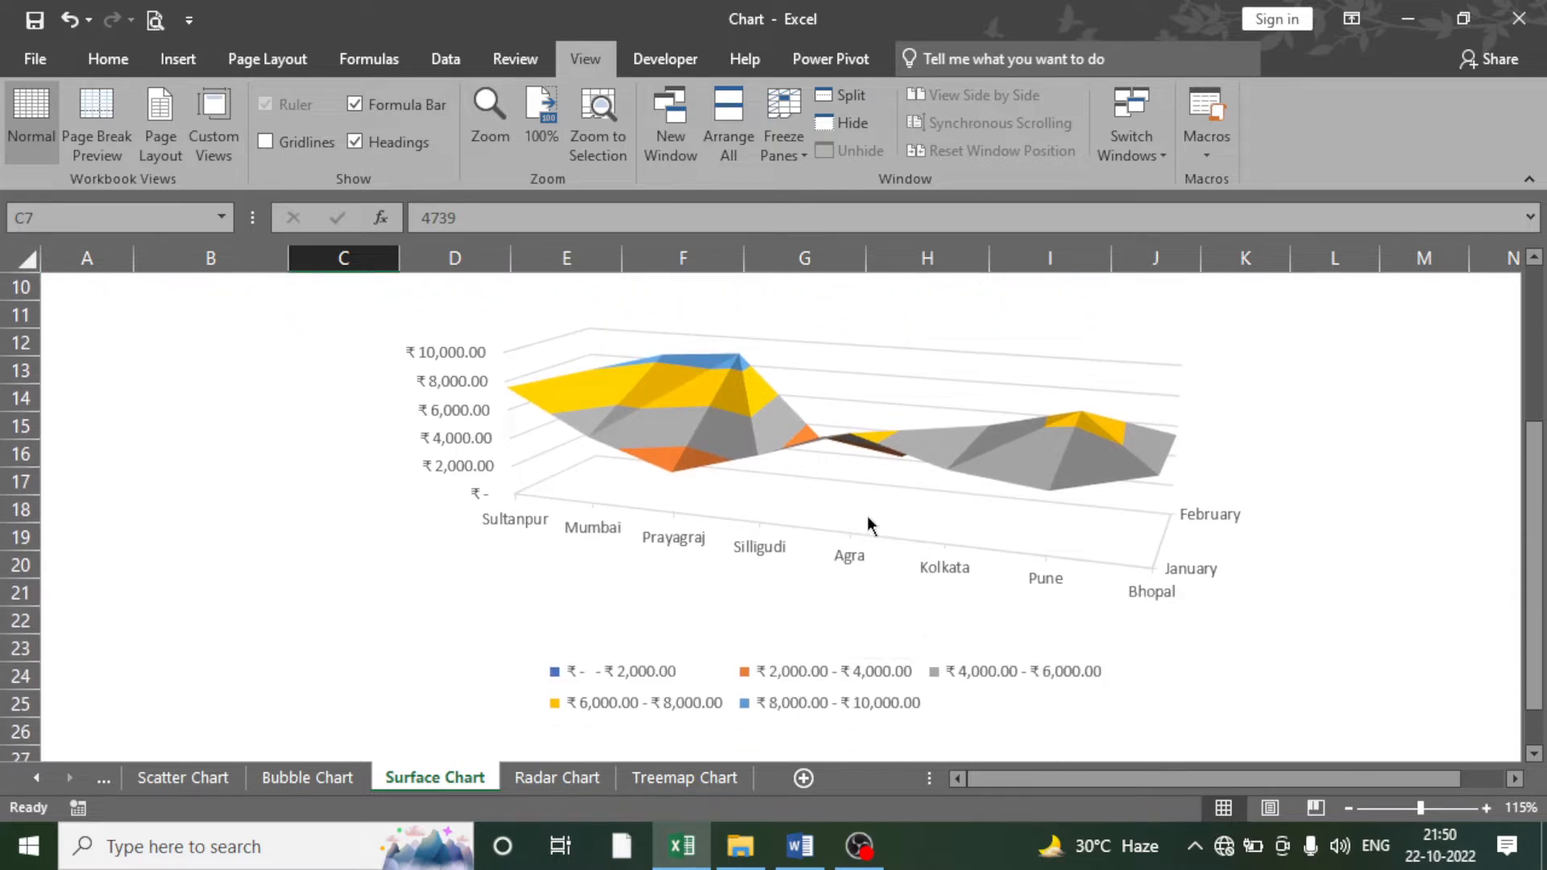
scroll(1048, 578, "up", 3)
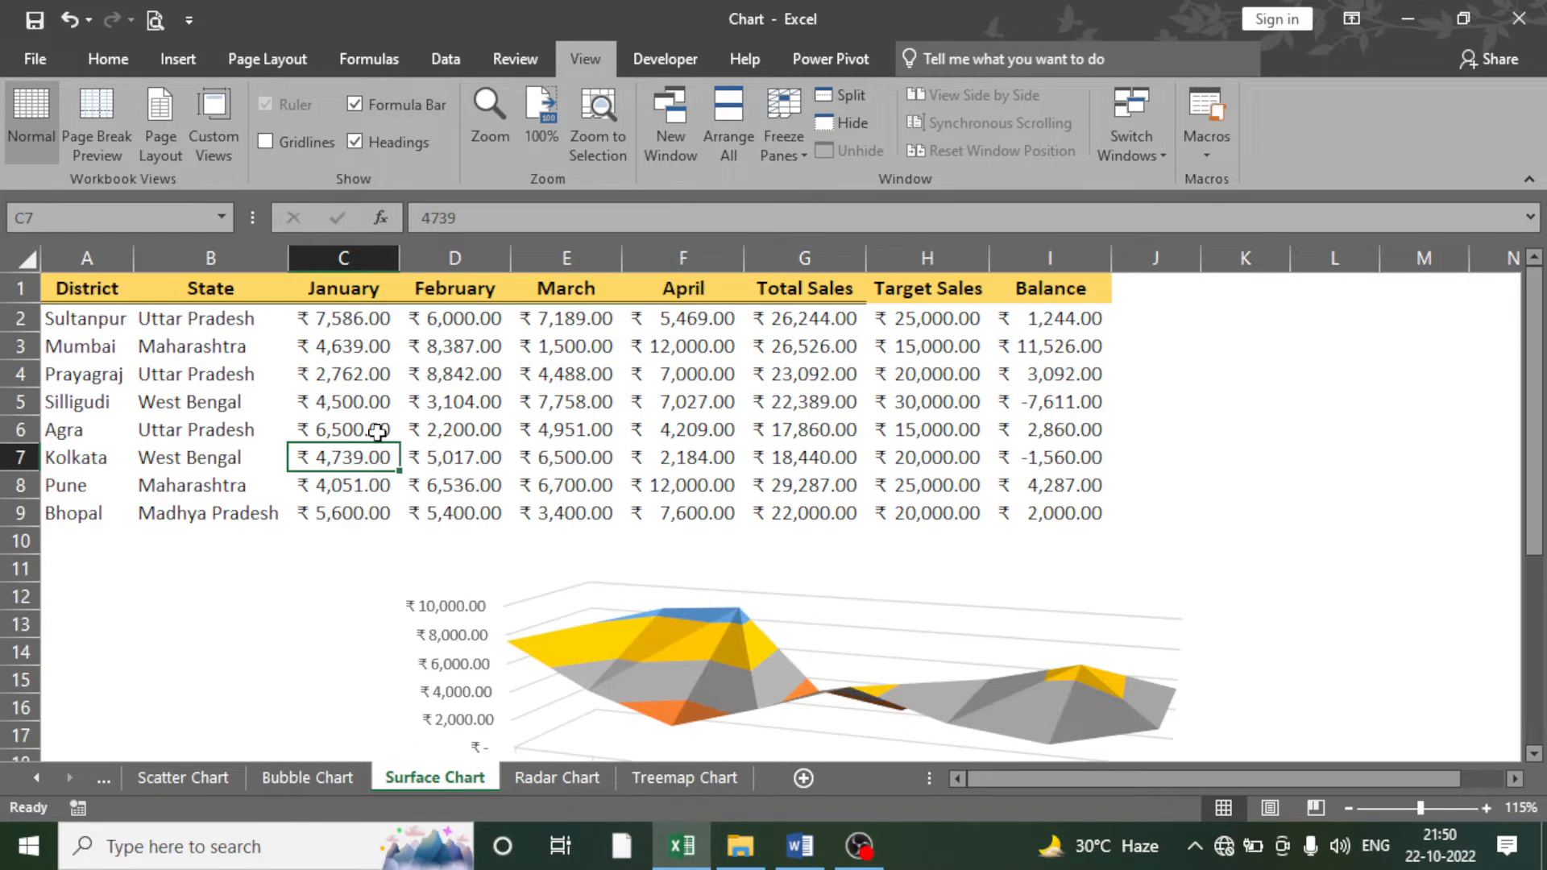
- Set Agra's February sales in cell D6 to 6800 and check the surface chart at Agra
left_click(451, 427)
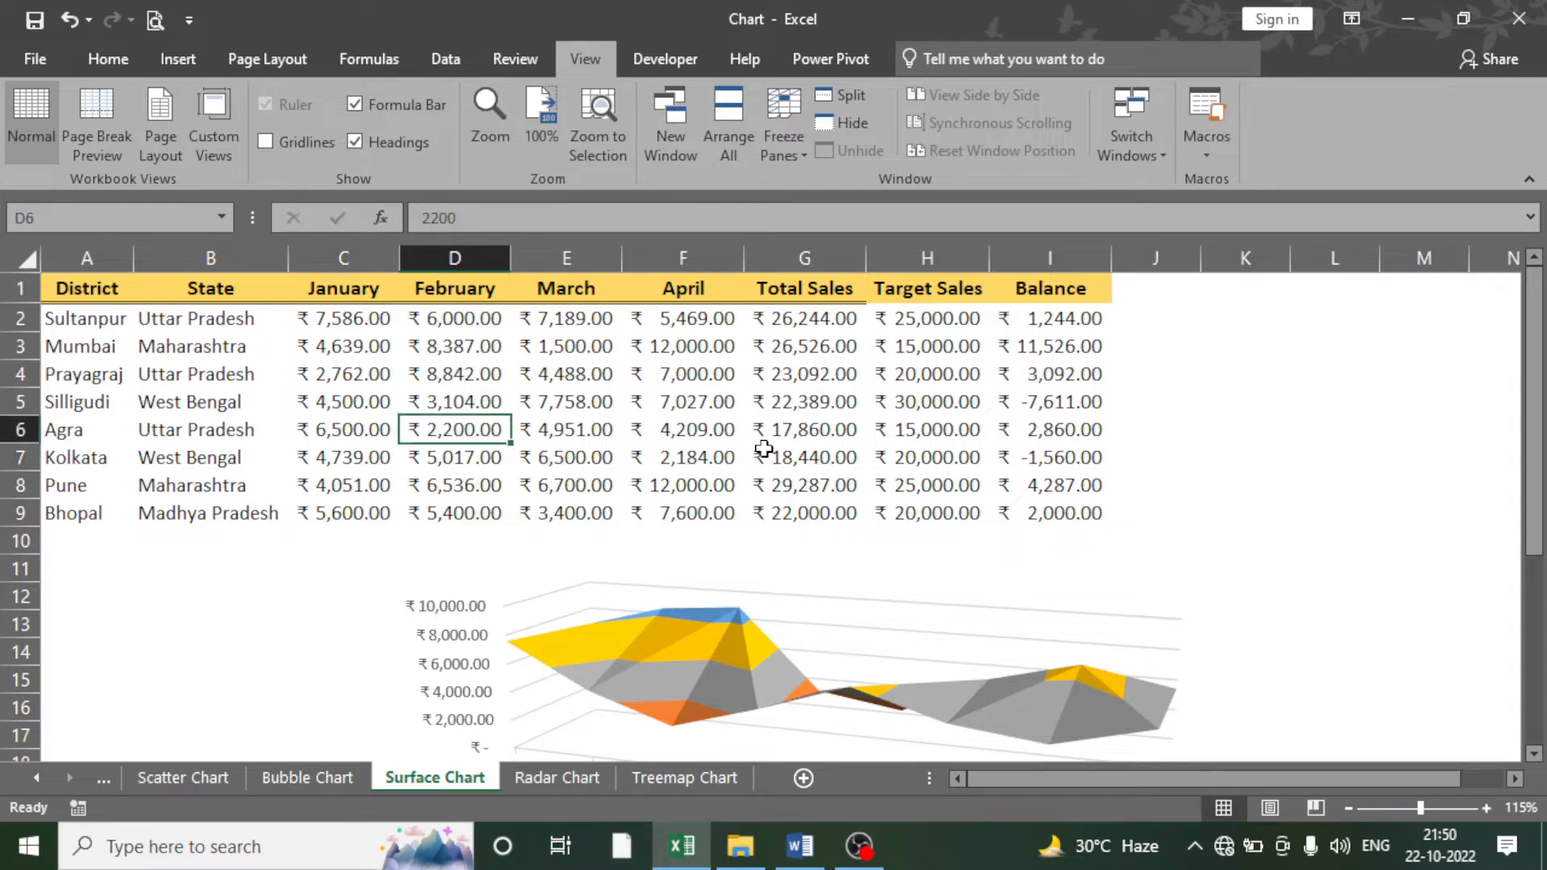
type("6800")
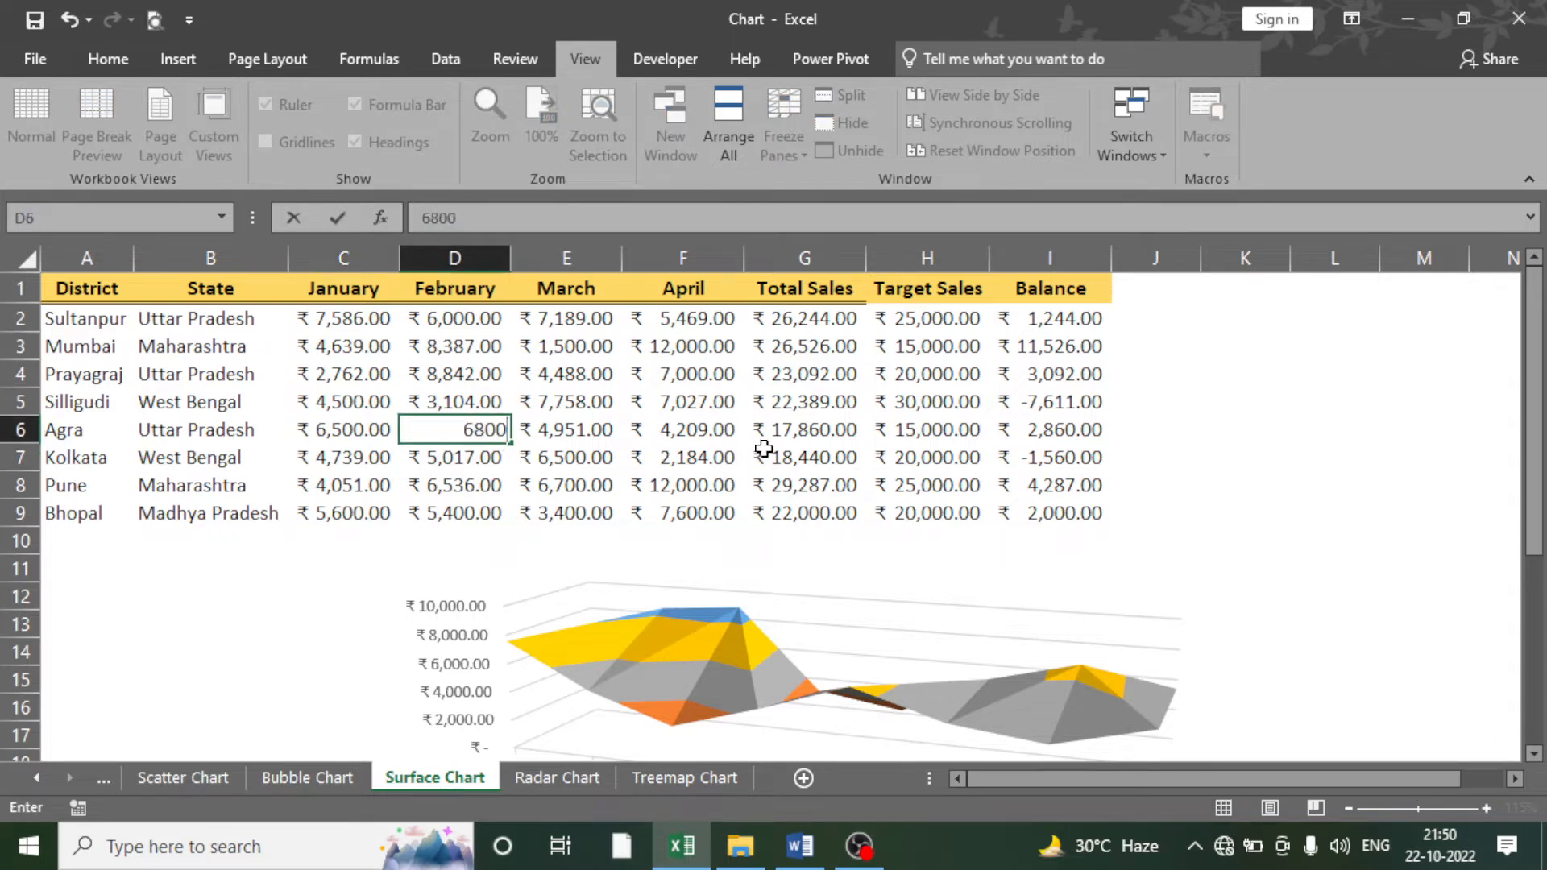
scroll(821, 471, "down", 4)
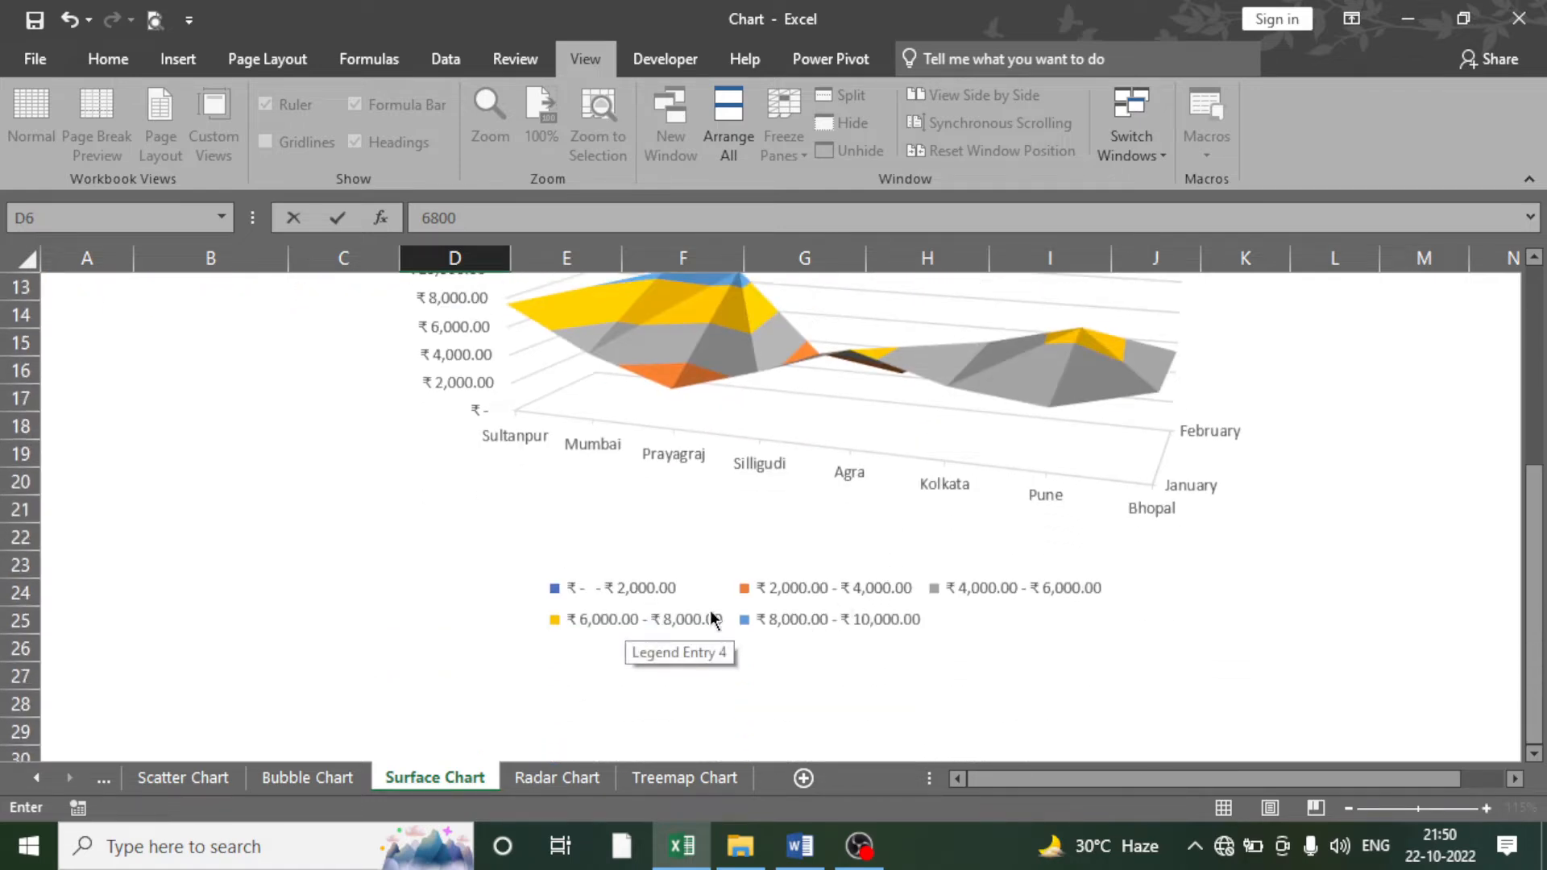
scroll(518, 483, "up", 3)
key("Return")
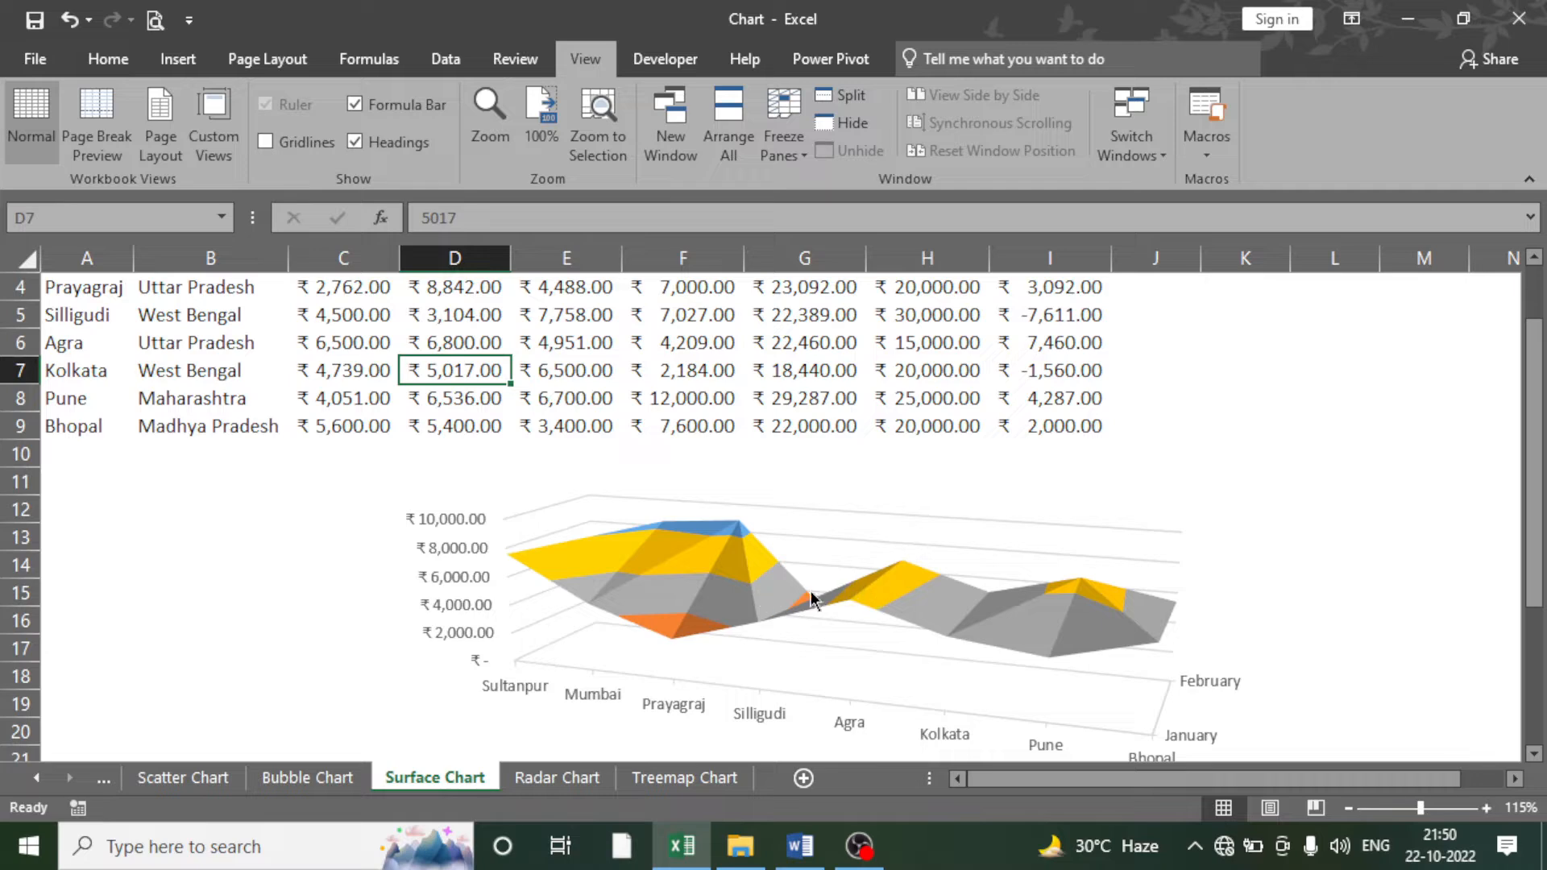
scroll(780, 569, "up", 1)
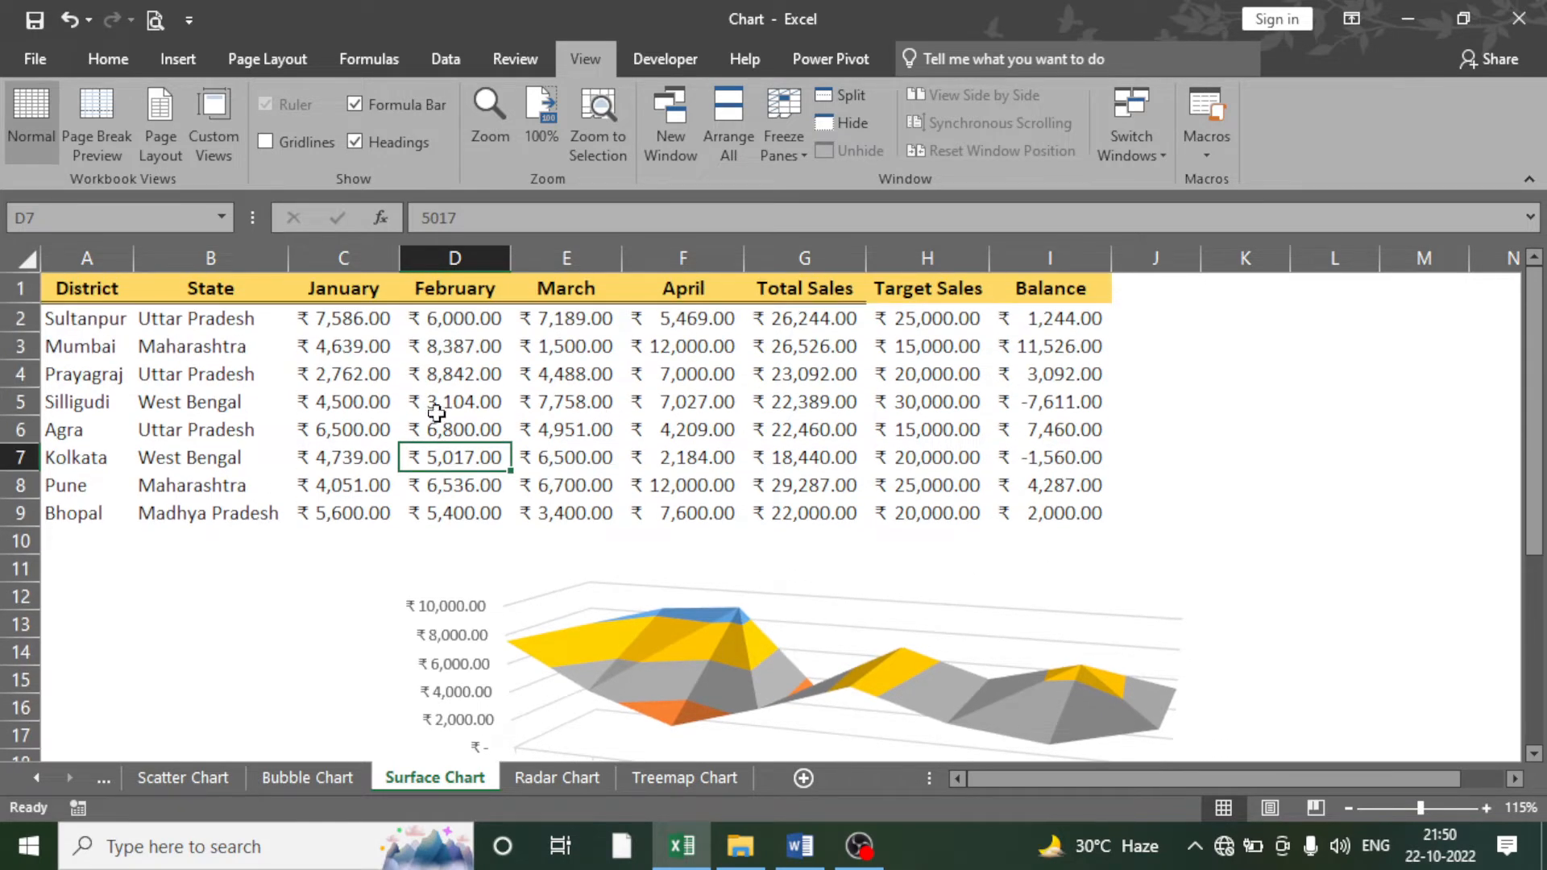
scroll(455, 407, "down", 2)
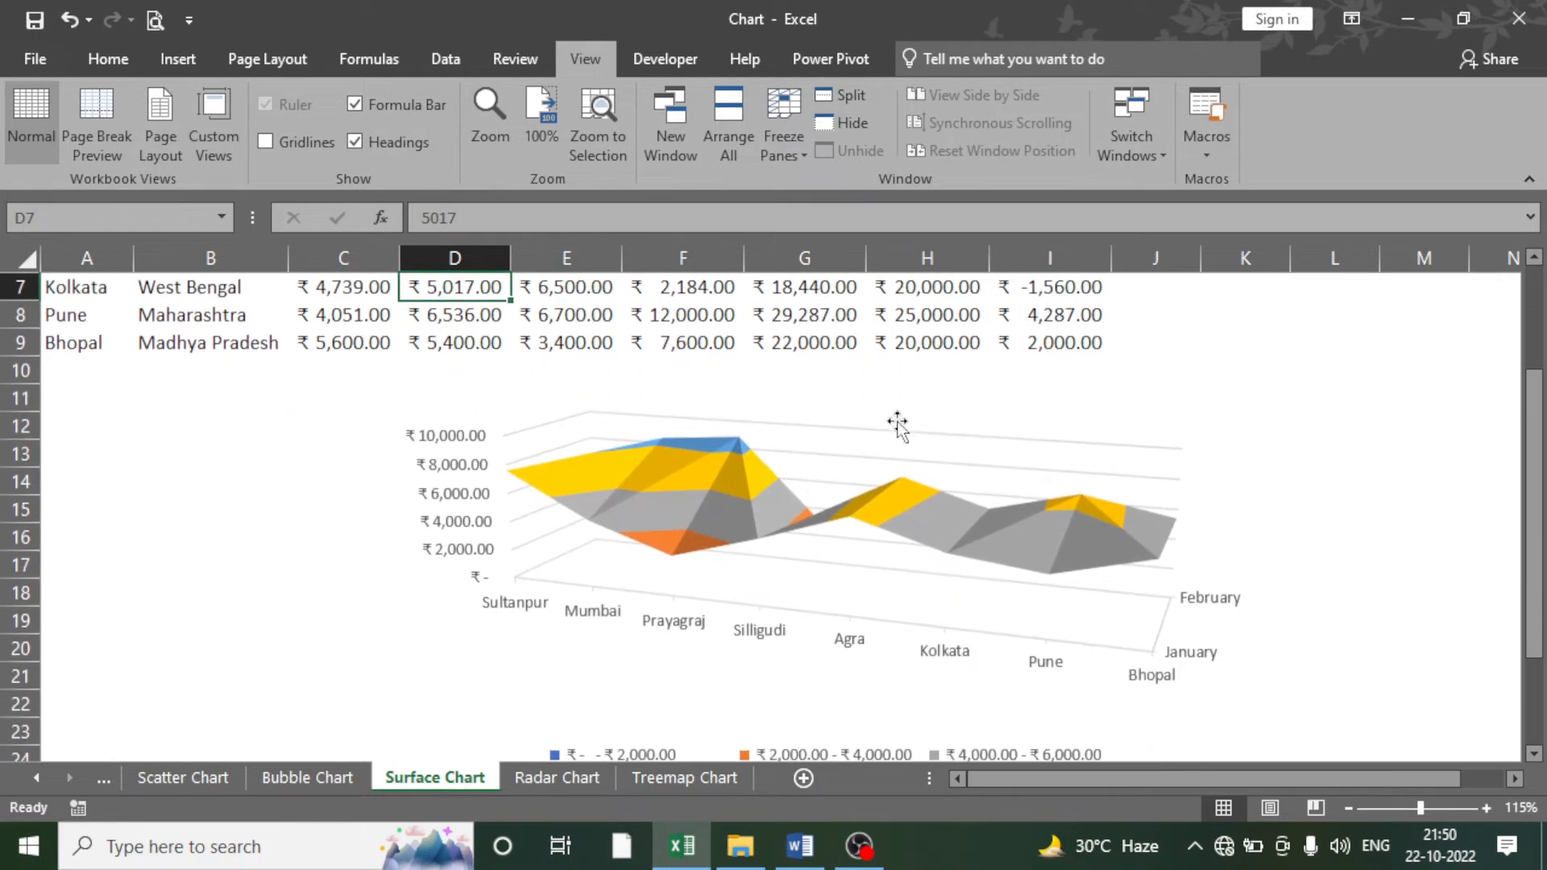
- Change the surface chart's data range to A1:A9 and C1:F9 so it plots January through April by district
left_click(1071, 401)
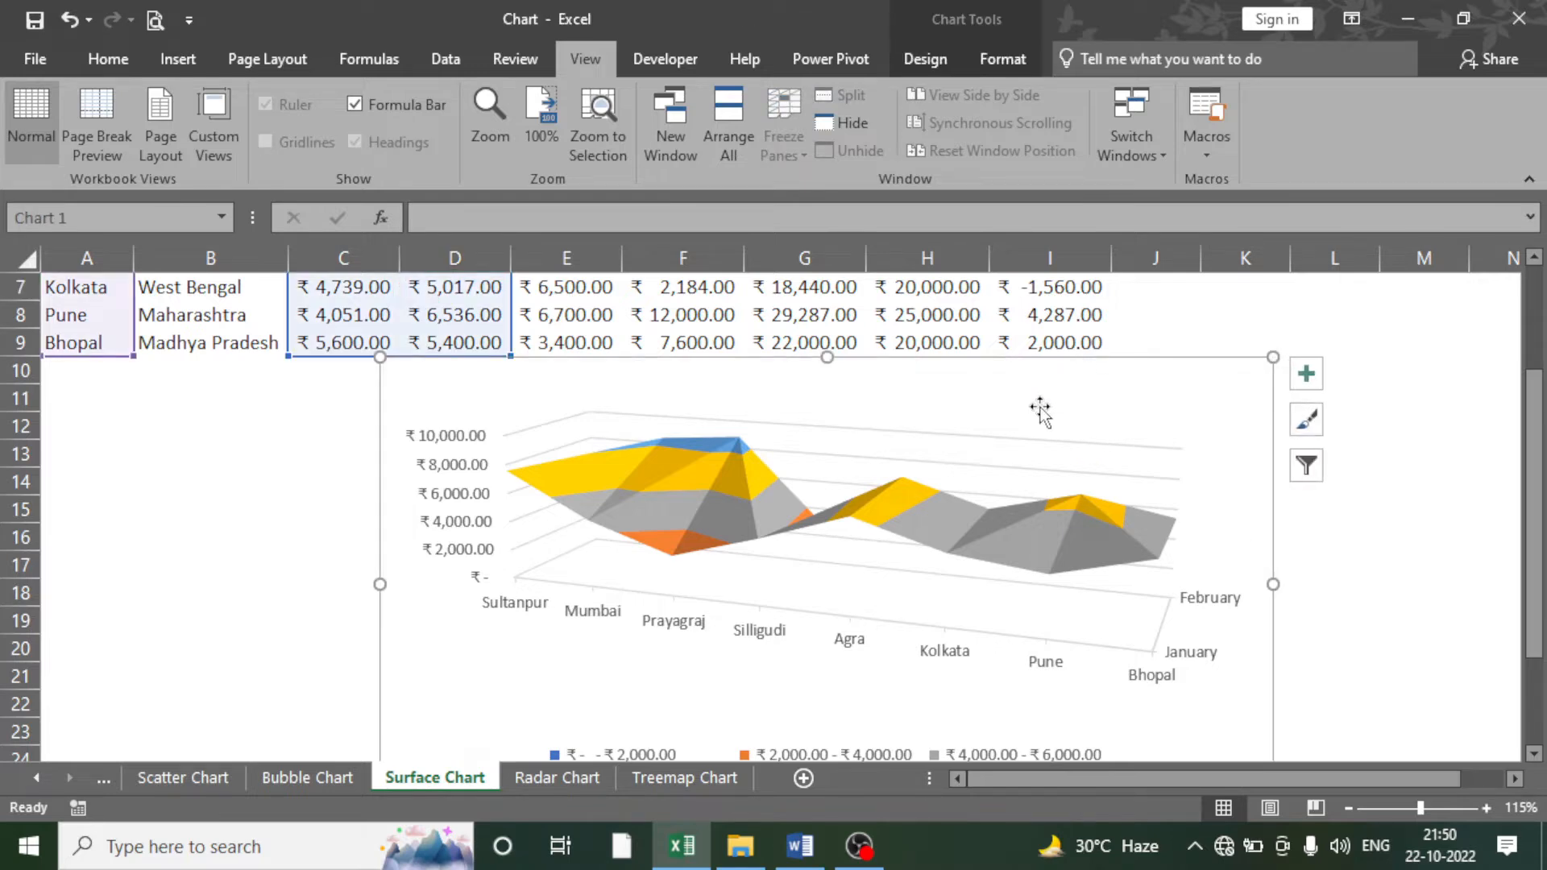
scroll(1039, 409, "up", 2)
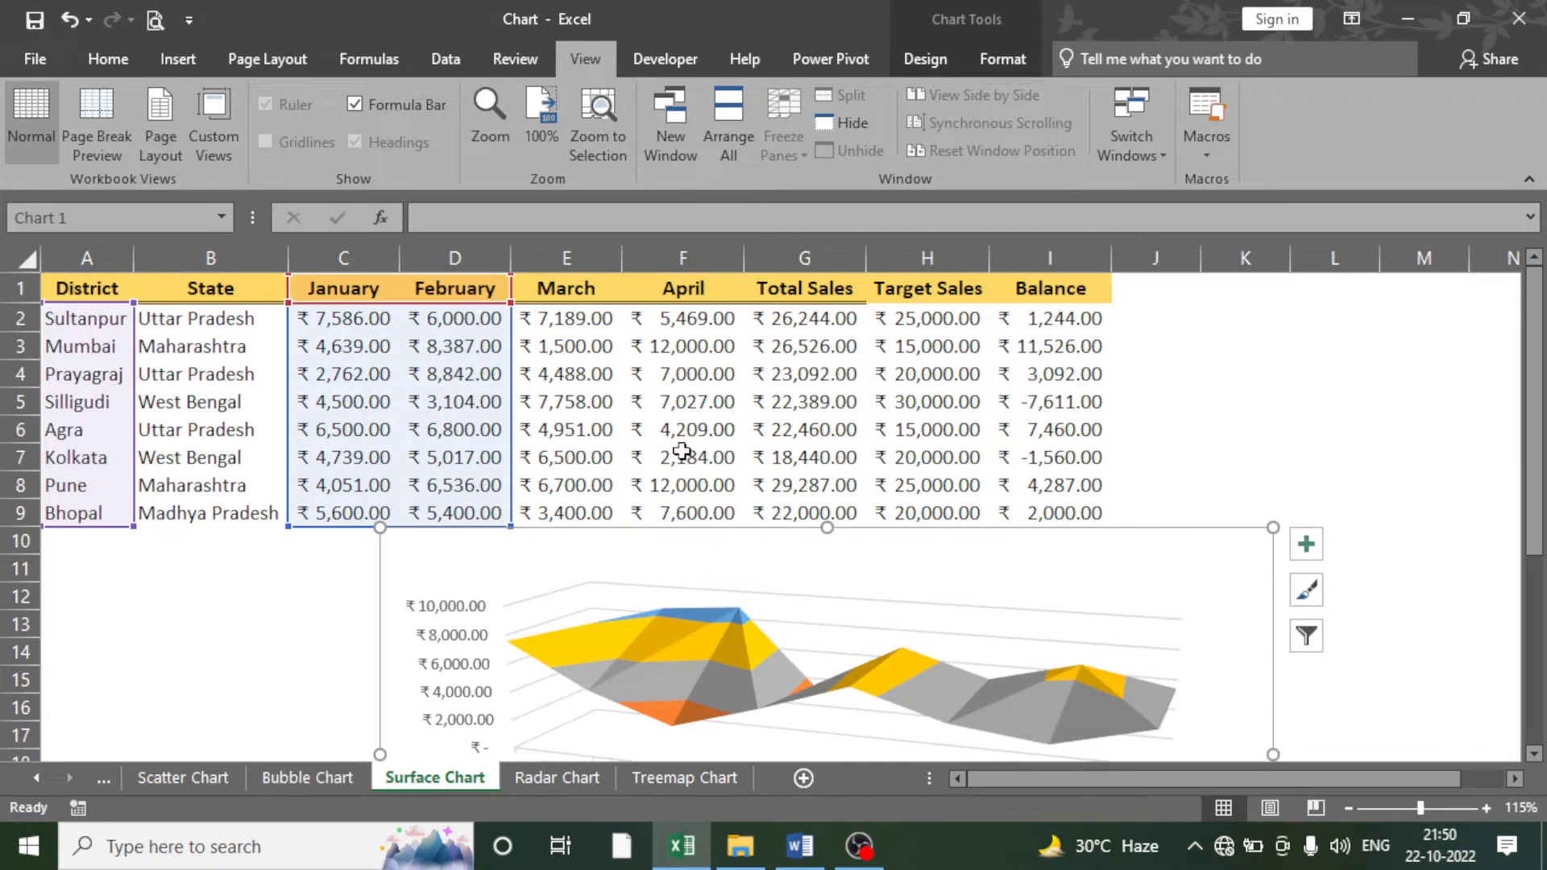
scroll(597, 331, "down", 2)
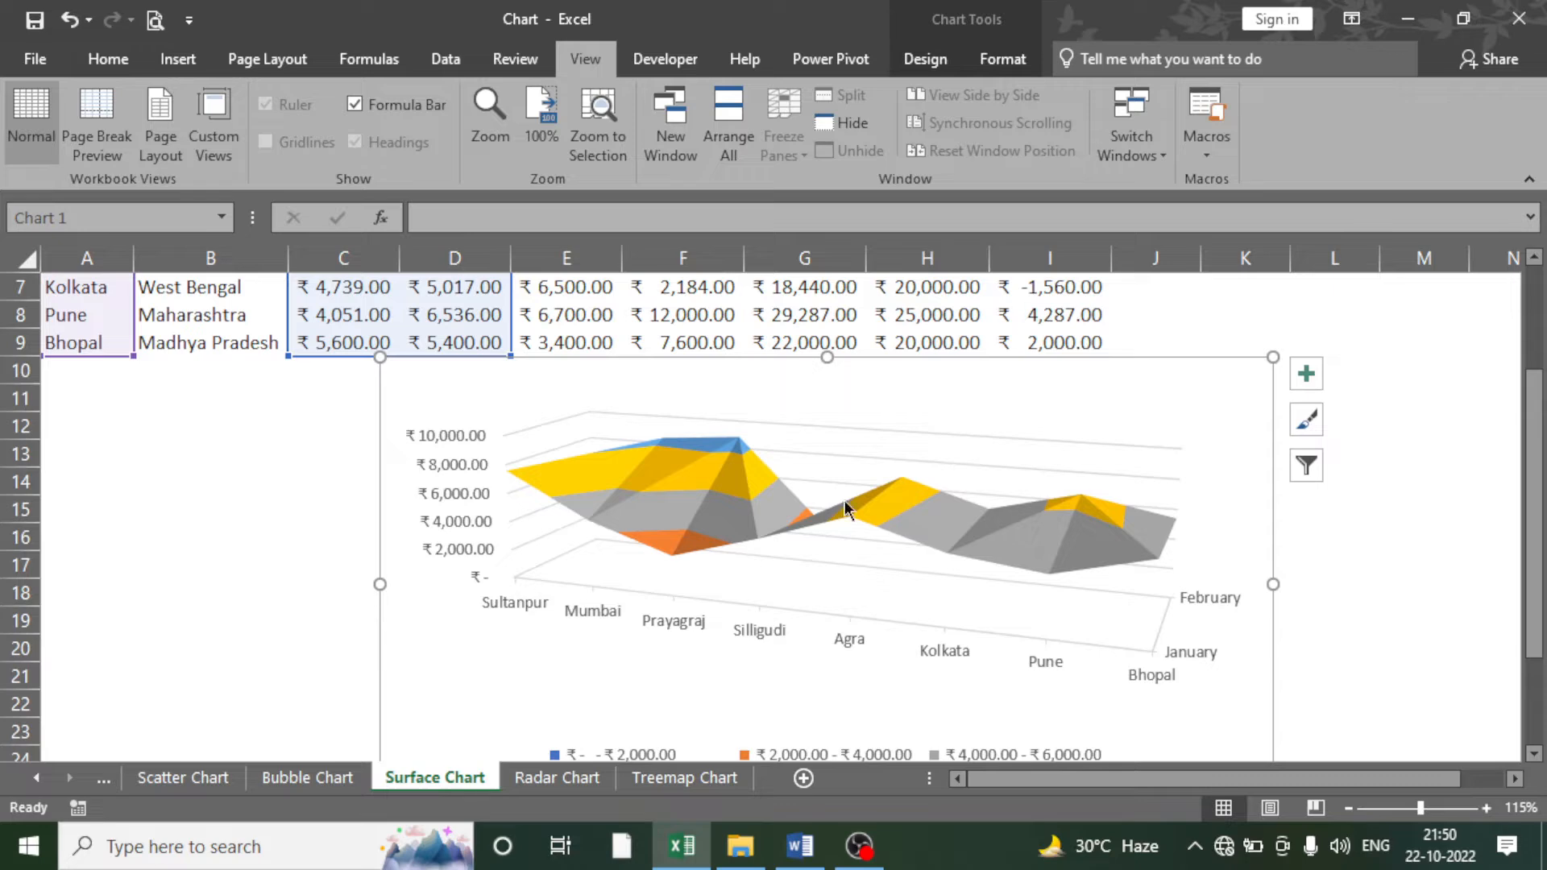
left_click(999, 57)
left_click(925, 58)
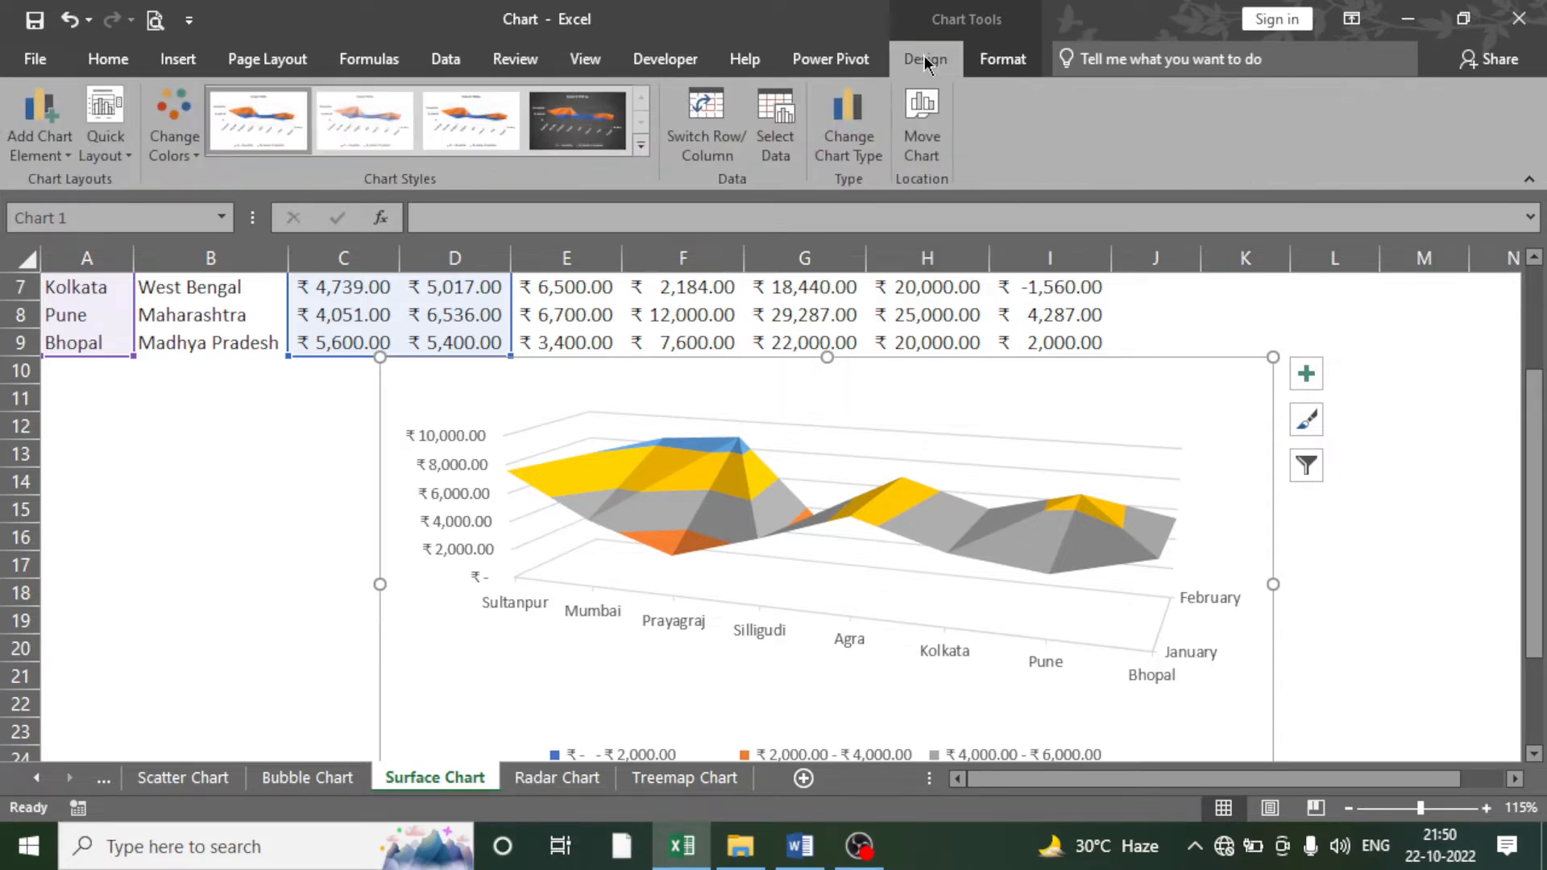
left_click(770, 141)
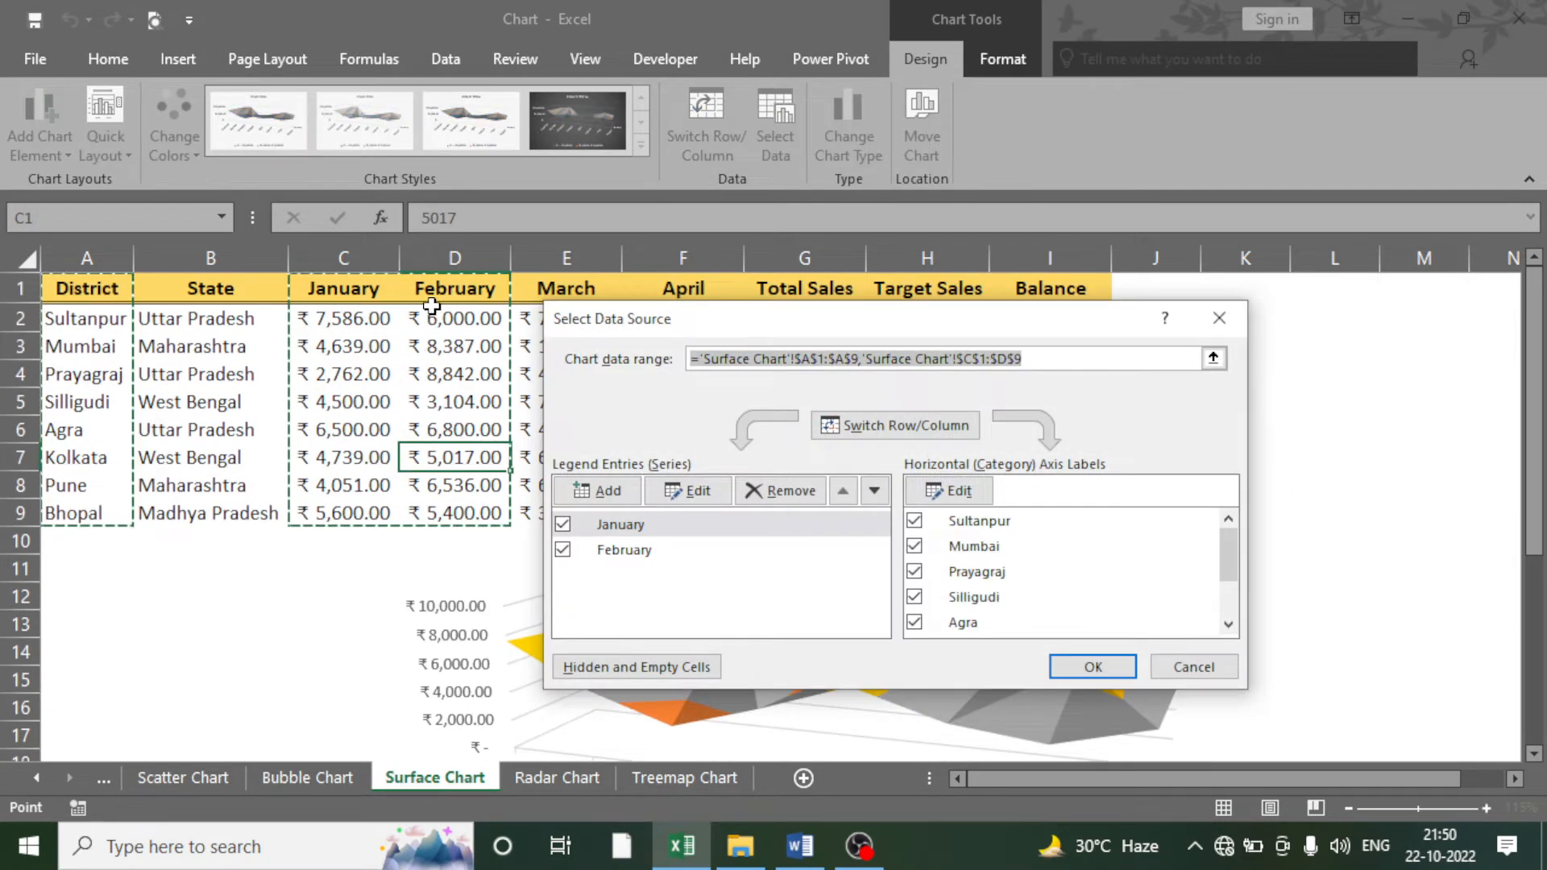
left_click_drag(1015, 321, 1112, 333)
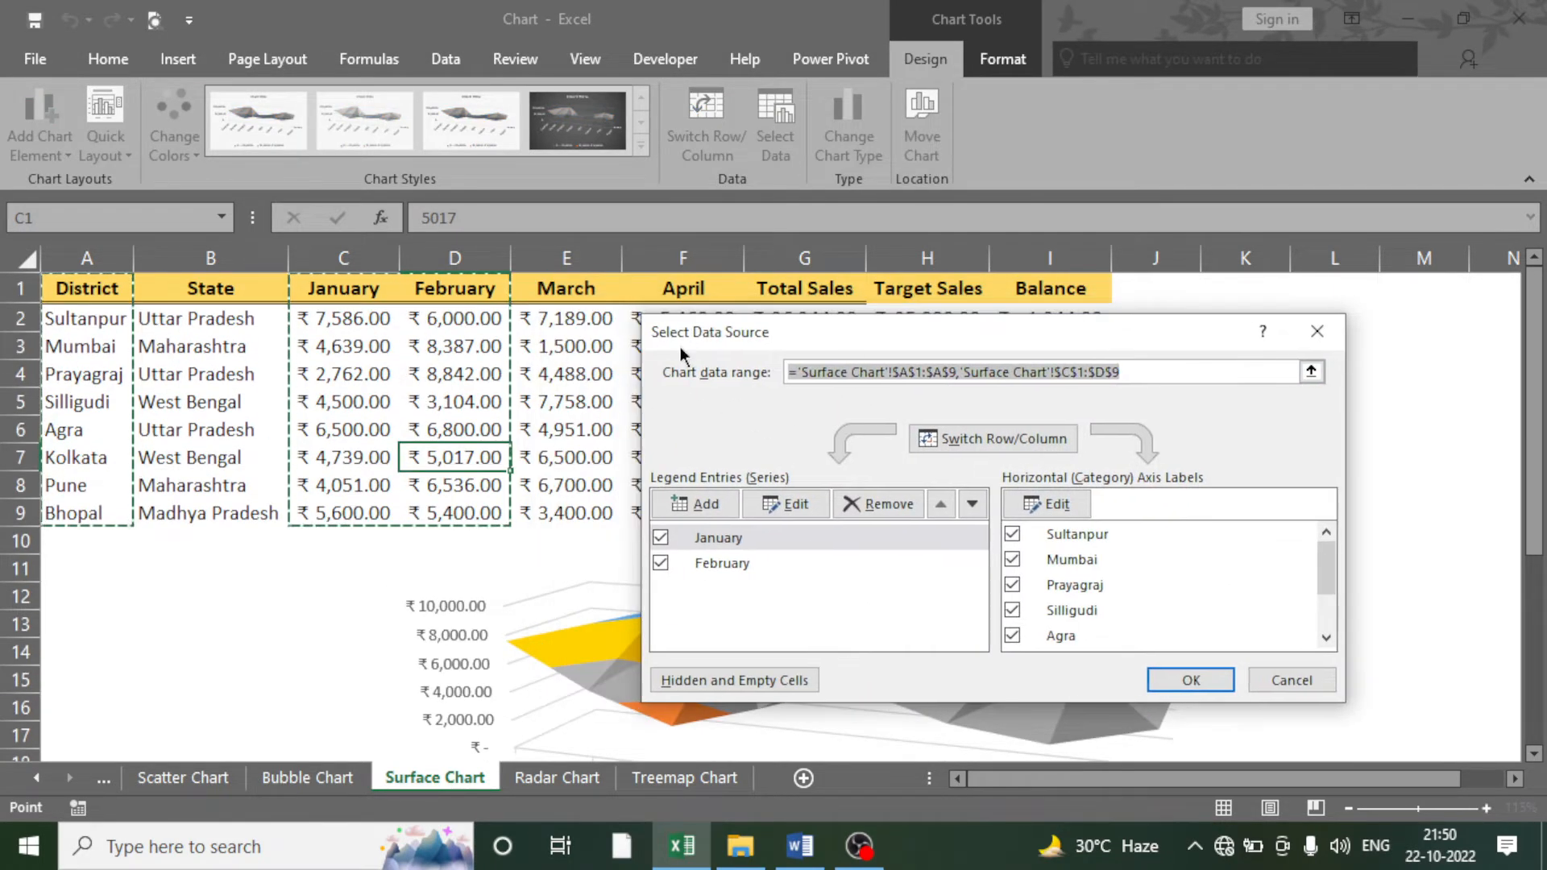
left_click_drag(87, 289, 87, 513)
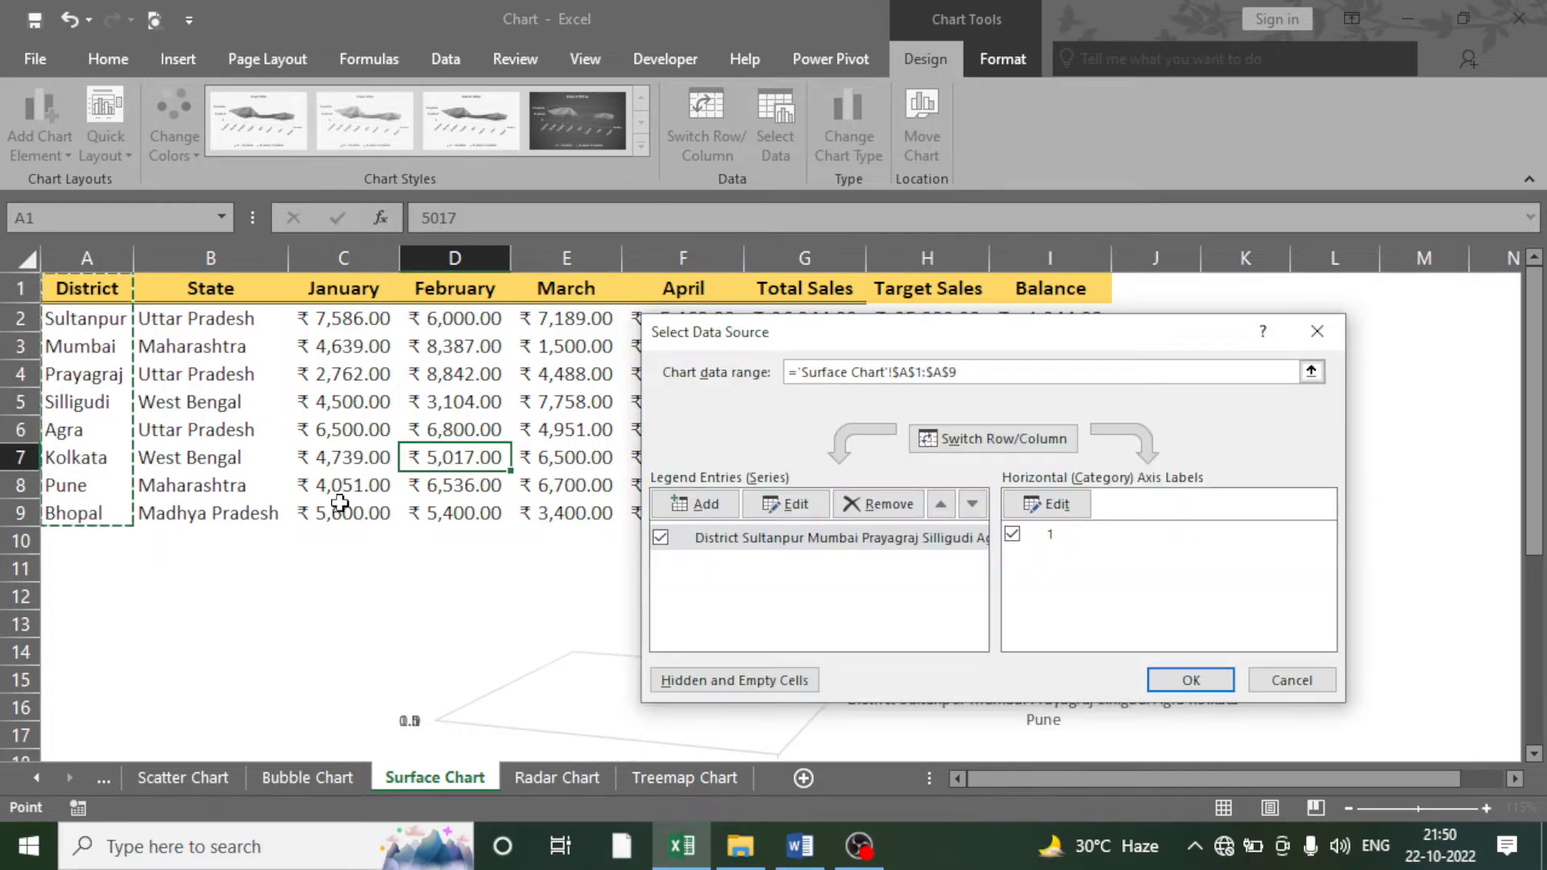
left_click_drag(344, 288, 701, 513)
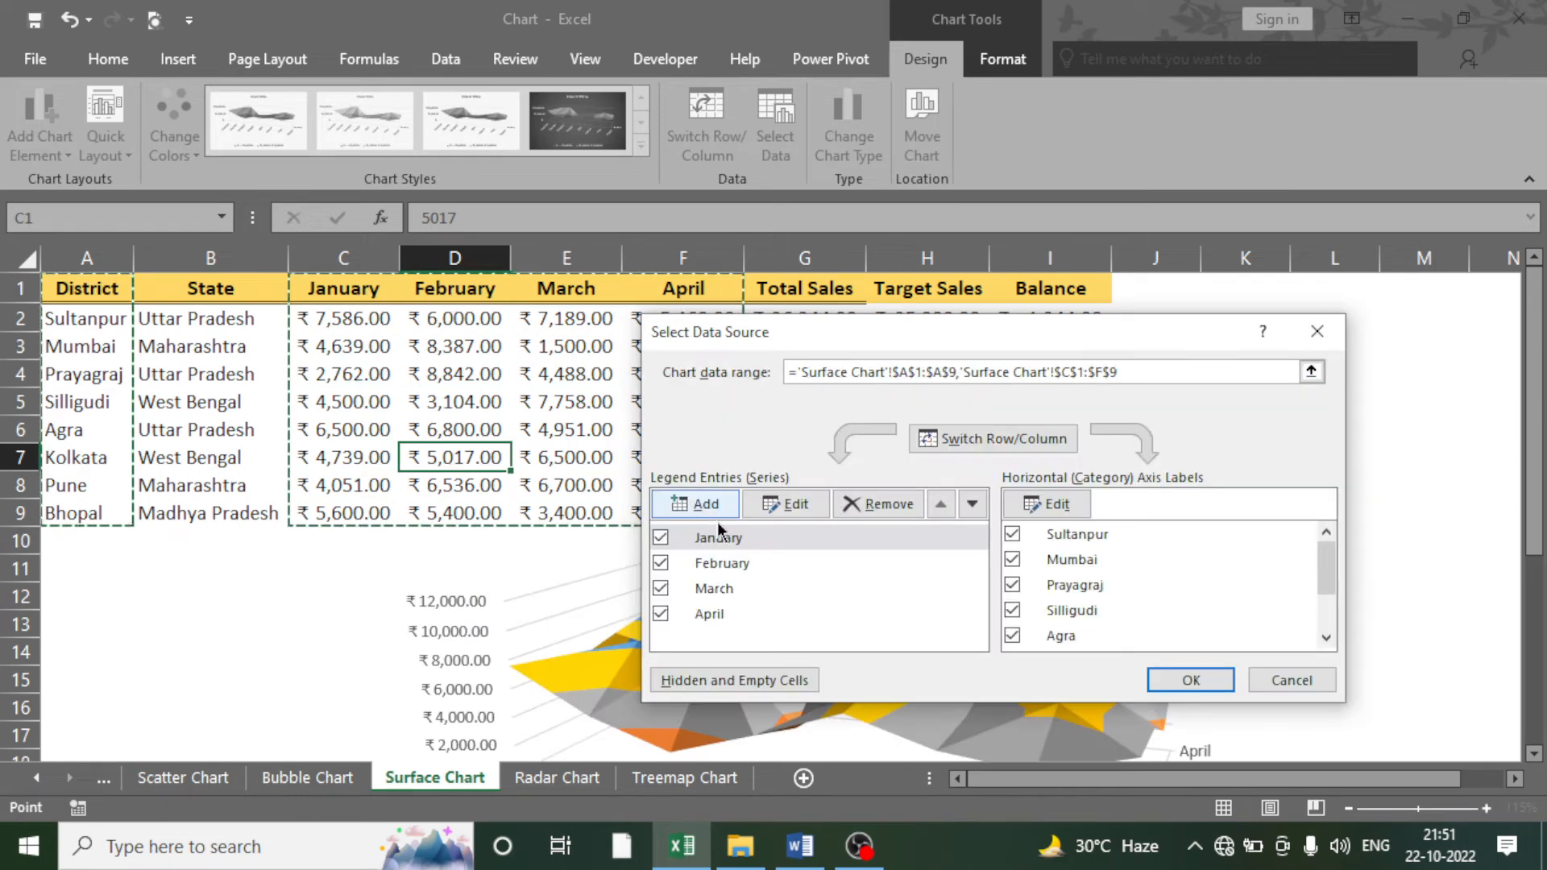
left_click(1191, 680)
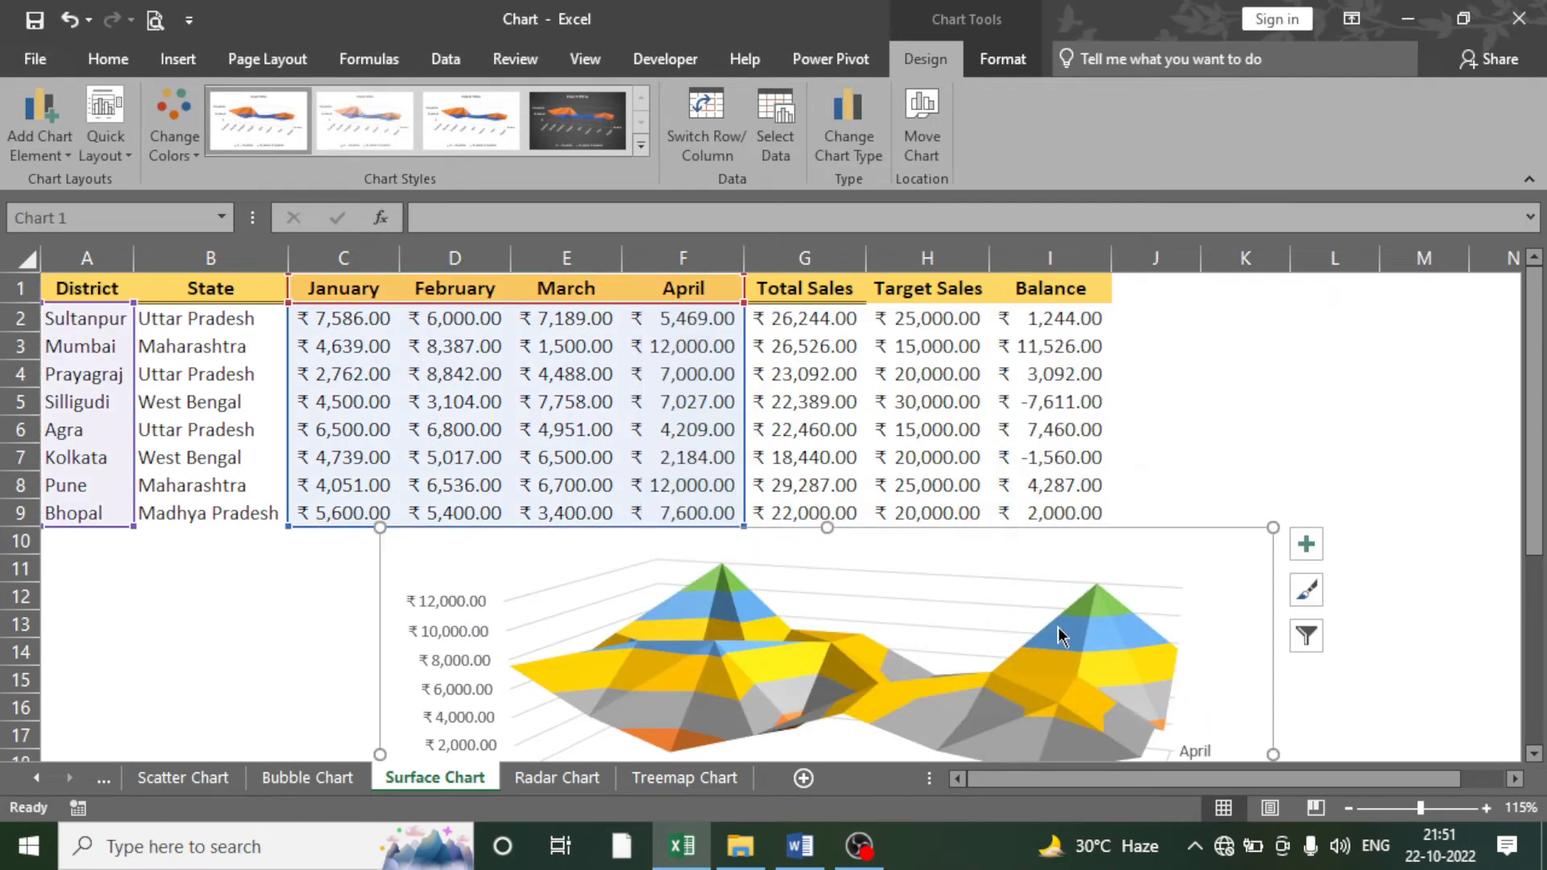
- Examine the January to April surface chart's peaks, axes and legend against the sales table
scroll(1047, 629, "down", 2)
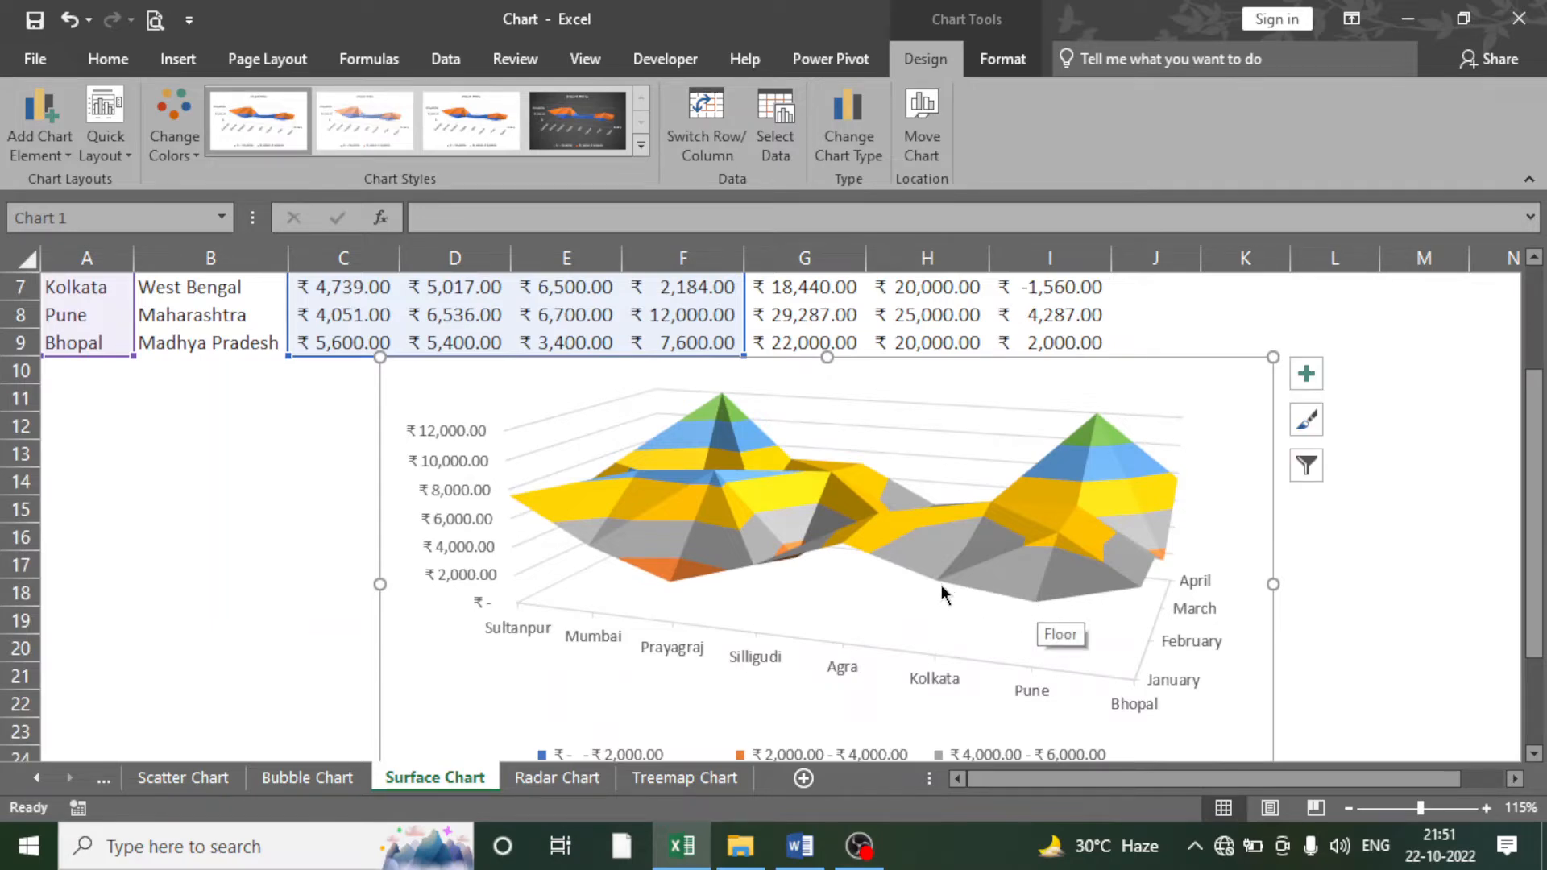
scroll(484, 346, "up", 2)
scroll(461, 364, "down", 2)
scroll(461, 365, "down", 1)
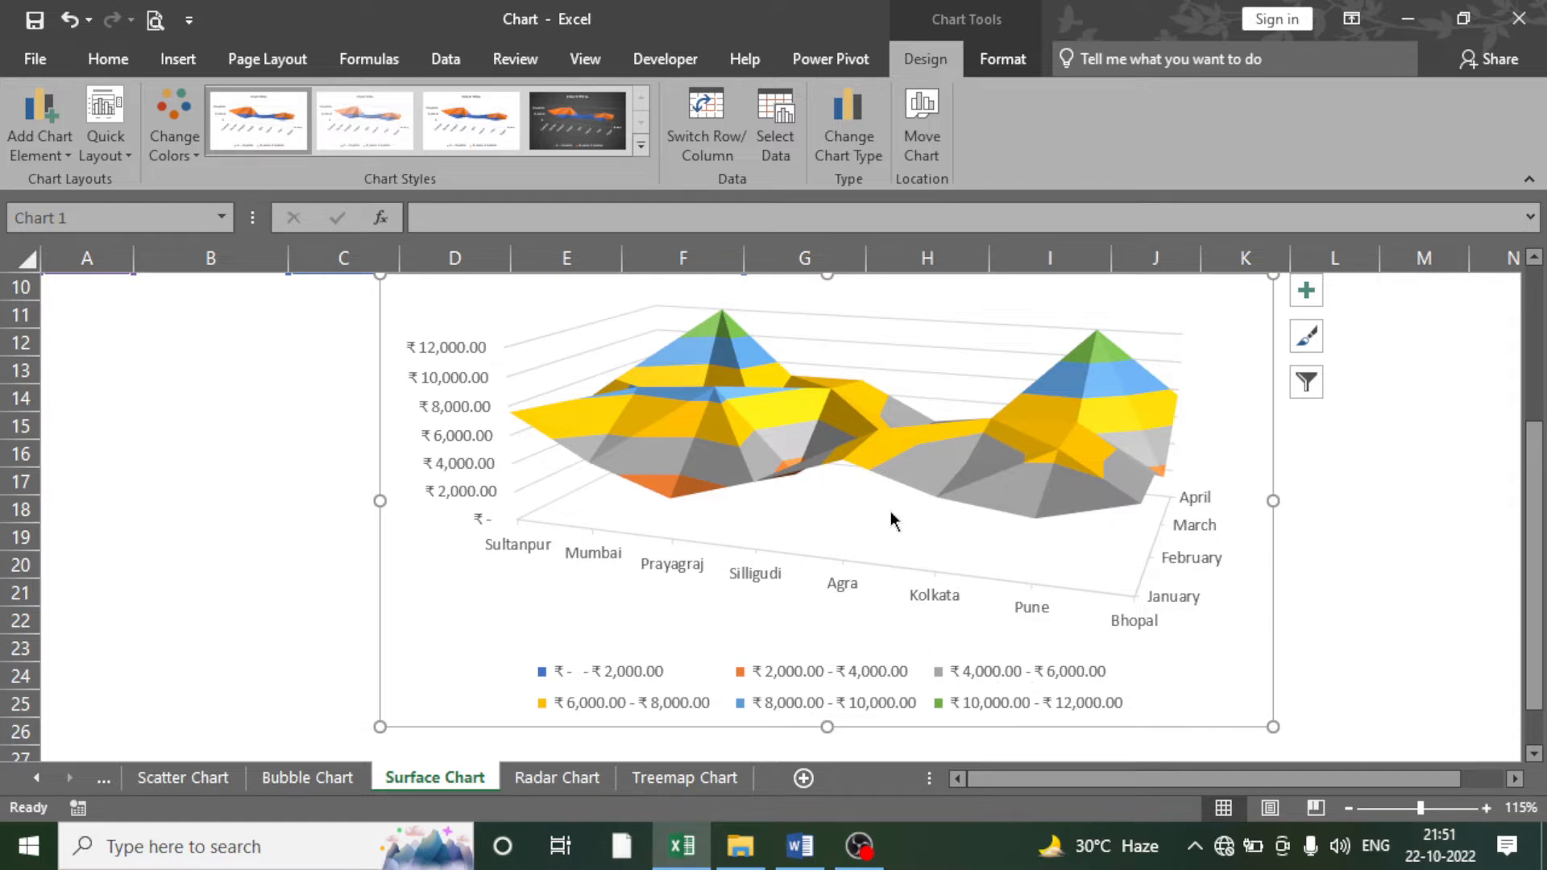
scroll(919, 569, "up", 3)
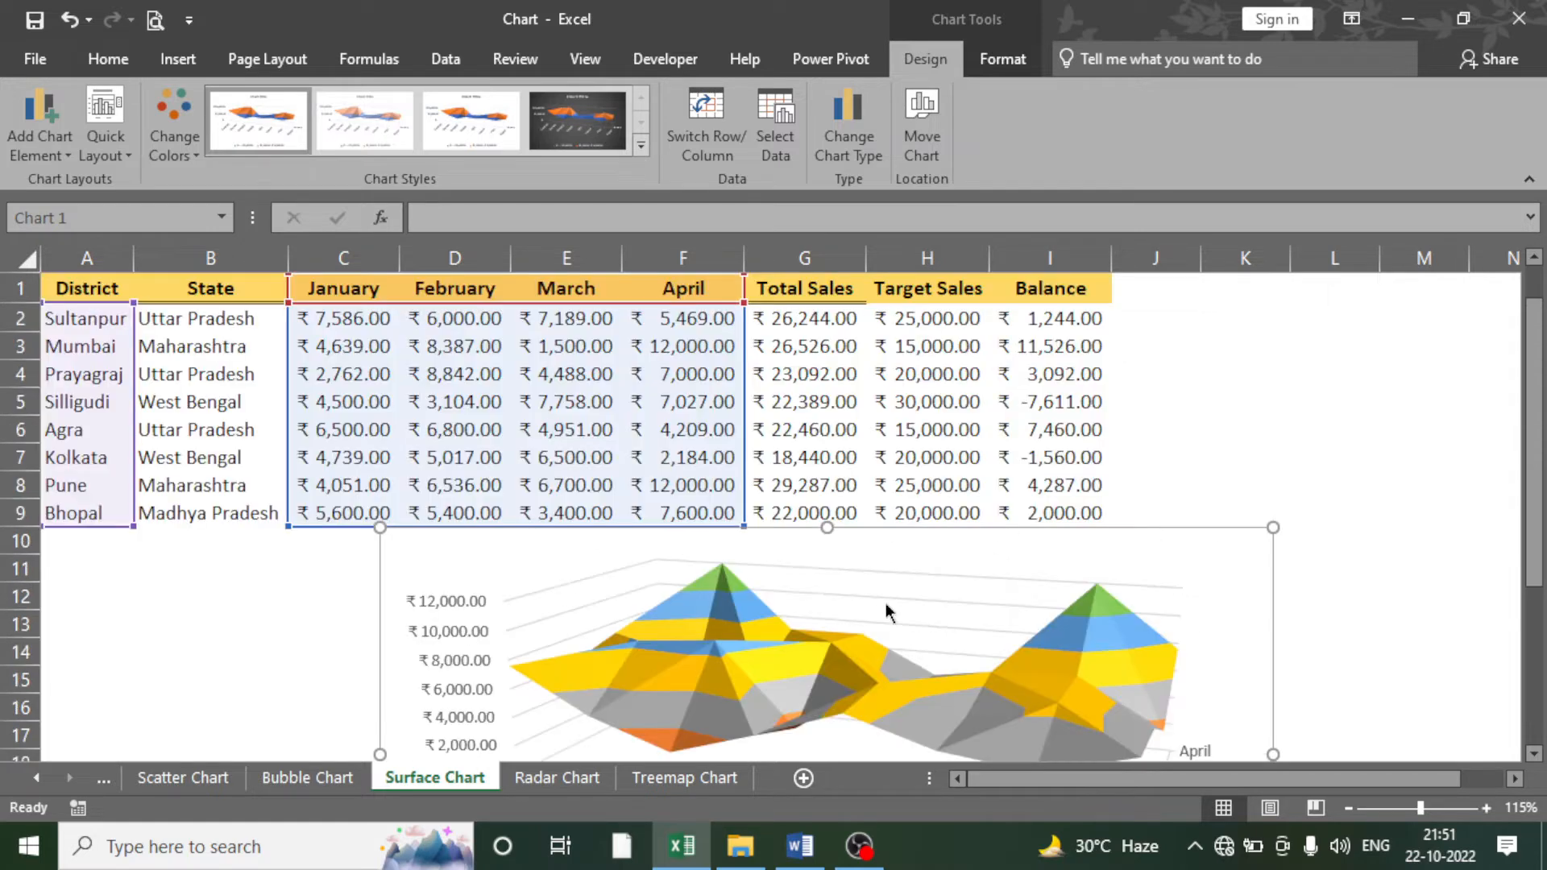
- Compare the March sales of Mumbai, Prayagraj, Silligudi and Agra with the chart's colour bands and legend
left_click(596, 348)
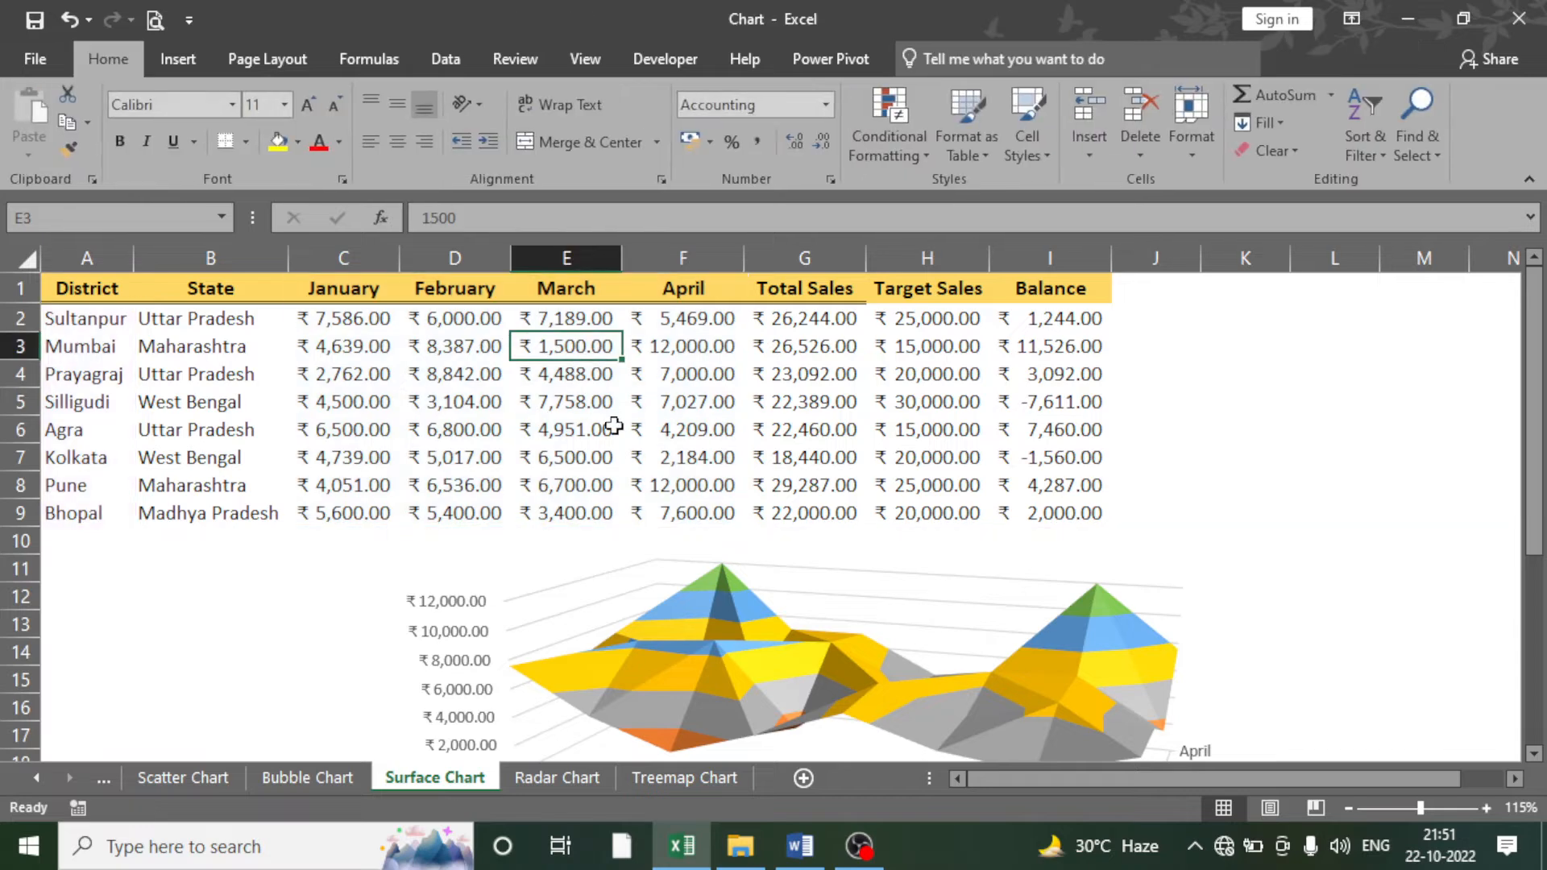
scroll(615, 428, "down", 3)
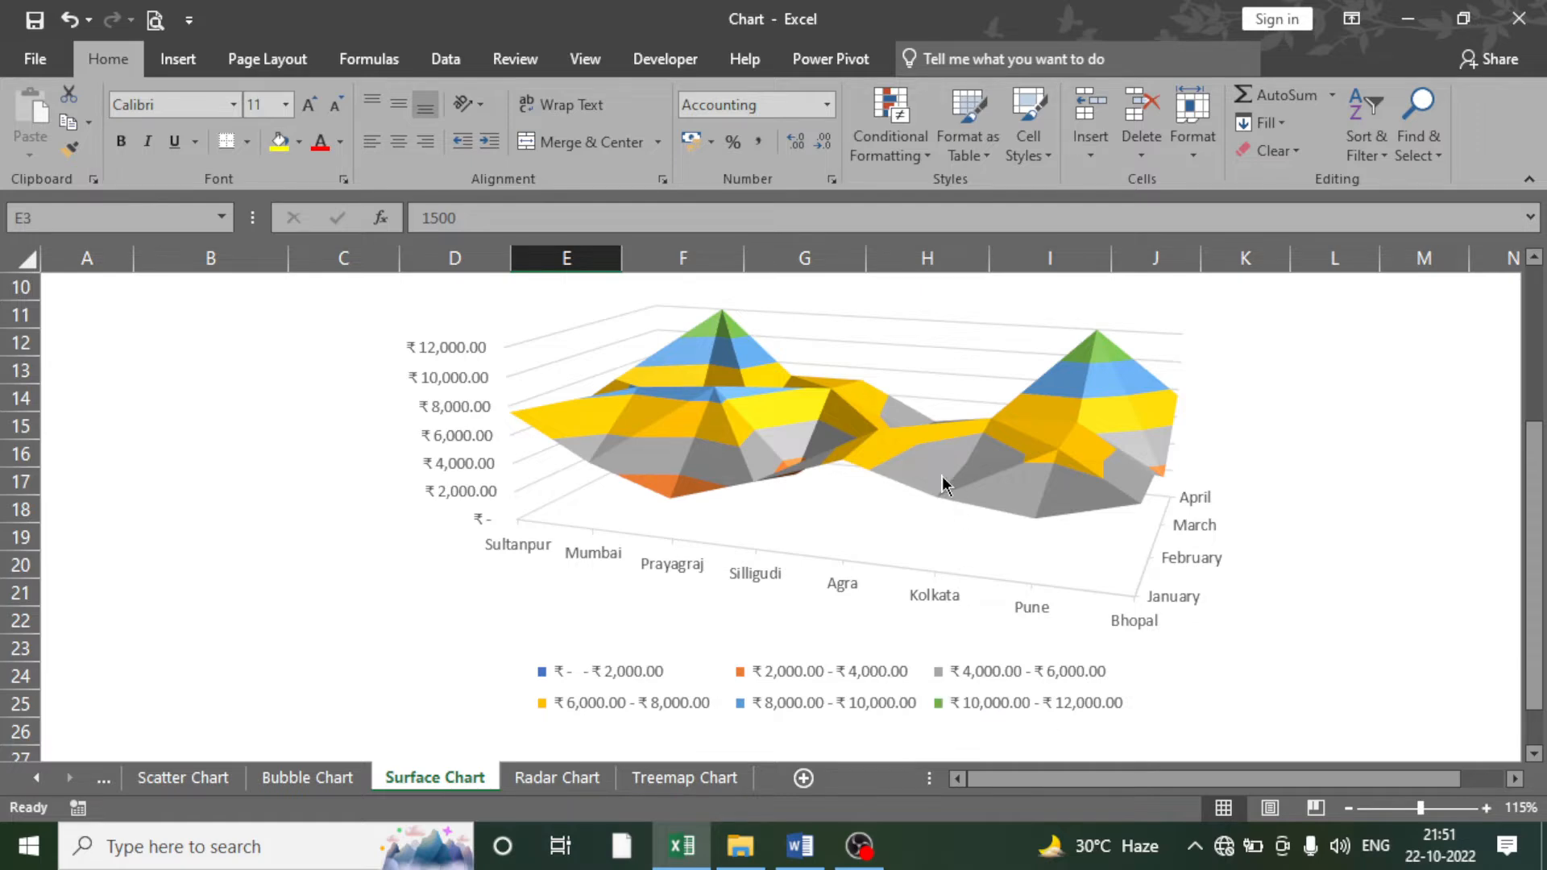
scroll(941, 482, "up", 3)
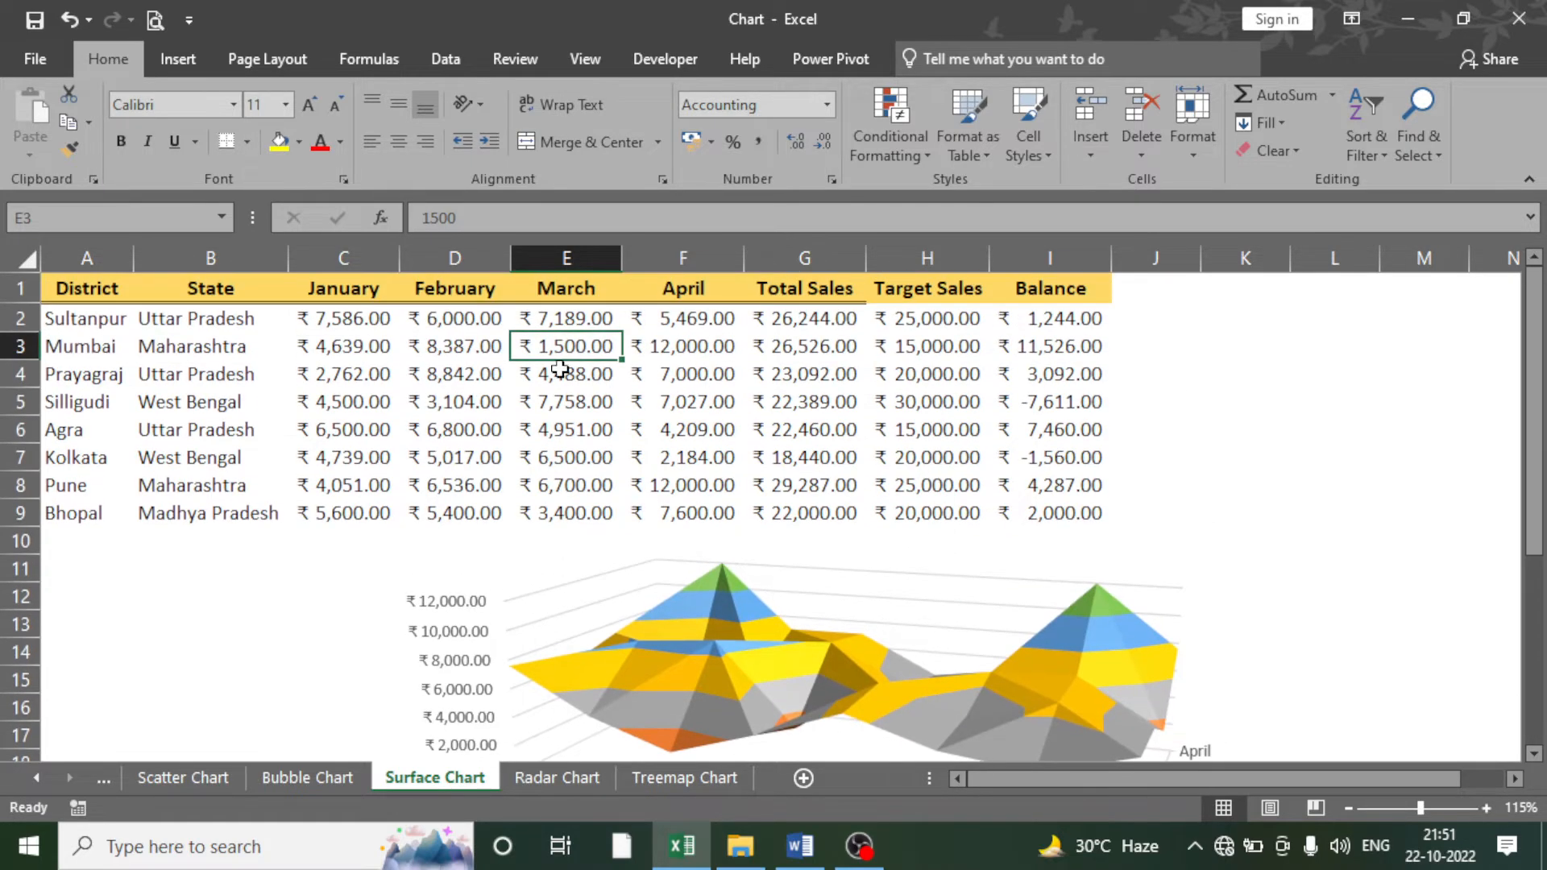
left_click(560, 369)
left_click(549, 402)
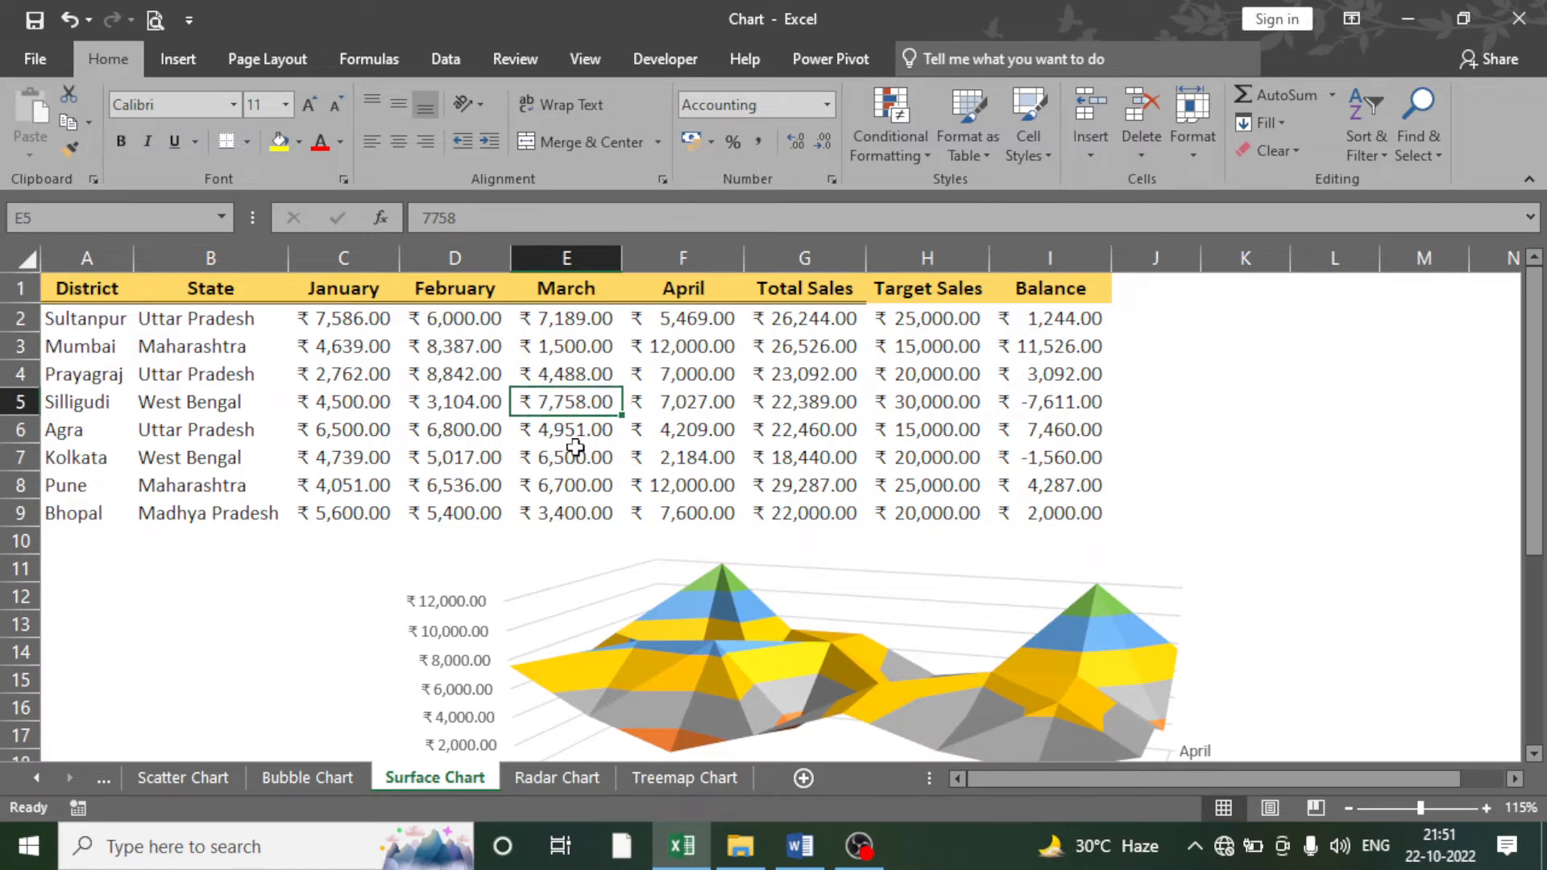
scroll(577, 447, "down", 2)
scroll(581, 445, "down", 2)
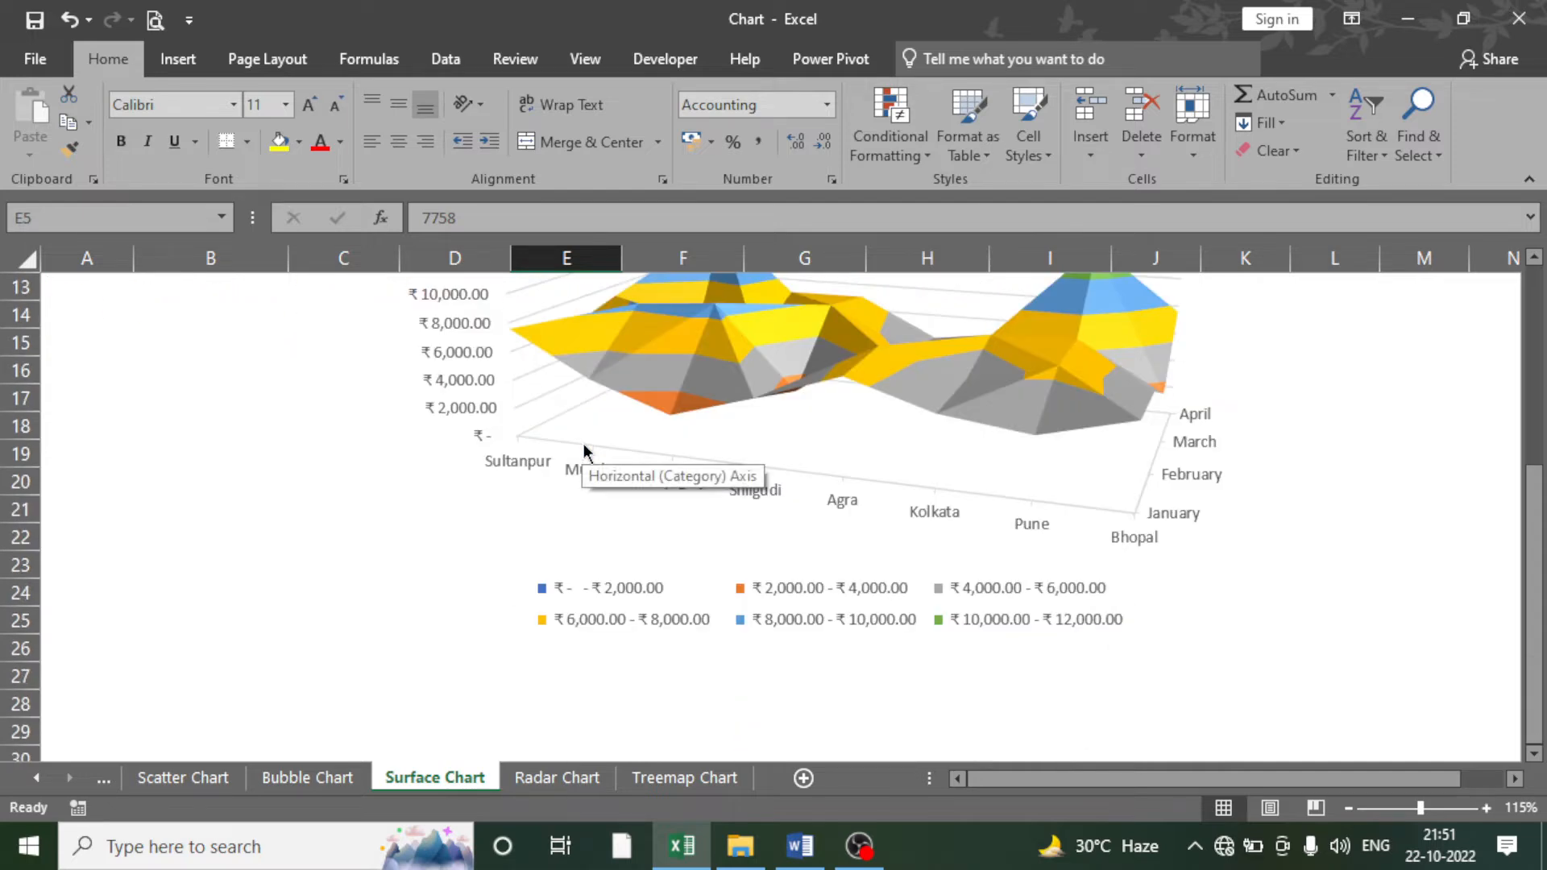
scroll(586, 461, "up", 4)
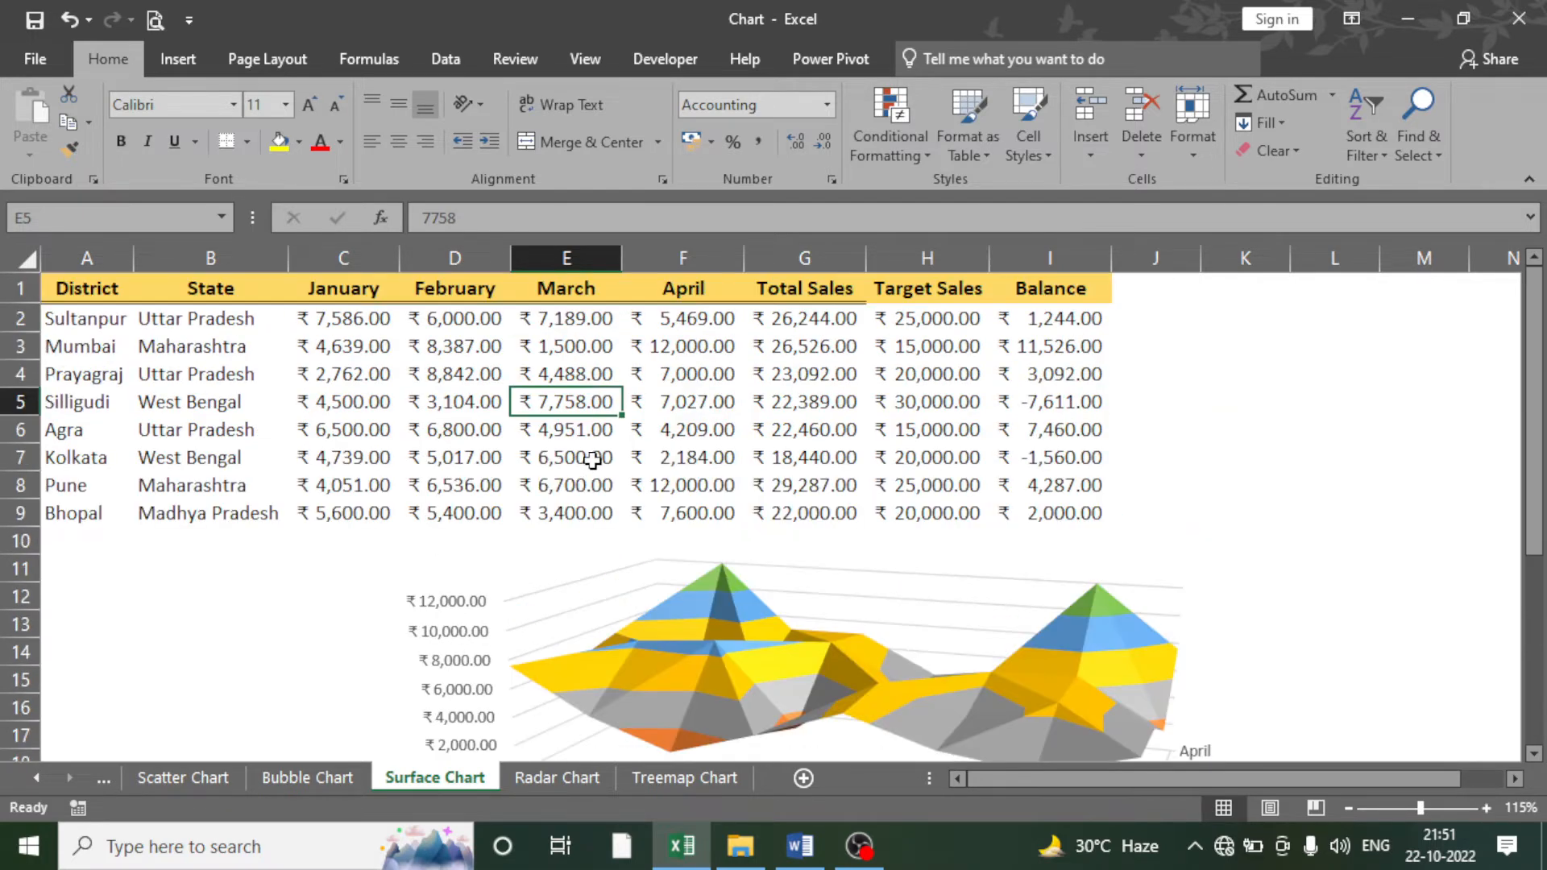
left_click(598, 427)
scroll(589, 440, "down", 3)
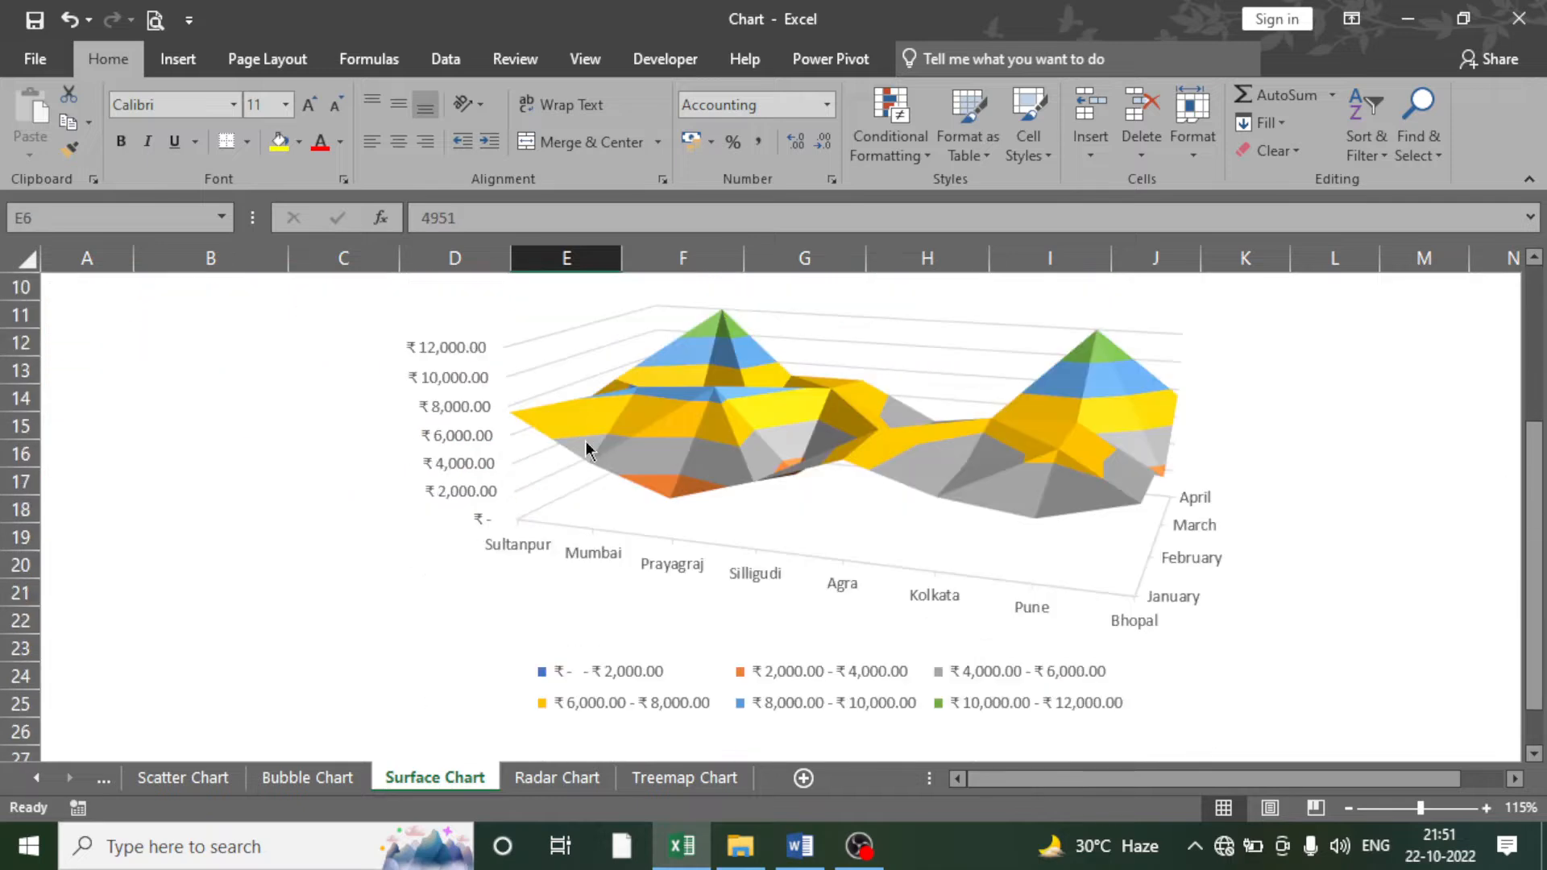
scroll(467, 417, "up", 3)
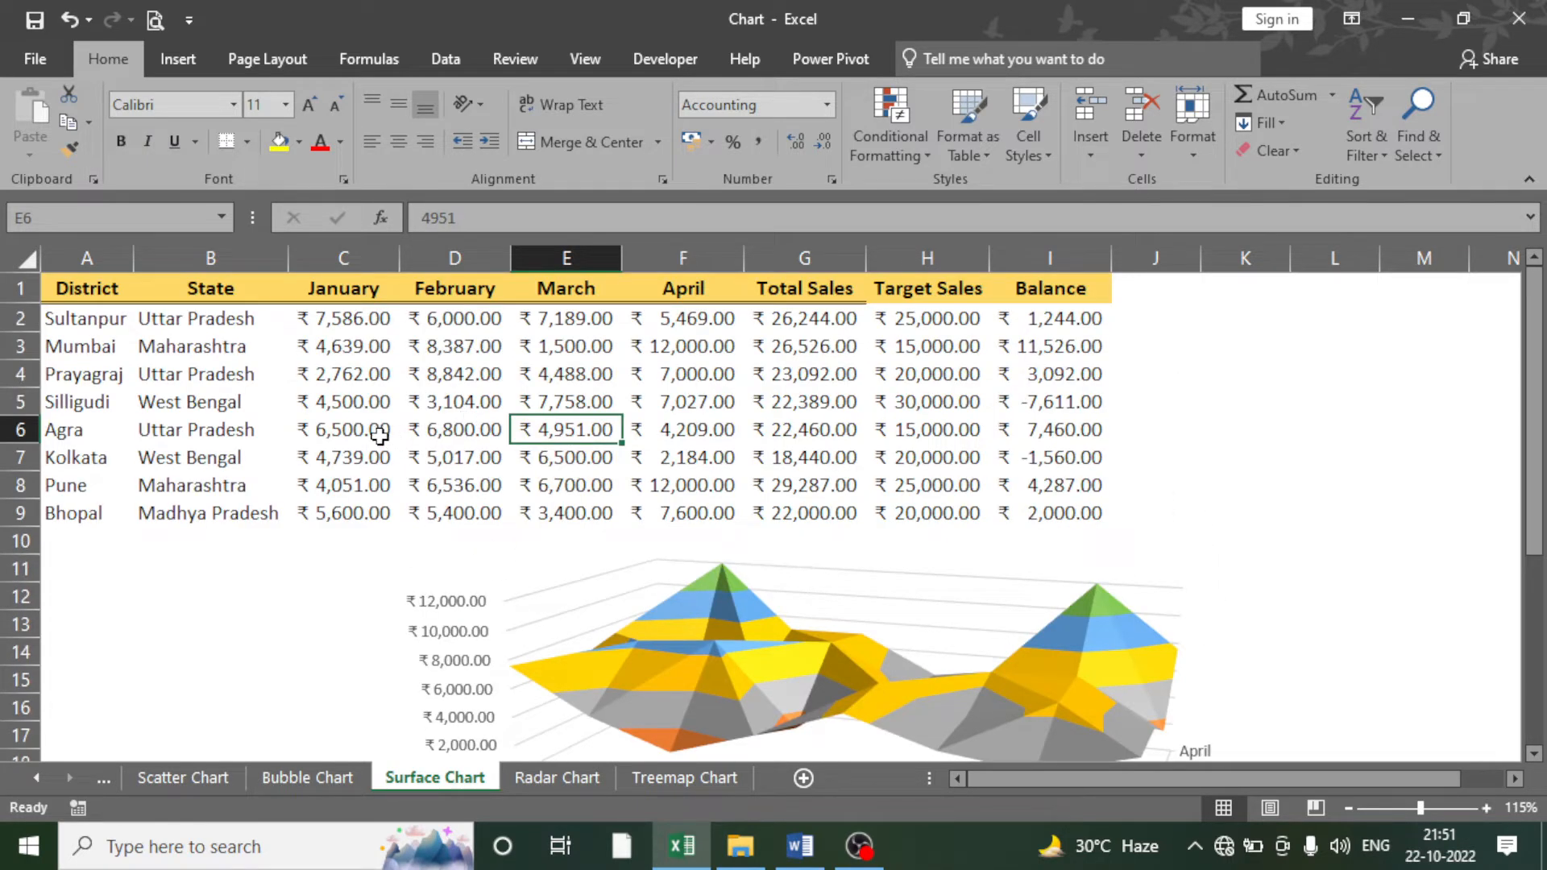
- Review Agra's January and February sales cells alongside the surface chart
left_click(371, 427)
left_click(481, 419)
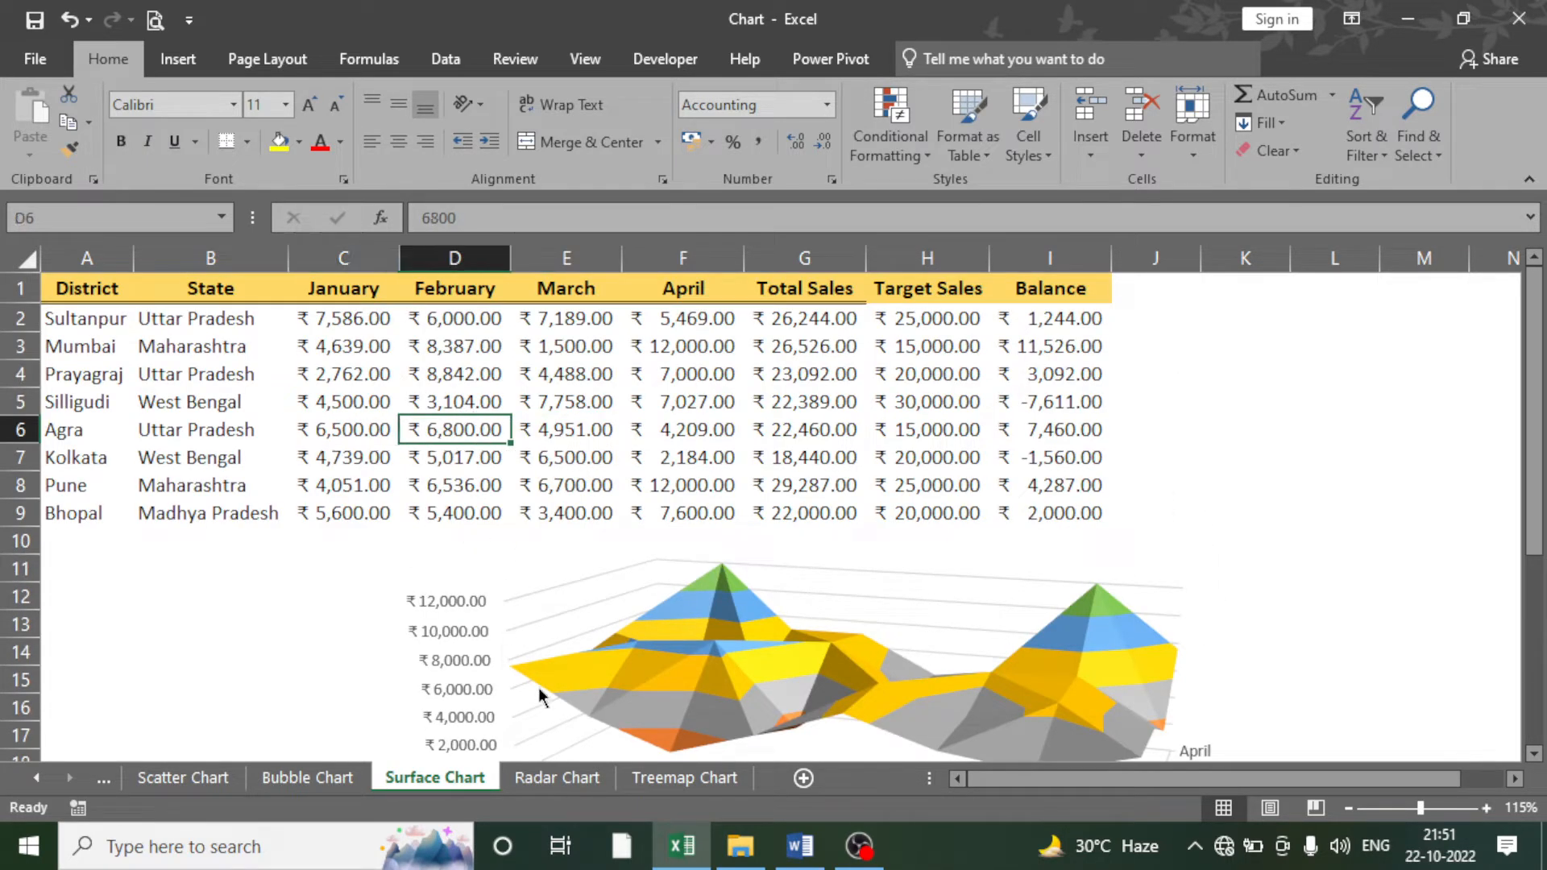
- Copy the district, state and January to April data (A1:F9) from the Surface Chart sheet into the Radar Chart sheet at A1
left_click(556, 775)
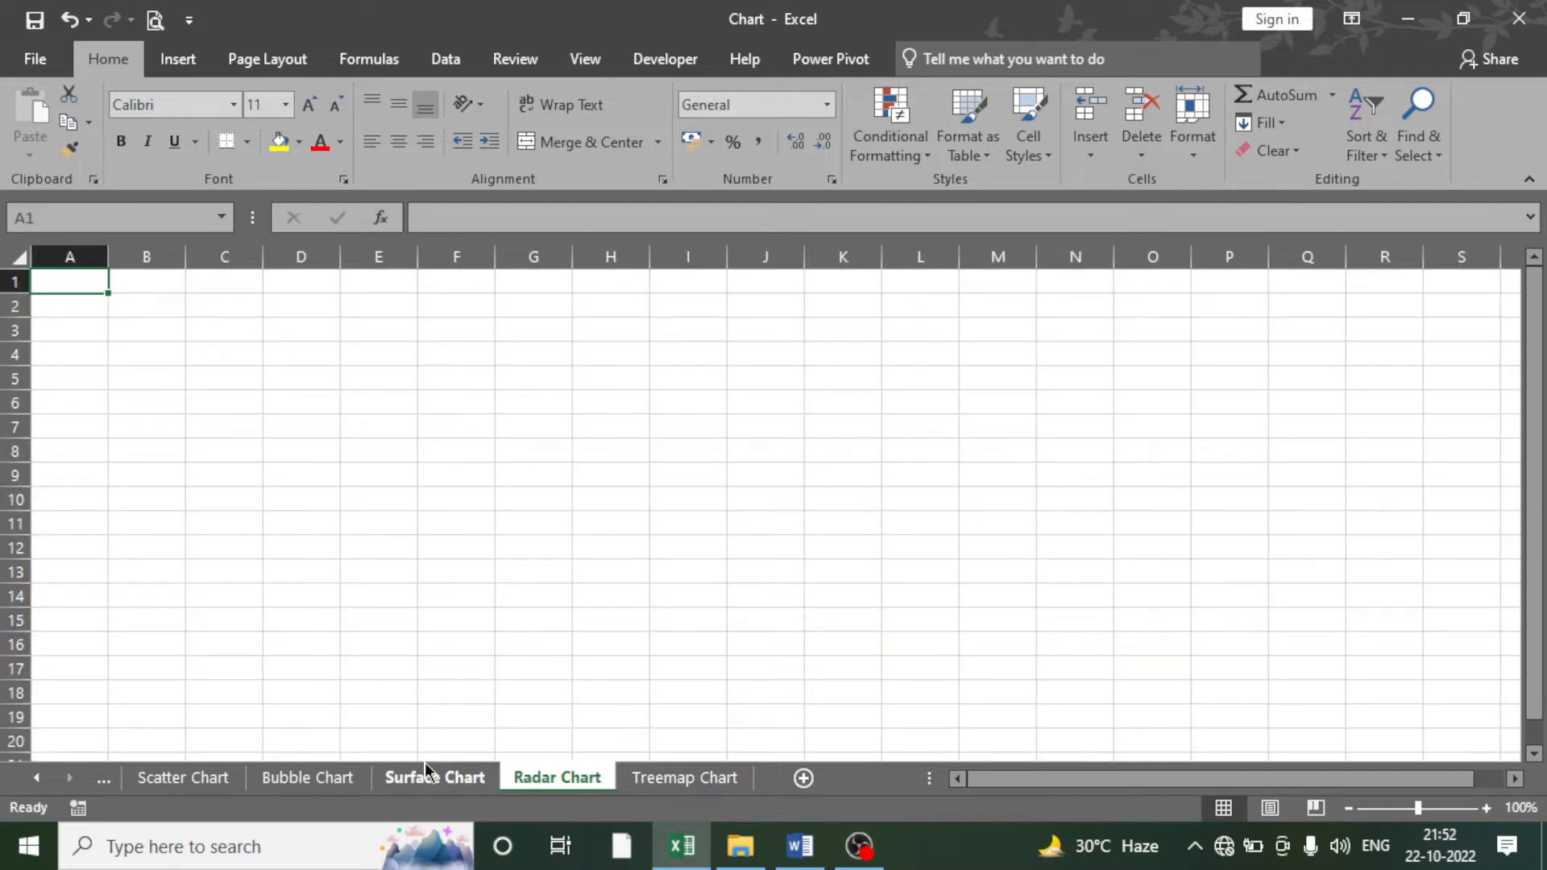
left_click(424, 766)
left_click(231, 380)
left_click_drag(92, 279, 1033, 511)
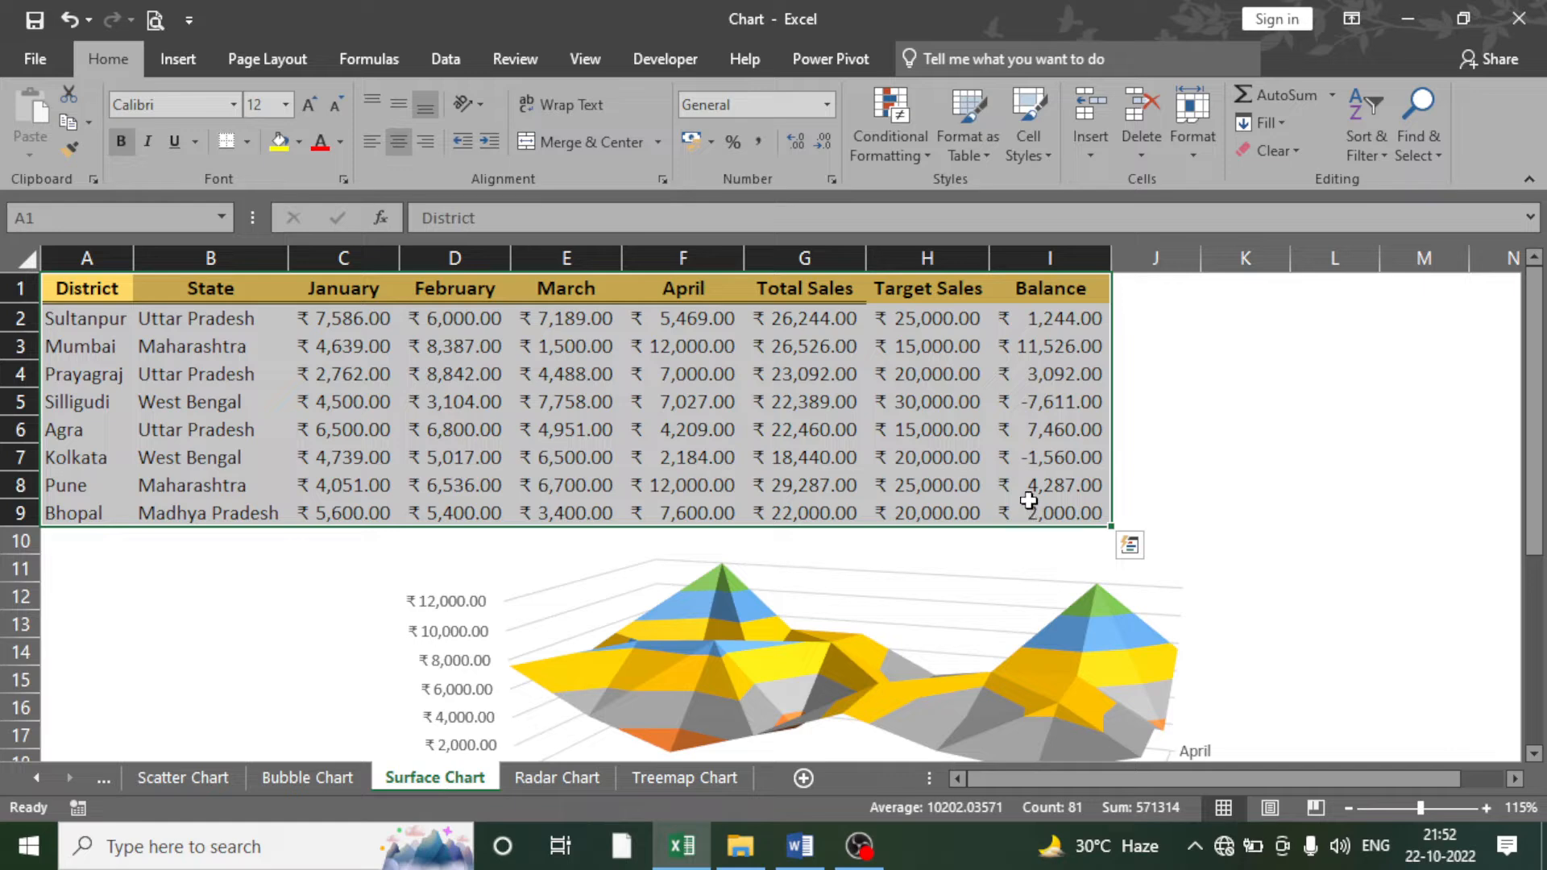
left_click(455, 373)
left_click_drag(69, 286, 695, 513)
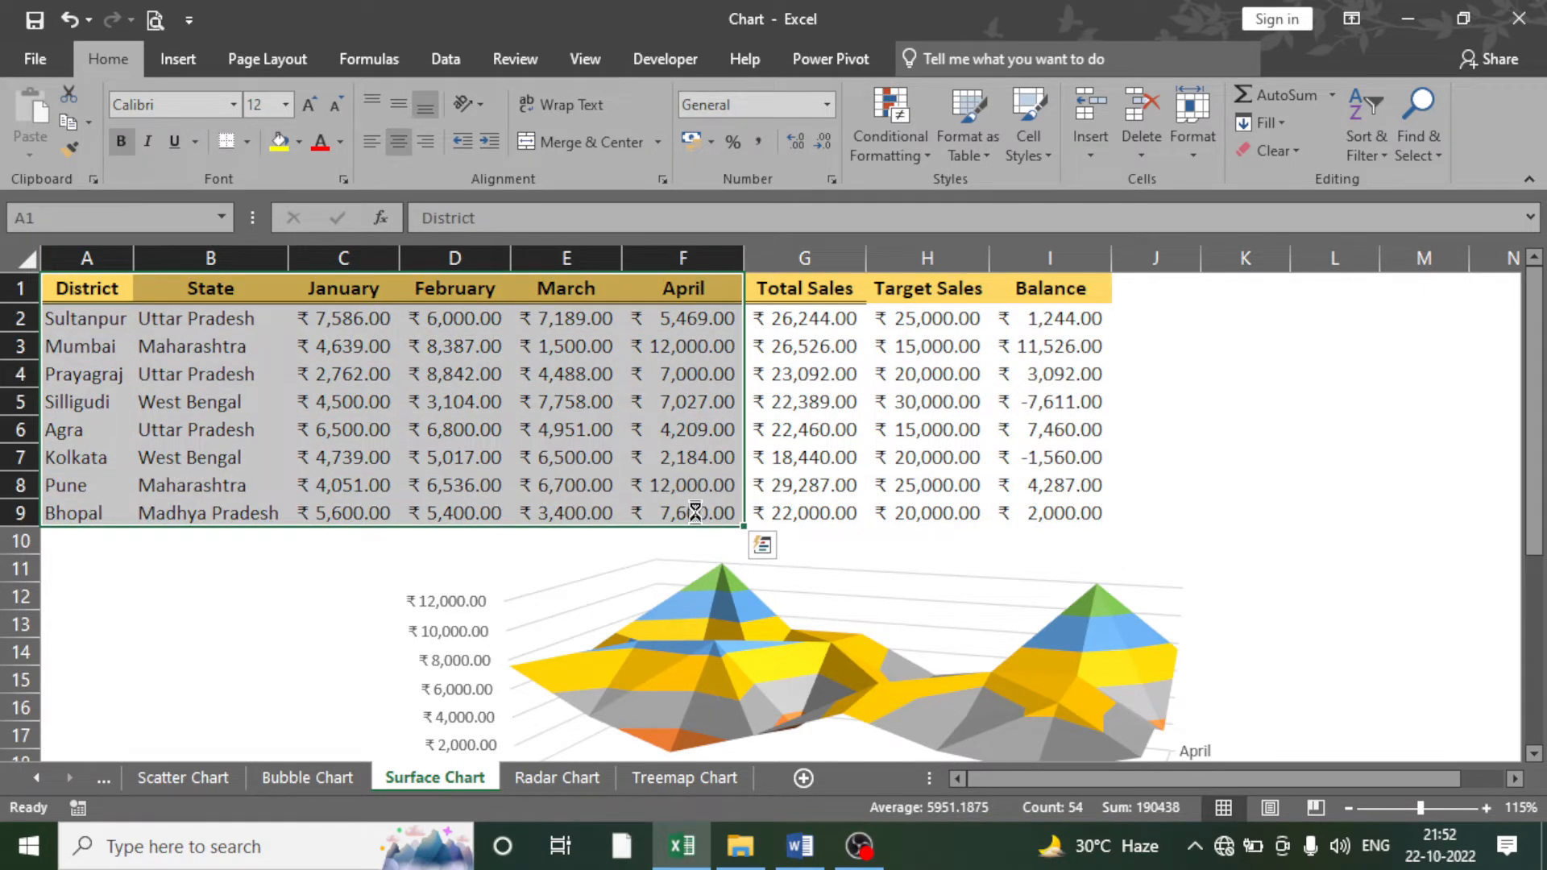
key("ctrl+c")
left_click(556, 777)
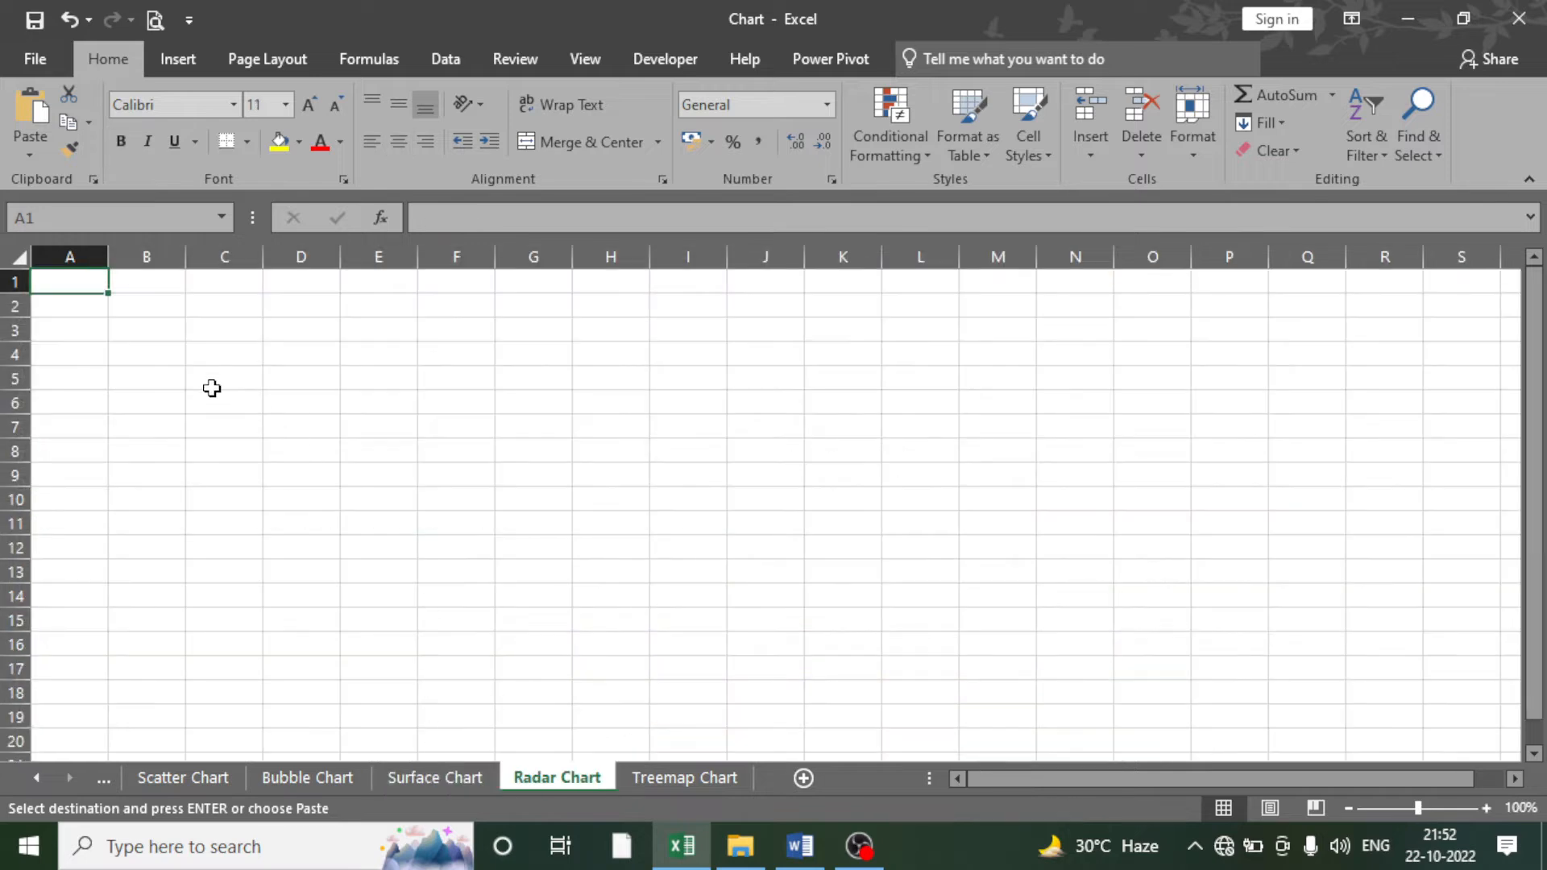
key("ctrl+v")
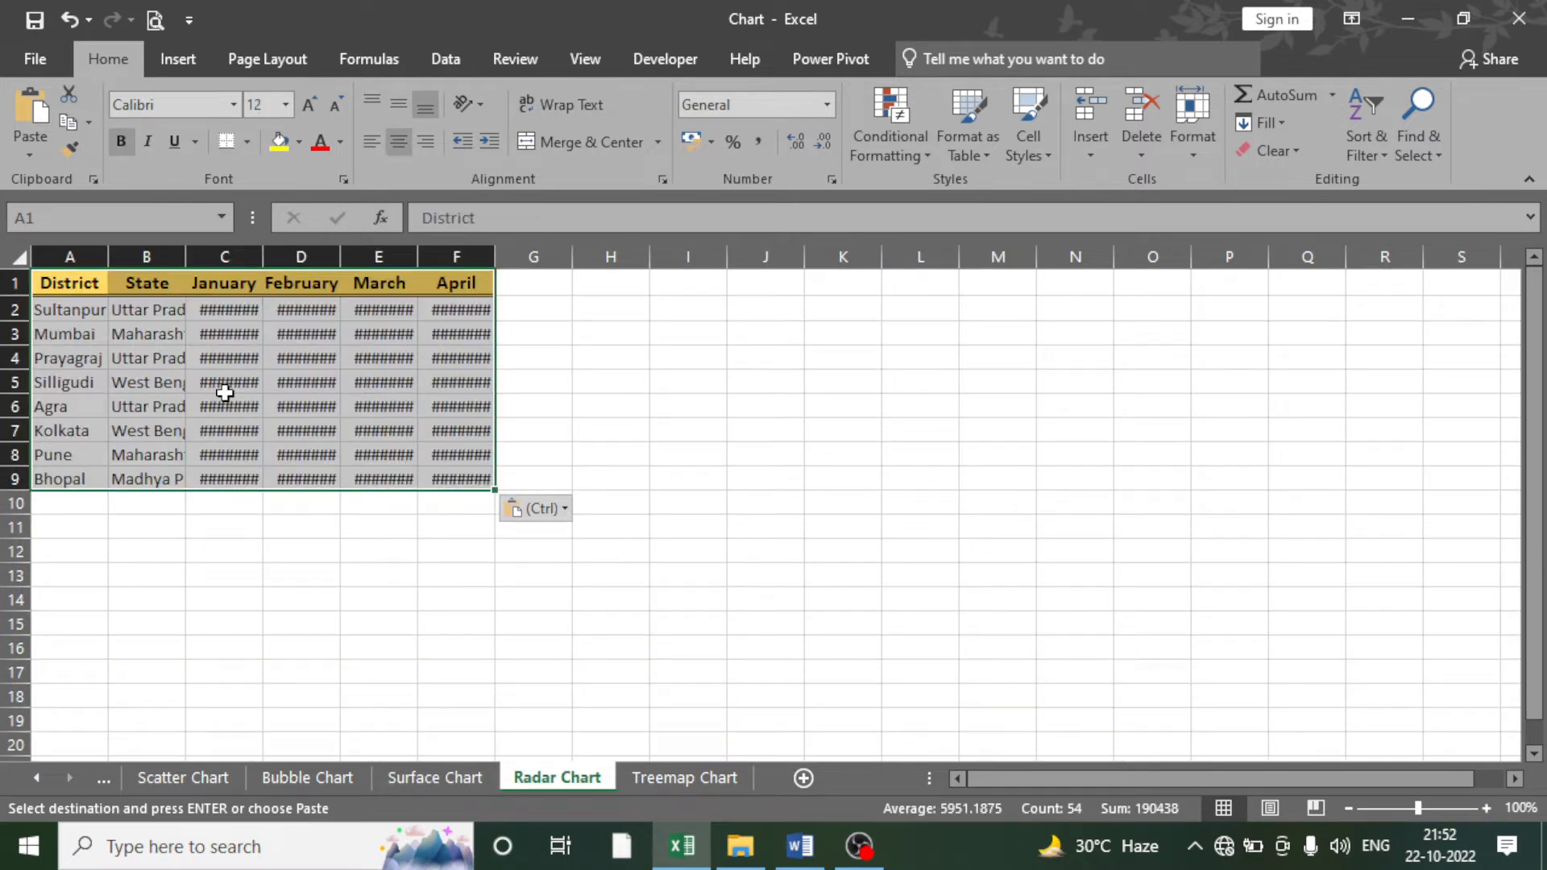
- Enlarge the Radar Chart sheet's view to 115% and autofit all column widths so the sales values show in full
left_click(18, 256)
double_click(107, 257)
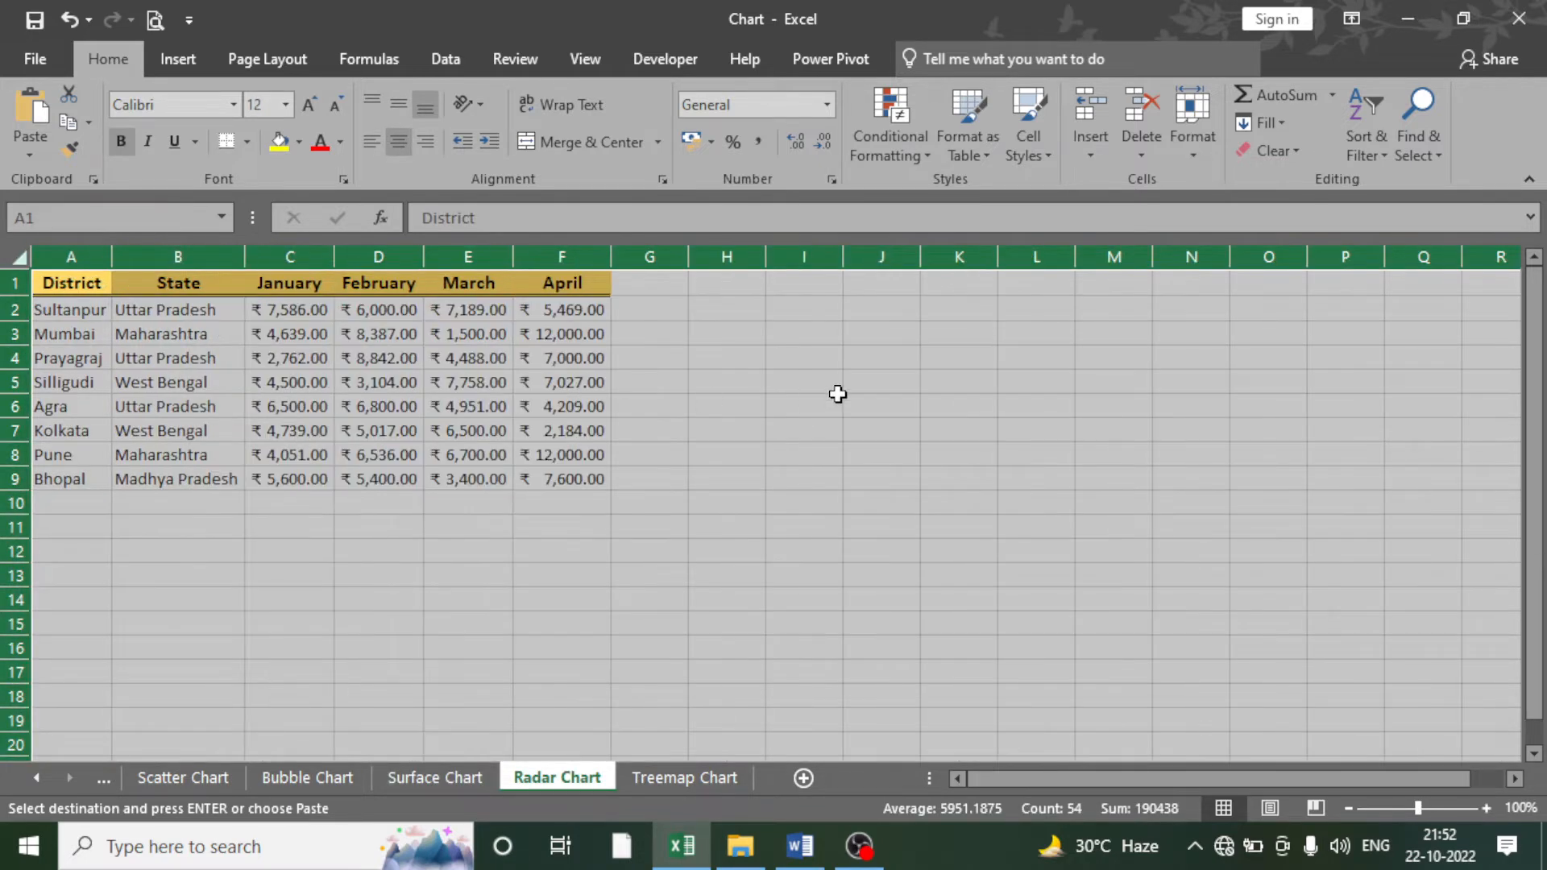
left_click(822, 408)
scroll(812, 423, "up", 1, "ctrl")
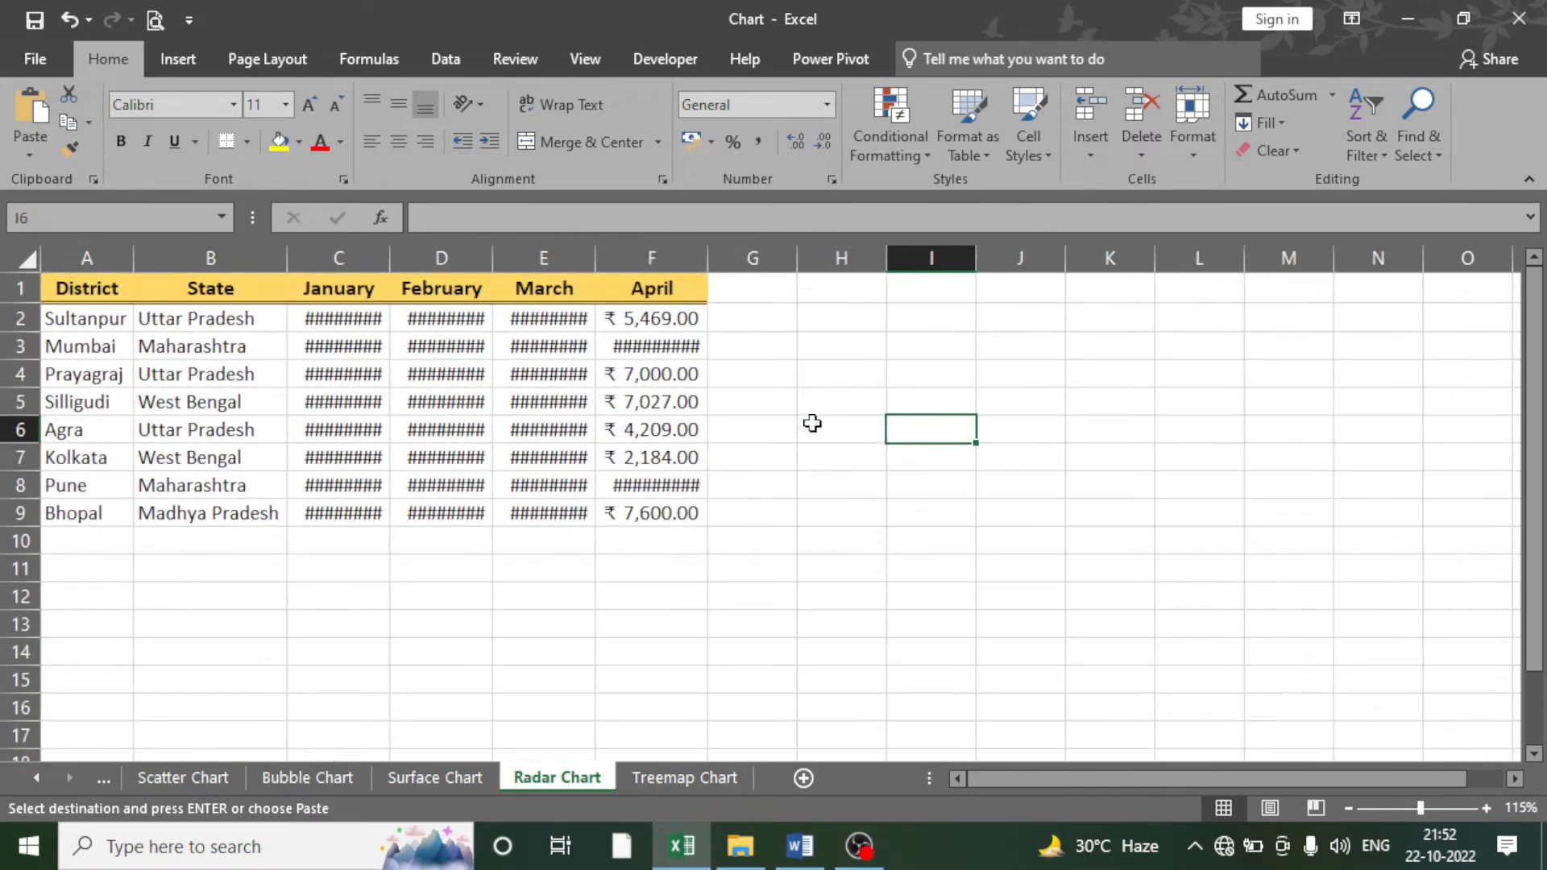
left_click(16, 256)
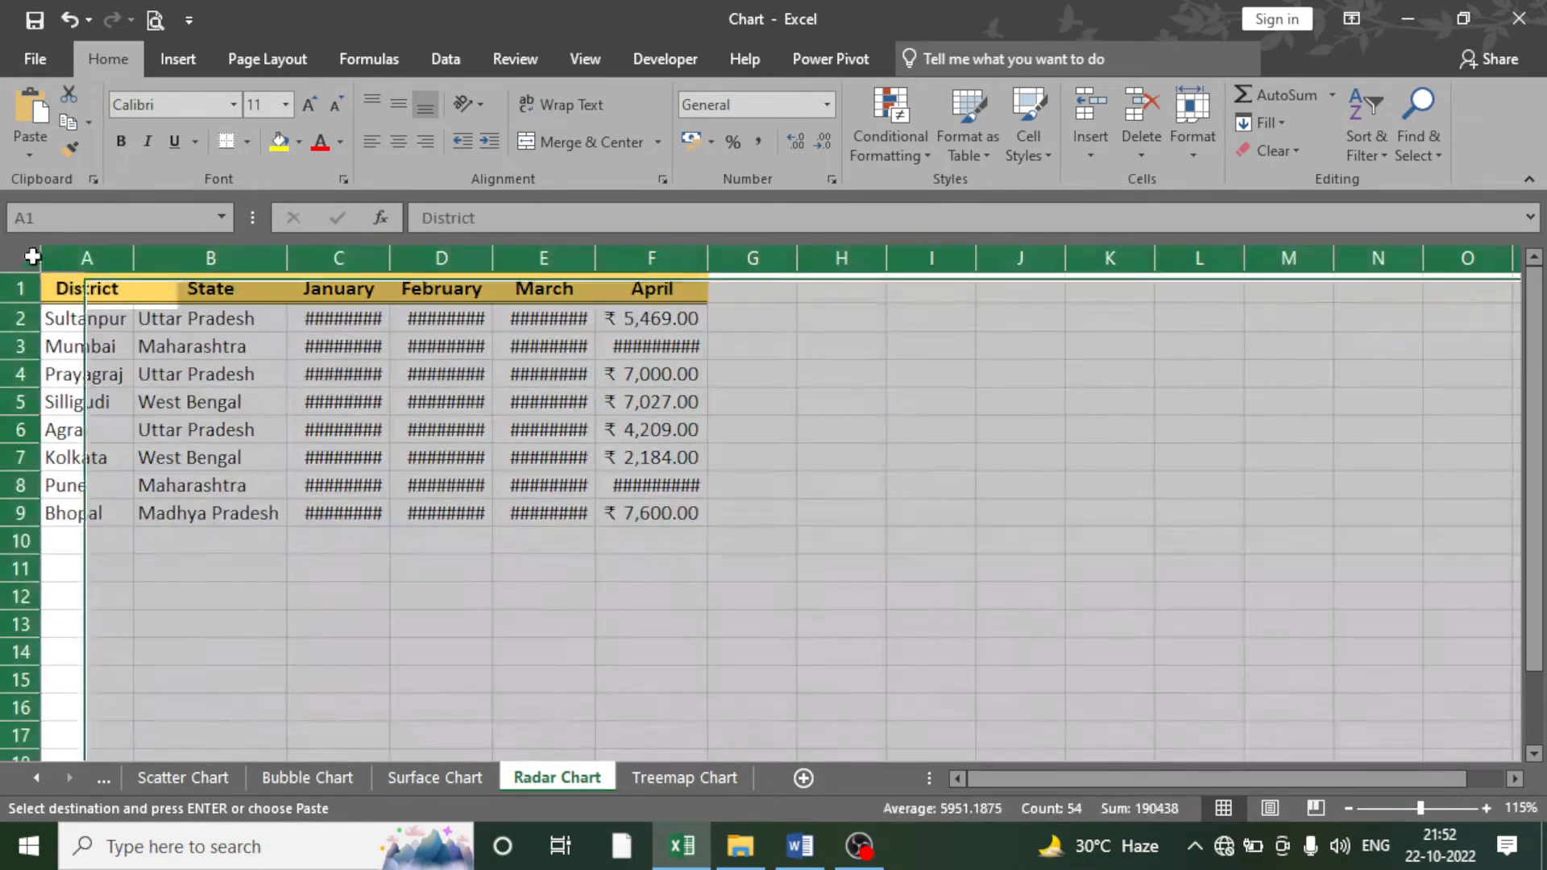
double_click(134, 257)
left_click(418, 348)
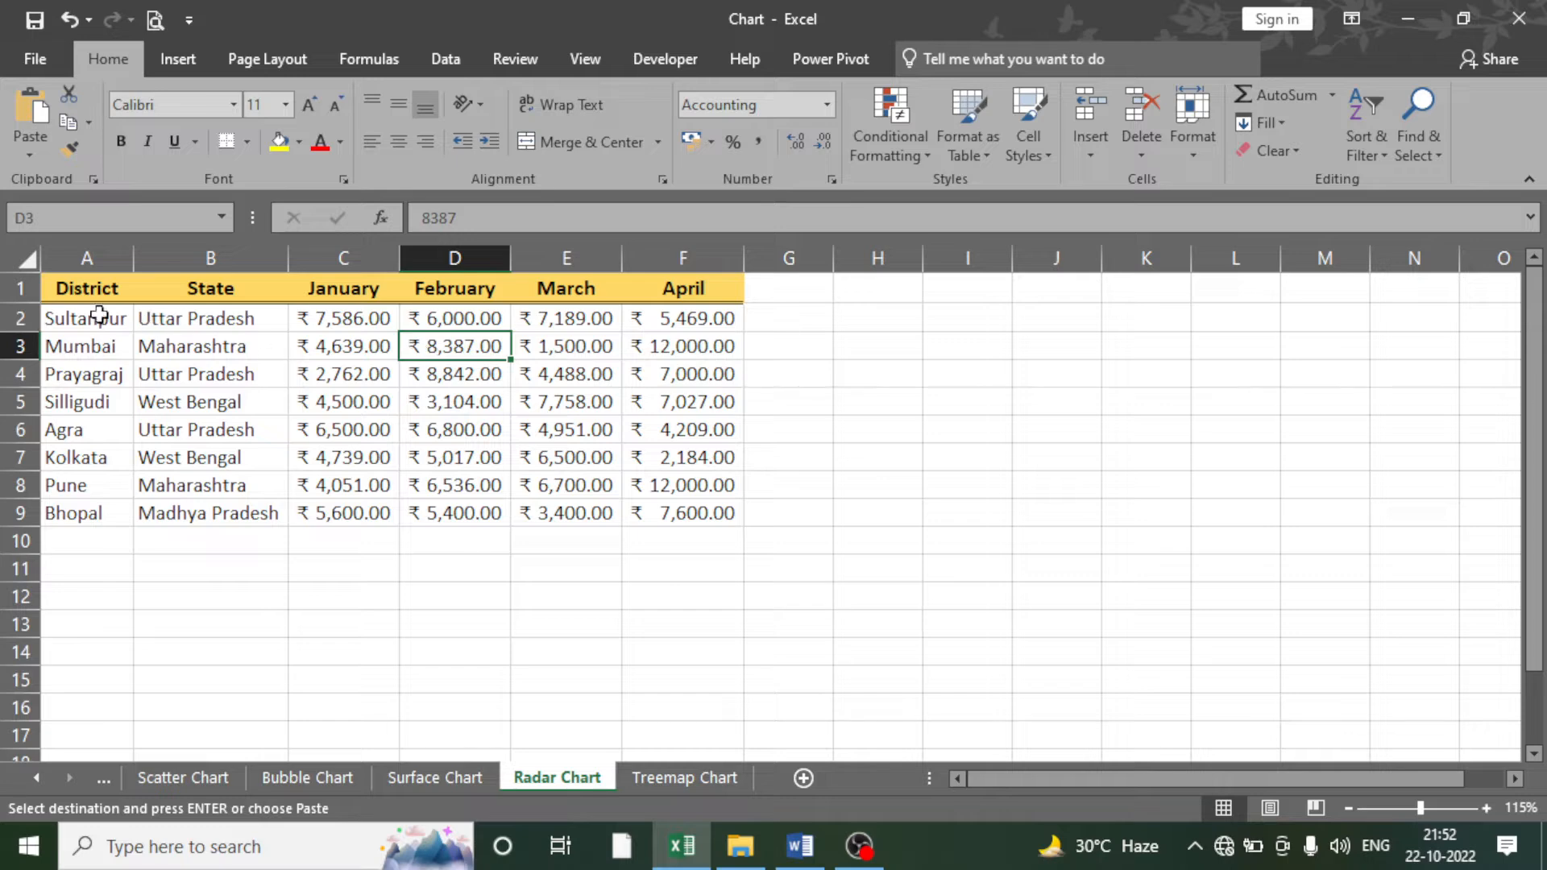
- Insert a radar chart from the district names in A1:A9 and the January to April sales in C1:F9
left_click_drag(89, 289, 83, 514)
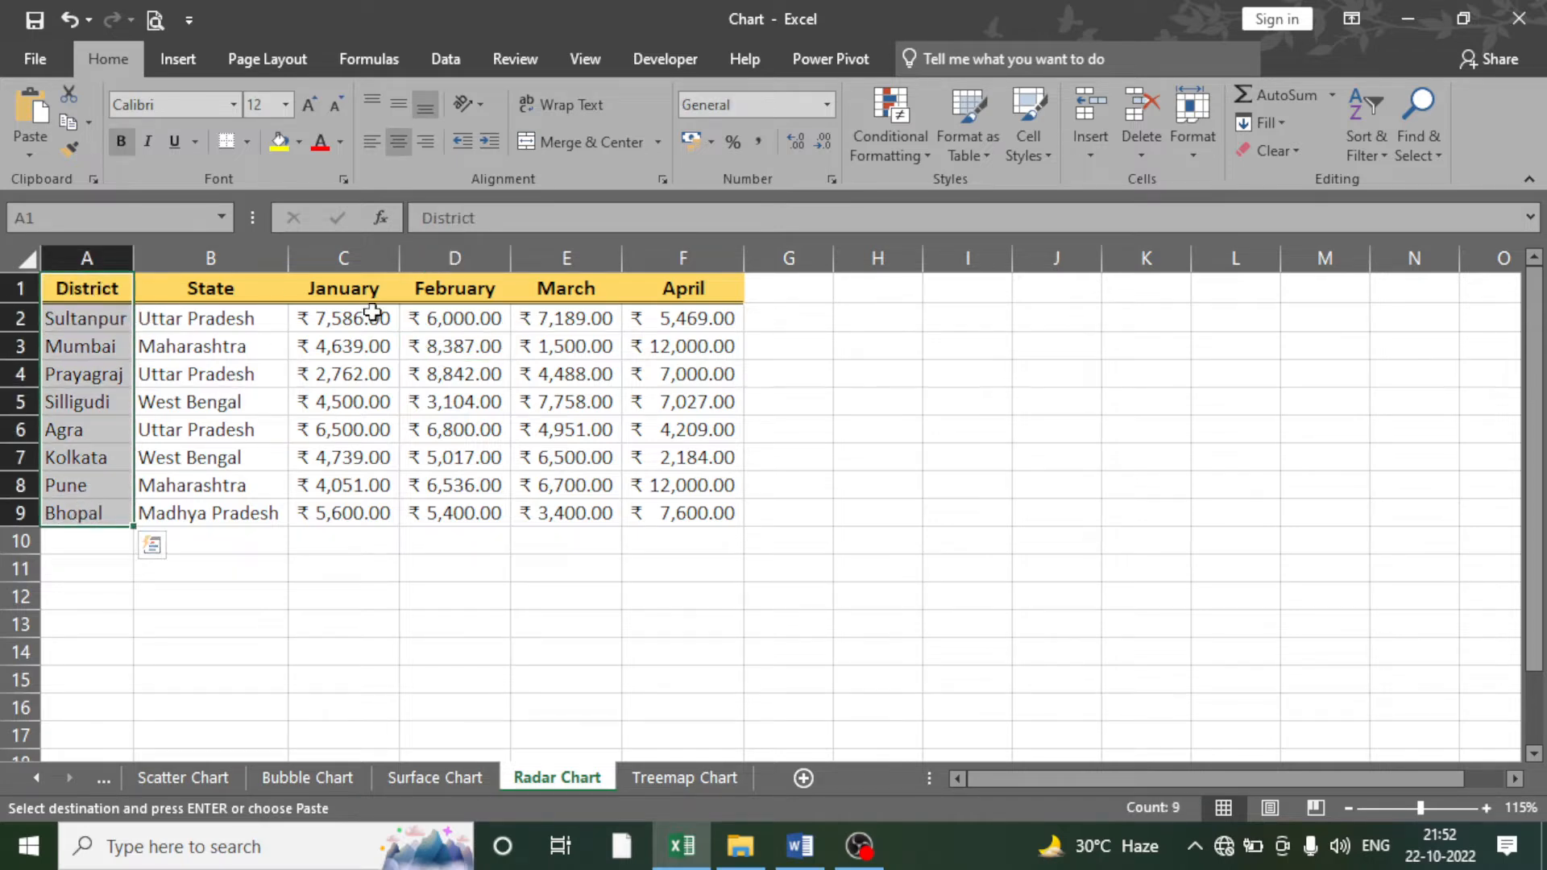
left_click_drag(355, 288, 688, 512)
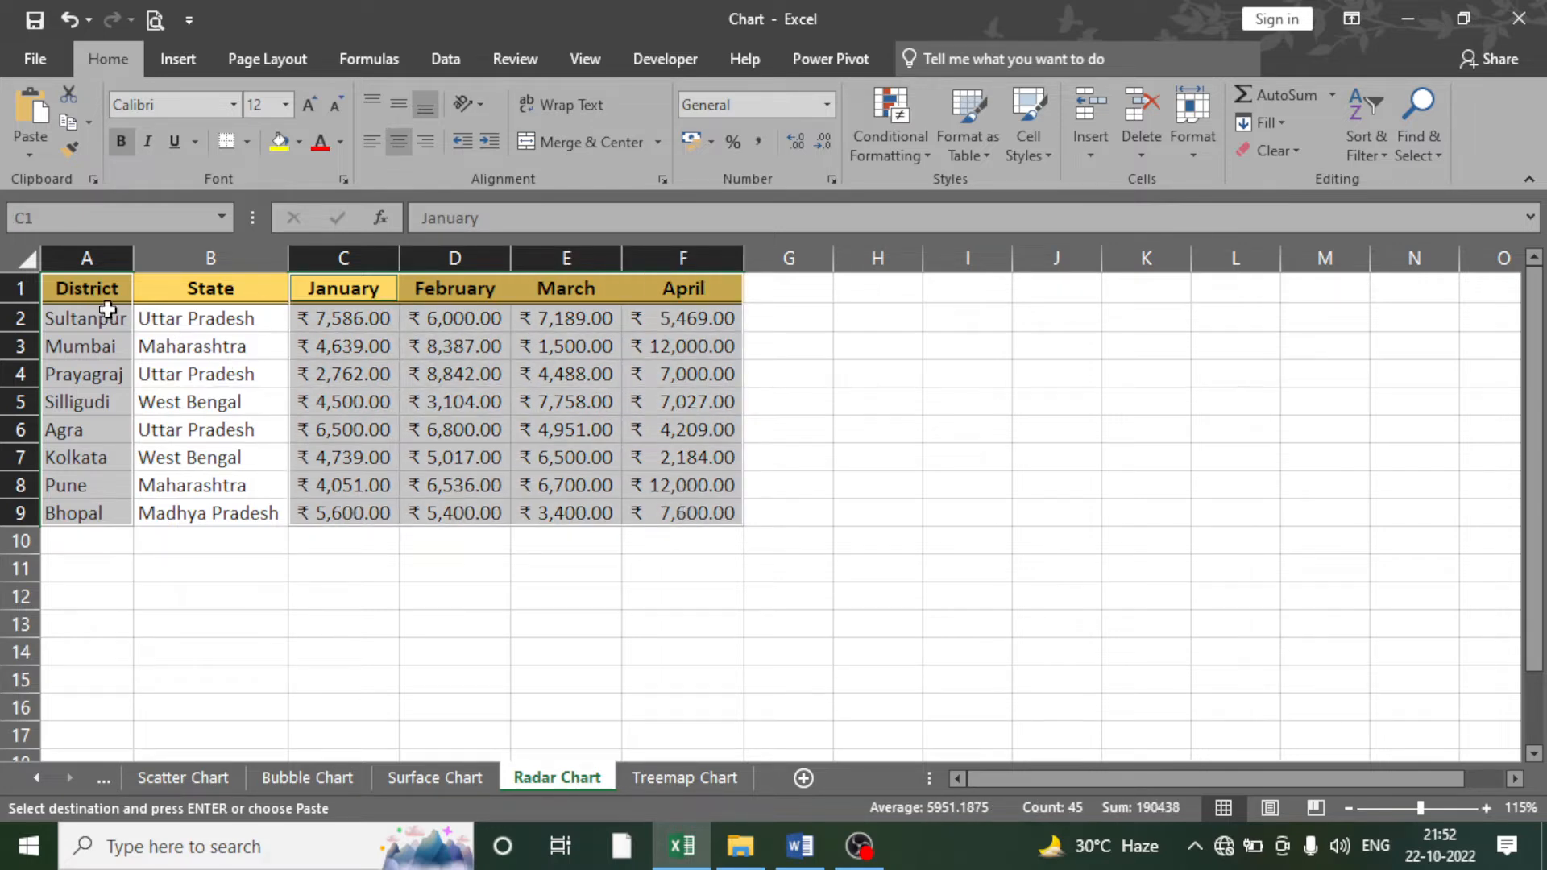
left_click(177, 58)
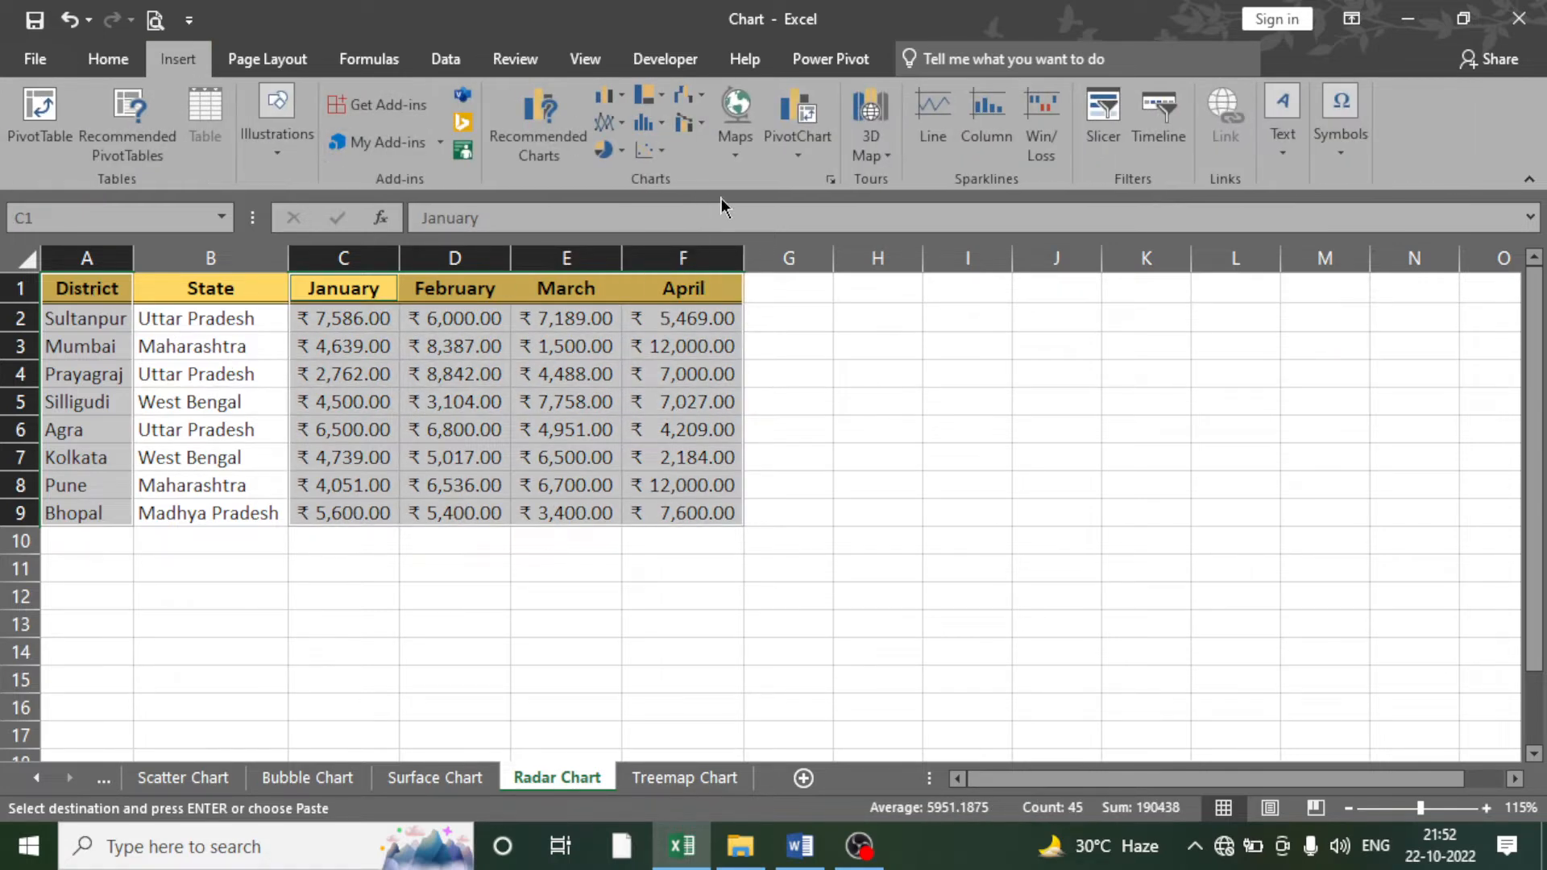
left_click(828, 181)
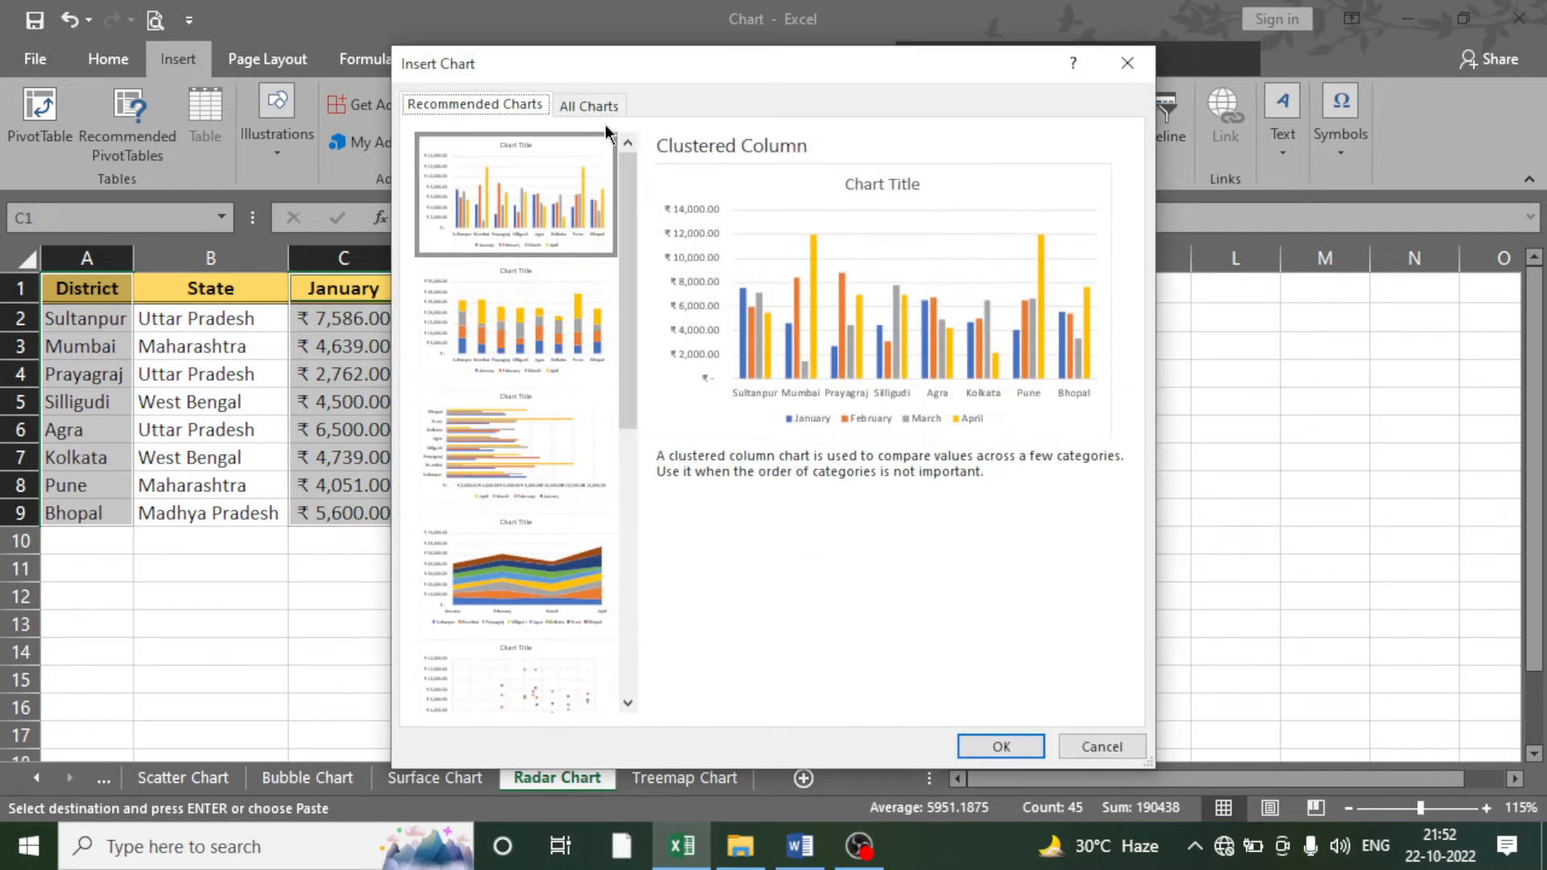
left_click(603, 111)
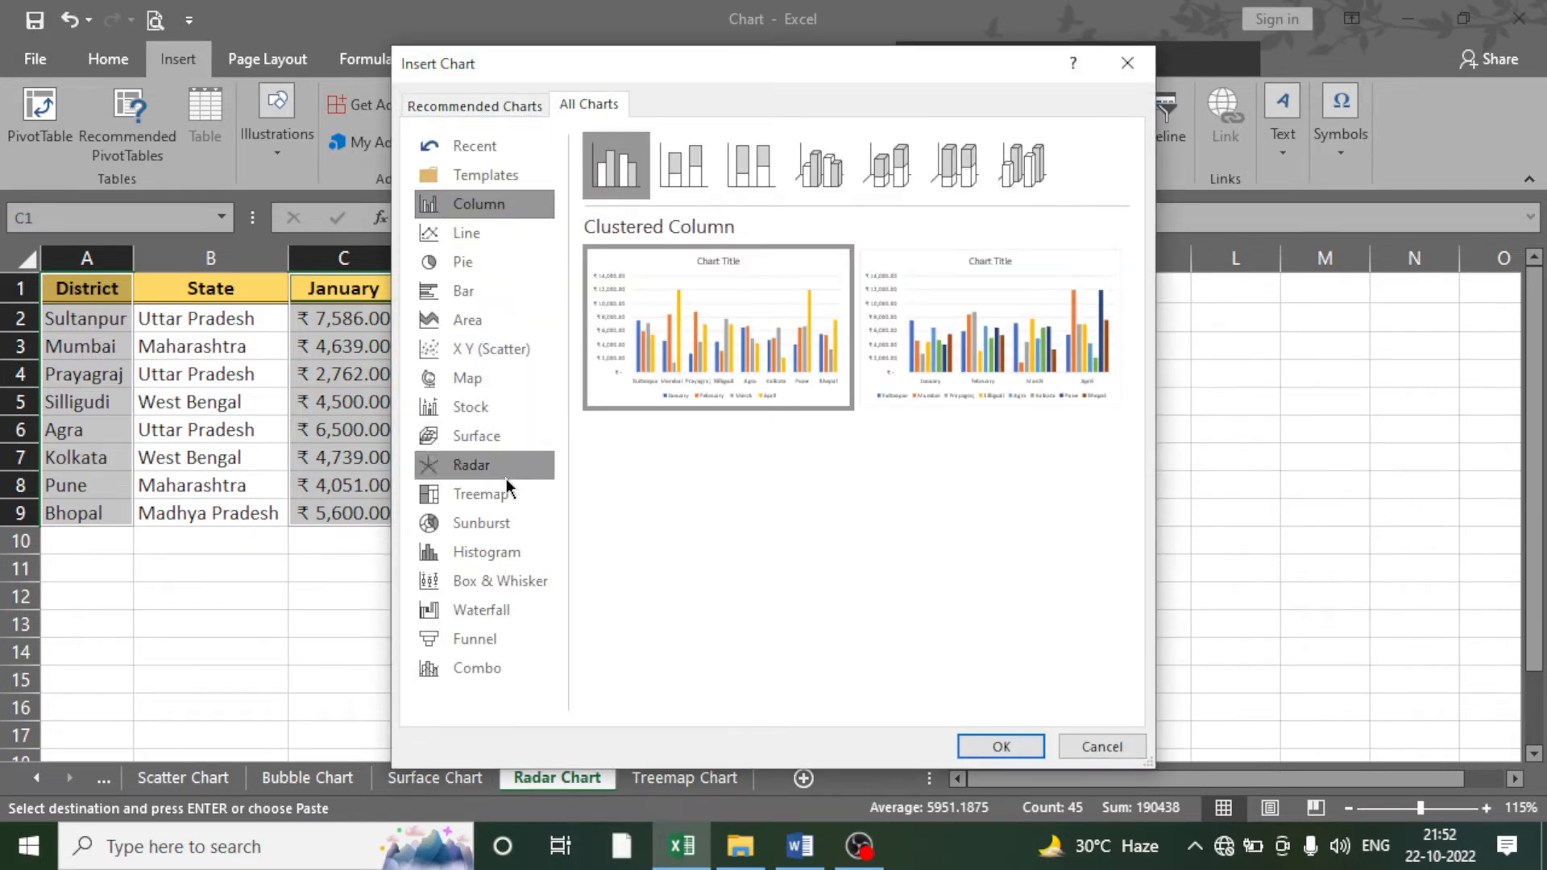
left_click(480, 469)
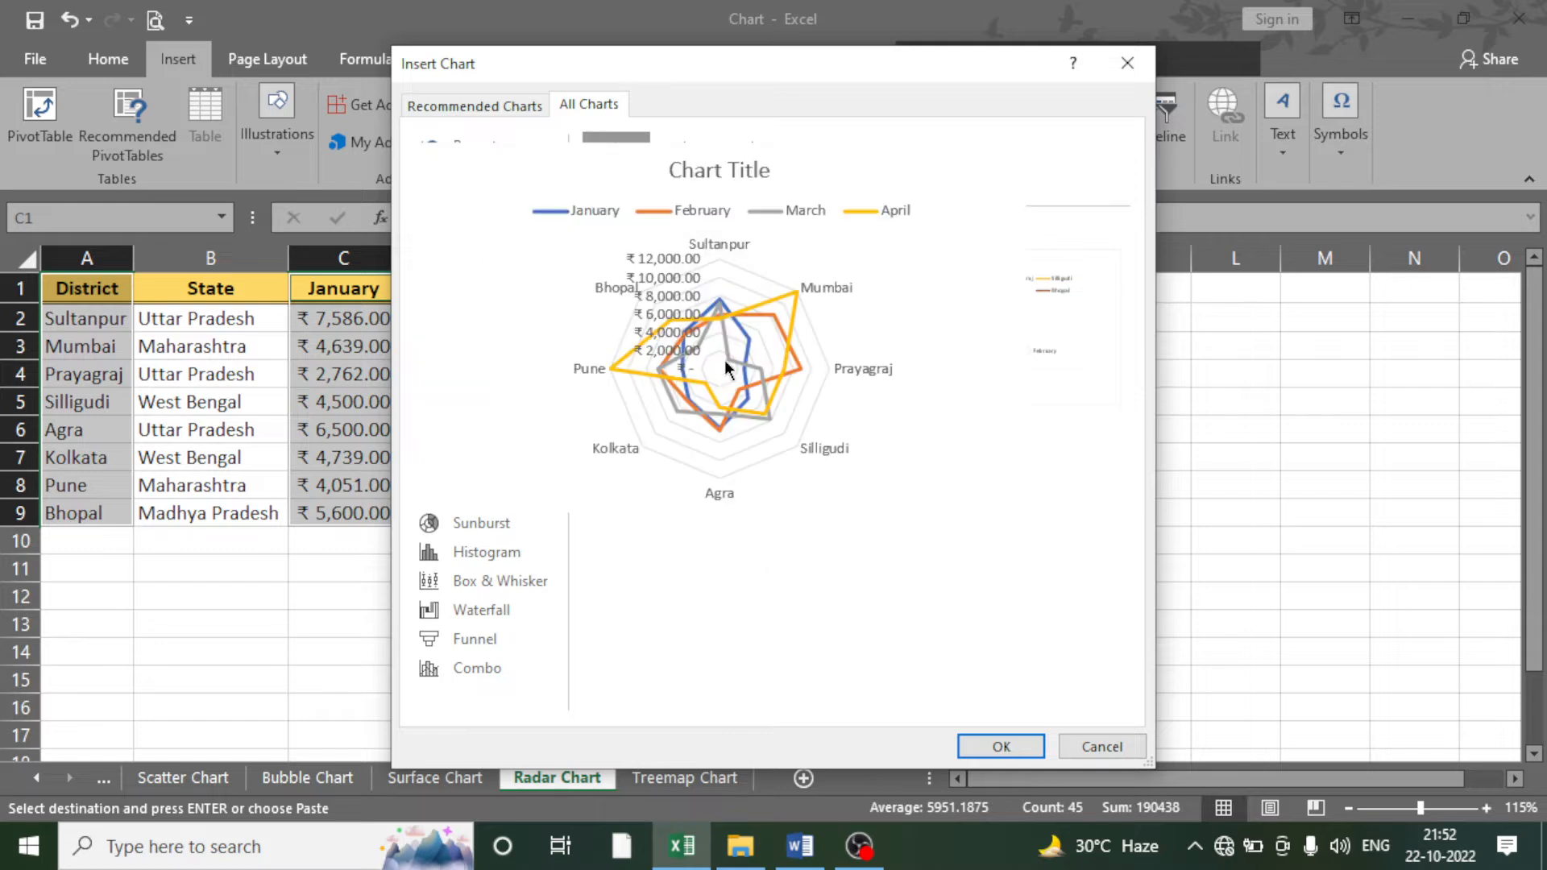
left_click(1003, 744)
- Place the radar chart beside the sales table and enlarge it to about 8.67 cm high by 13.97 cm wide
left_click_drag(976, 337, 1281, 306)
scroll(1428, 603, "down", 1)
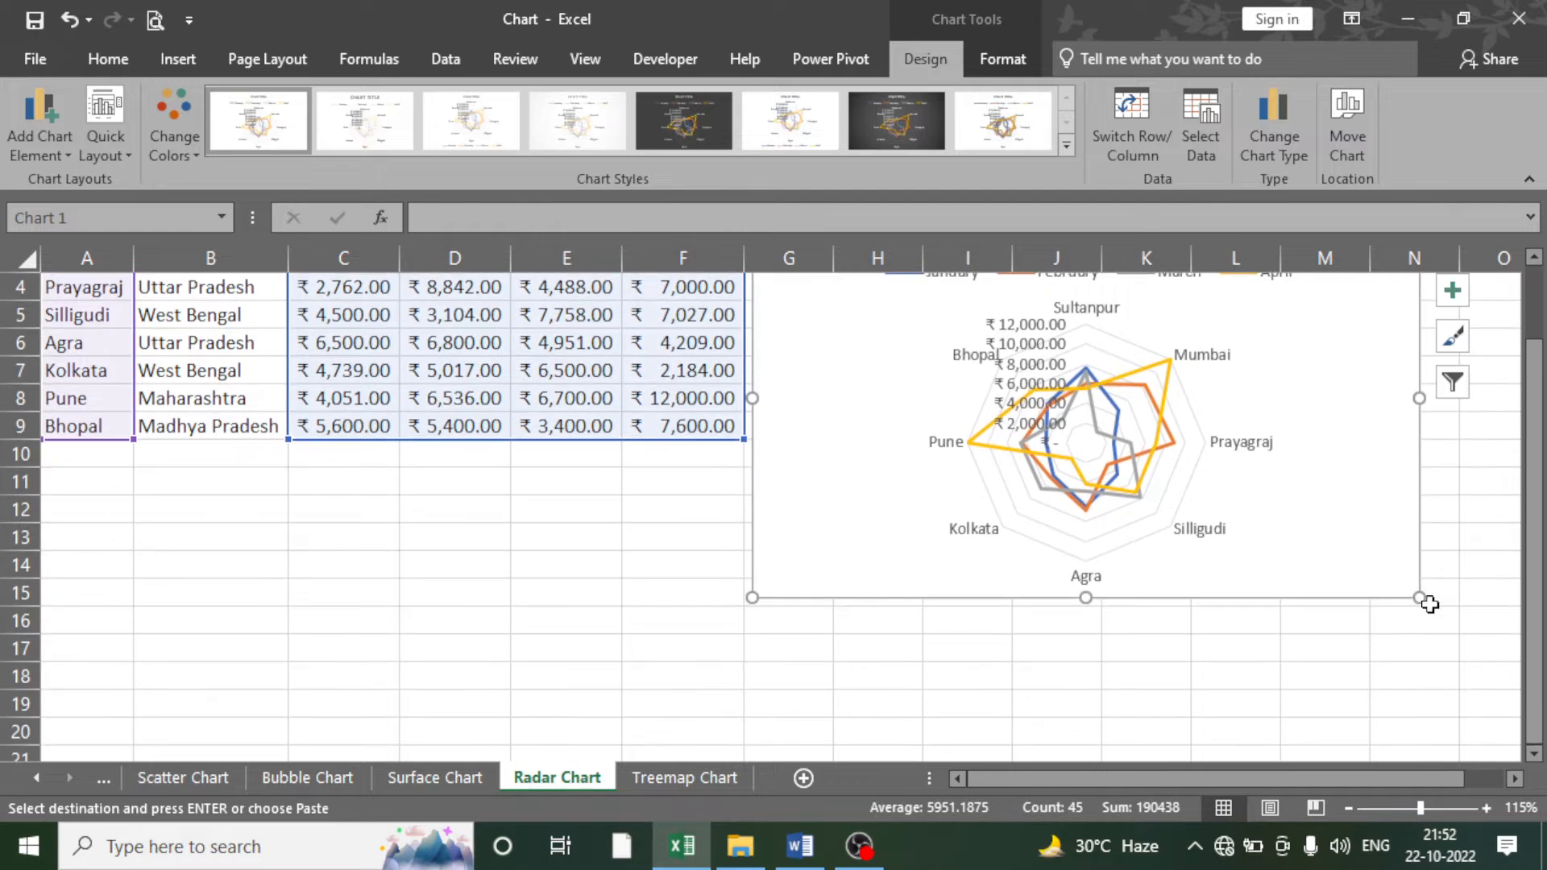
left_click_drag(1421, 598, 1487, 652)
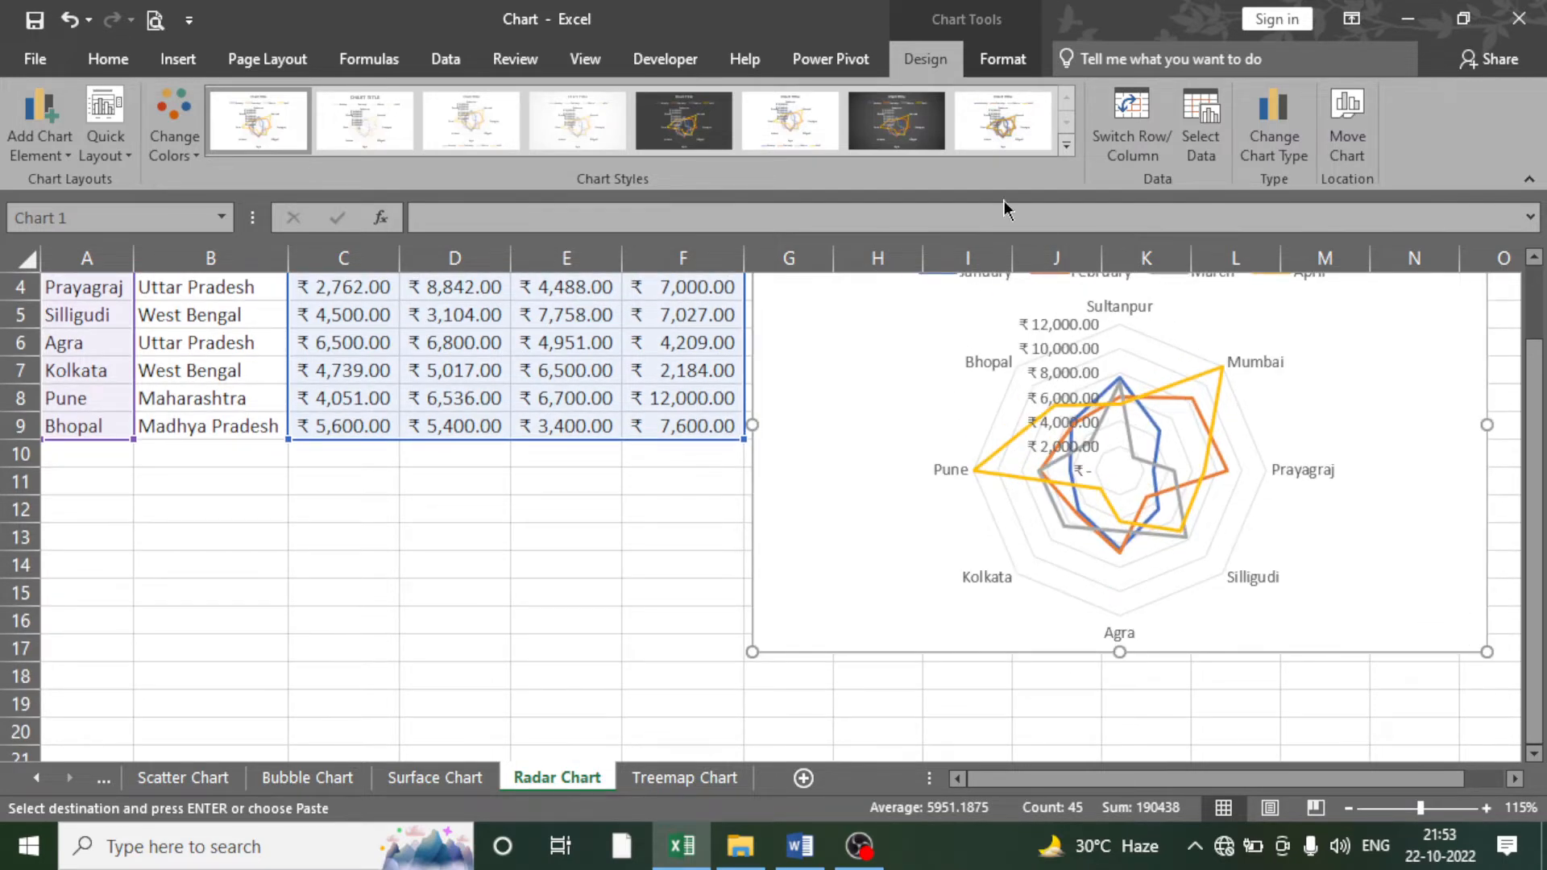
- Set the radar chart's chart area to no fill and no outline
left_click(1003, 59)
left_click(640, 95)
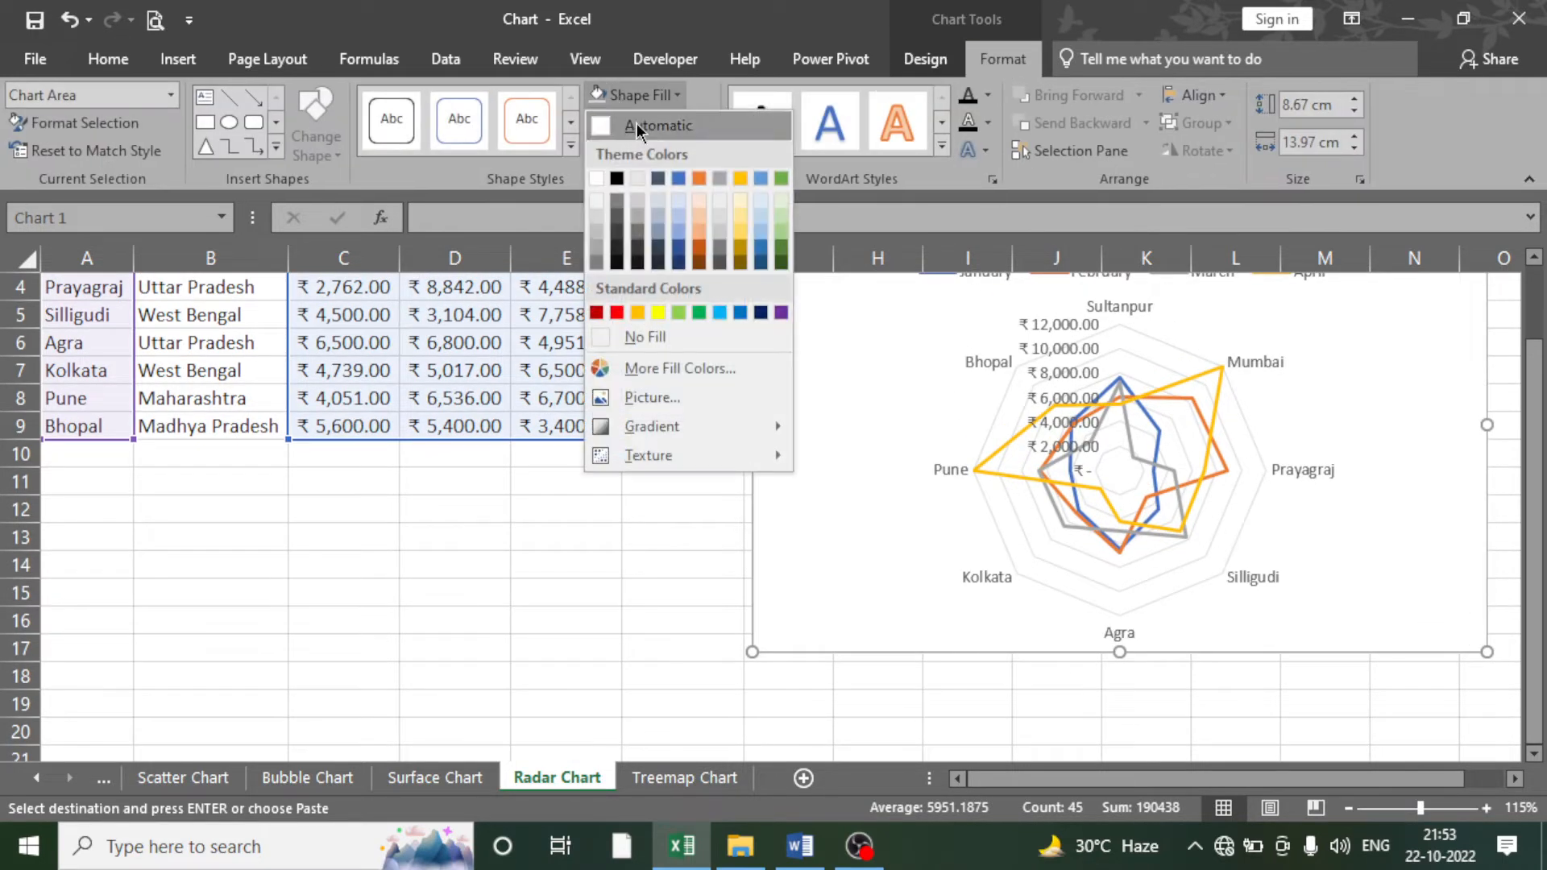
key("Escape")
left_click(661, 123)
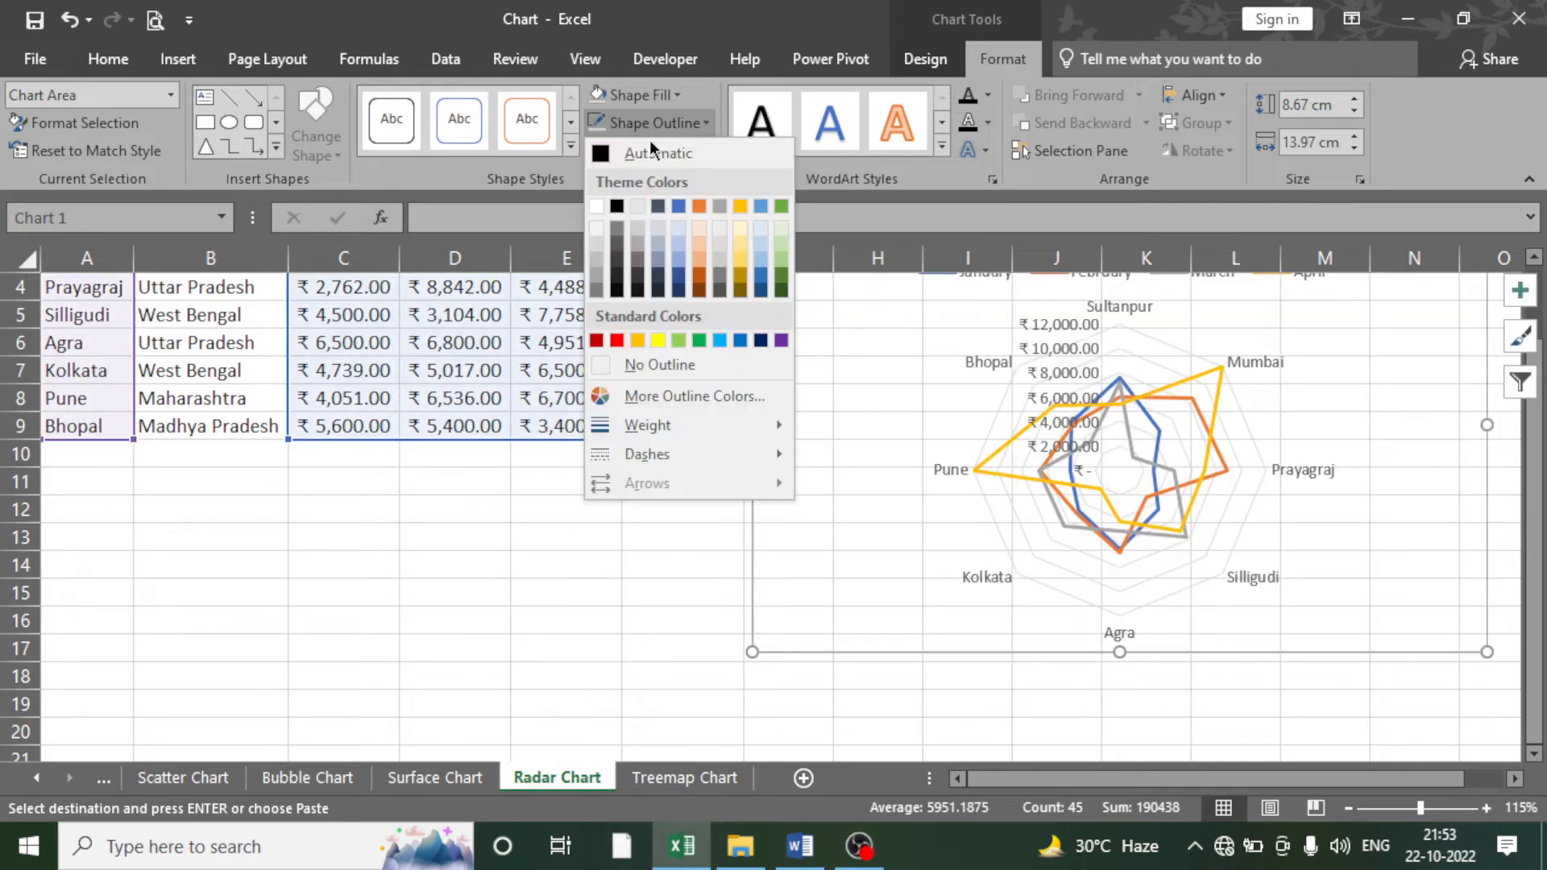
key("Escape")
left_click(535, 482)
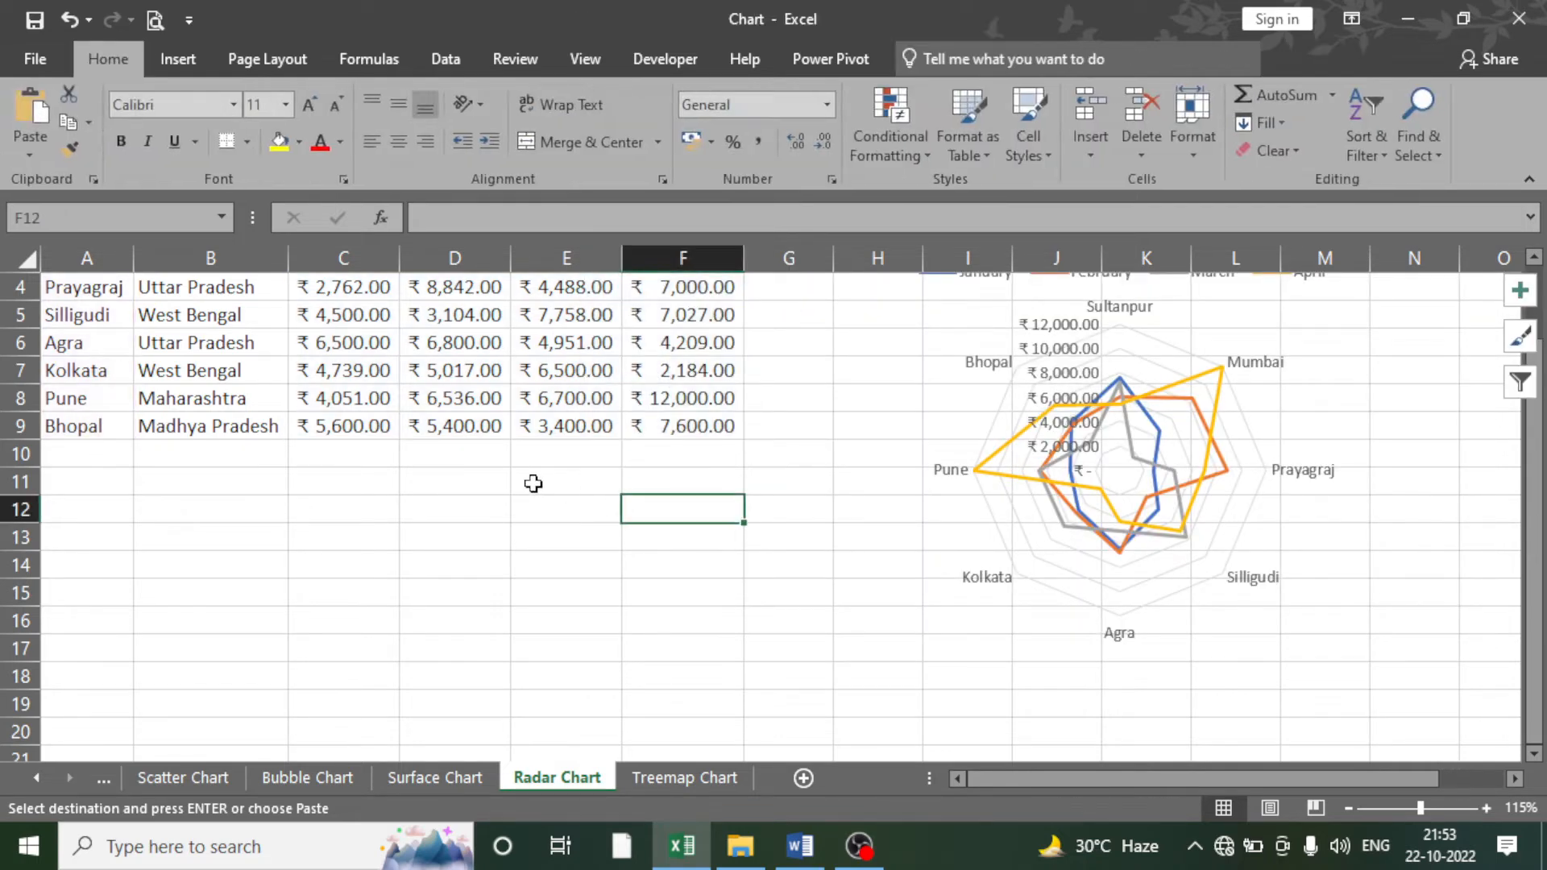
- Hide the gridlines on the Radar Chart sheet
left_click(585, 59)
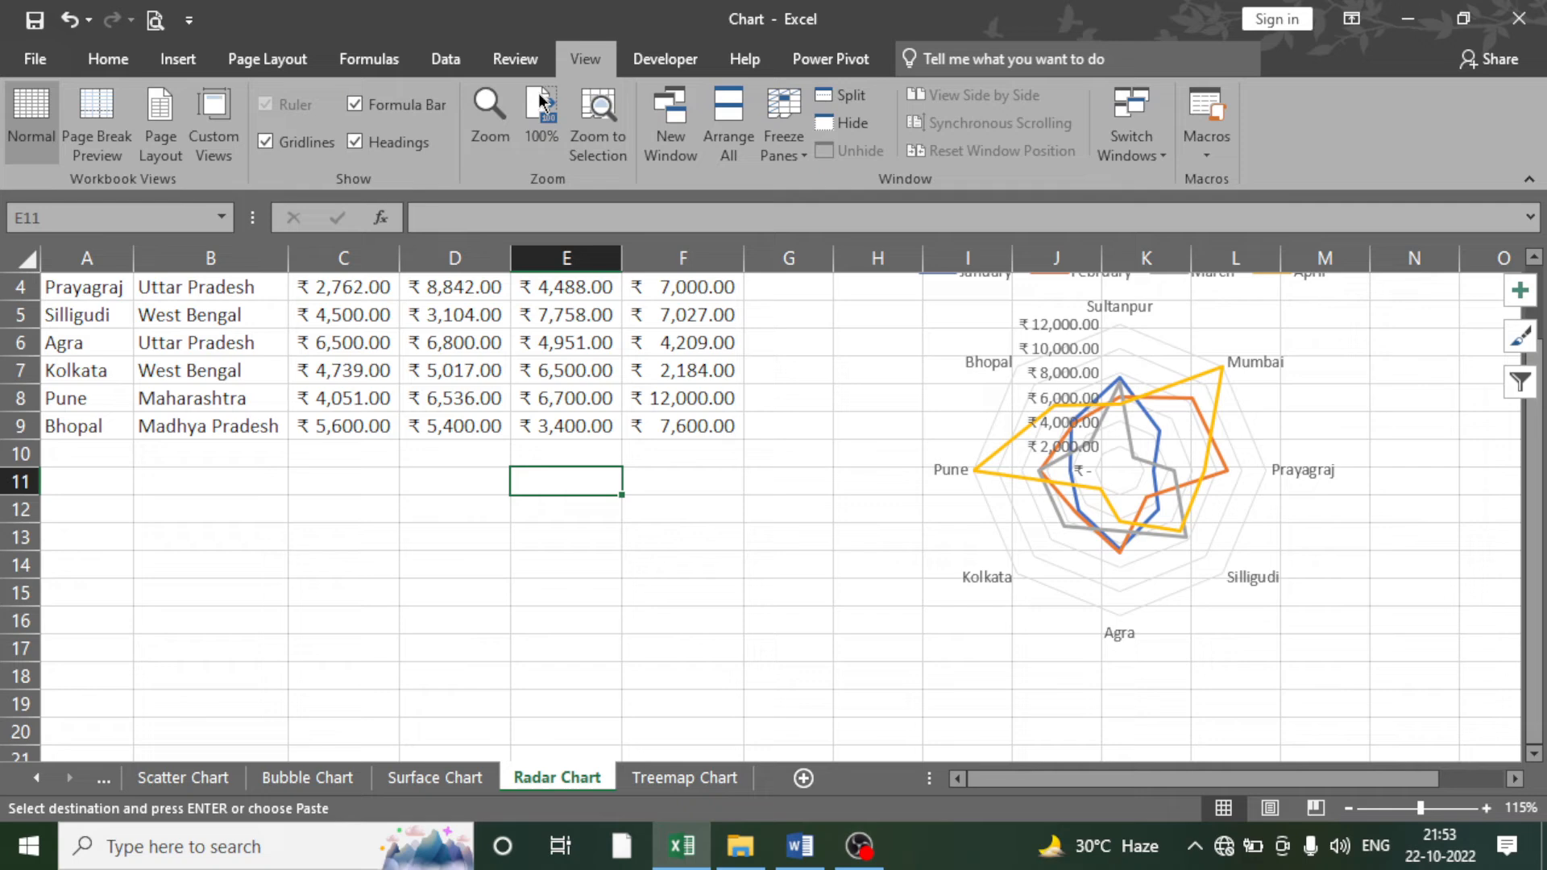
left_click(299, 147)
scroll(717, 564, "up", 1)
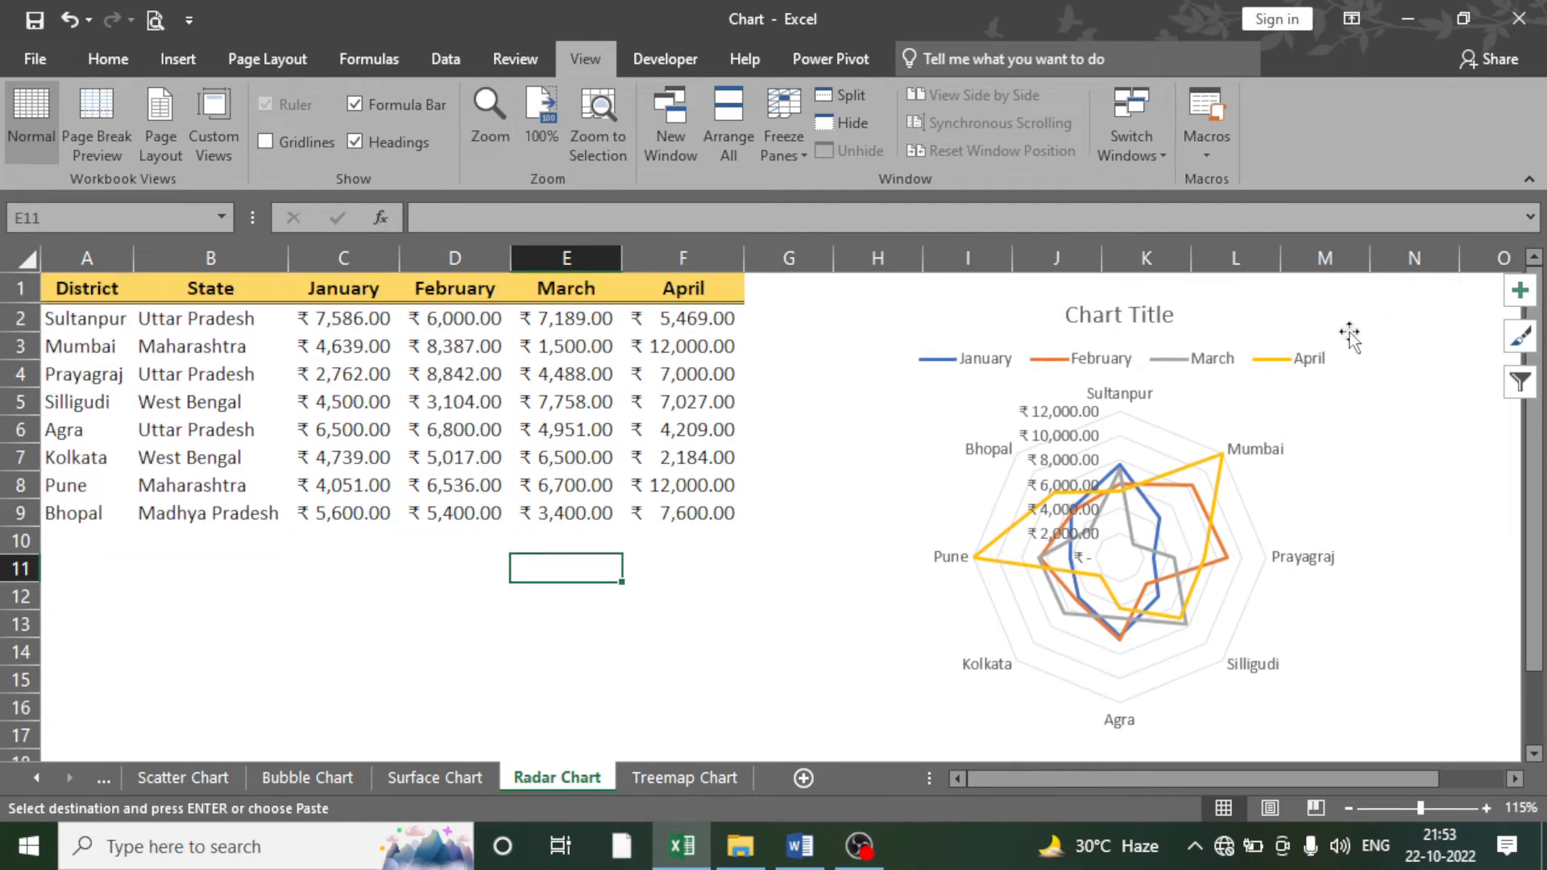
- Delete the radar chart's title and compare its monthly lines with the sales table
left_click(1350, 337)
left_click(1119, 316)
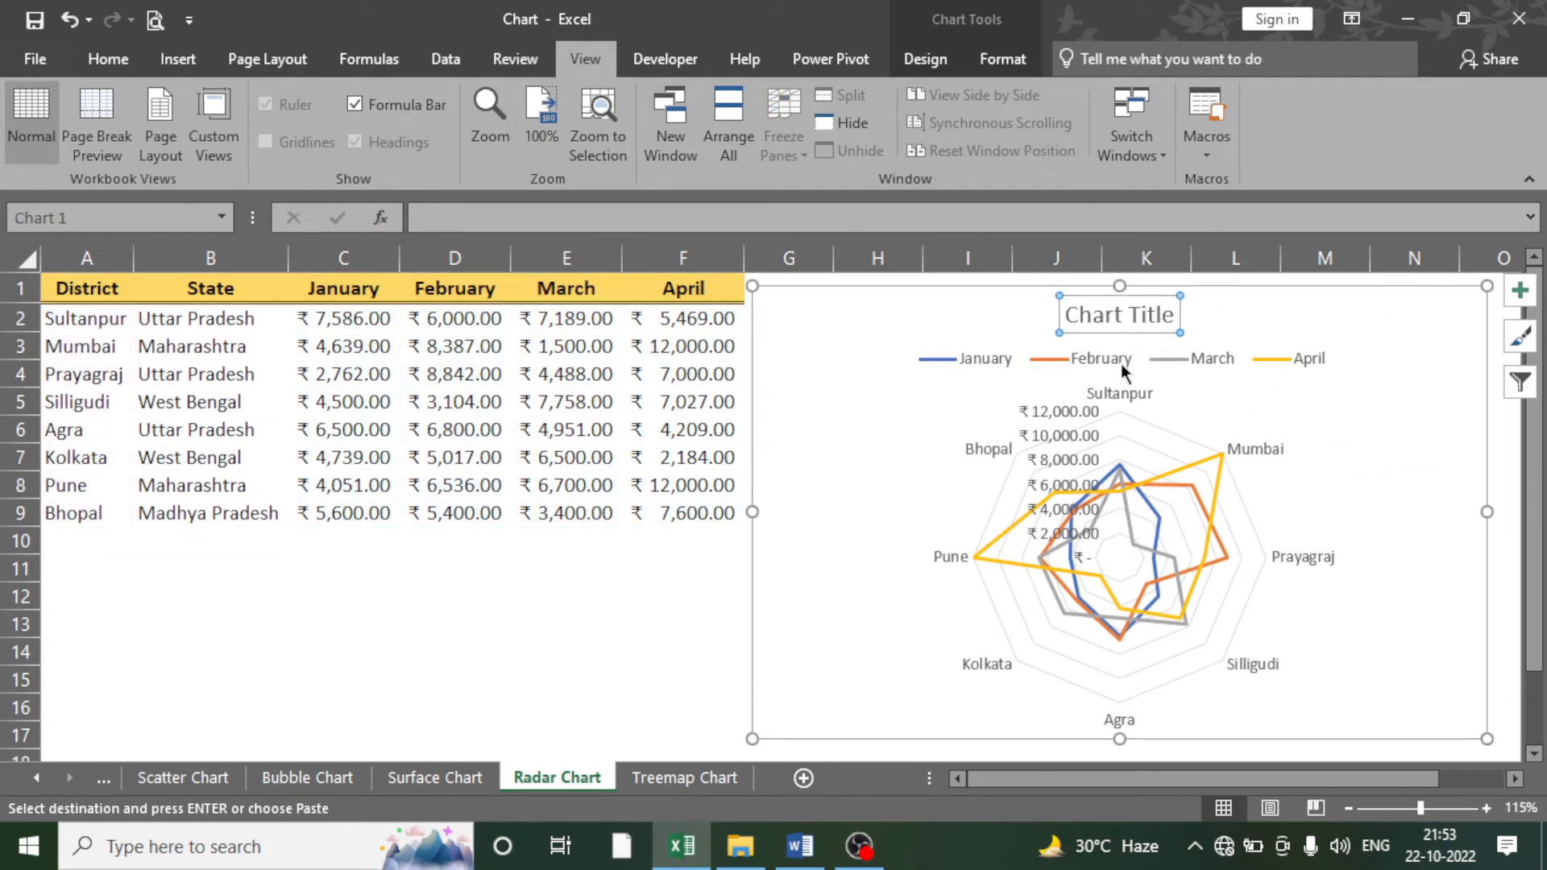
key("Delete")
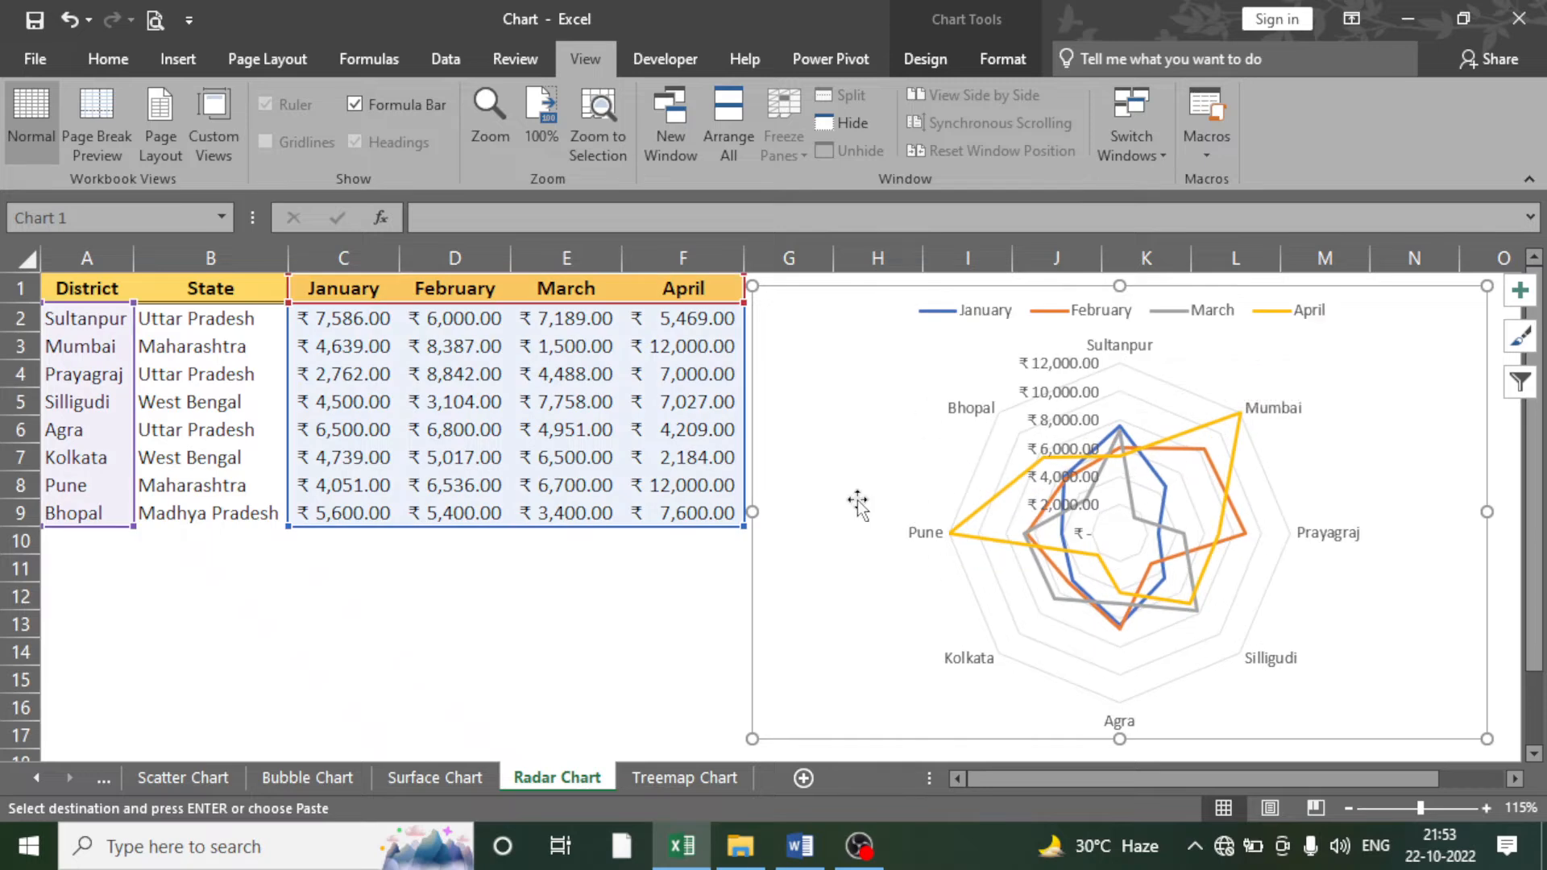
left_click(699, 610)
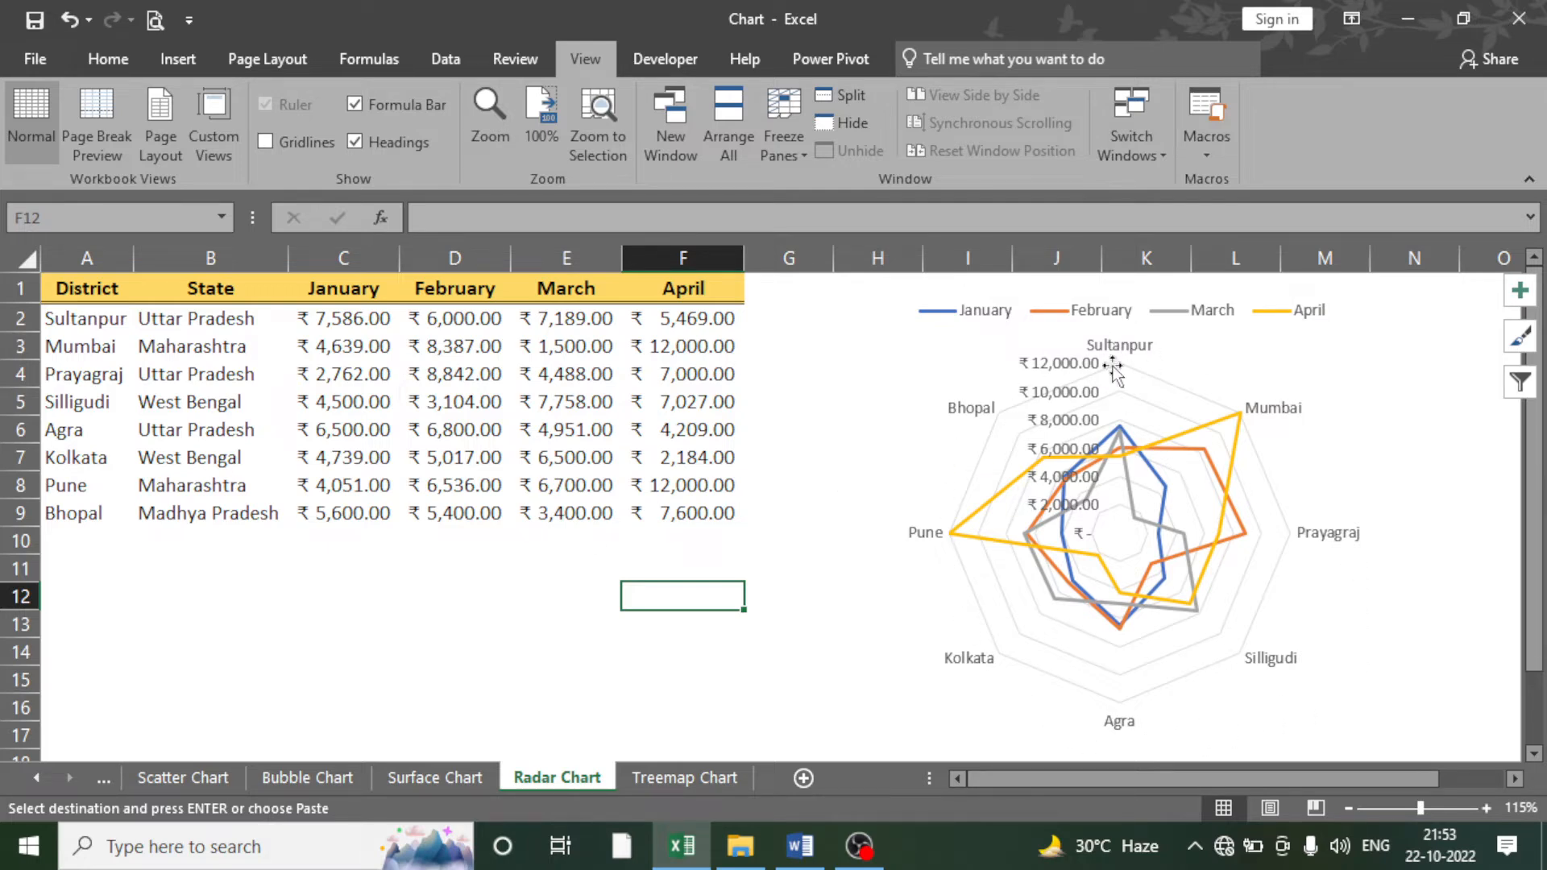
scroll(773, 507, "down", 1)
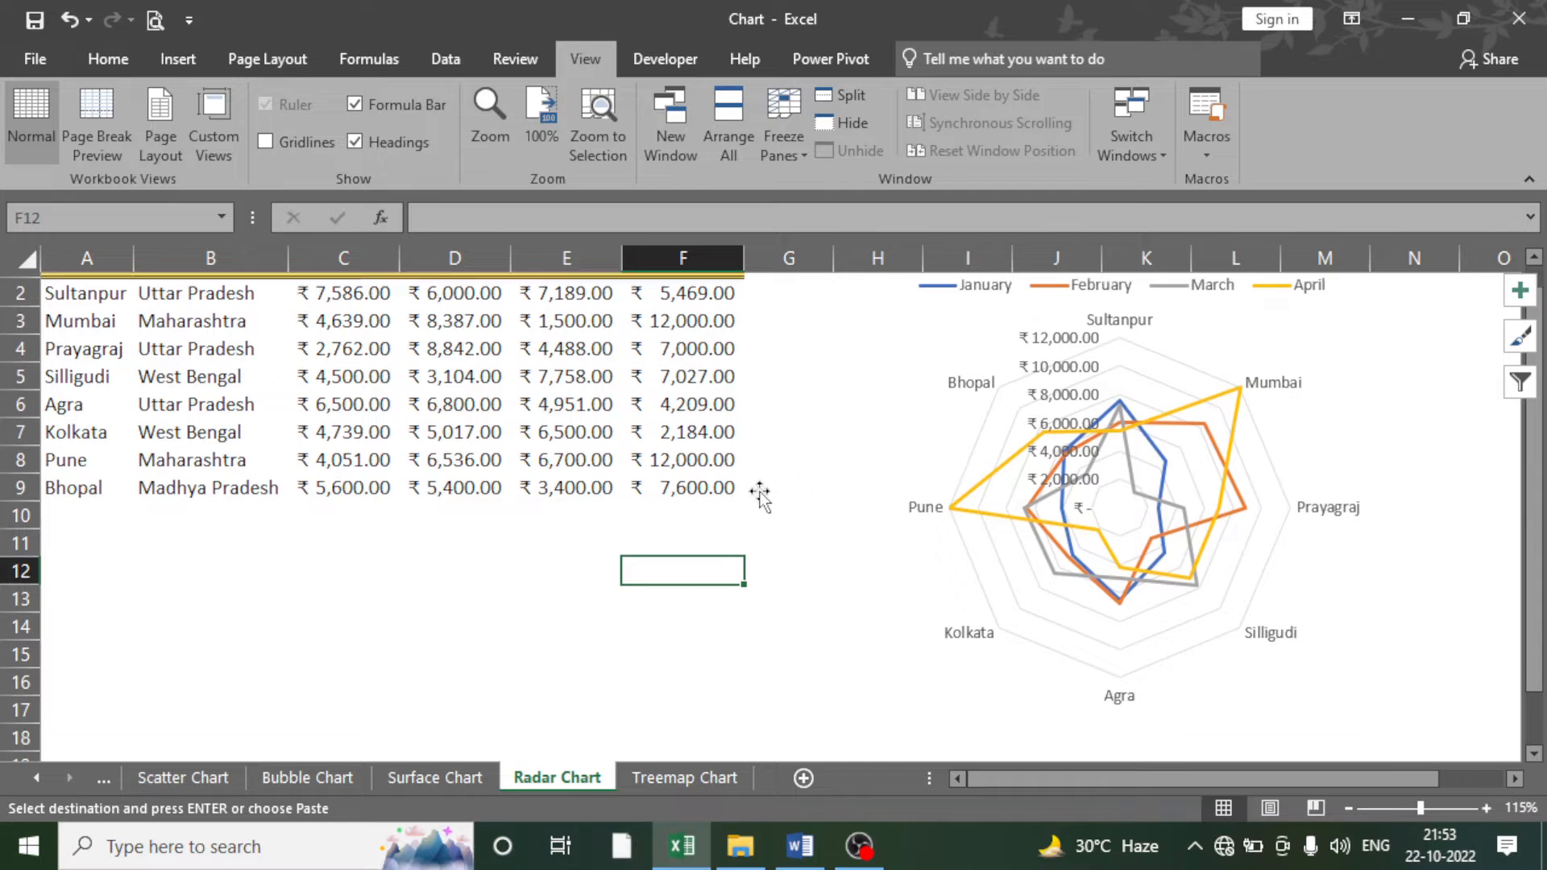
scroll(778, 520, "up", 1)
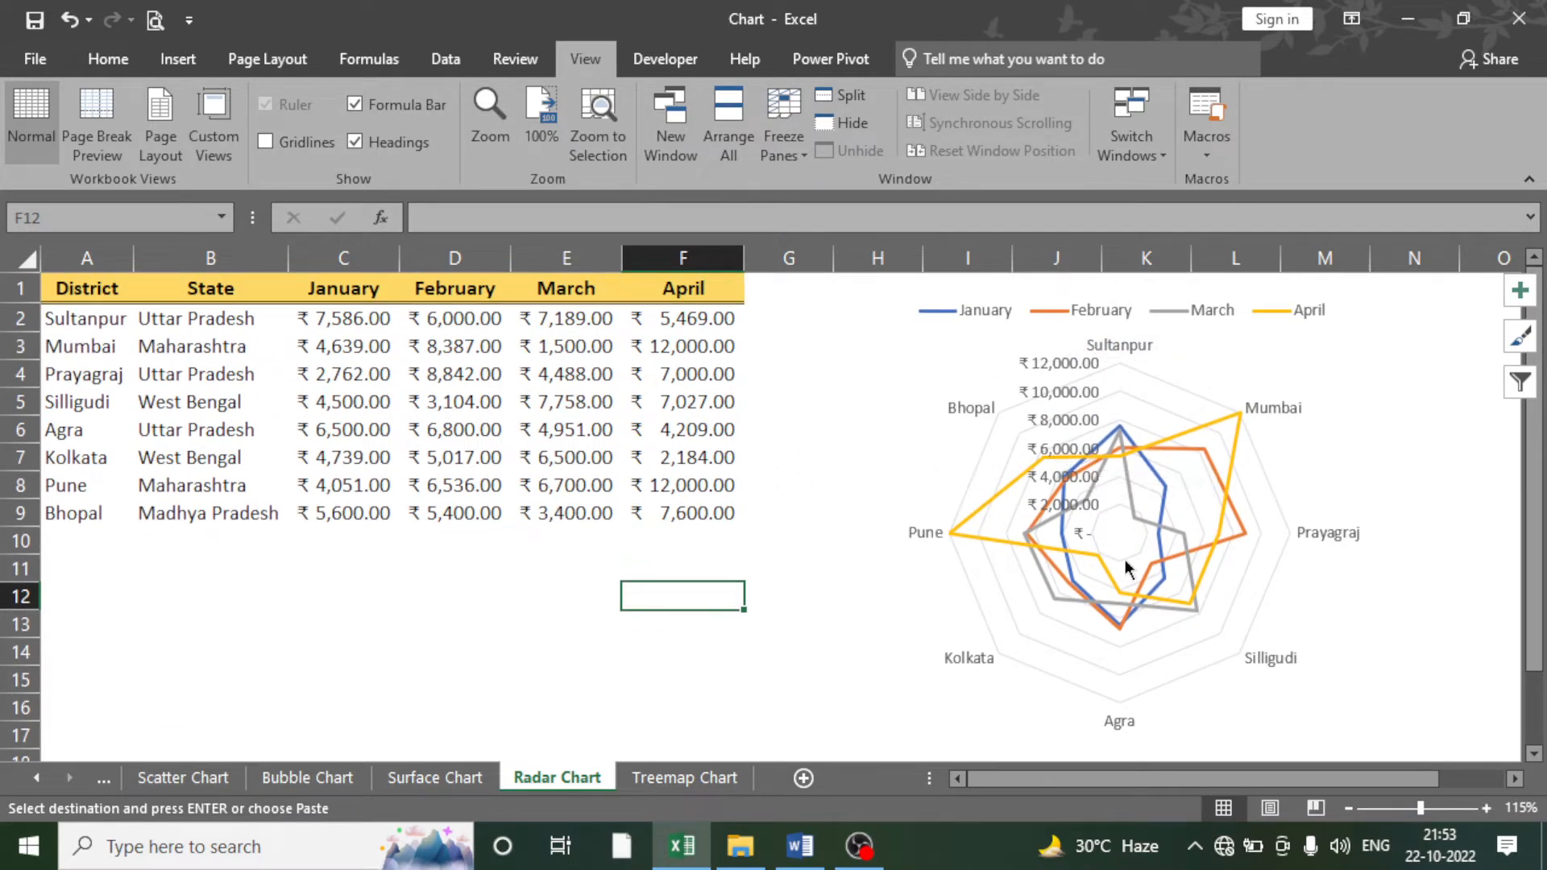
- Format the April series line with a ¾ pt weight and a dark red colour
left_click(1210, 423)
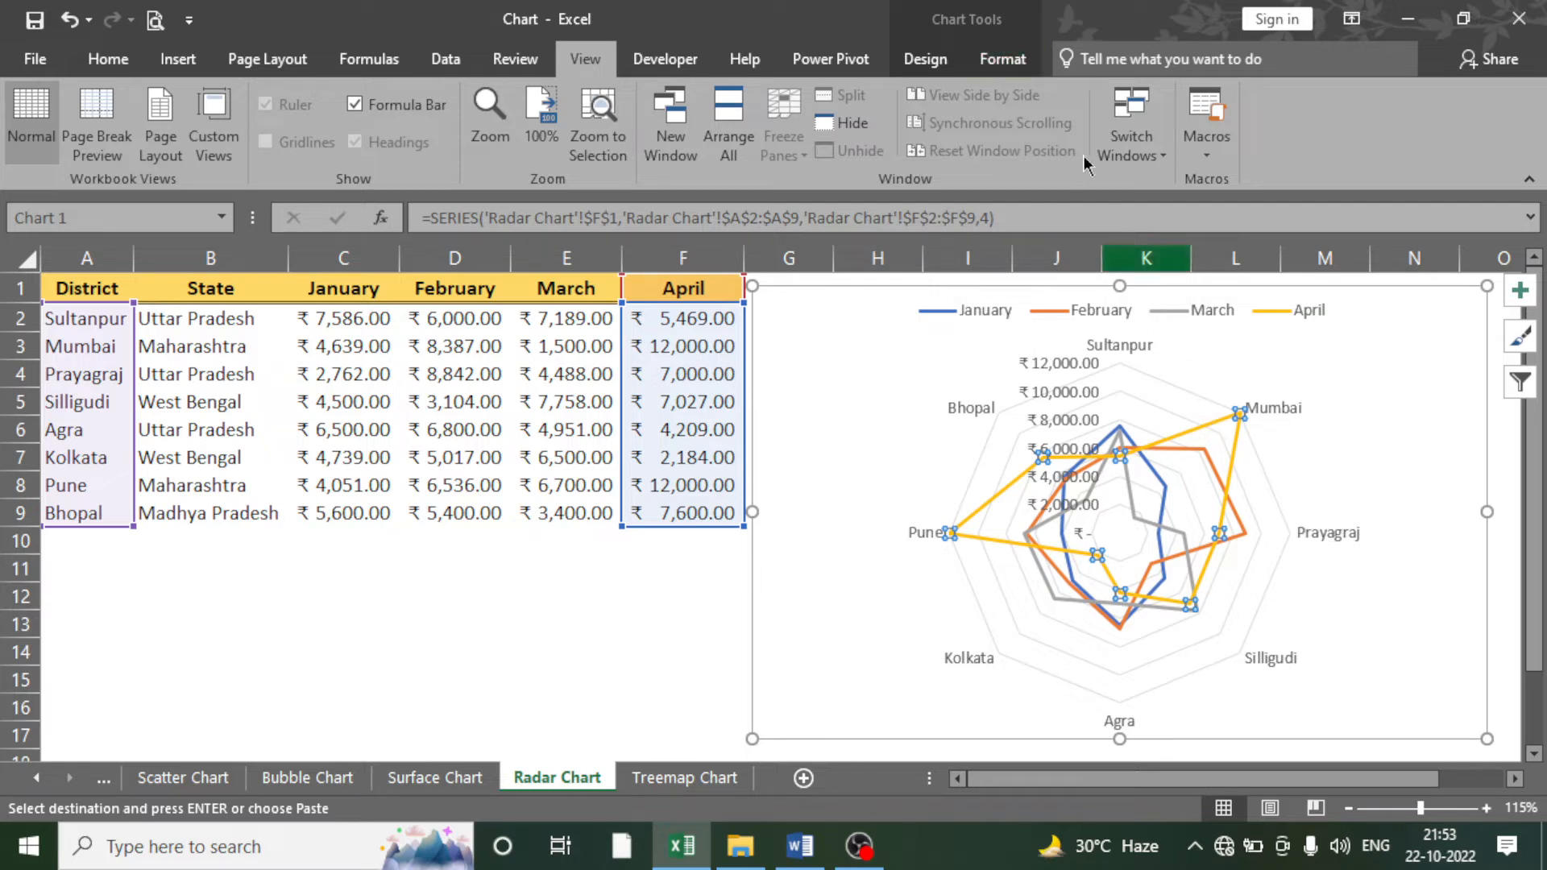
left_click(996, 56)
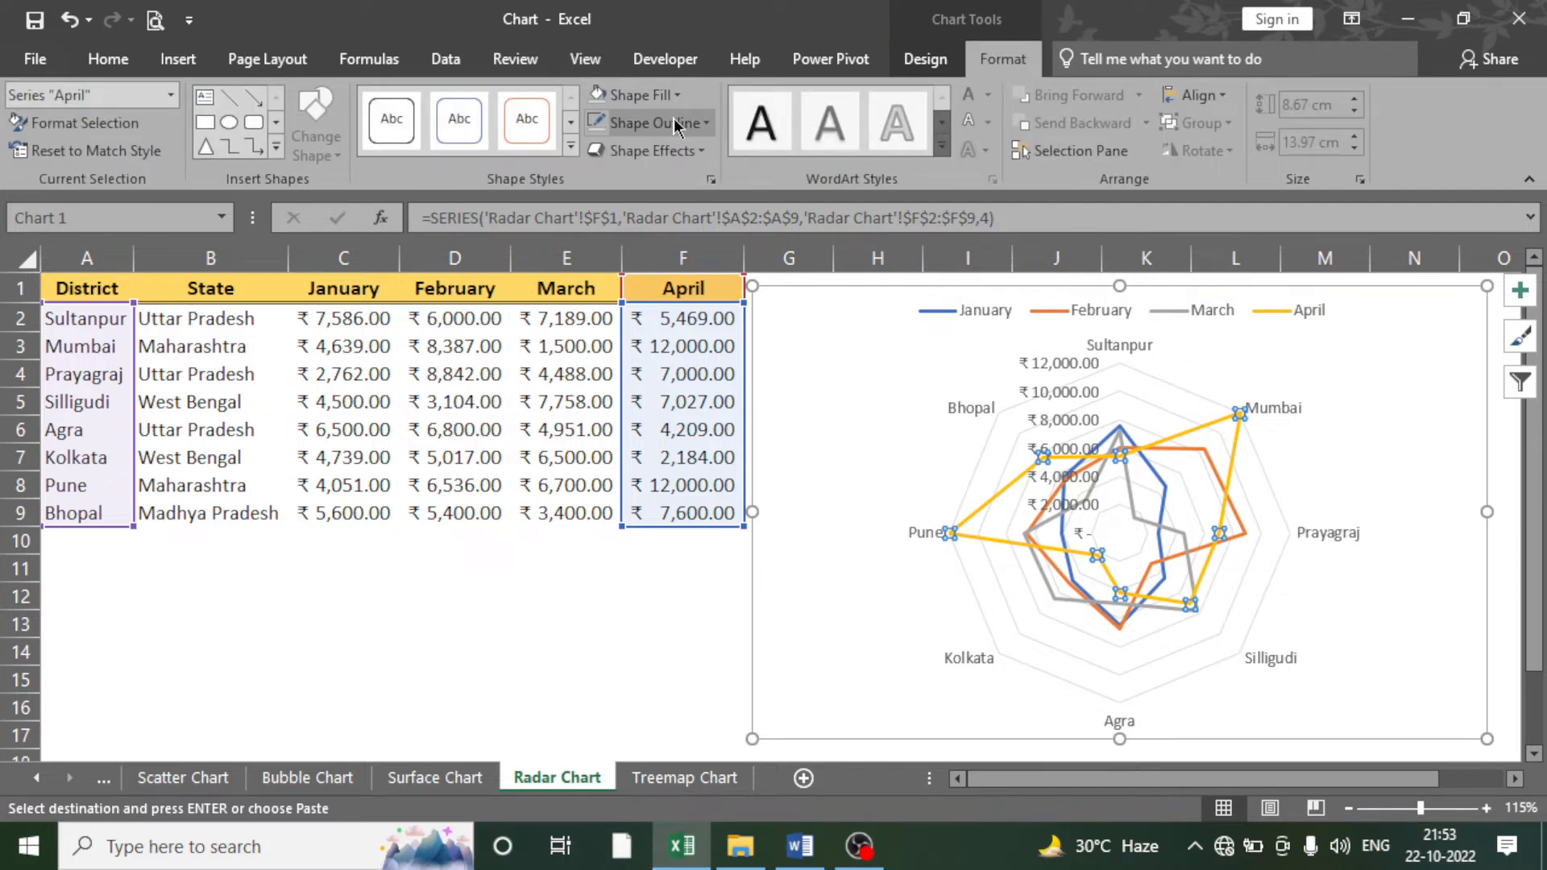
left_click(670, 123)
mouse_move(697, 425)
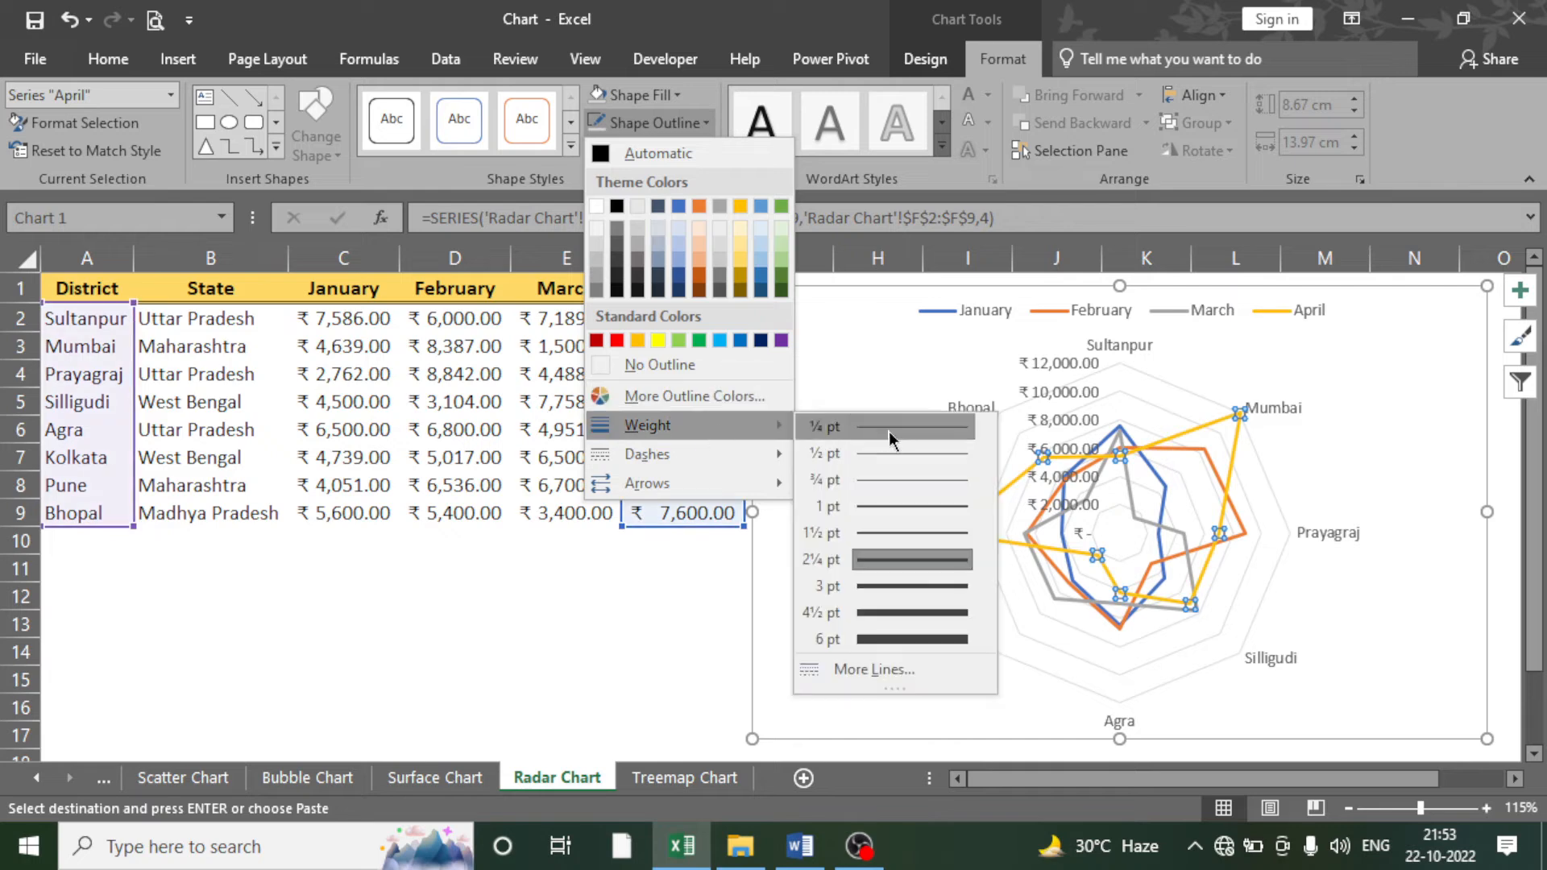
left_click(898, 479)
left_click(654, 126)
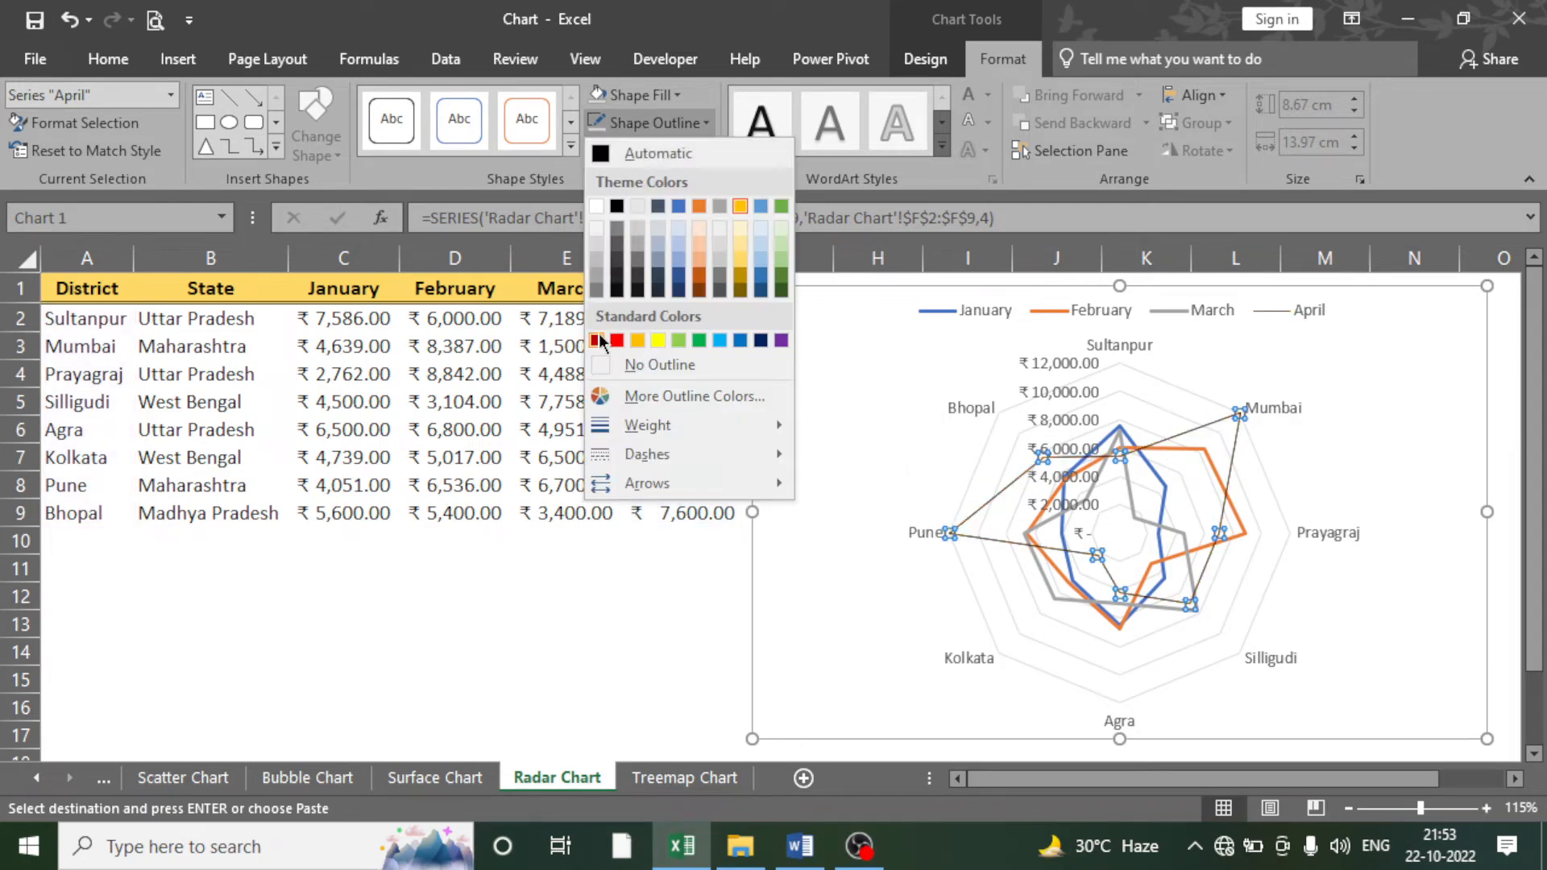
left_click(606, 335)
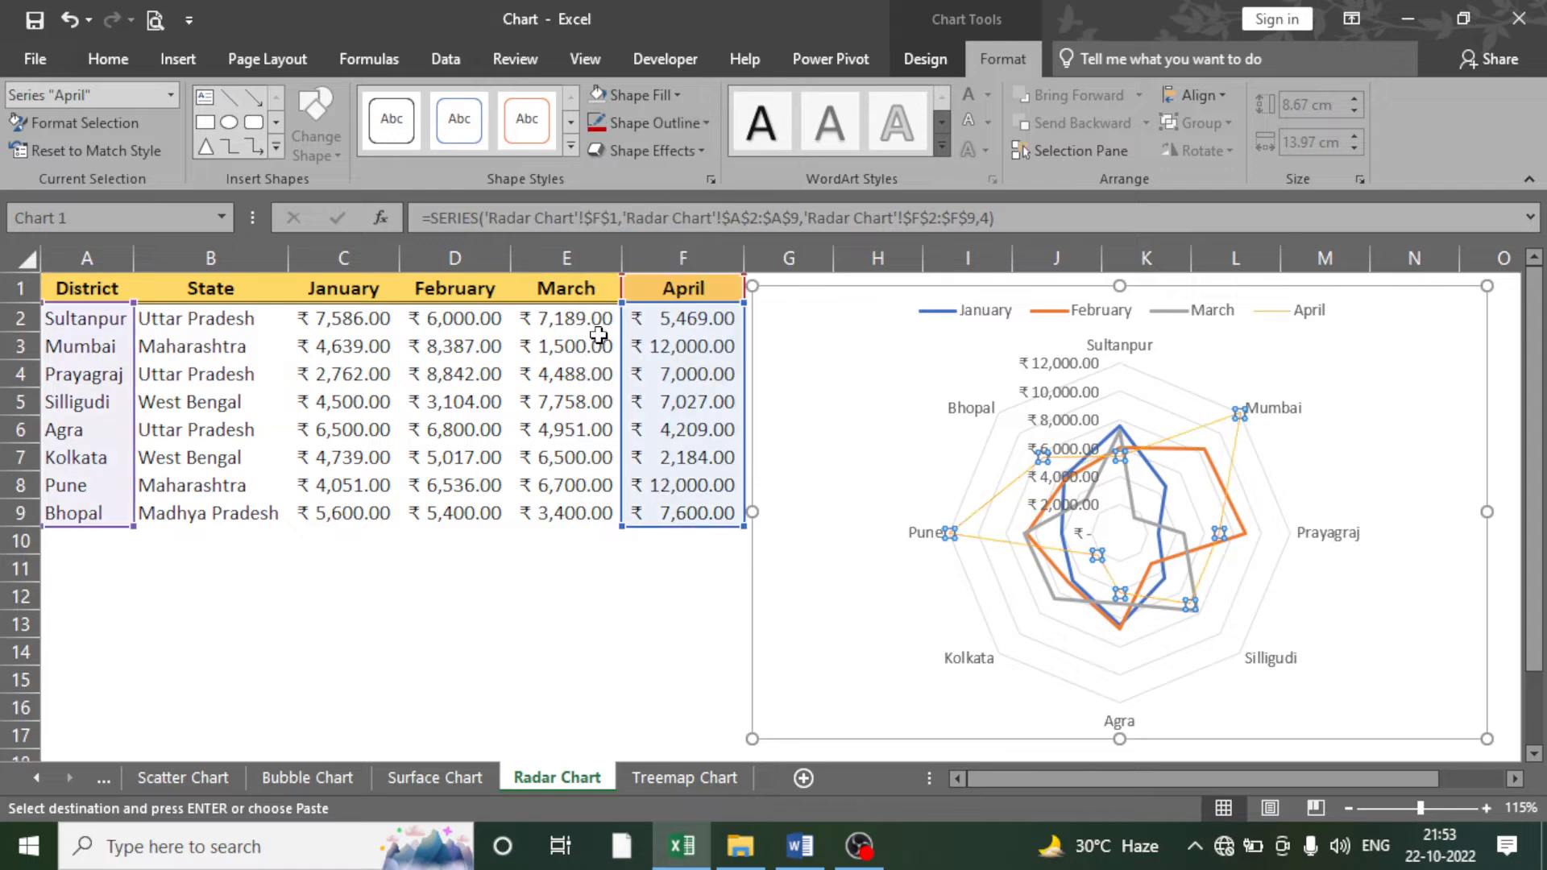
- Set the February series line's weight to ¾ pt
left_click(1184, 449)
left_click(669, 128)
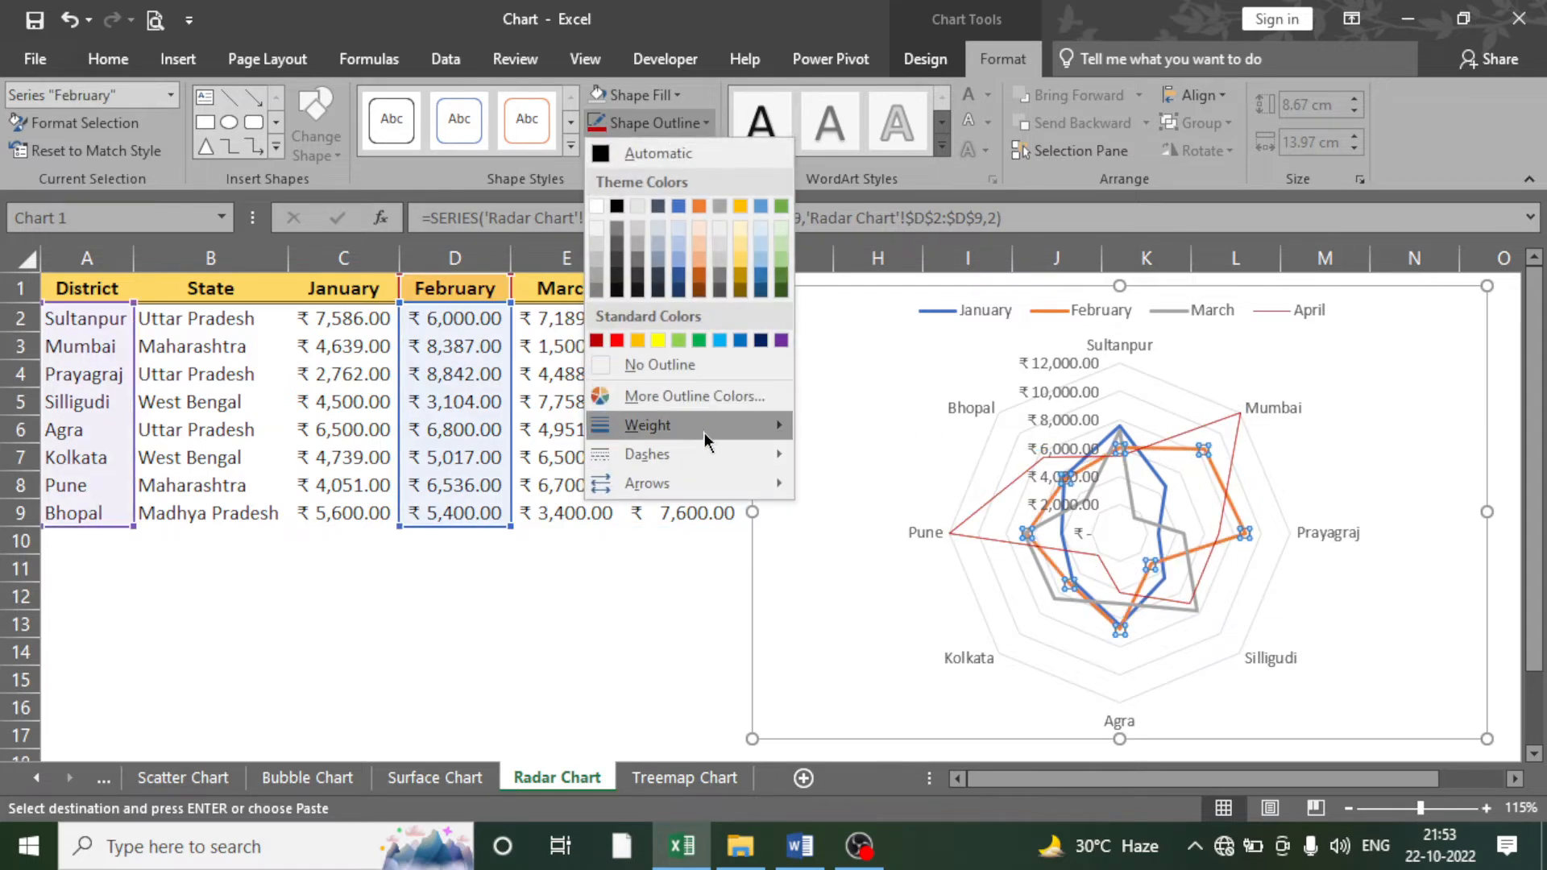
mouse_move(705, 428)
left_click(930, 480)
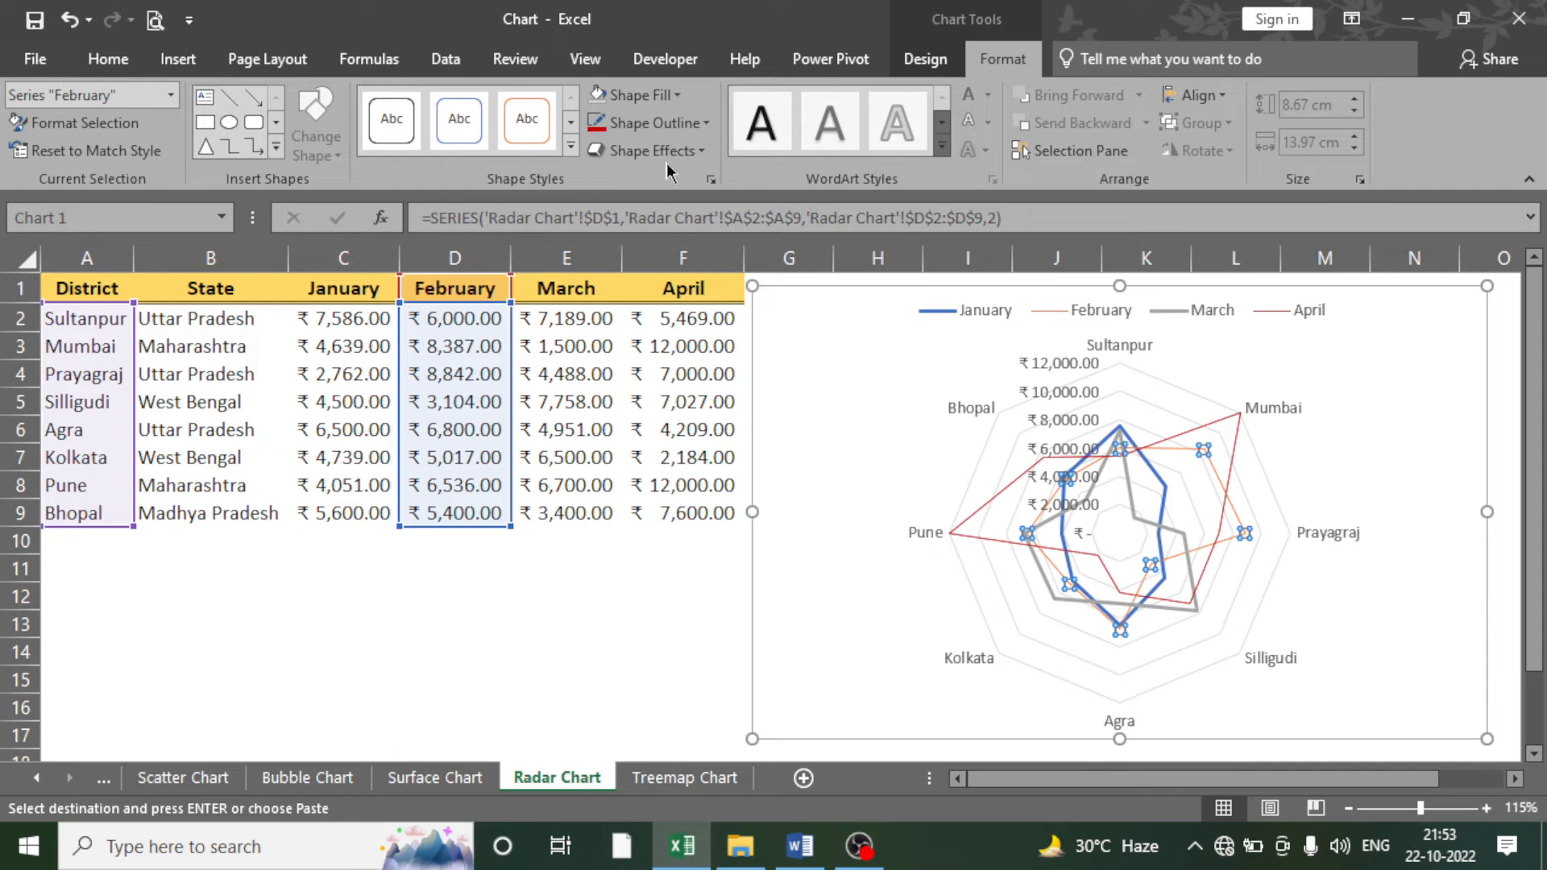
- Colour the February series line of the radar chart green
left_click(657, 125)
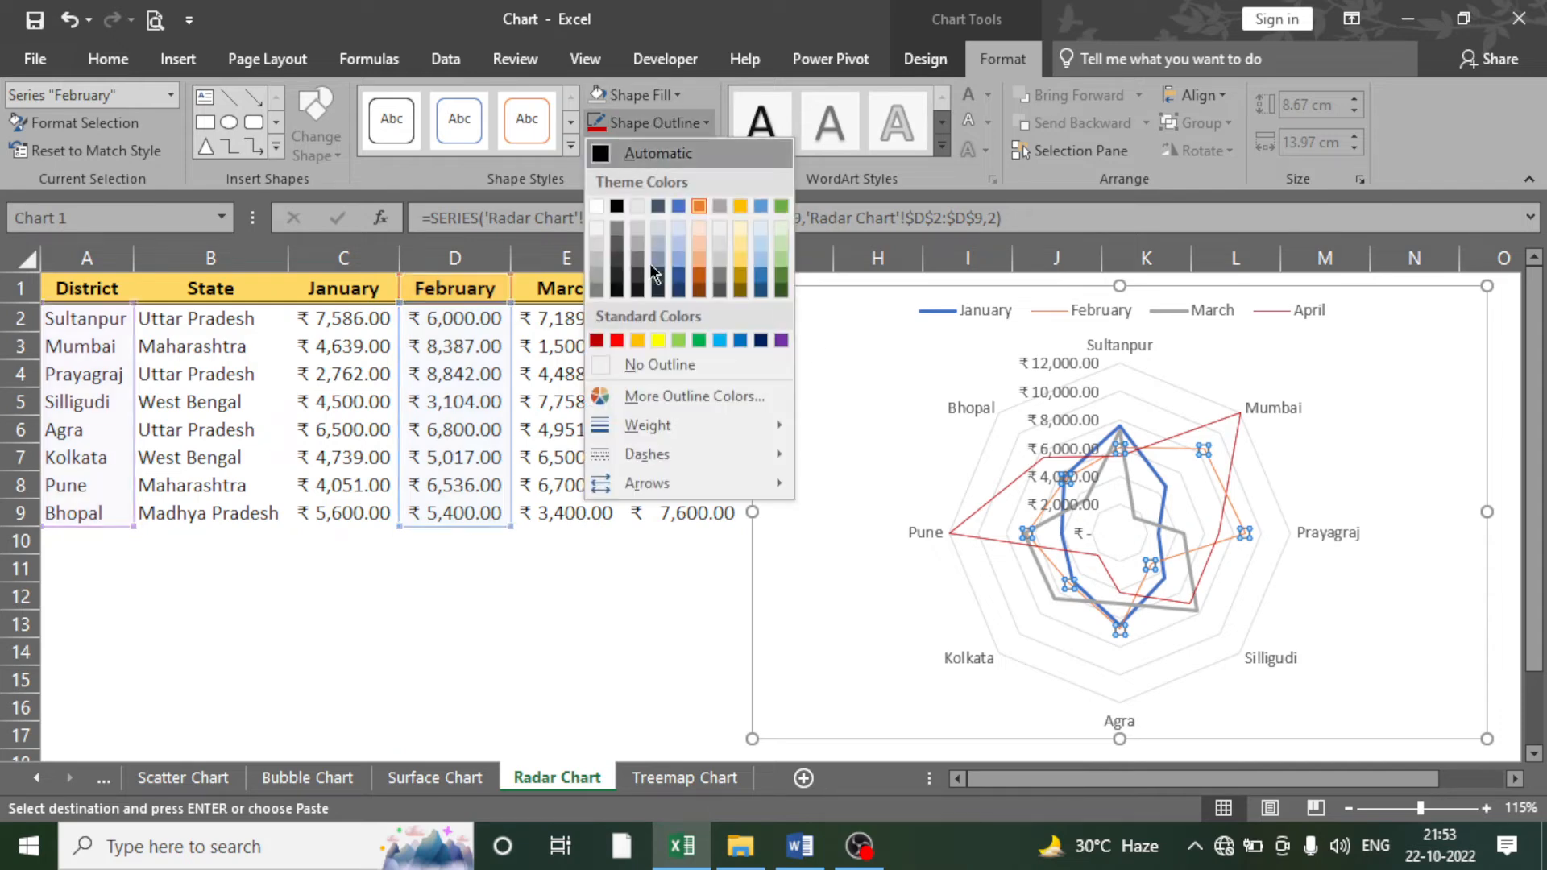
left_click(698, 342)
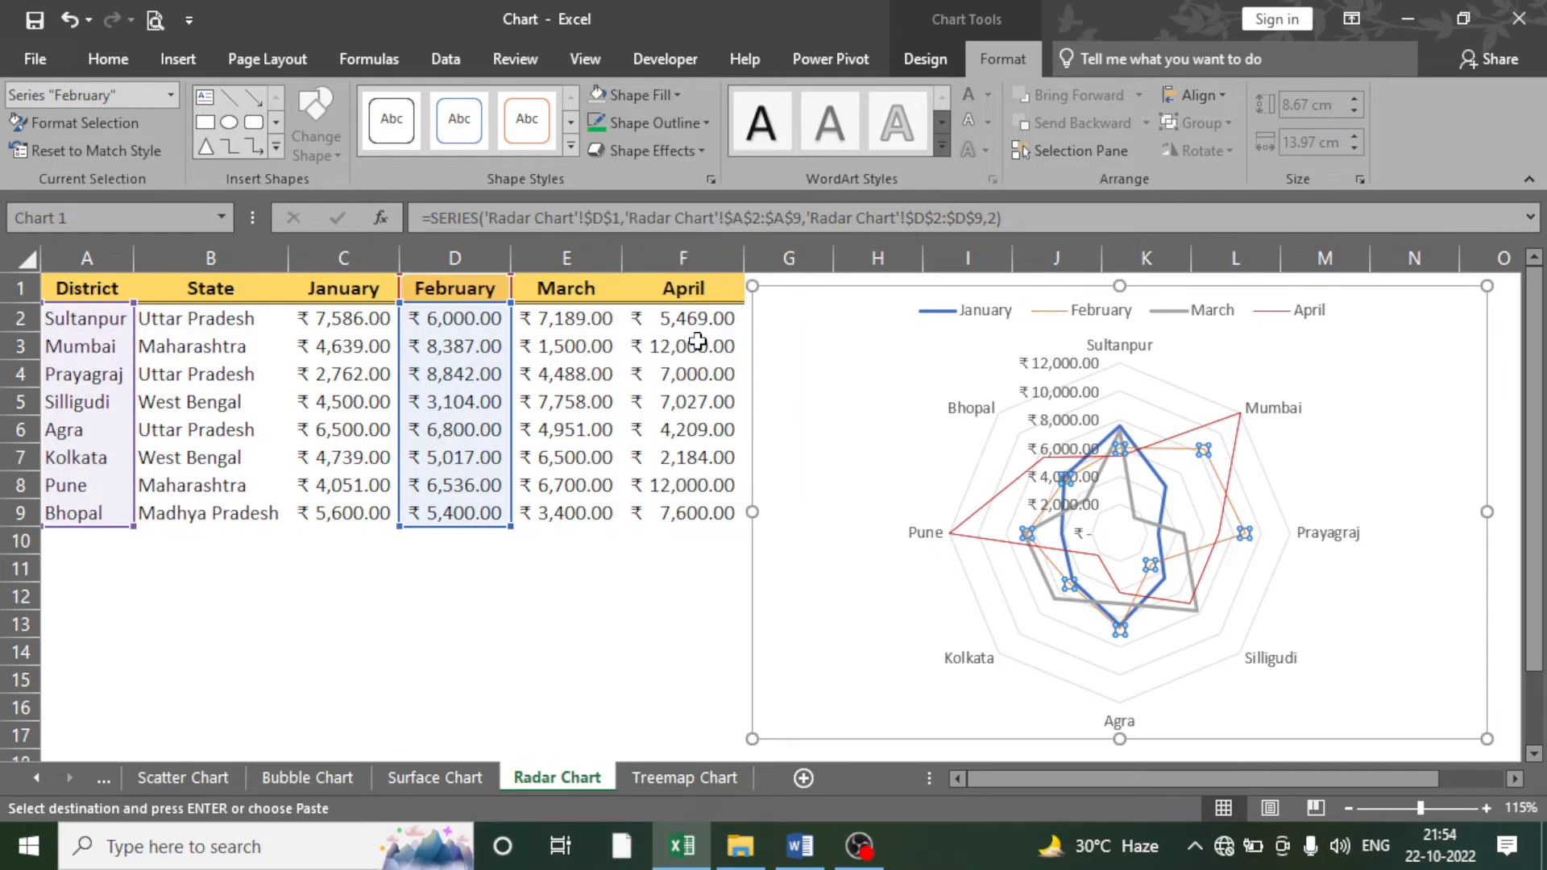
- Format the January series line with a ¾ pt weight and a dark blue colour
left_click(1162, 487)
left_click(655, 123)
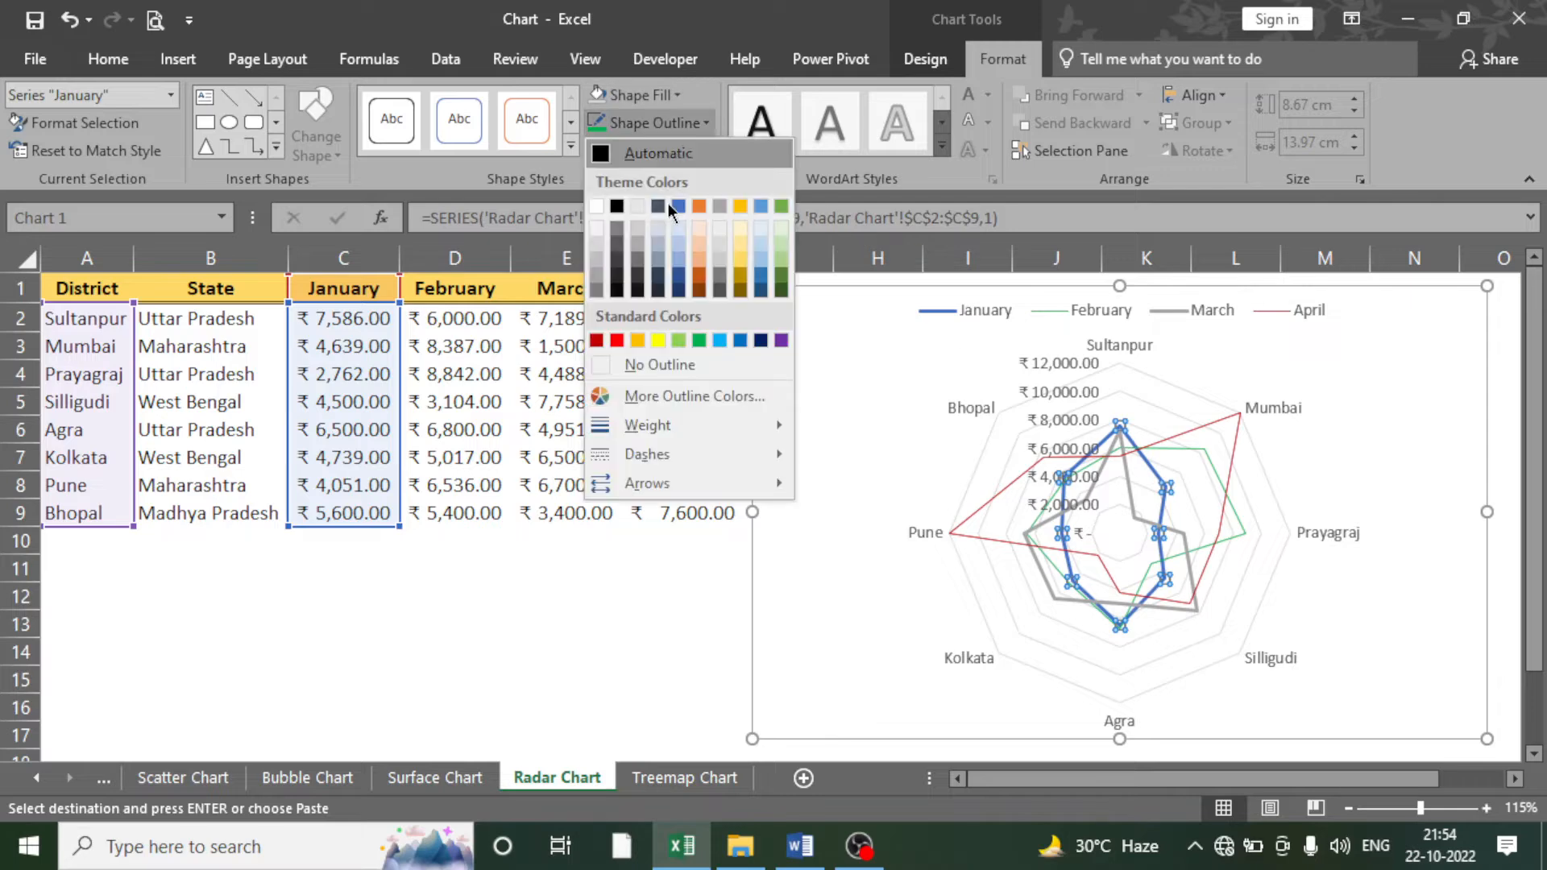
mouse_move(712, 435)
left_click(901, 485)
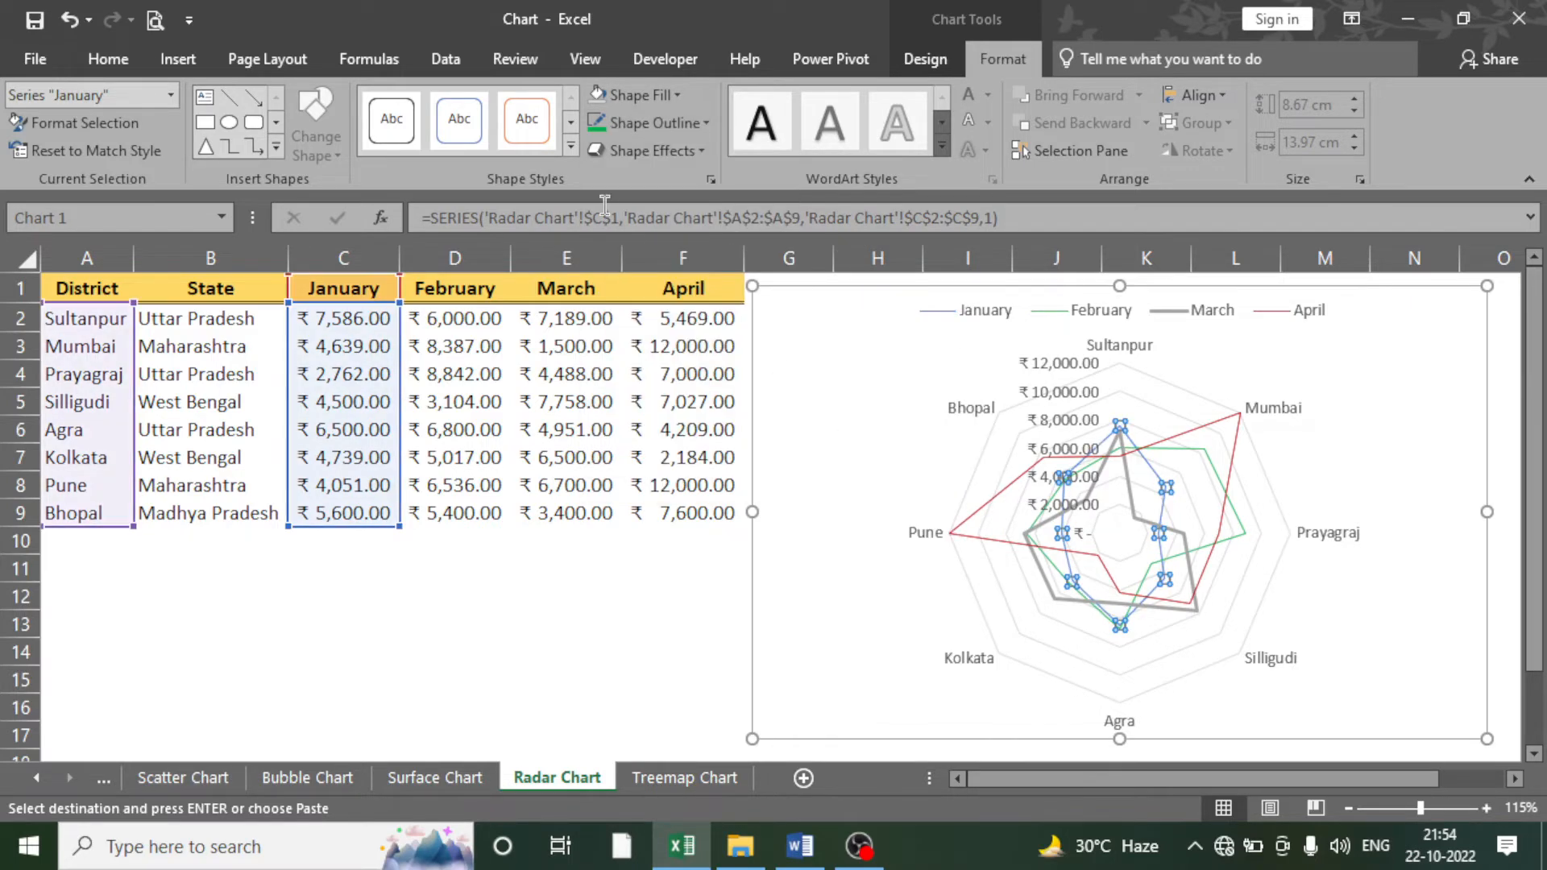
left_click(655, 122)
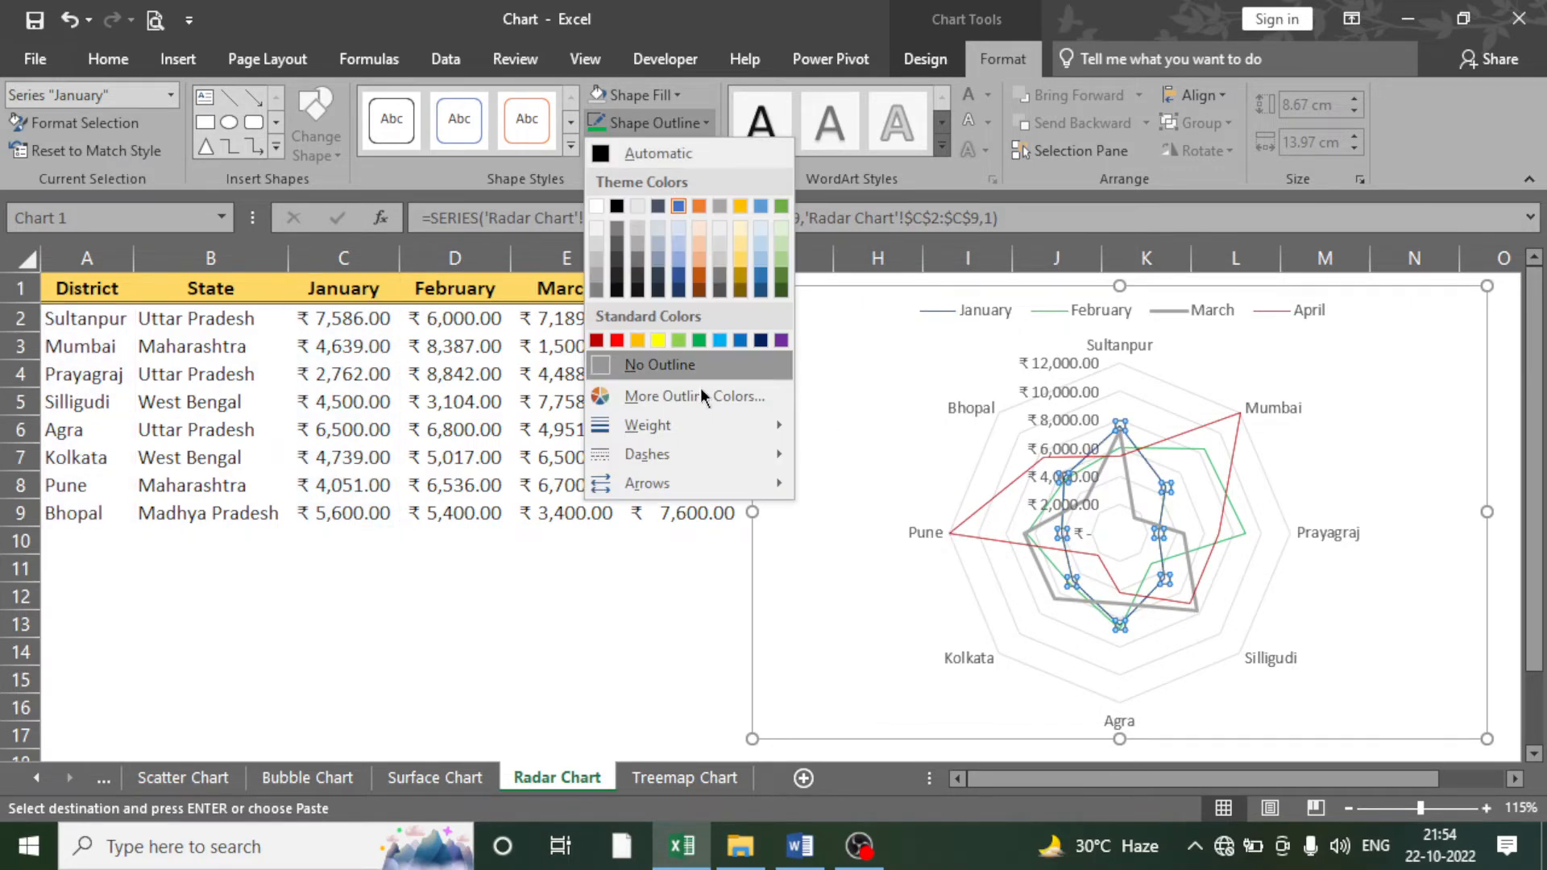
left_click(762, 344)
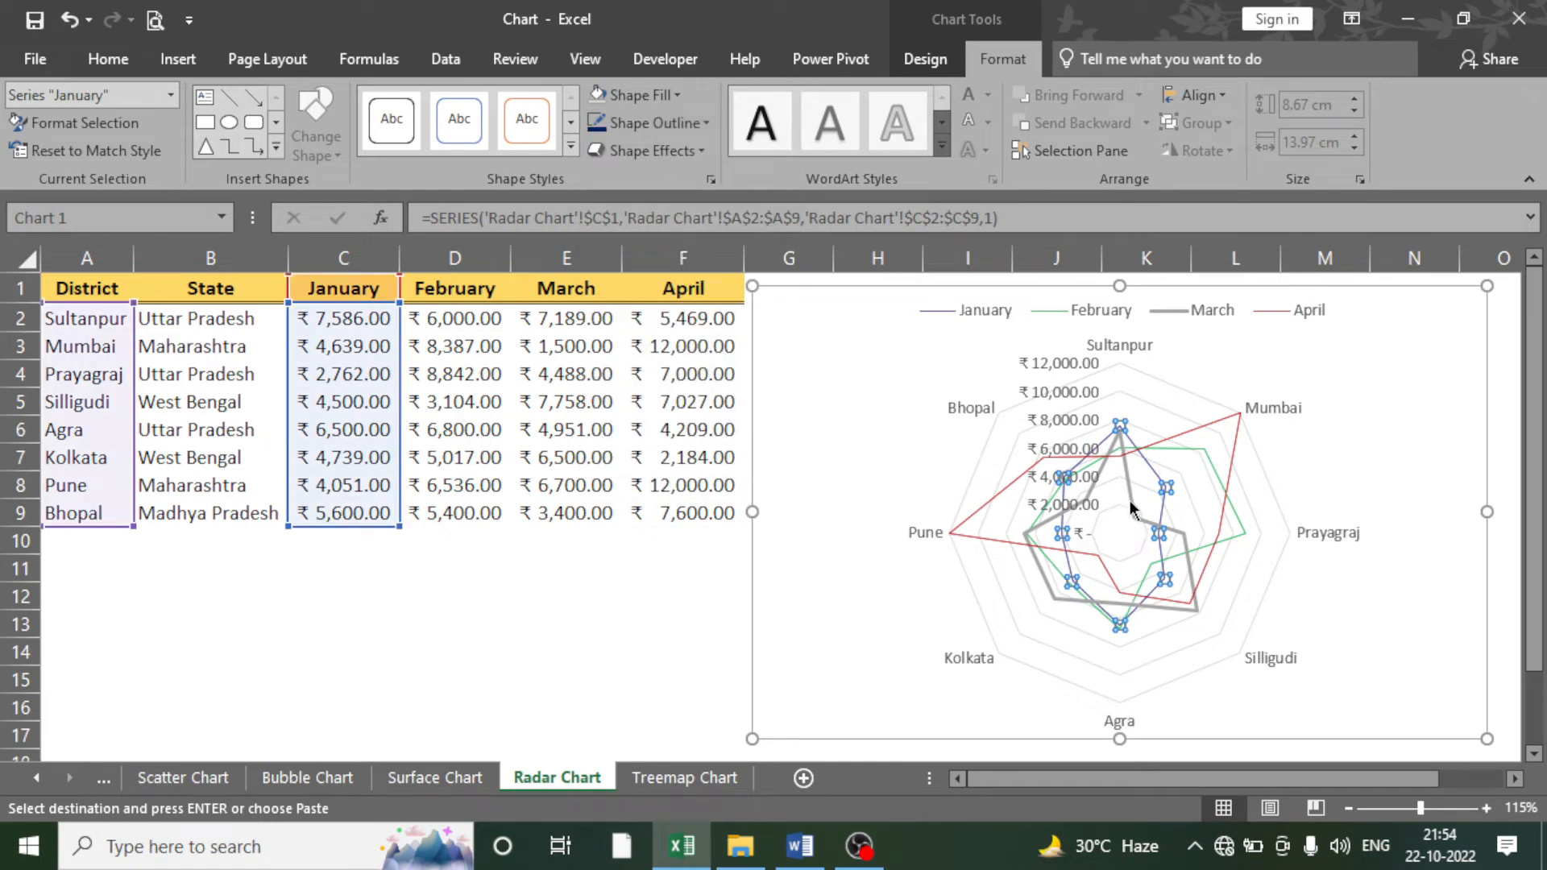
- Format the March series line with a 1 pt weight and an orange colour
left_click(1131, 503)
left_click(709, 123)
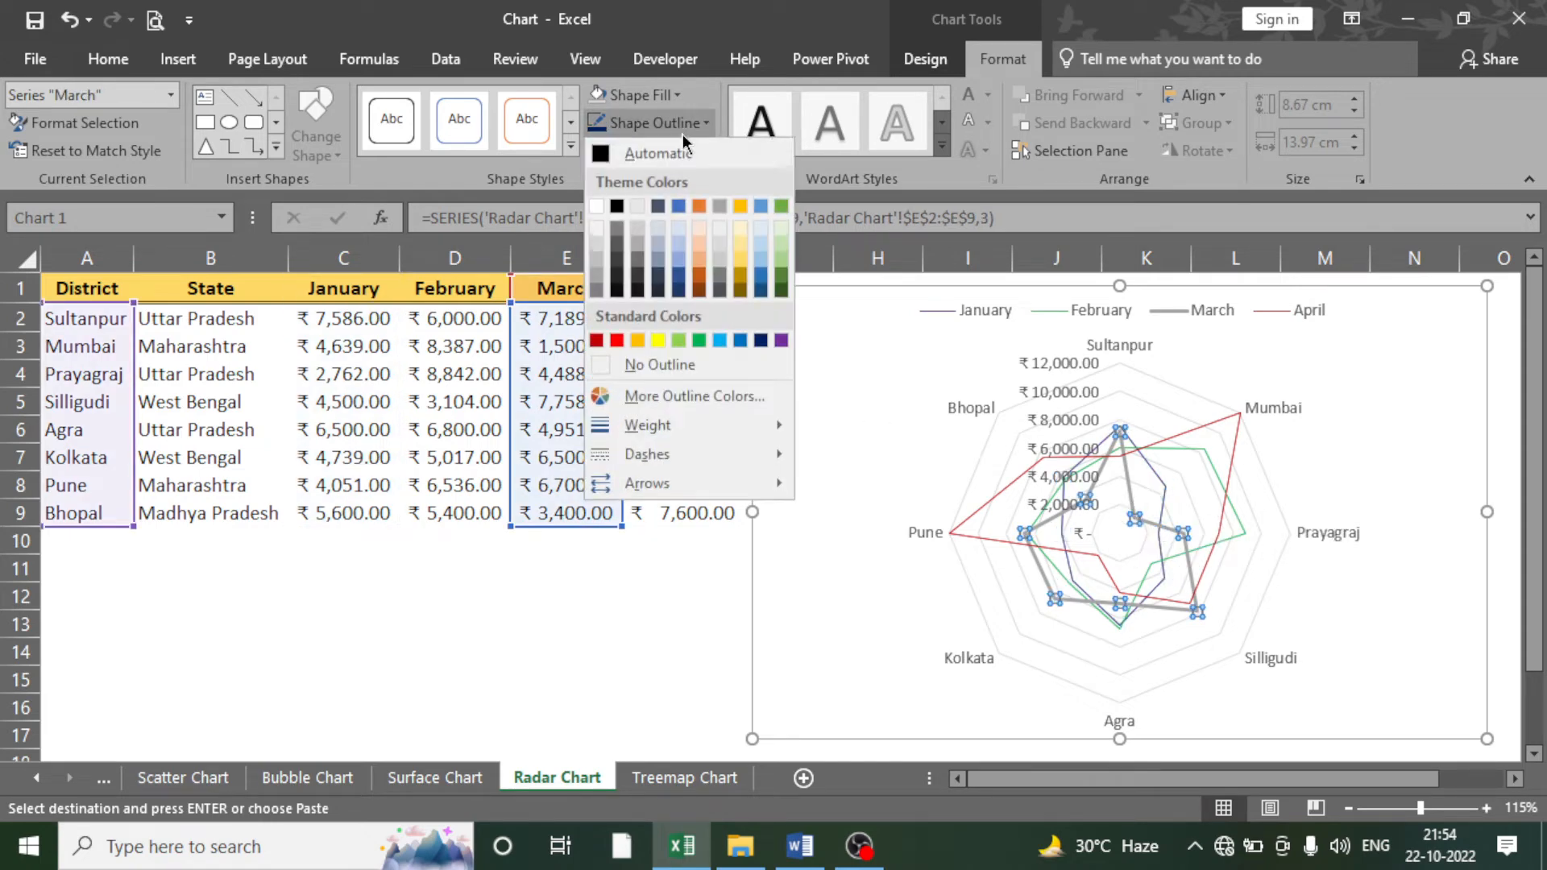
mouse_move(718, 427)
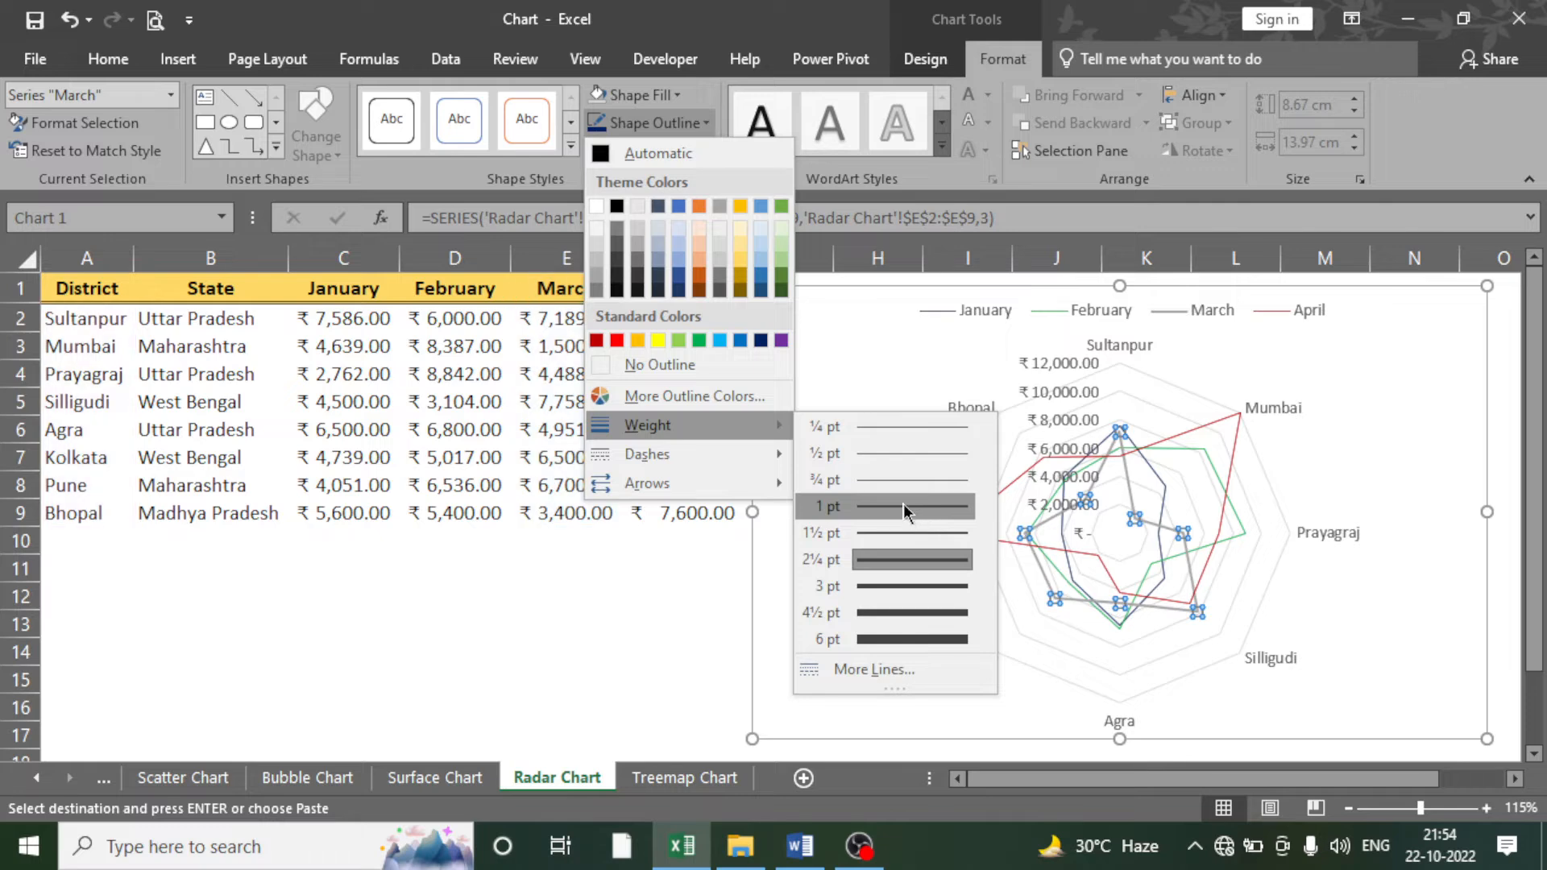
left_click(902, 505)
left_click(655, 126)
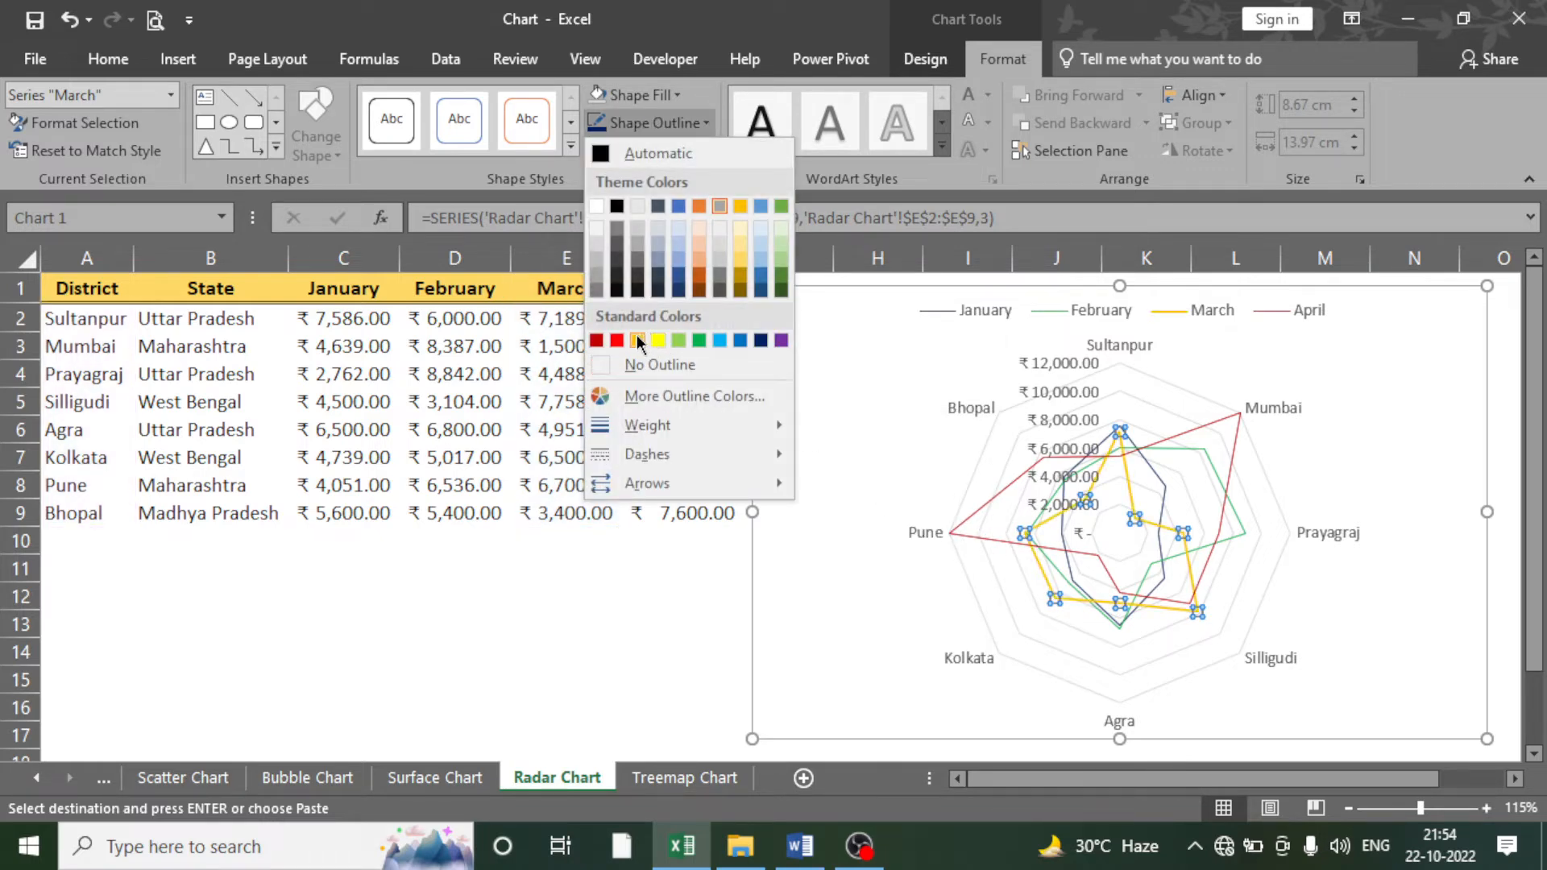
left_click(637, 342)
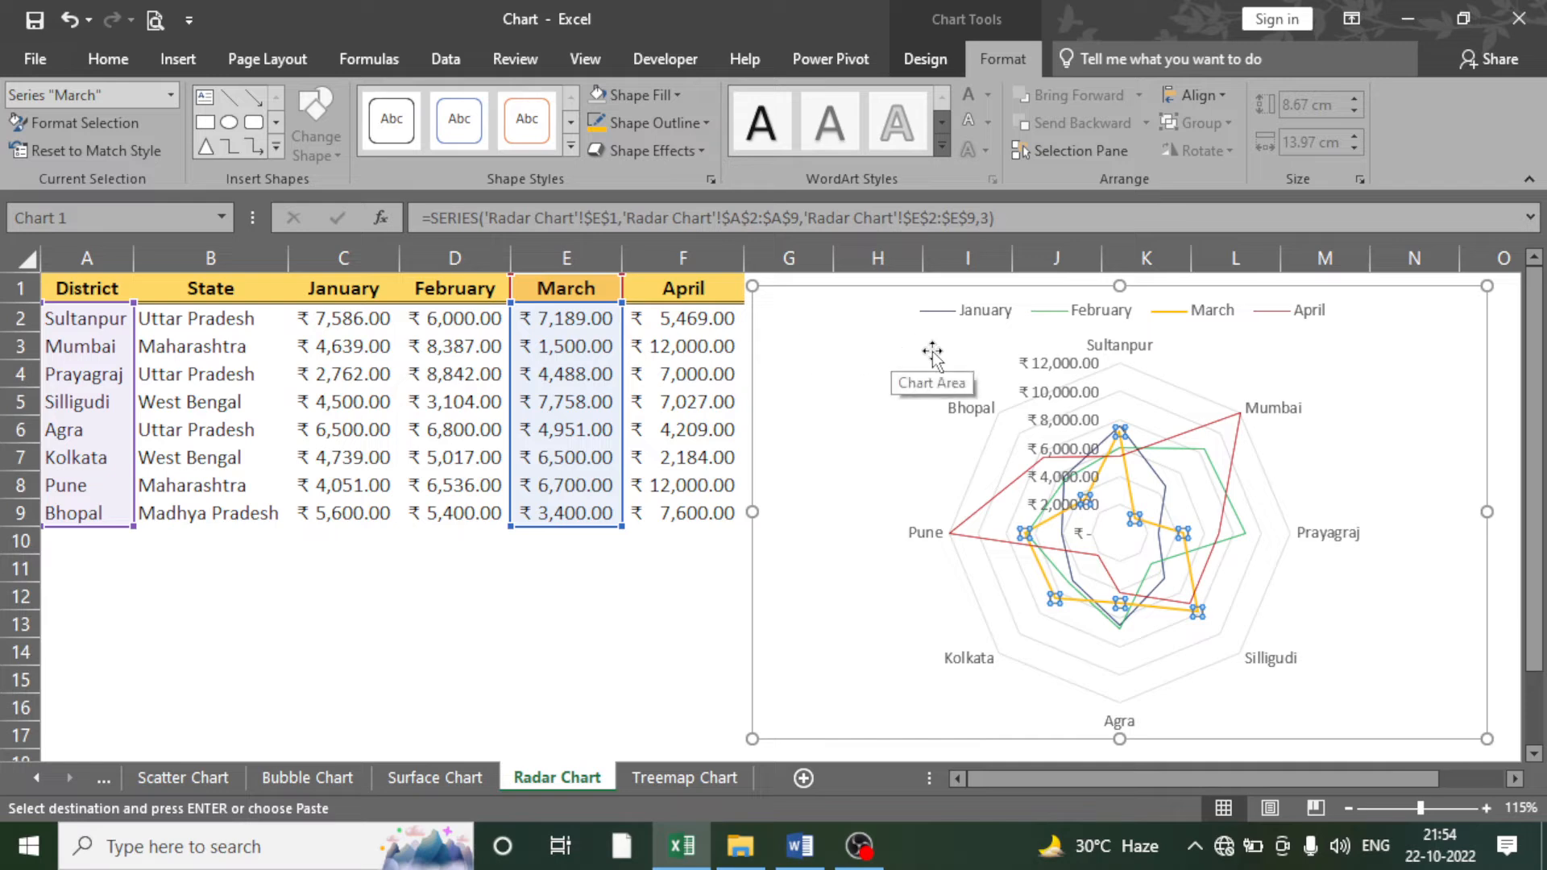
- Try the smallest green glow effect on the March series line, and undo it
left_click(646, 156)
mouse_move(679, 368)
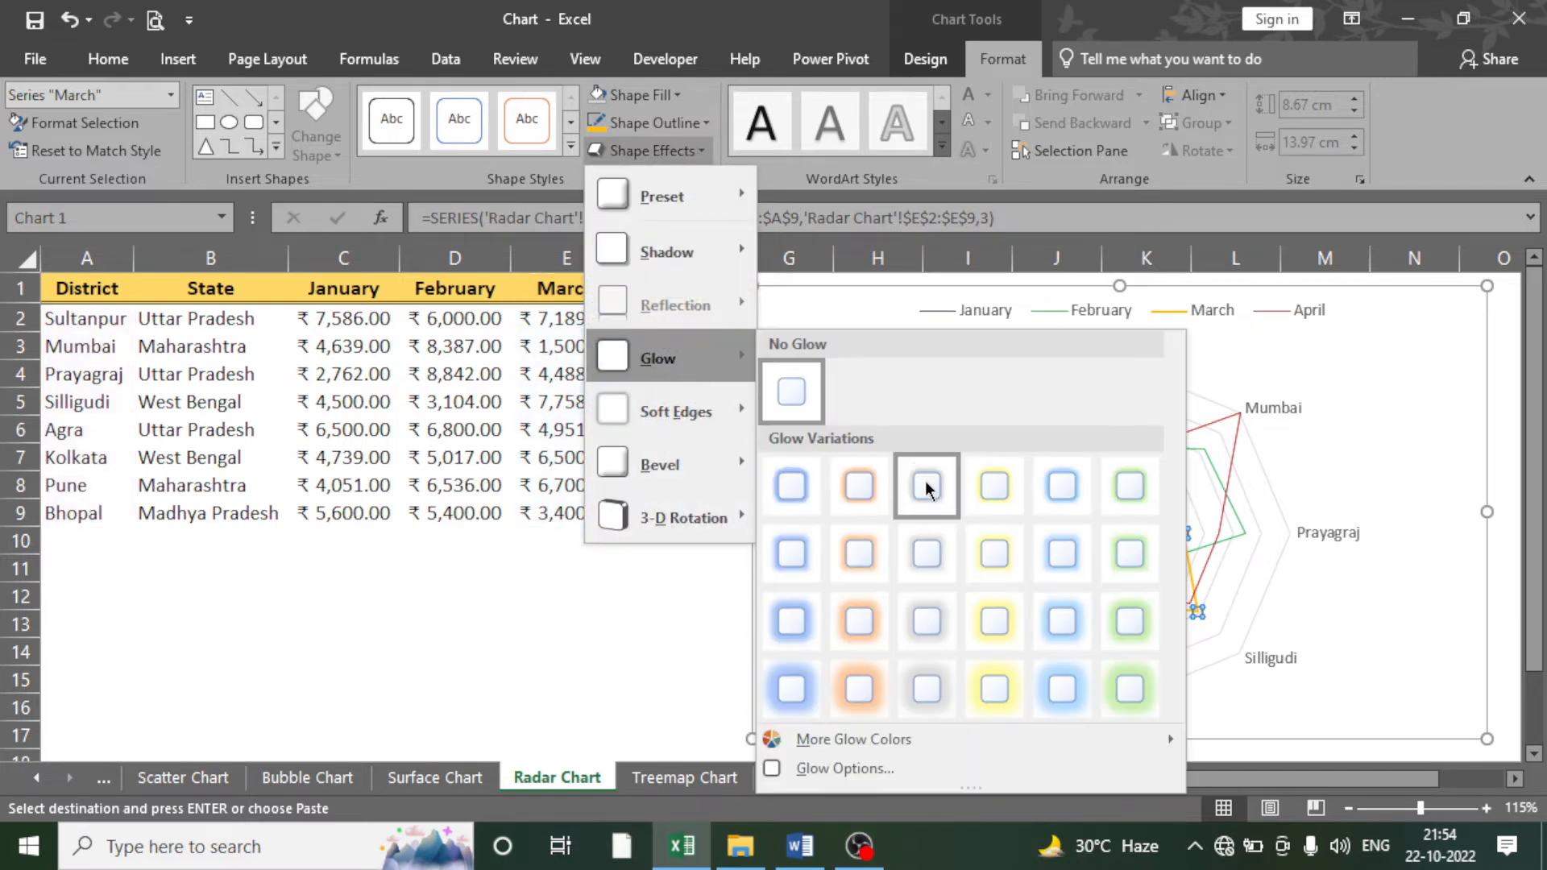
left_click(1130, 495)
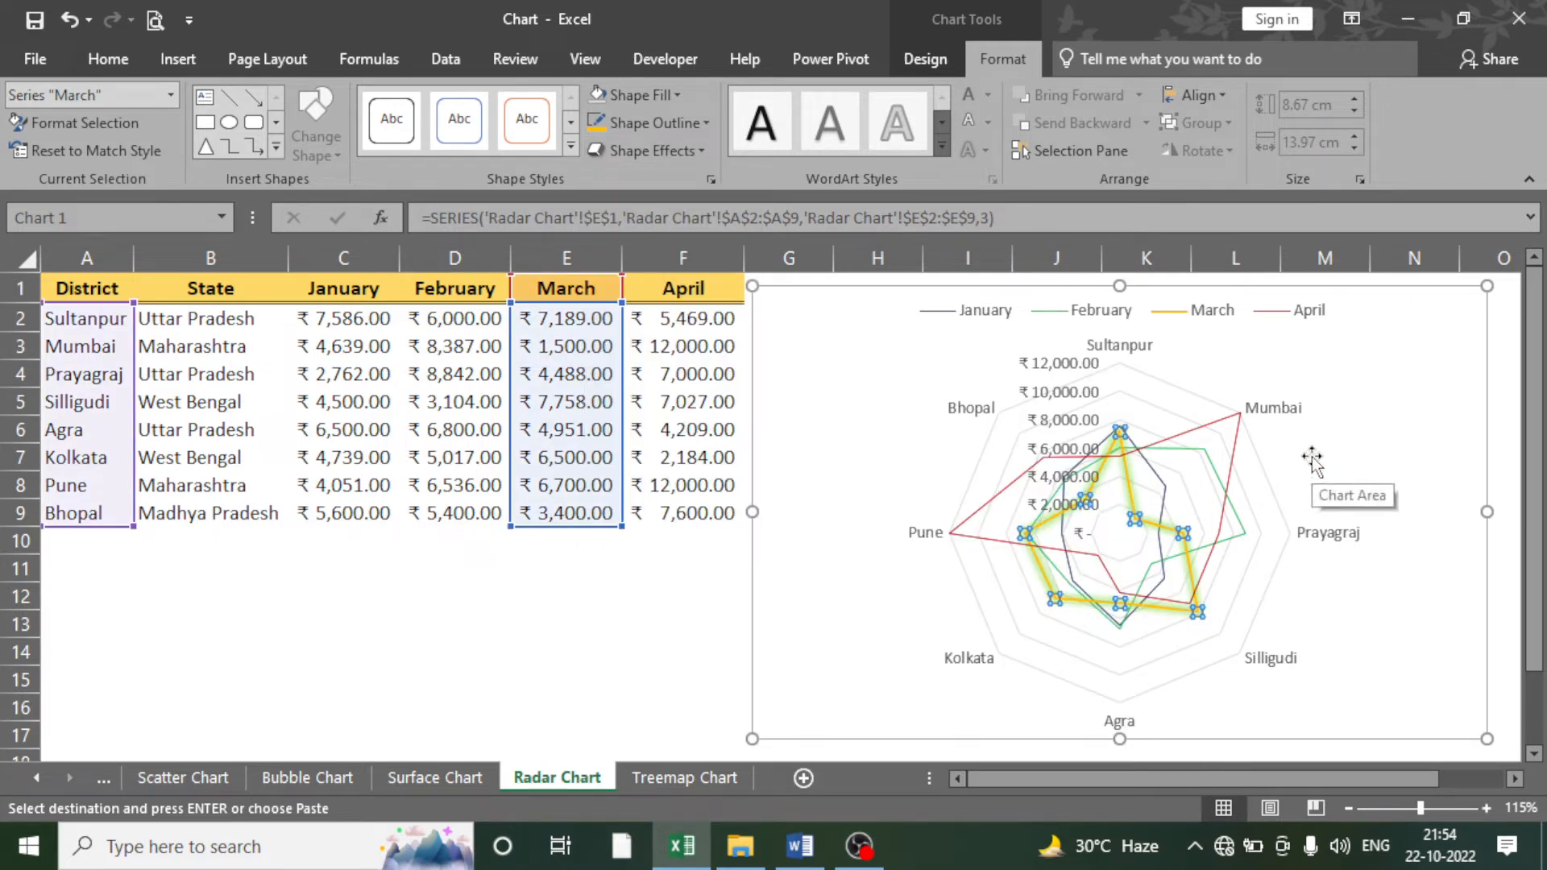
key("ctrl+z")
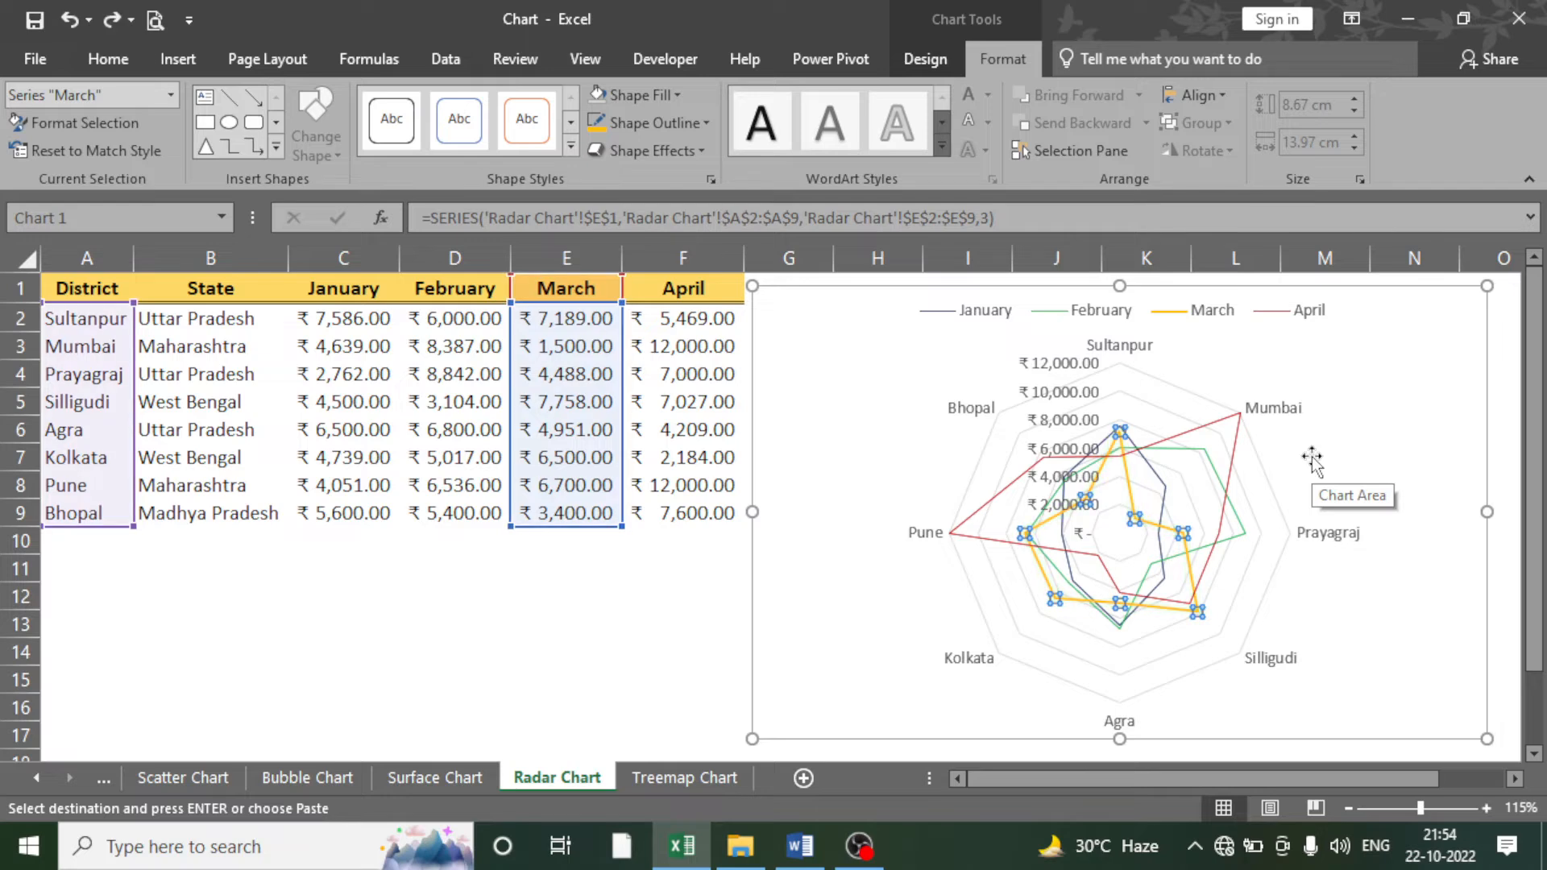
- Change Pune's April sales in cell F8 to 2500
left_click(459, 619)
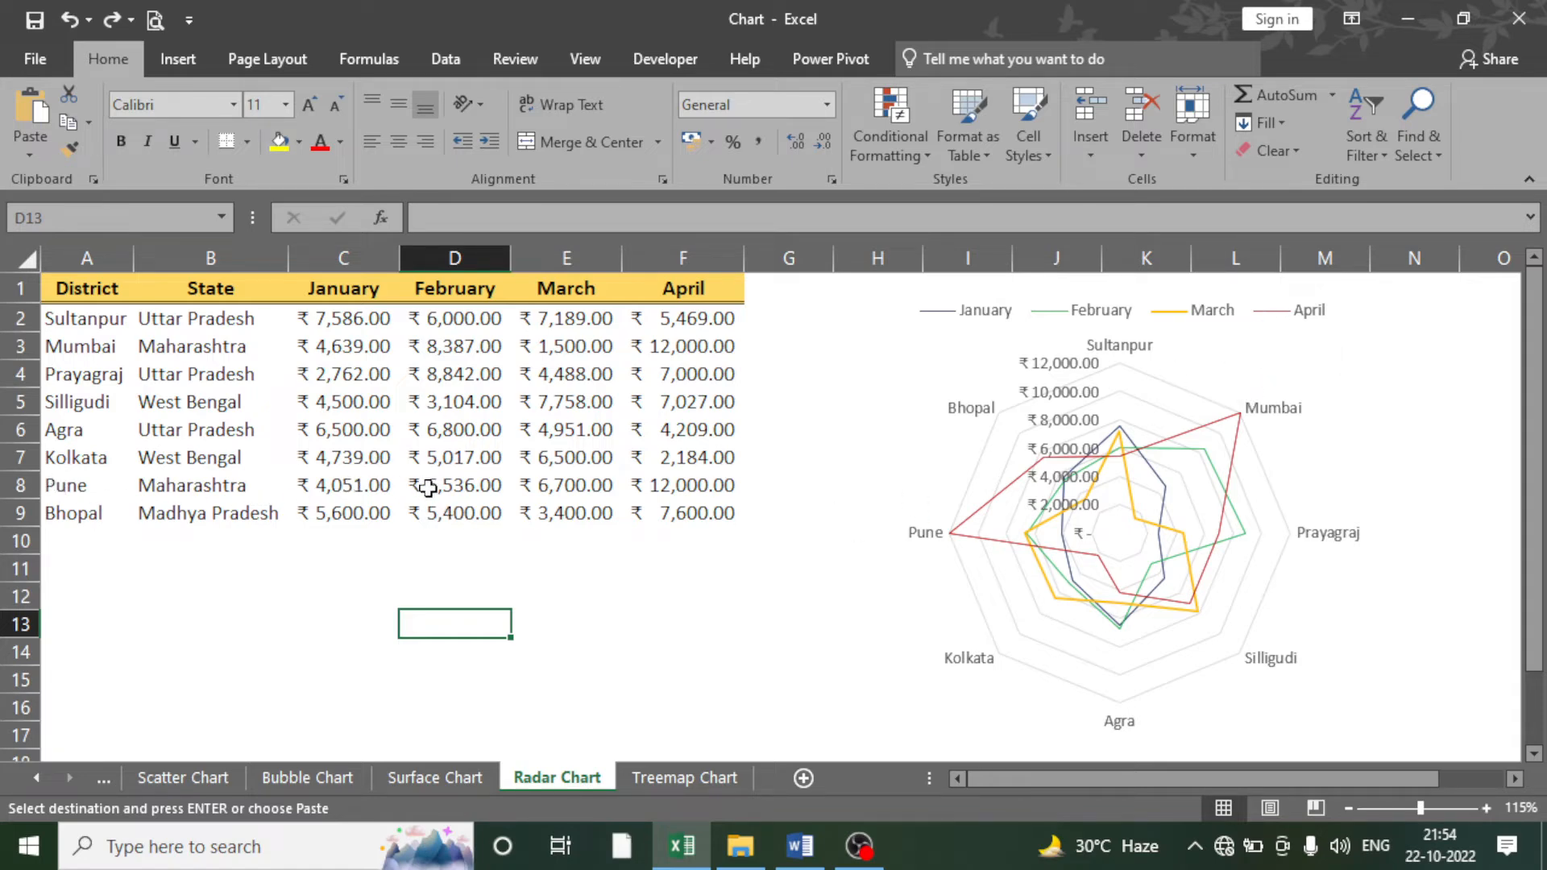
left_click(630, 485)
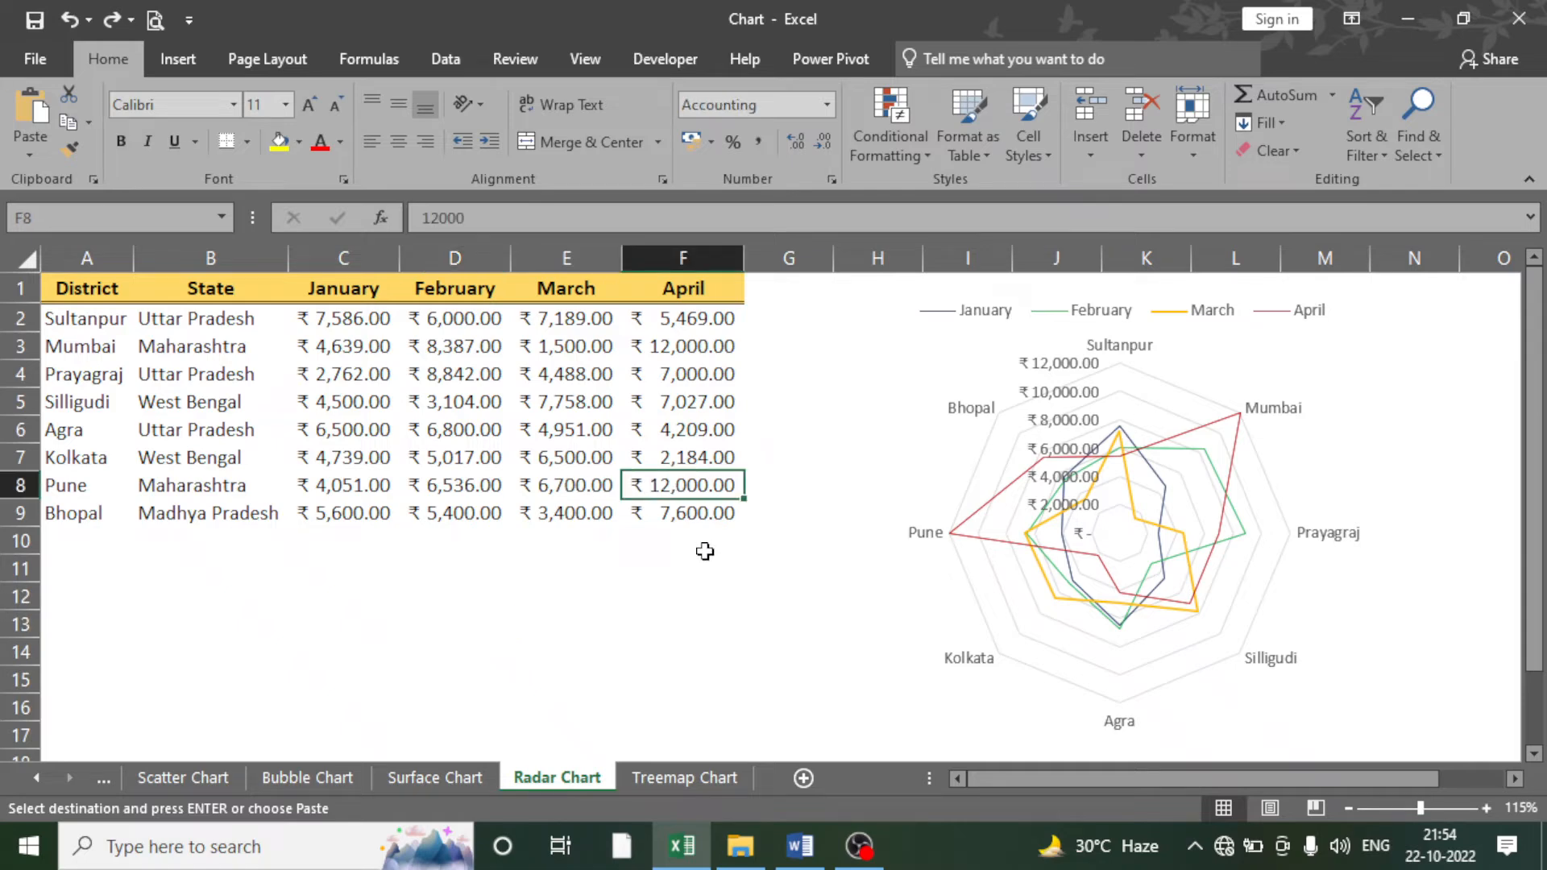
type("2")
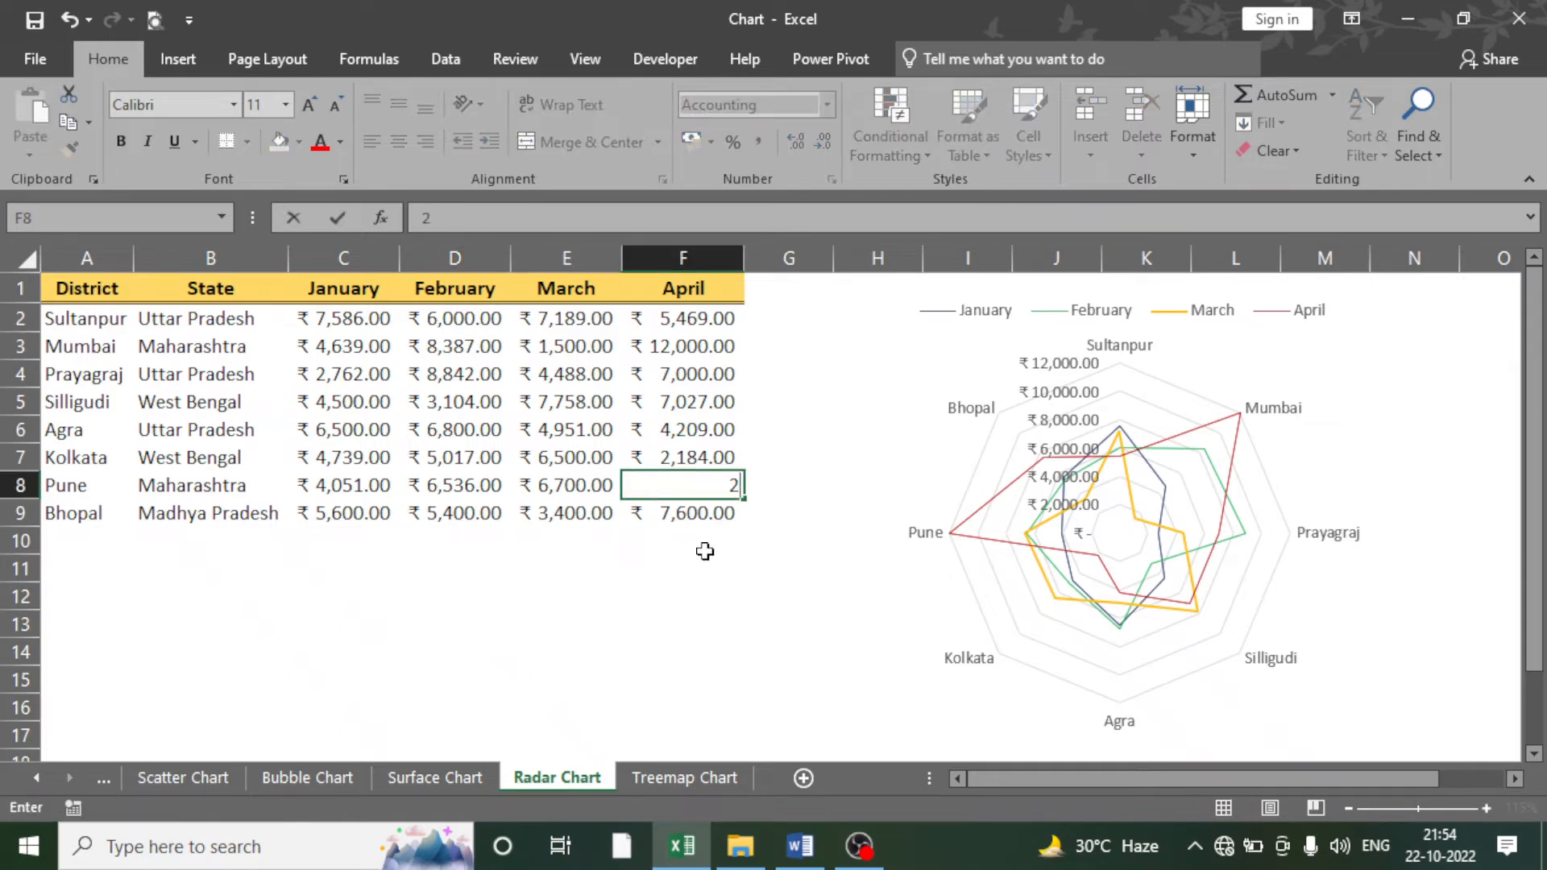
type("500")
key("Return")
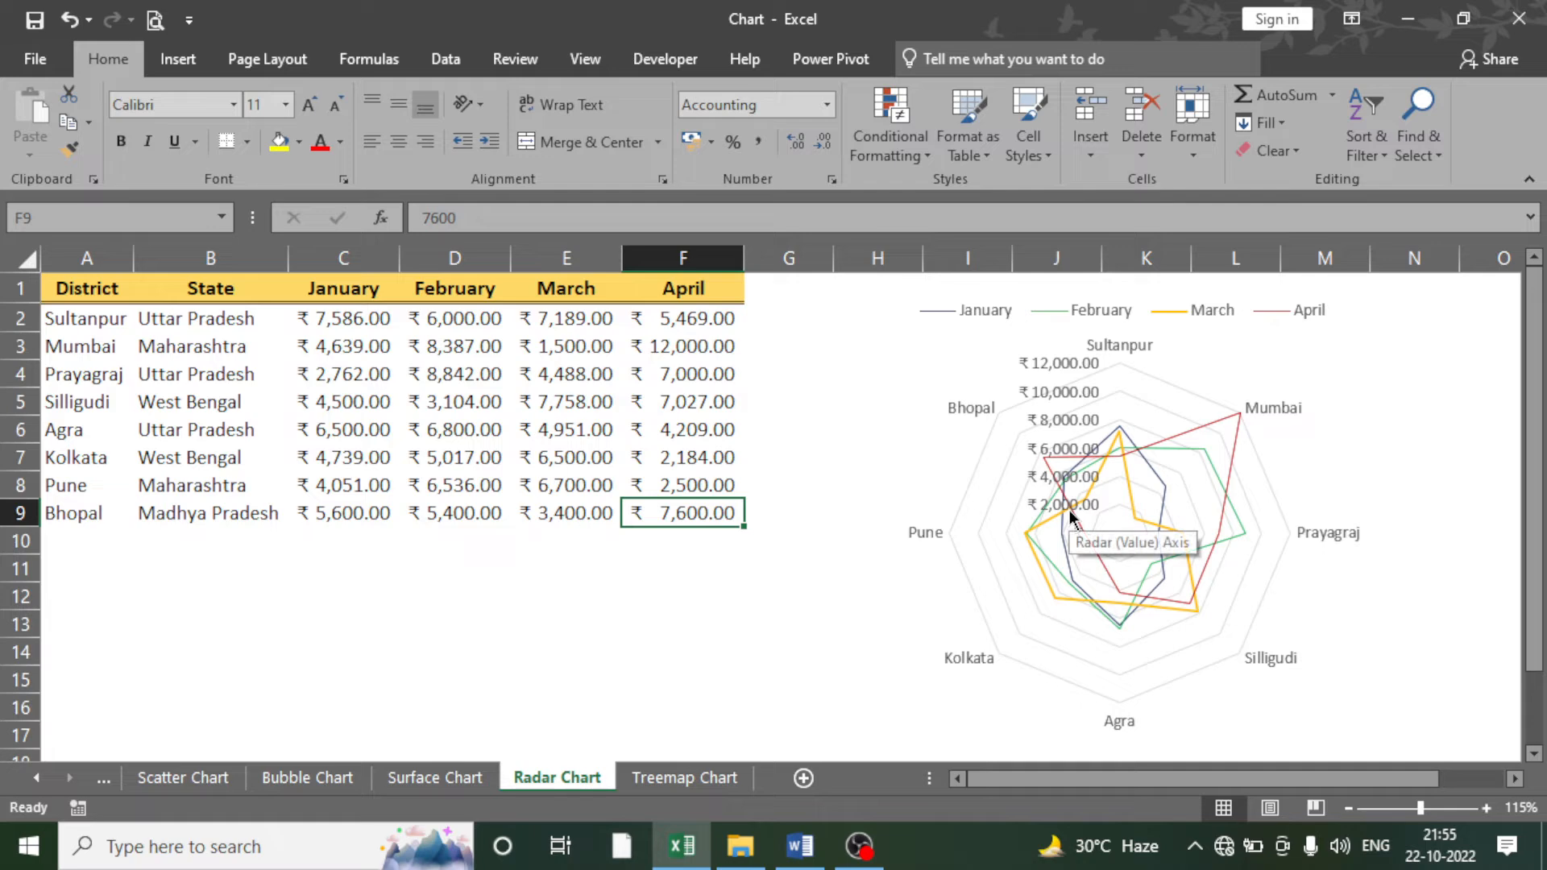
- Change Pune's February sales in cell D8 to 7800
left_click(675, 489)
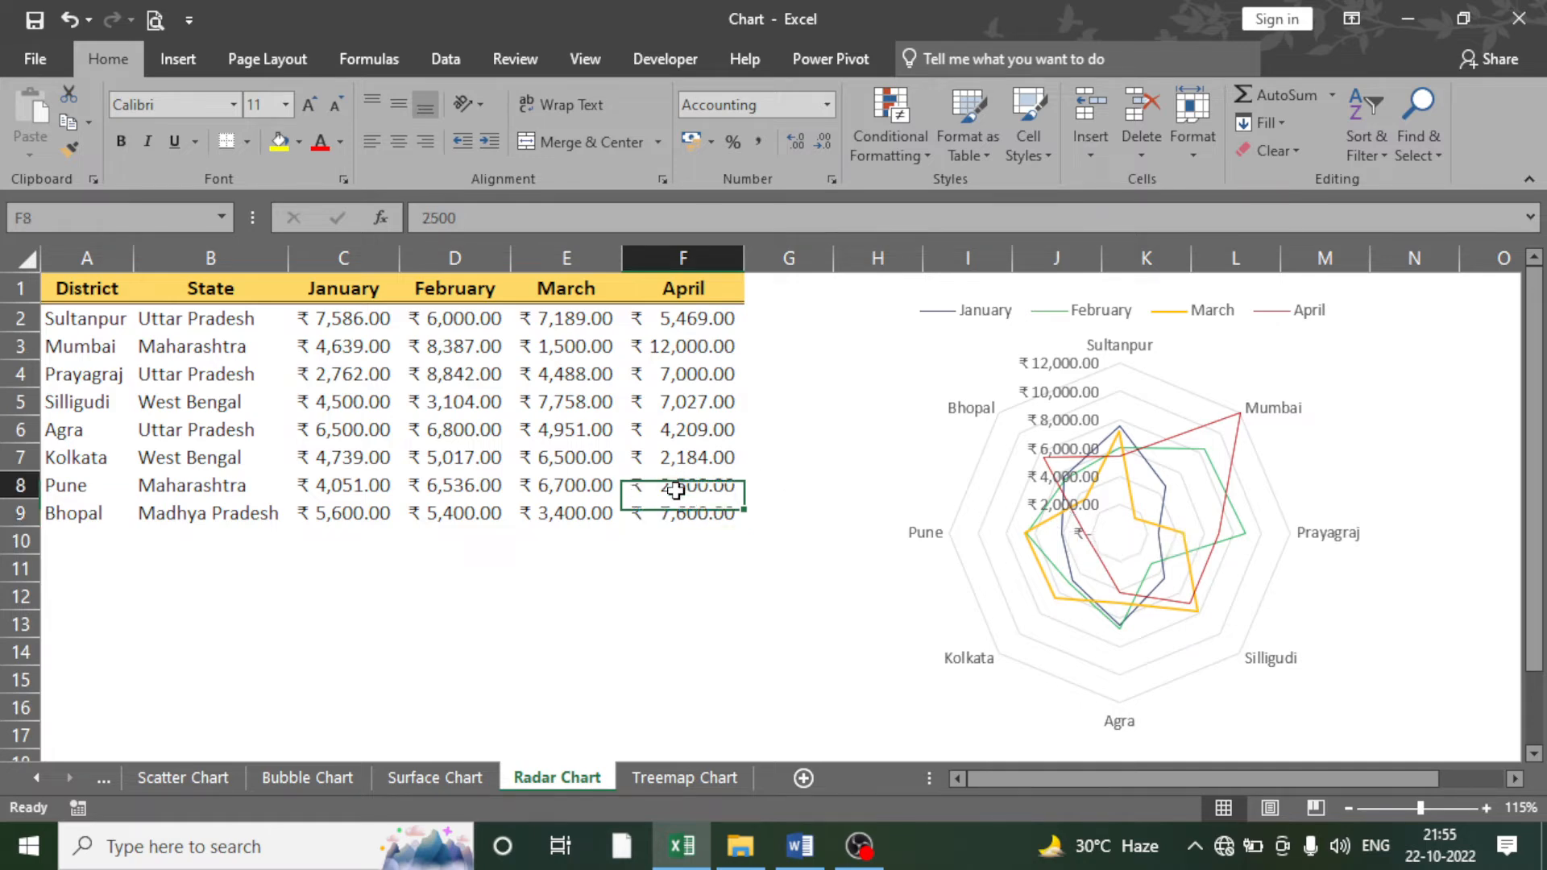
left_click(539, 477)
left_click(450, 480)
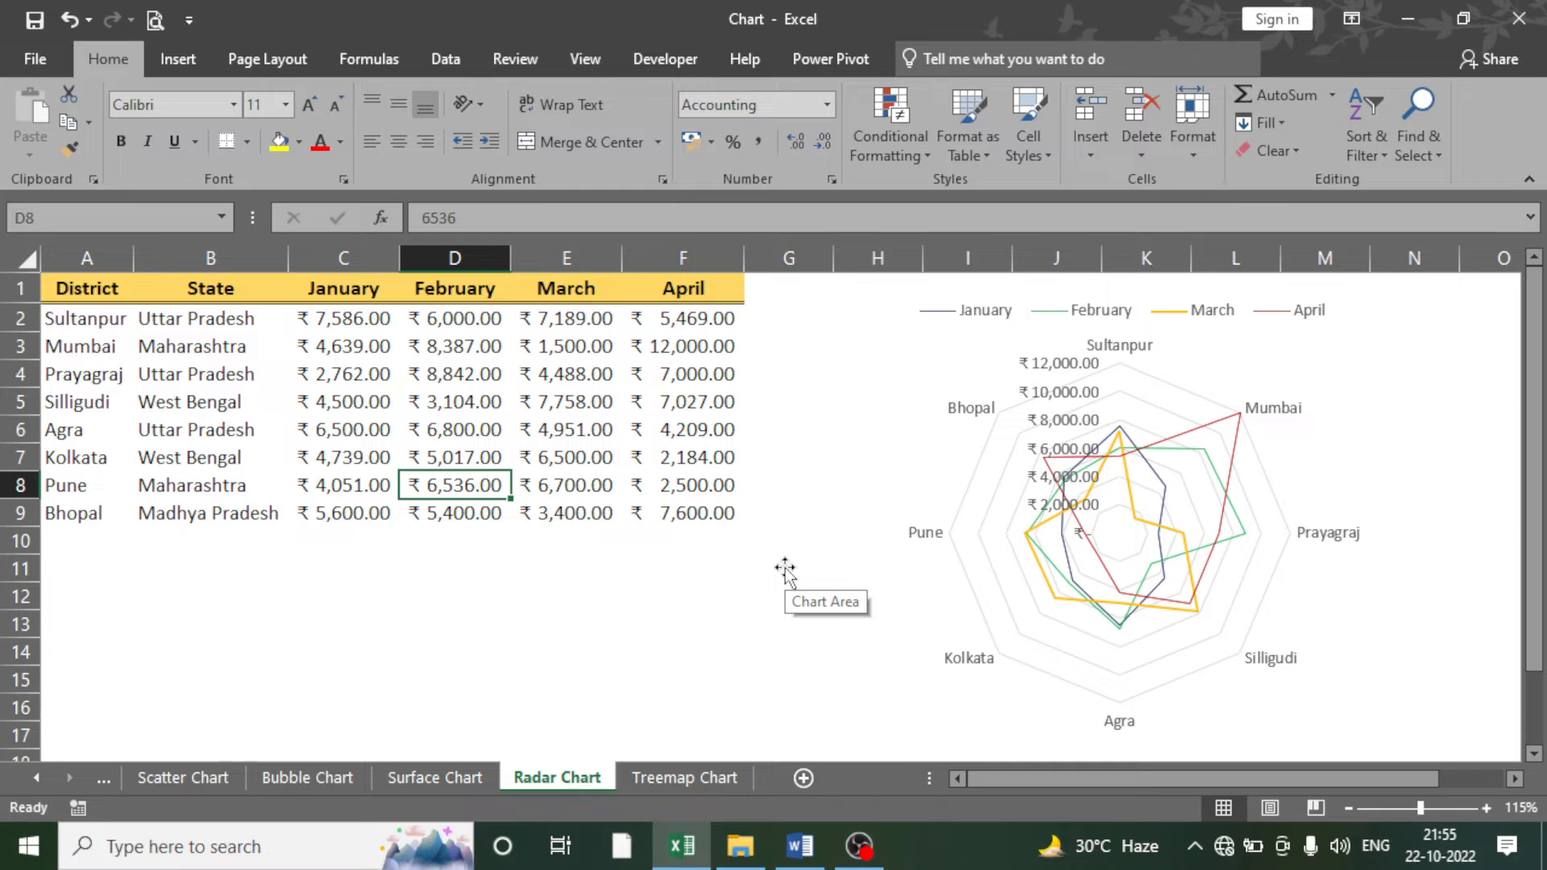
type("7800")
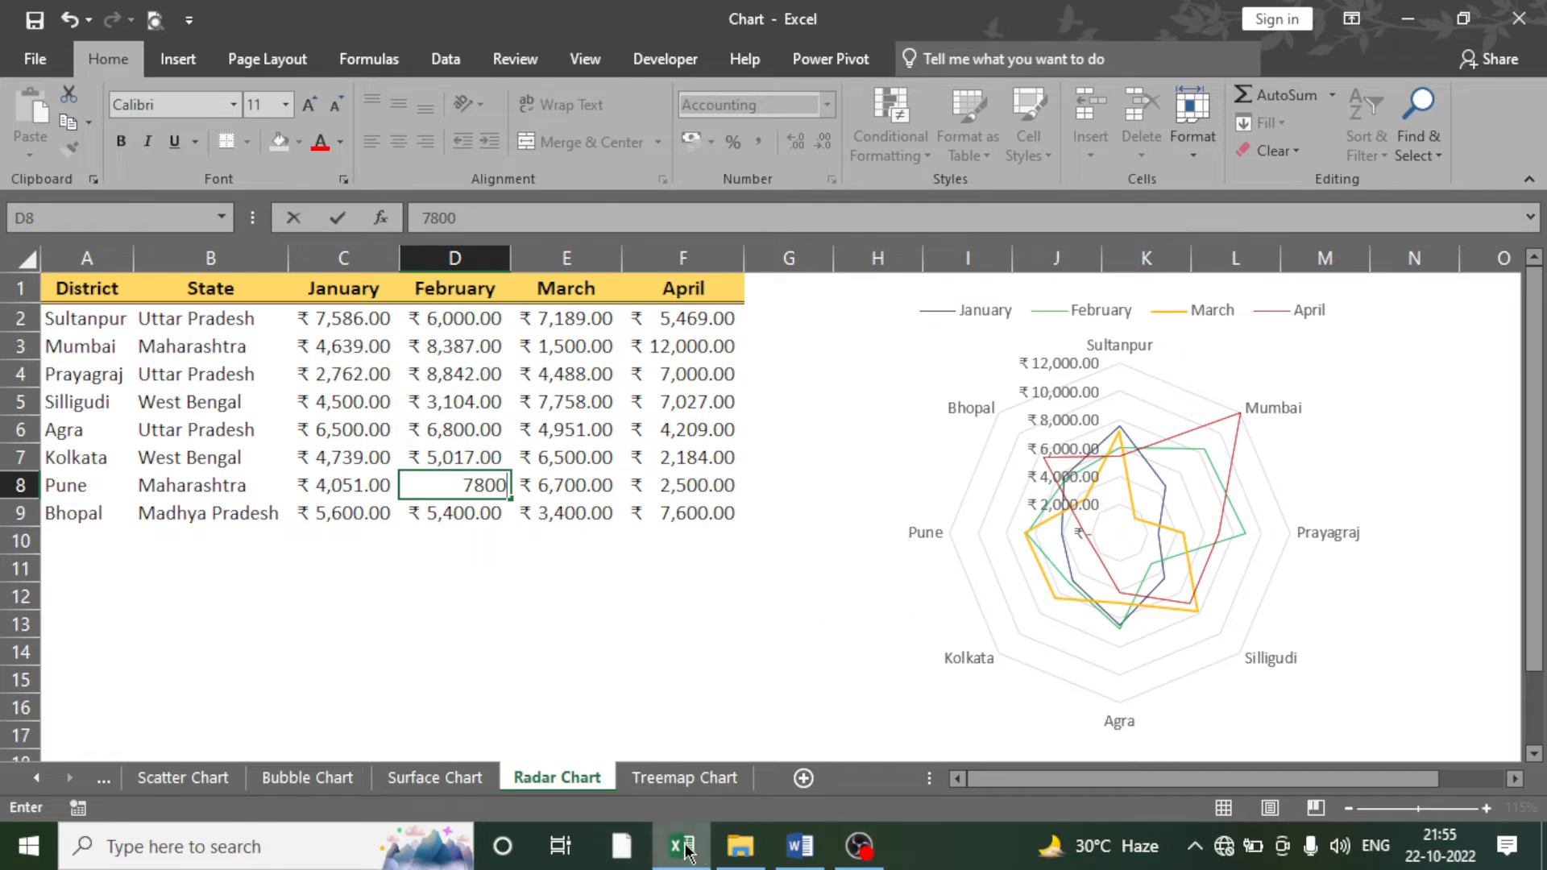
key("Return")
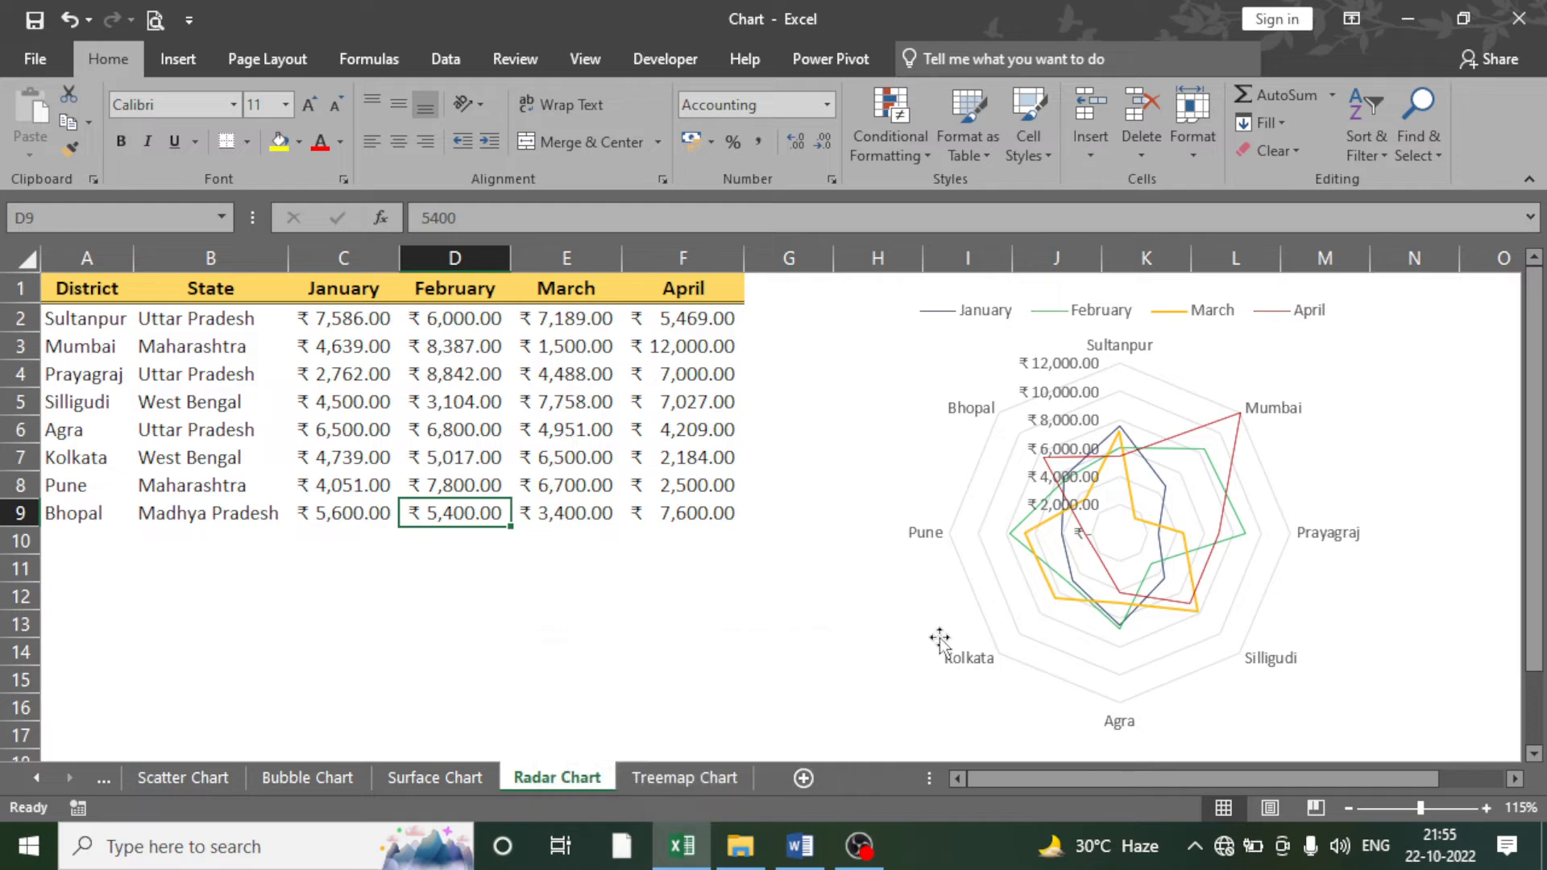
- Change Prayagraj's January sales in cell C4 to 6800
left_click(411, 401)
left_click(421, 373)
left_click(362, 374)
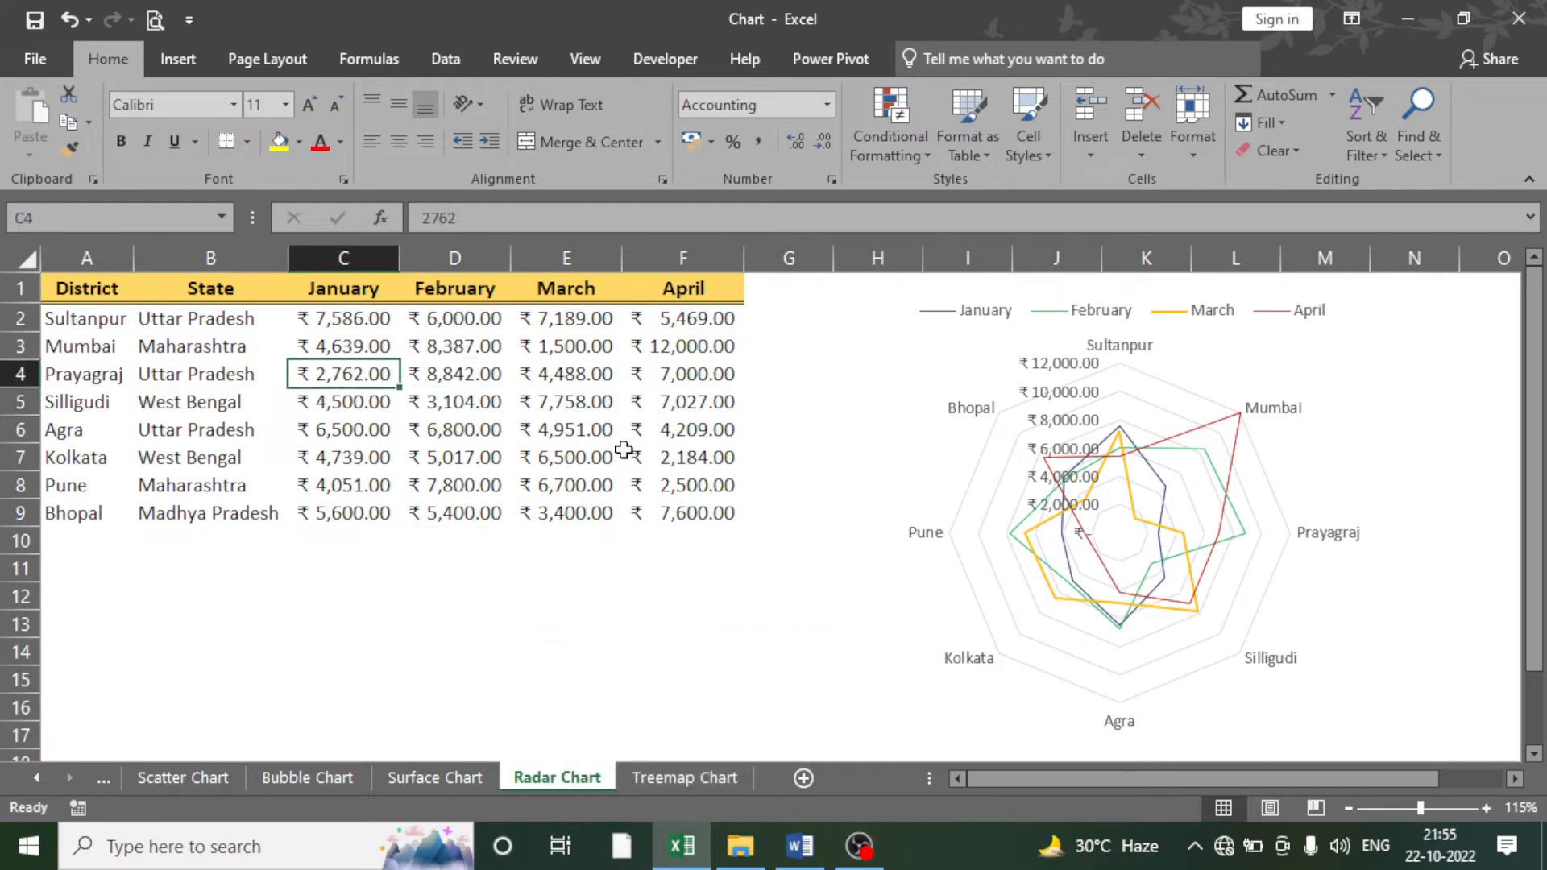
type("6800")
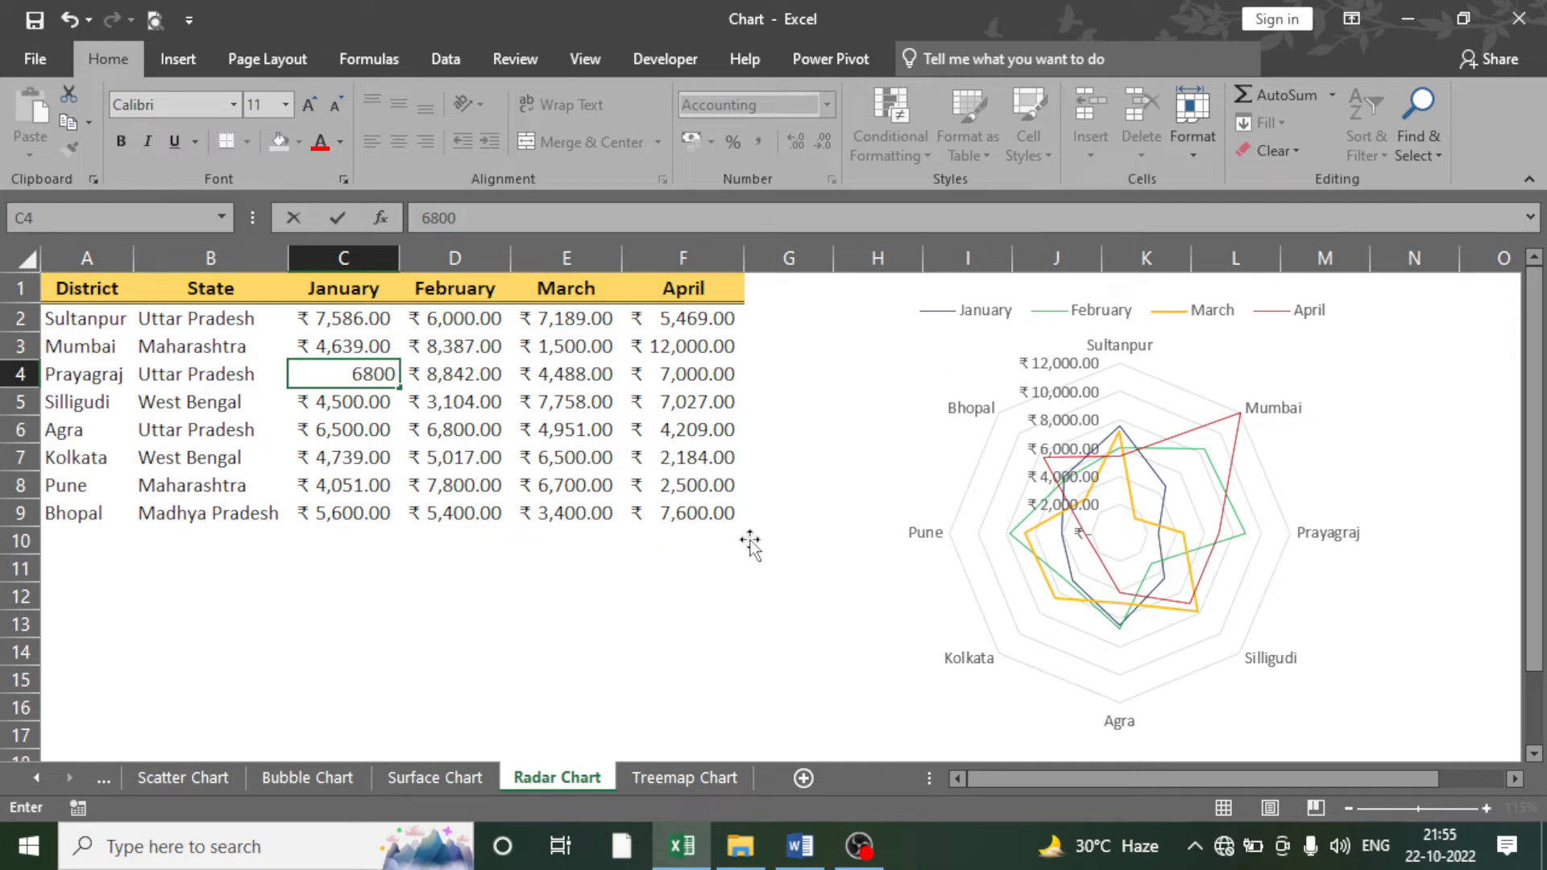
key("Return")
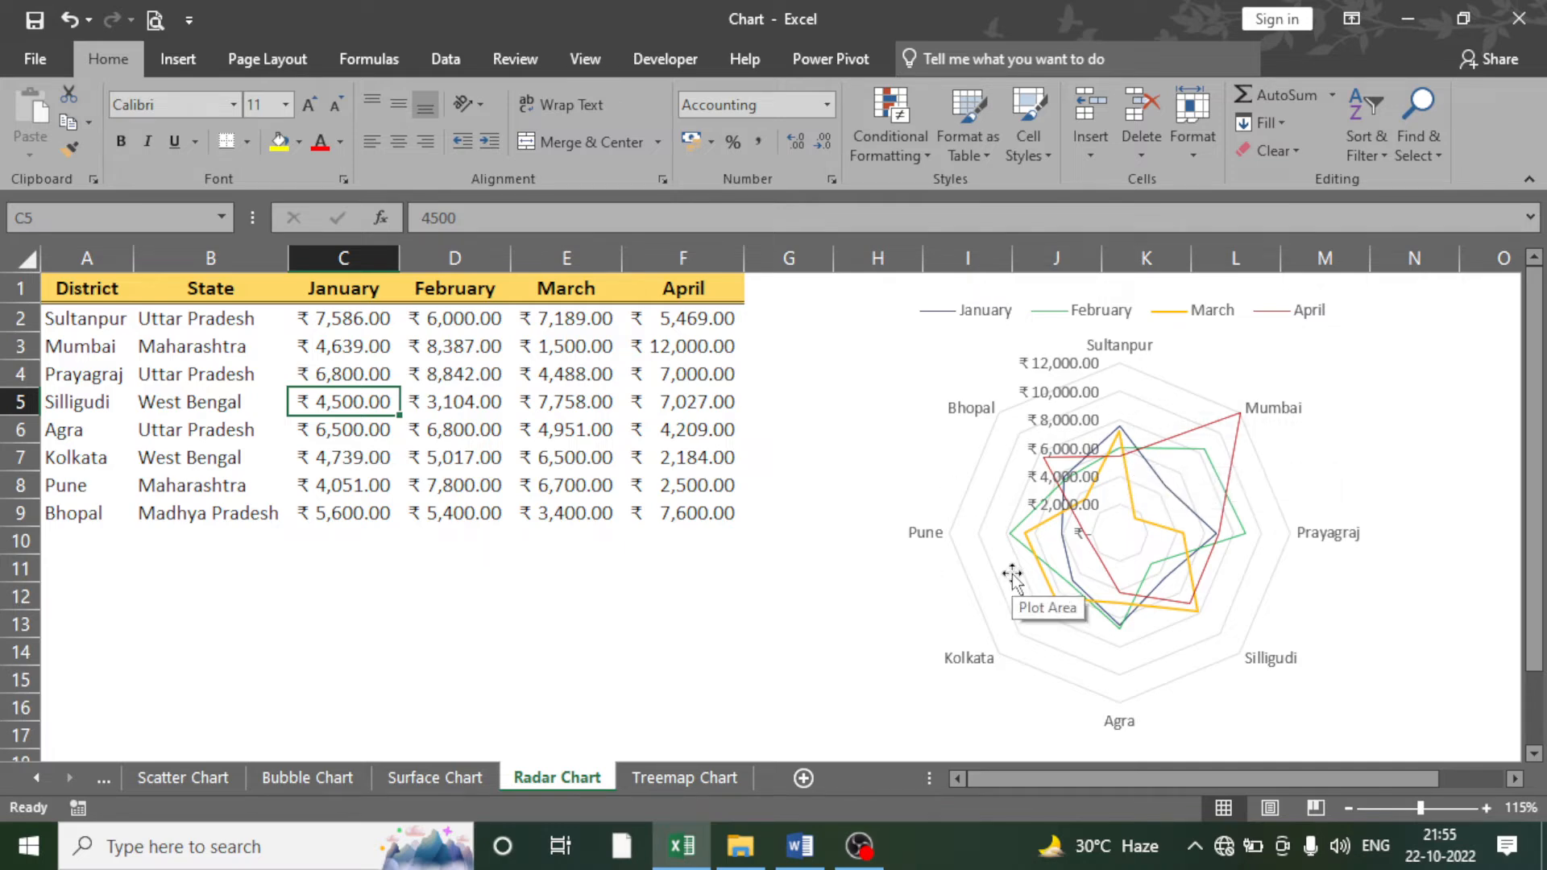
left_click(787, 440)
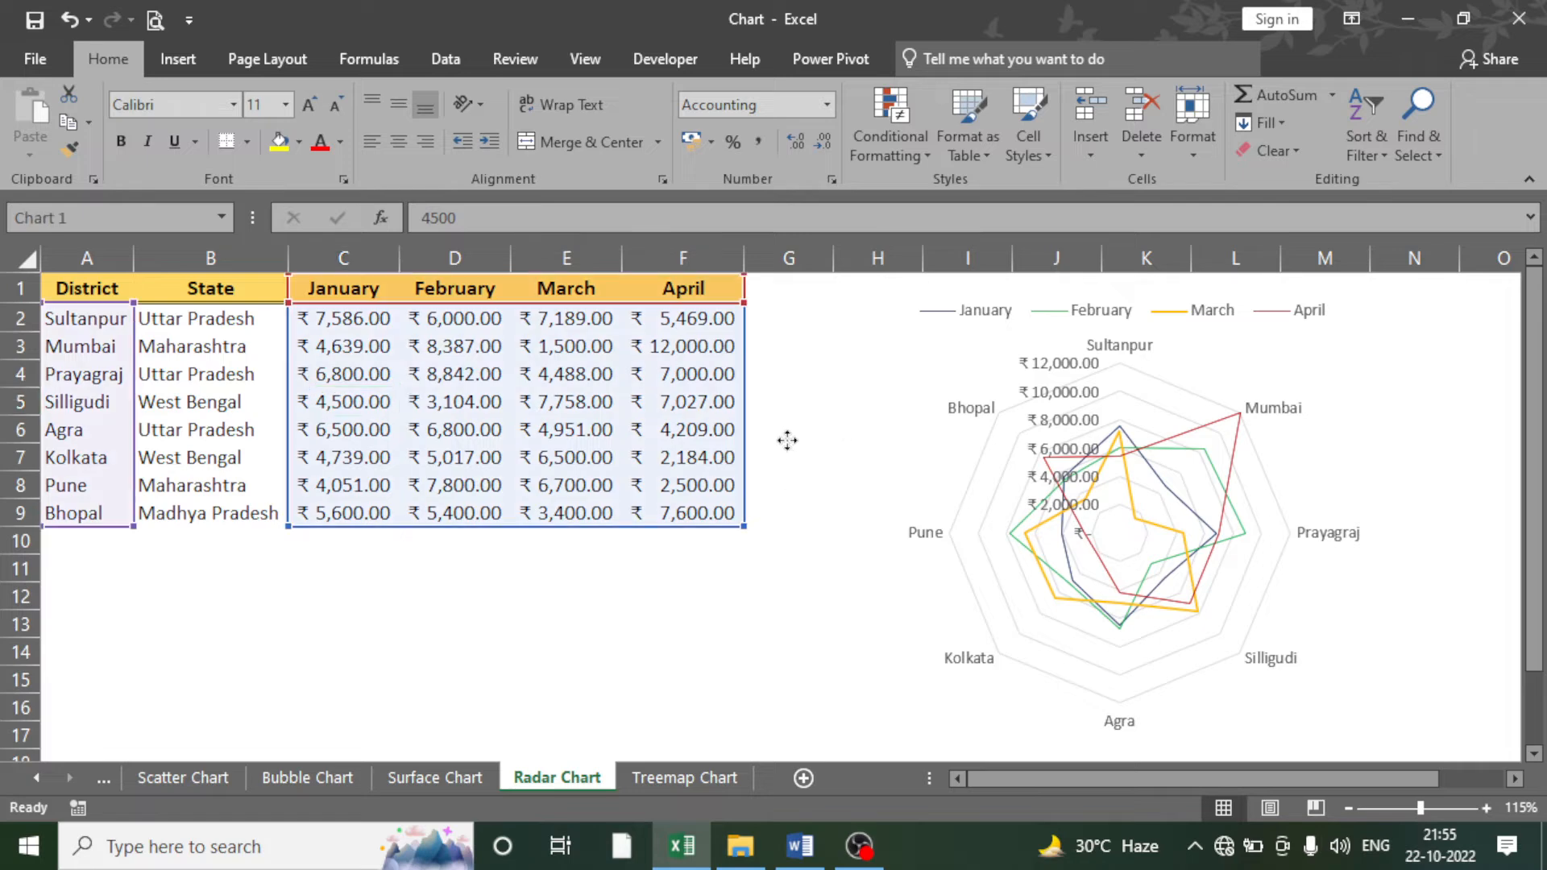
left_click(684, 586)
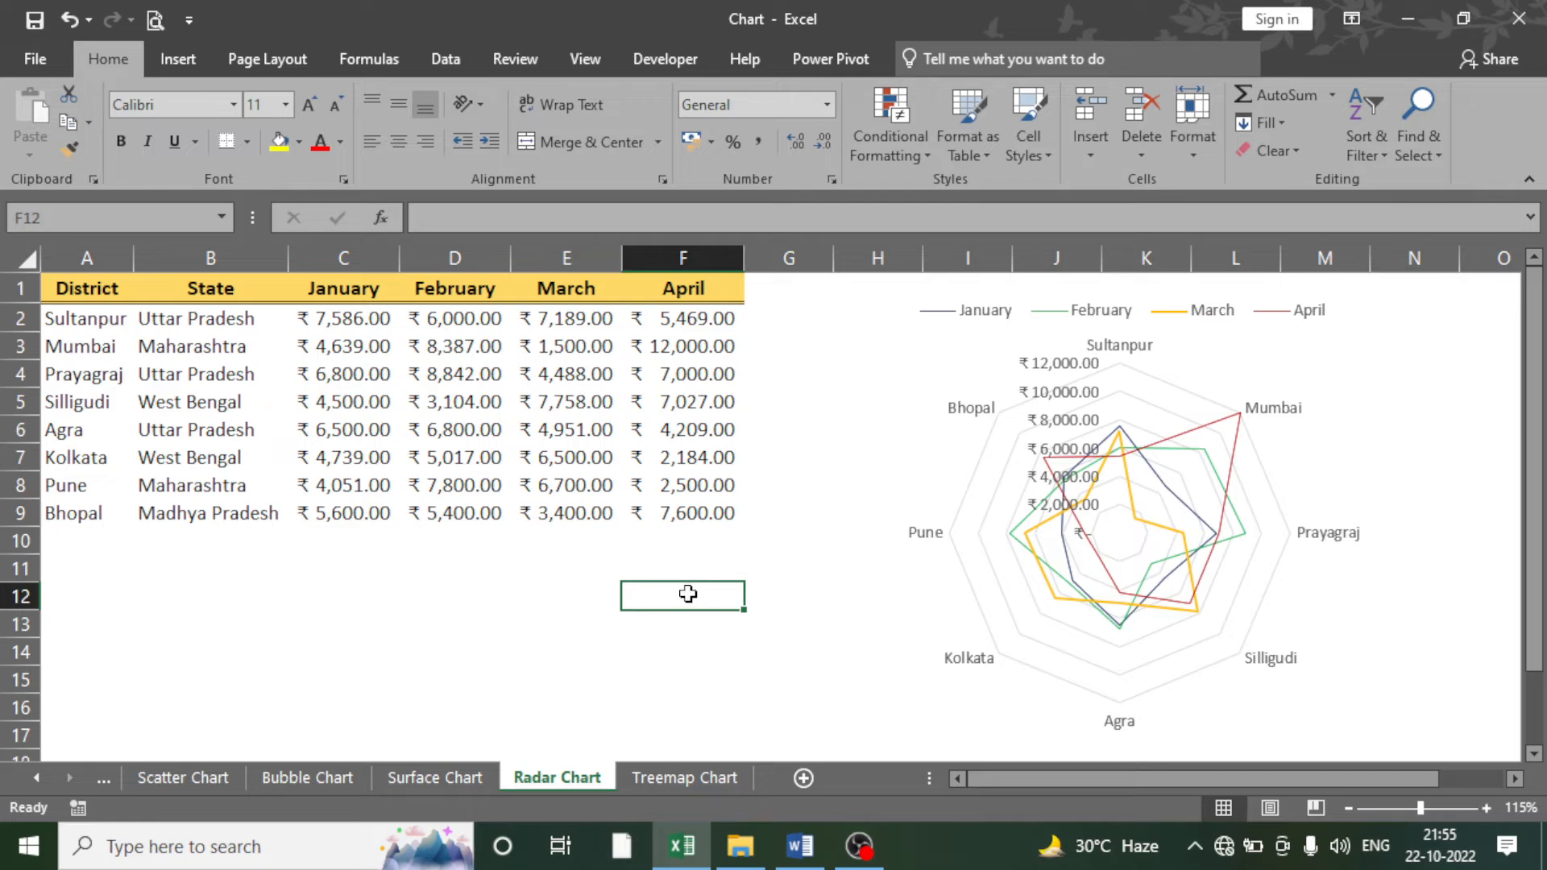
left_click(520, 549)
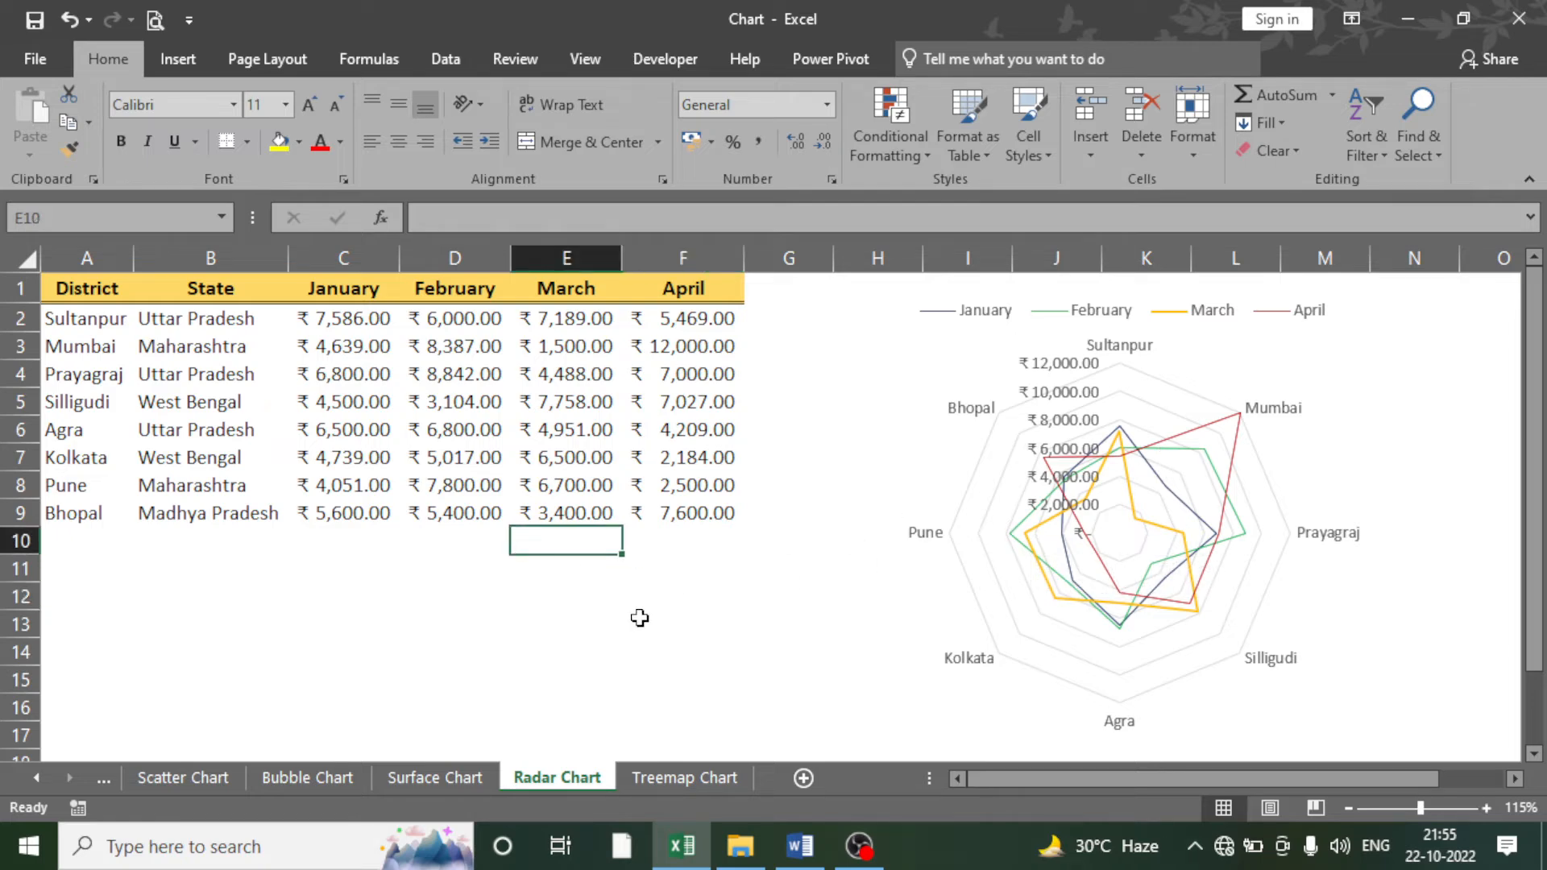
- Copy the sales table A1:F9 from the Radar Chart sheet to cell A1 of the Treemap Chart sheet
left_click(672, 783)
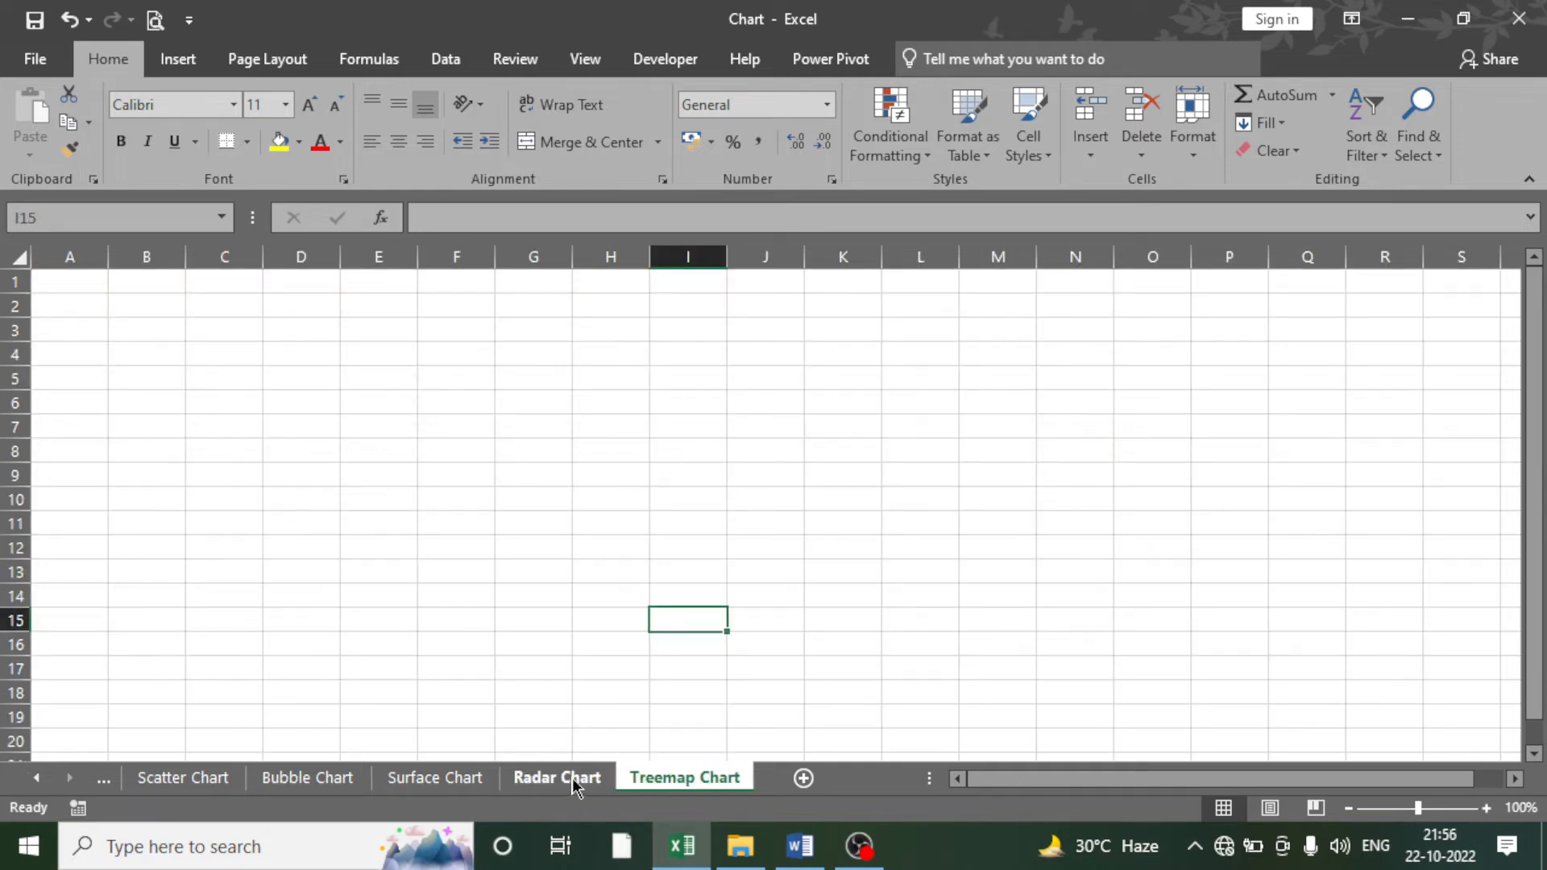
left_click(600, 780)
left_click(75, 288)
left_click_drag(74, 288, 665, 506)
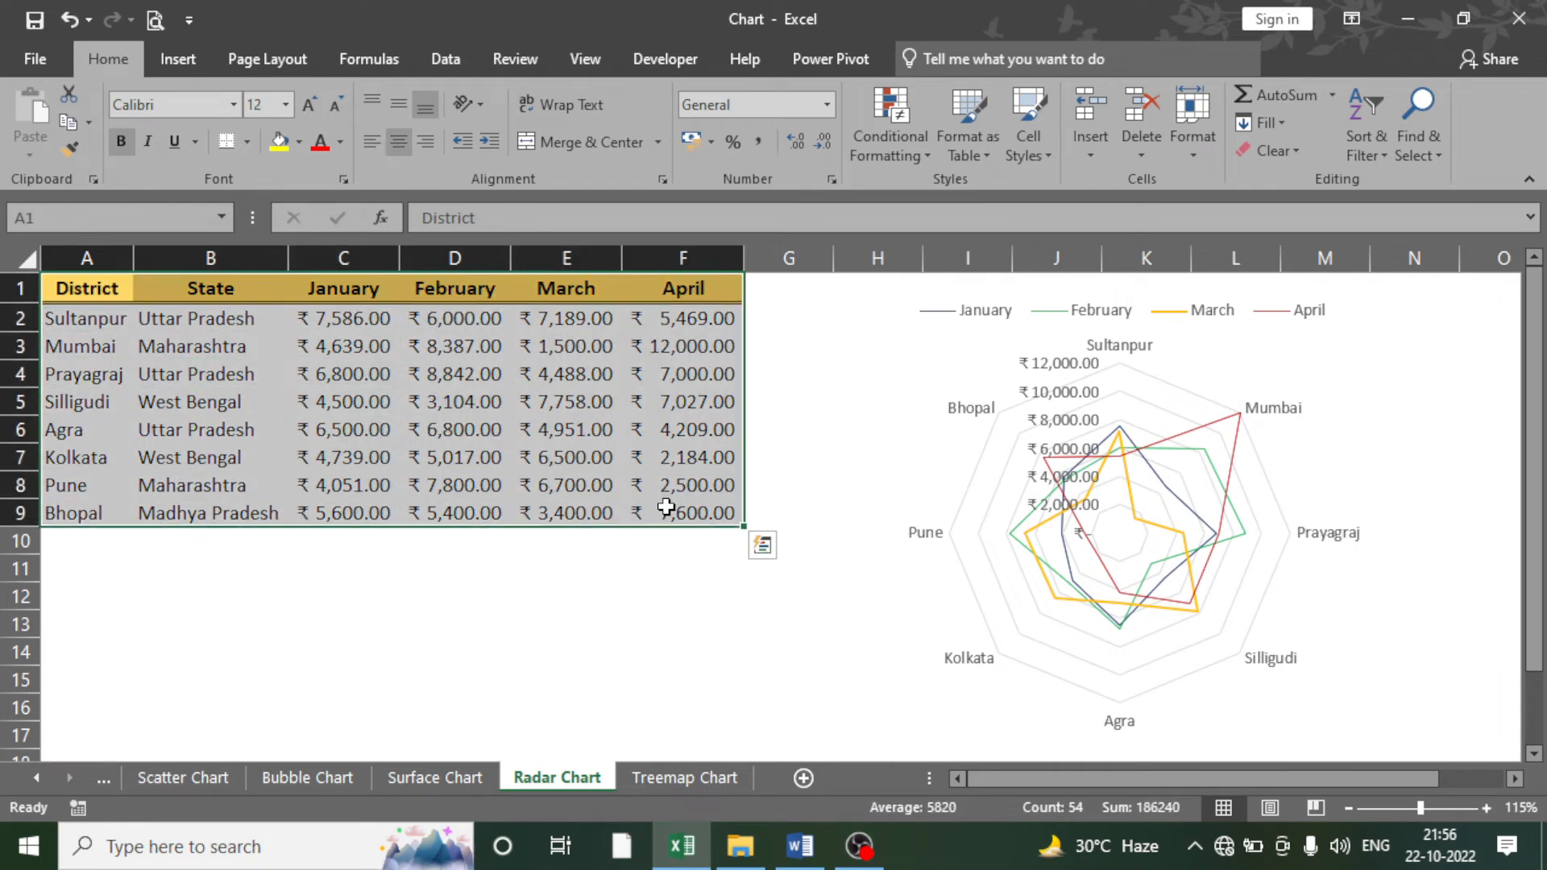
key("ctrl+c")
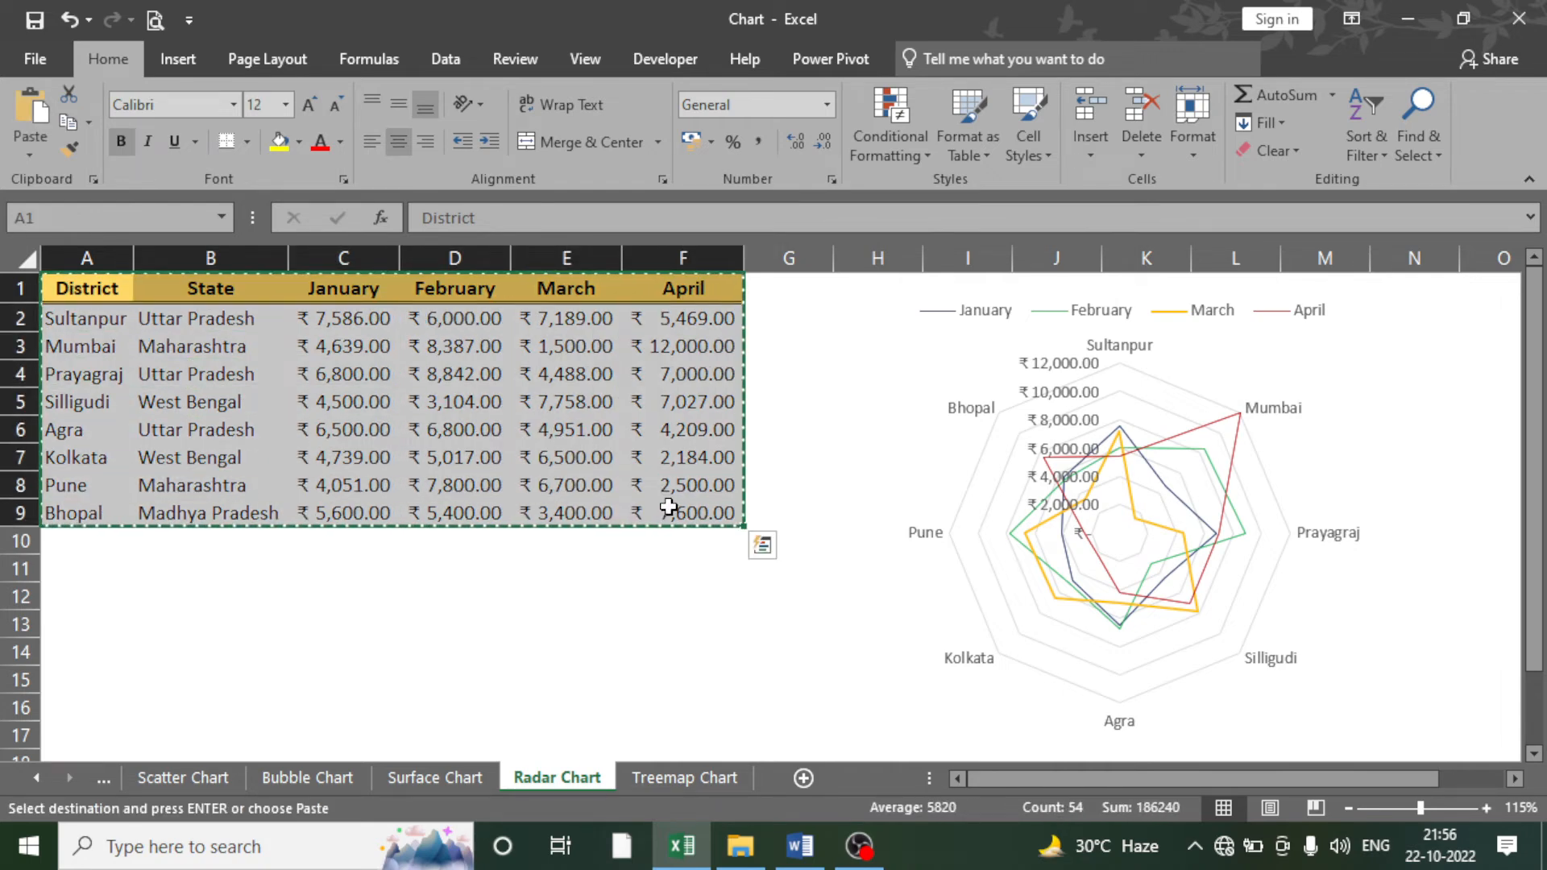
left_click(684, 778)
left_click_drag(224, 329, 323, 354)
left_click(75, 282)
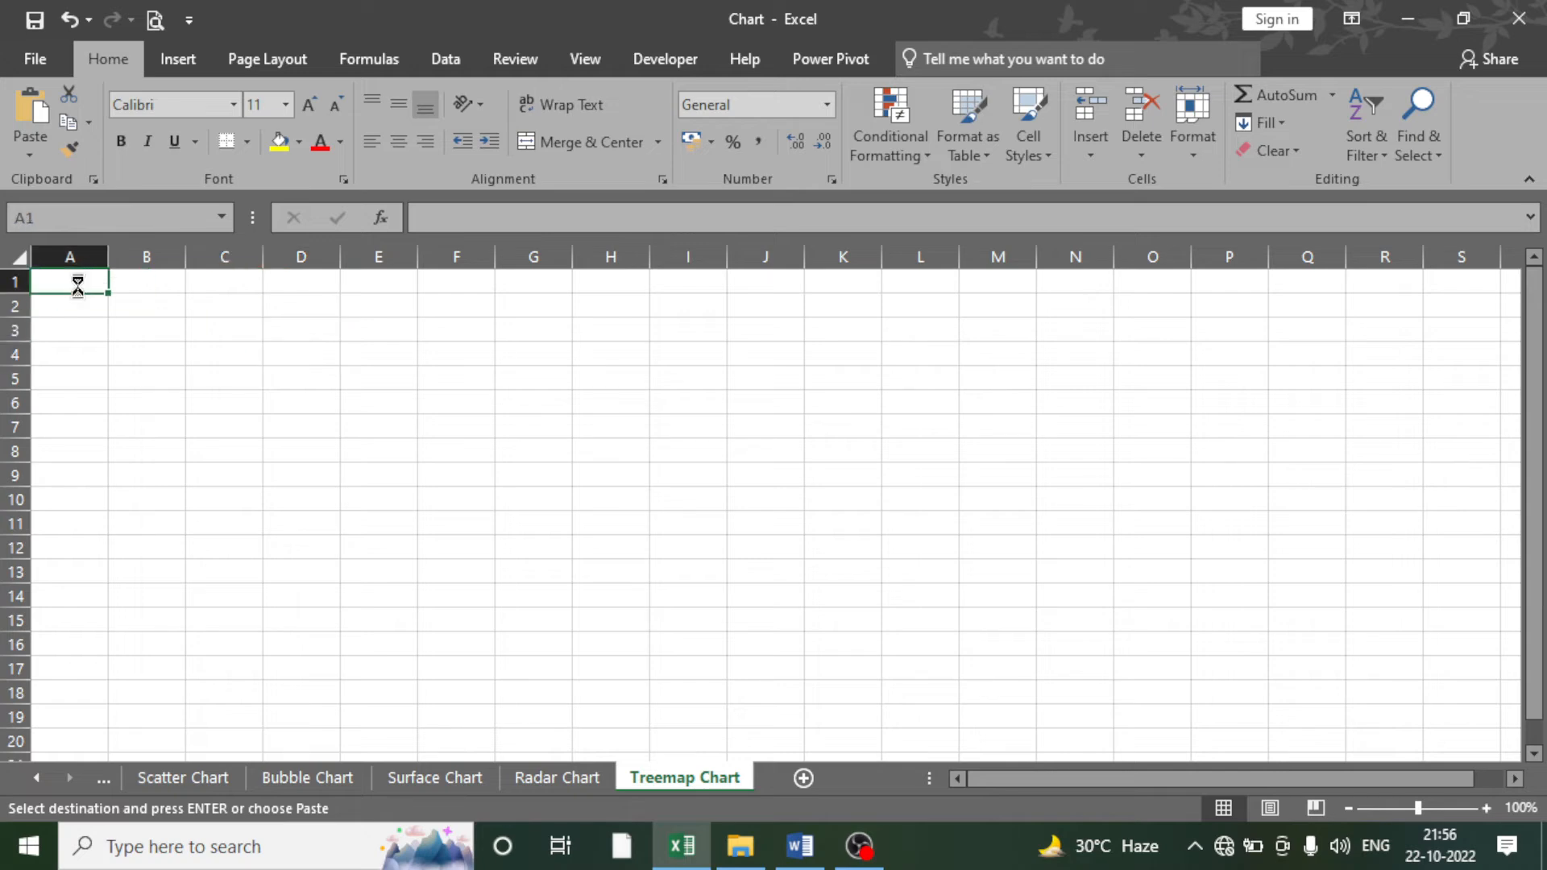
key("ctrl+v")
- Zoom the Treemap Chart sheet to 115% and auto-fit all its column widths to the pasted sales data
left_click(20, 257)
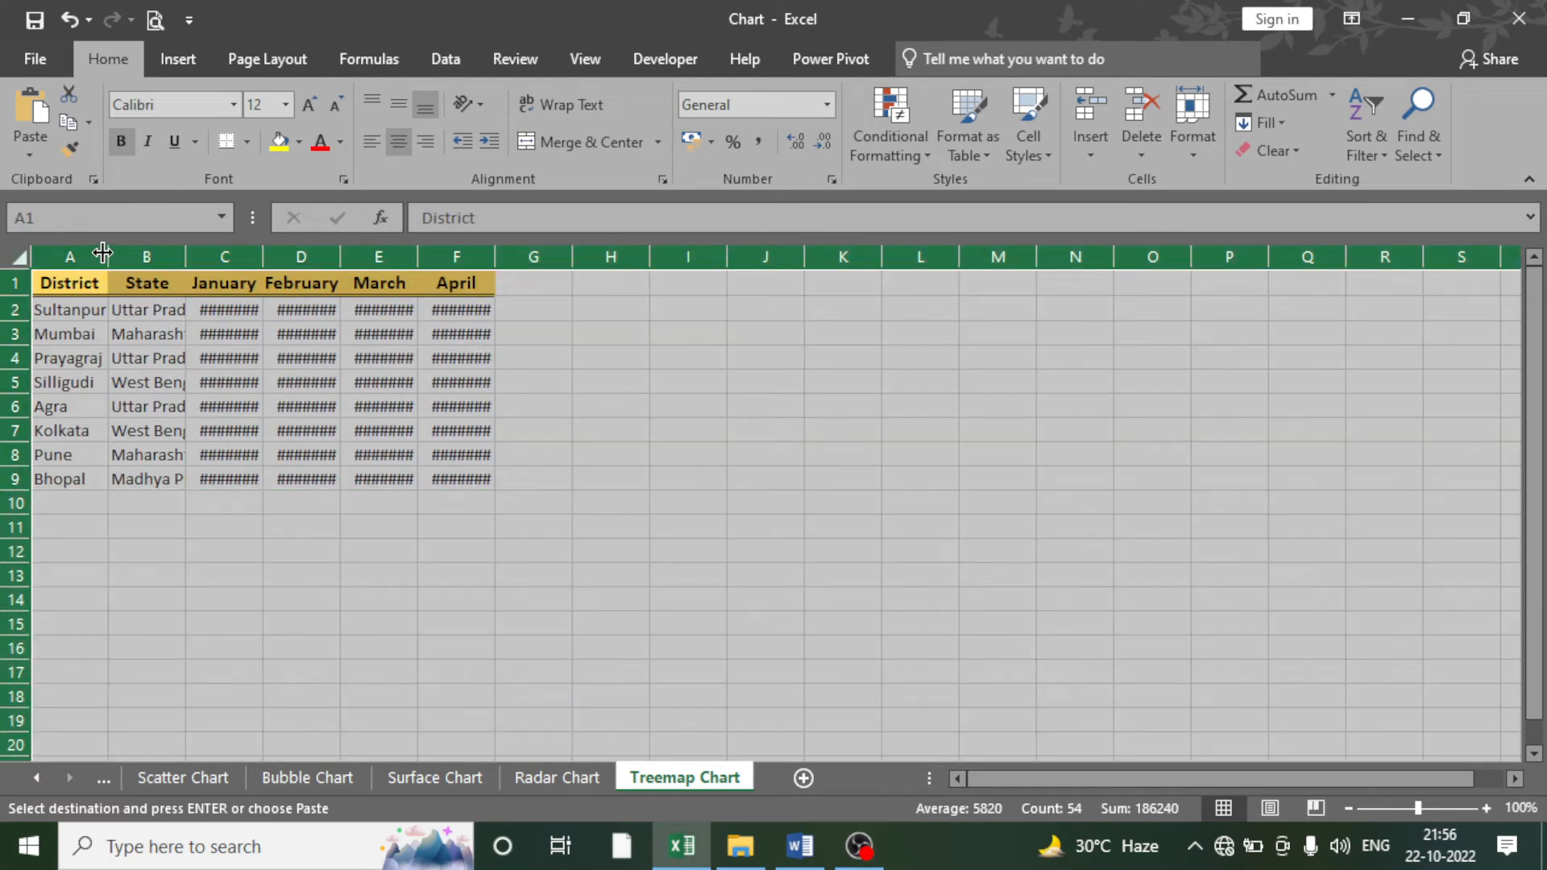
double_click(108, 256)
left_click(214, 355)
scroll(214, 355, "up", 1)
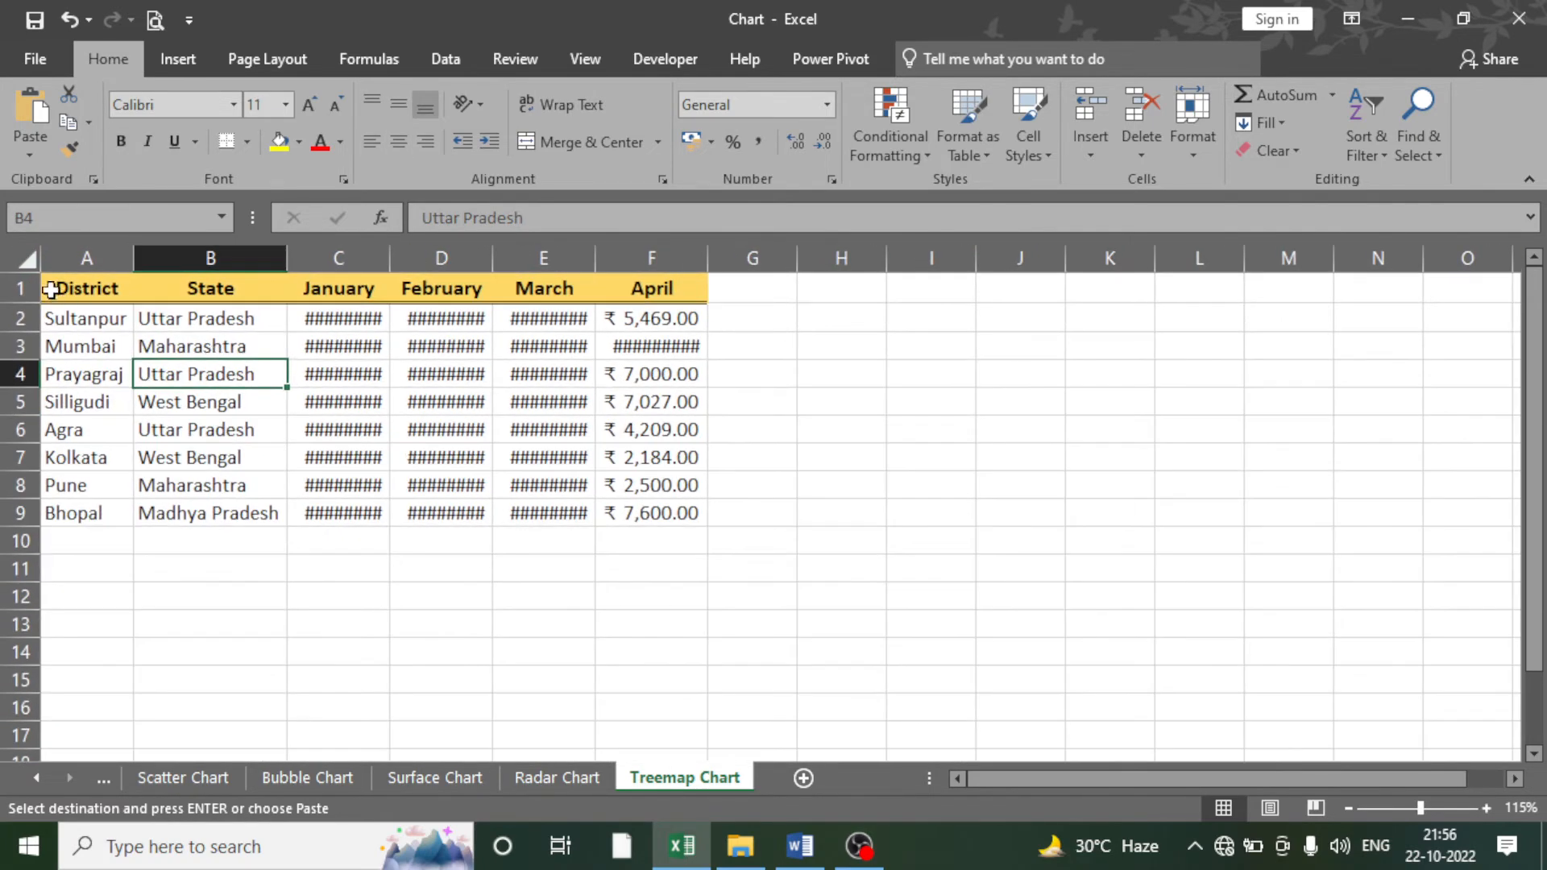
left_click(29, 259)
double_click(134, 257)
left_click(450, 456)
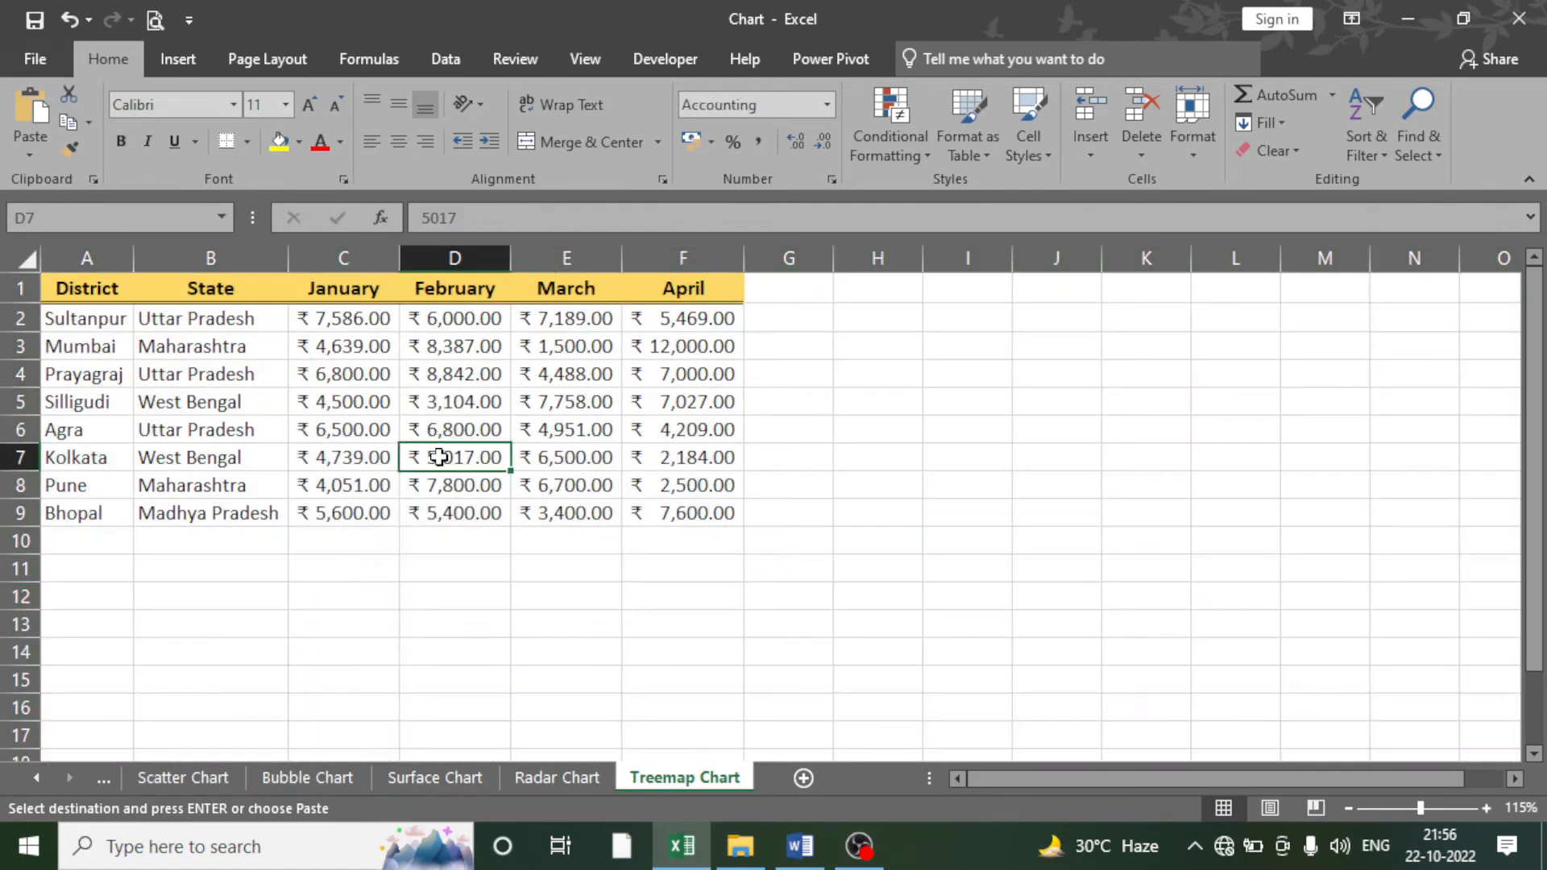
left_click(899, 519)
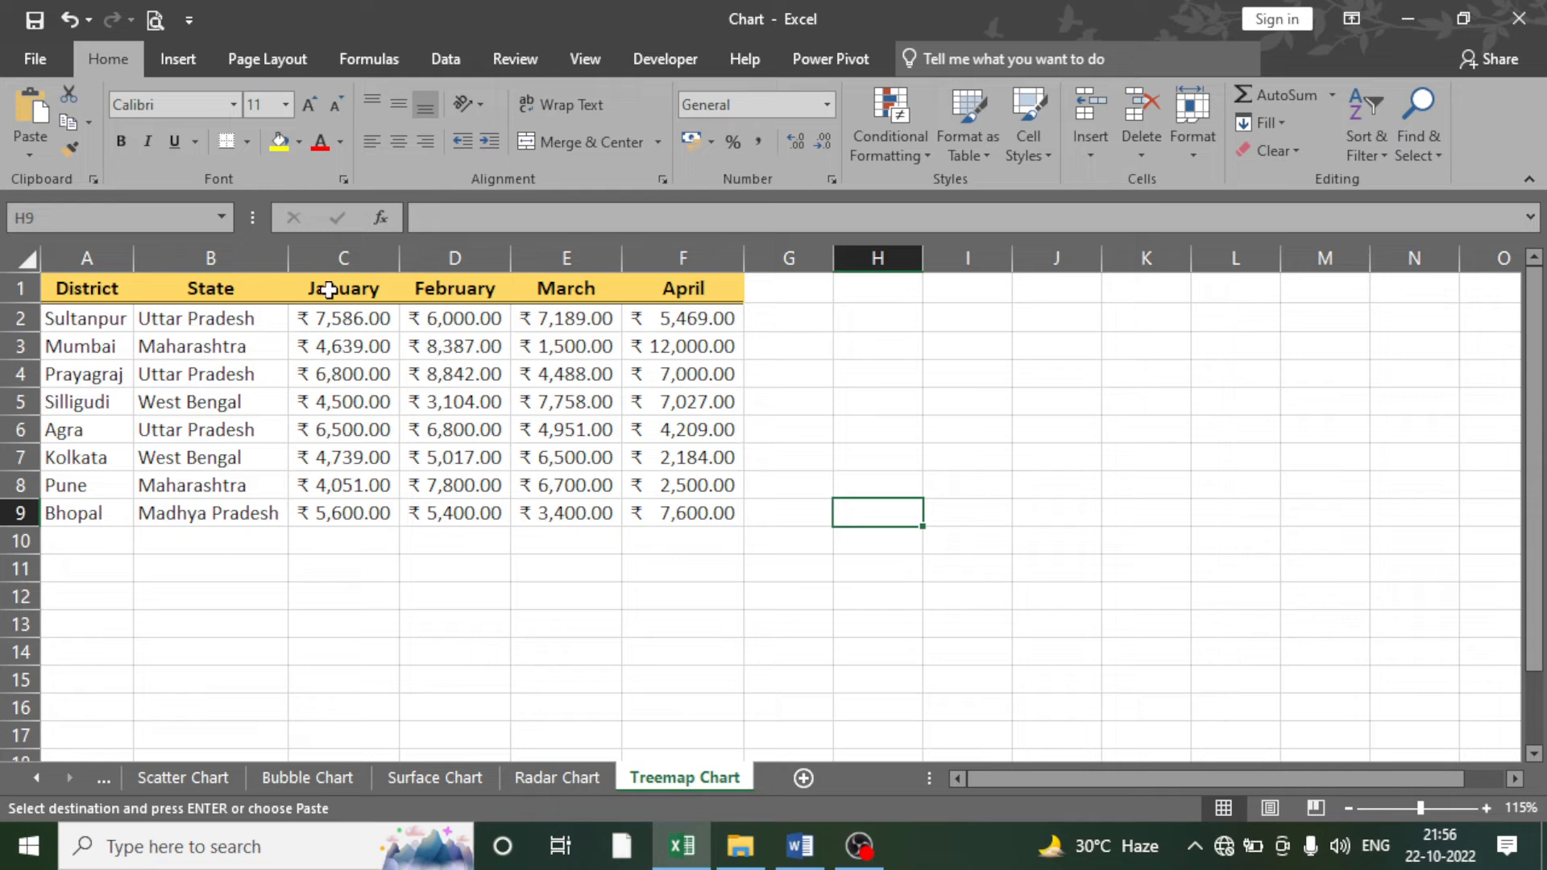
- Examine the January to April sales columns of the table, both together and month by month
left_click(379, 287)
left_click_drag(378, 288, 680, 511)
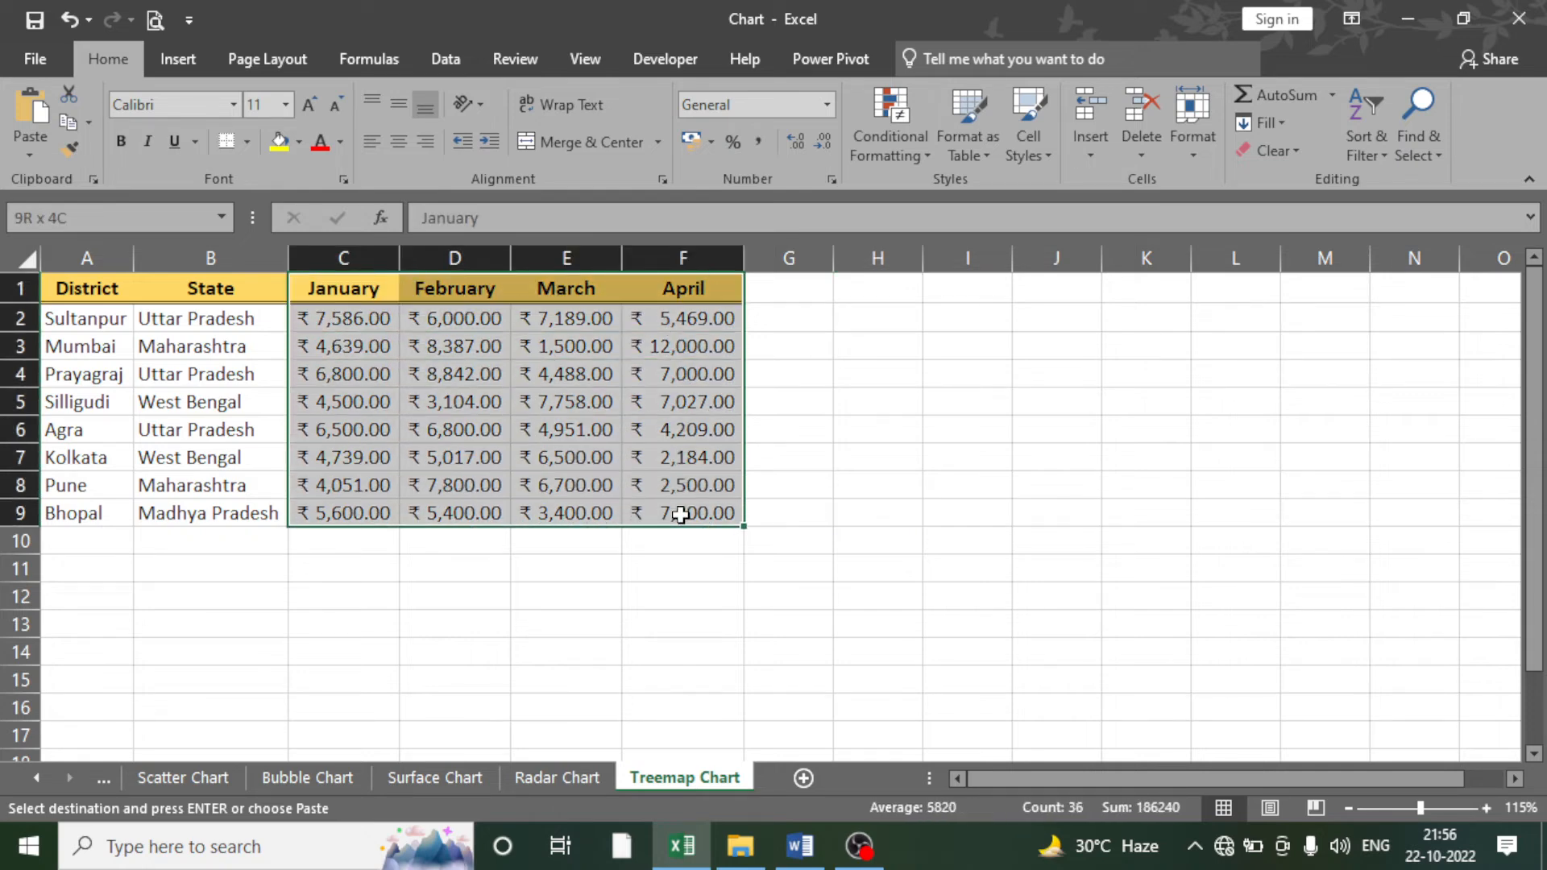
left_click(848, 480)
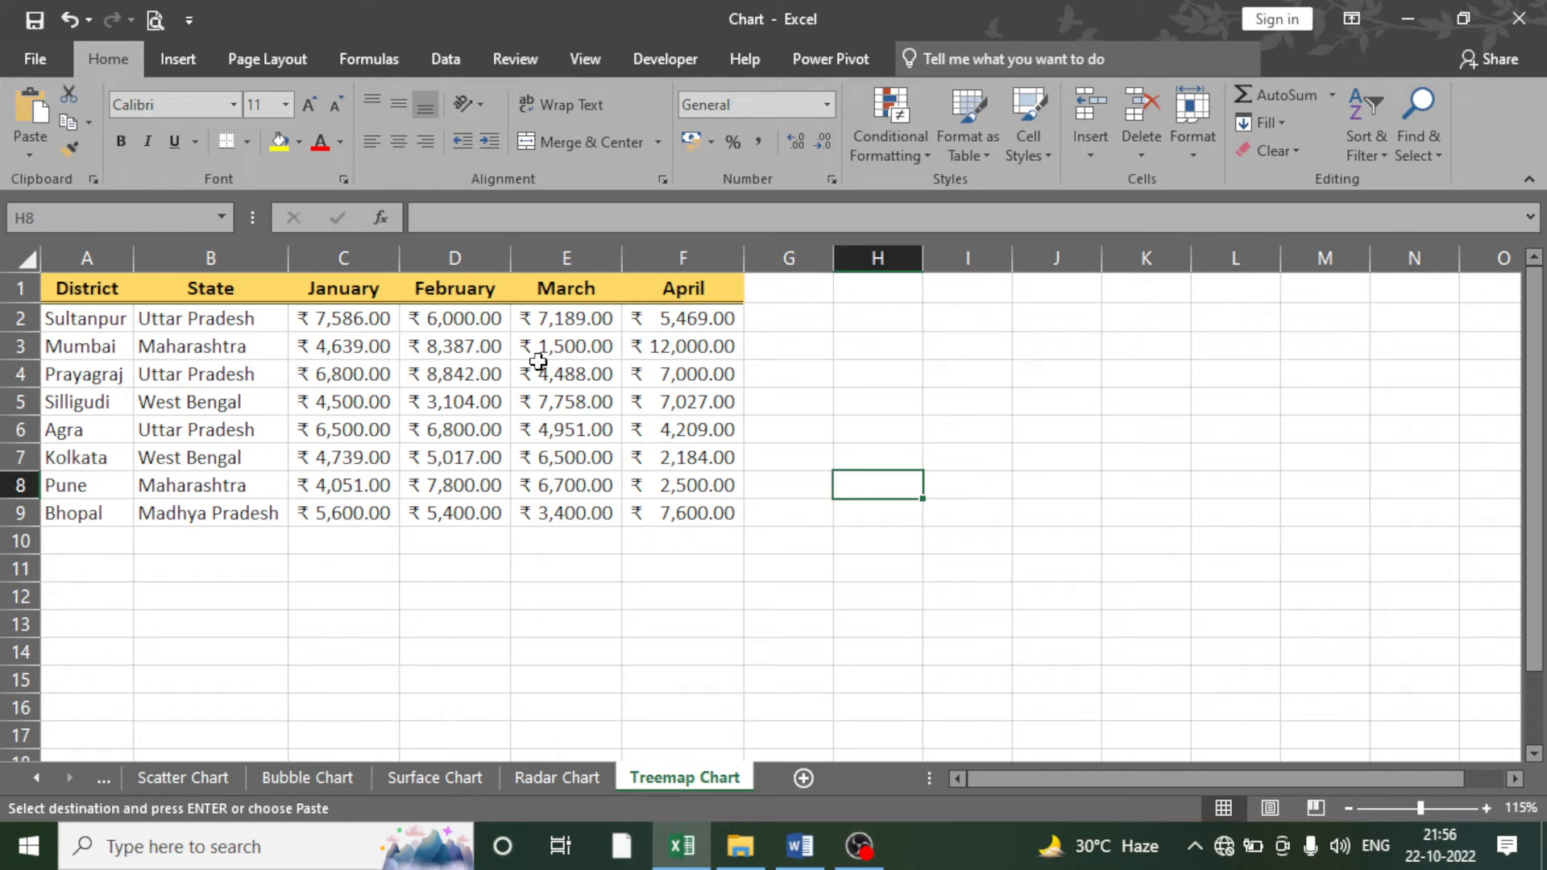
left_click_drag(360, 290, 355, 518)
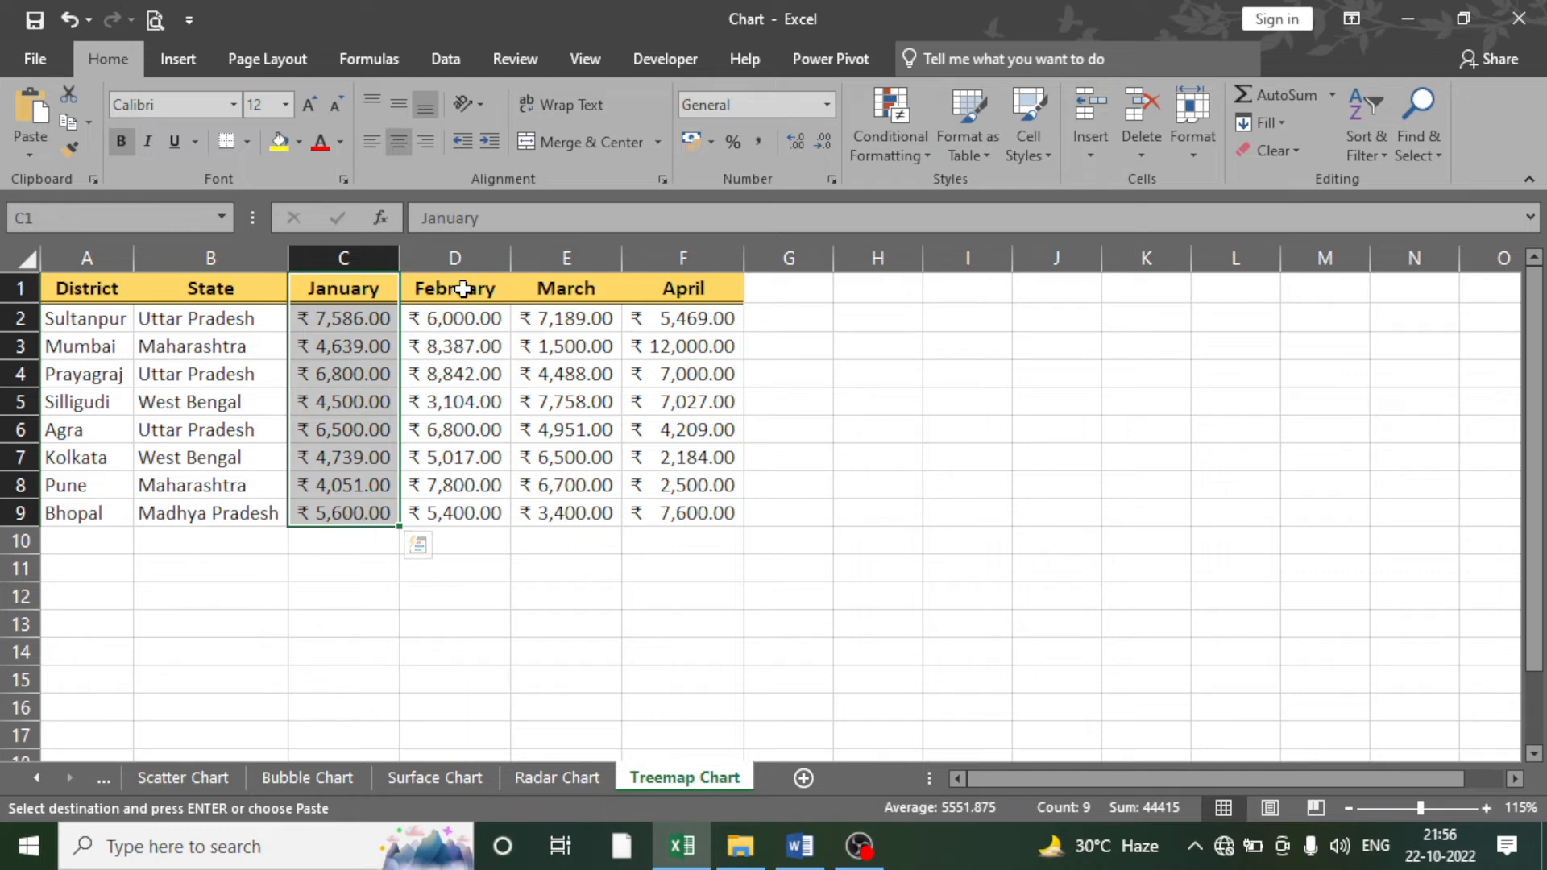
left_click_drag(463, 289, 483, 512)
left_click_drag(587, 290, 576, 484)
left_click_drag(667, 288, 680, 490)
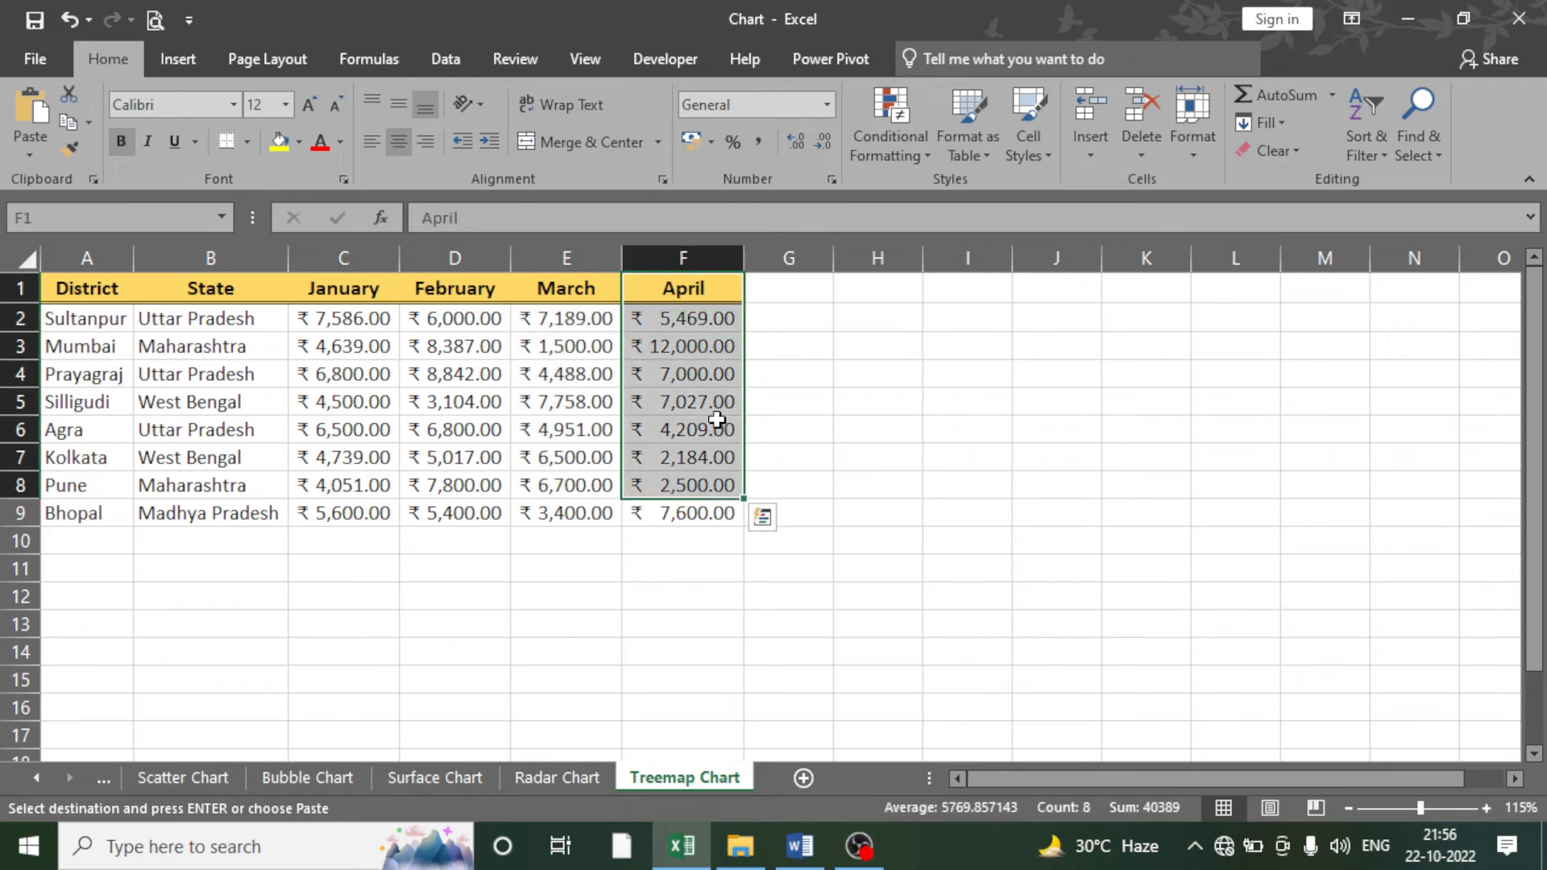
left_click(691, 403)
left_click_drag(362, 288, 683, 506)
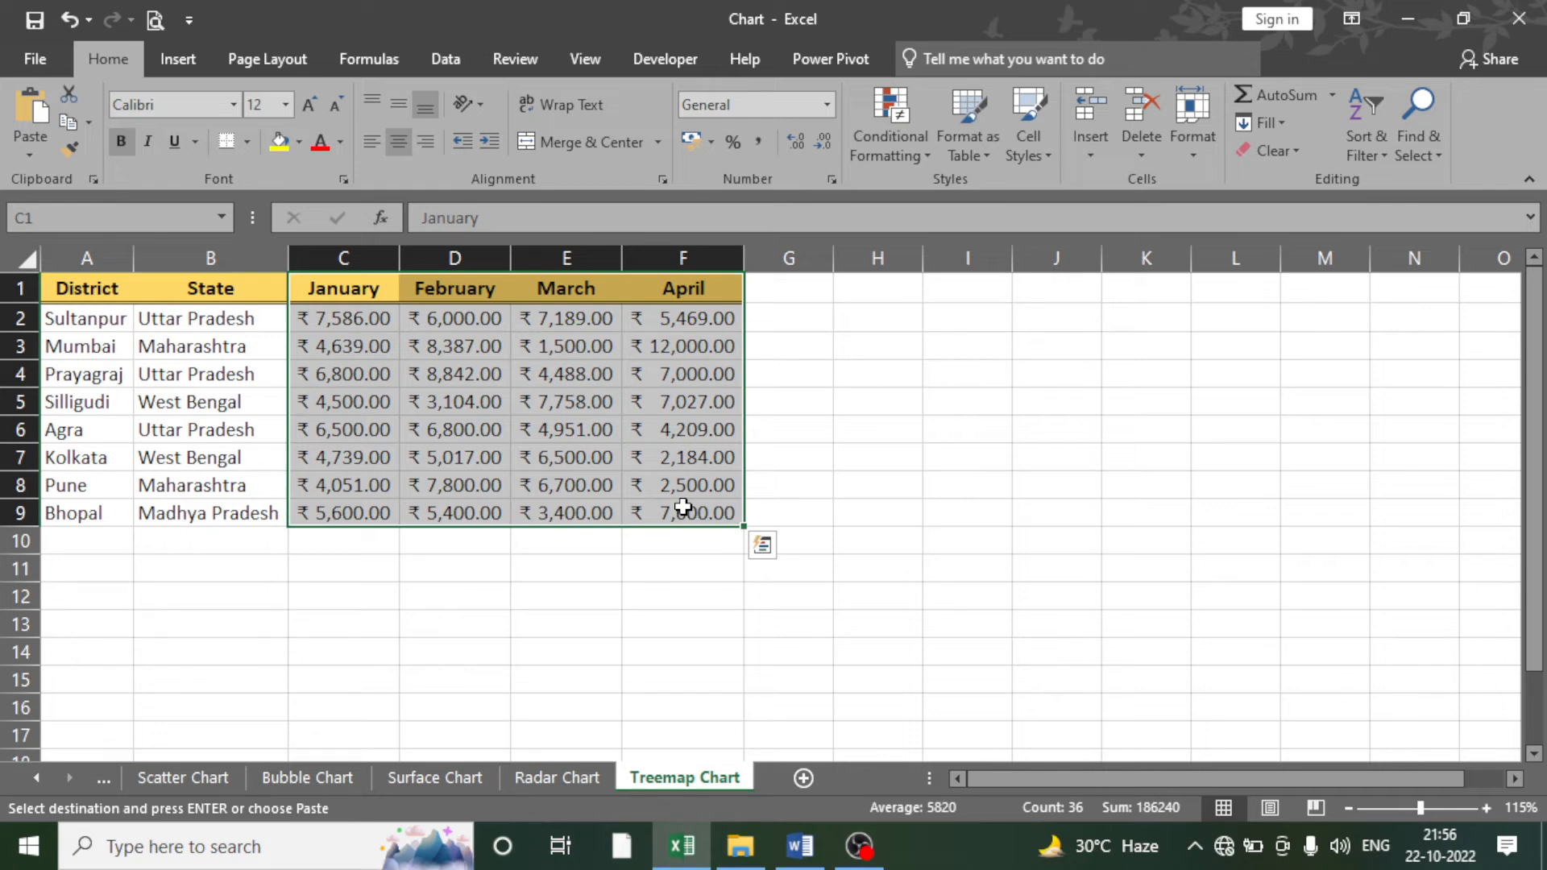
left_click(496, 394)
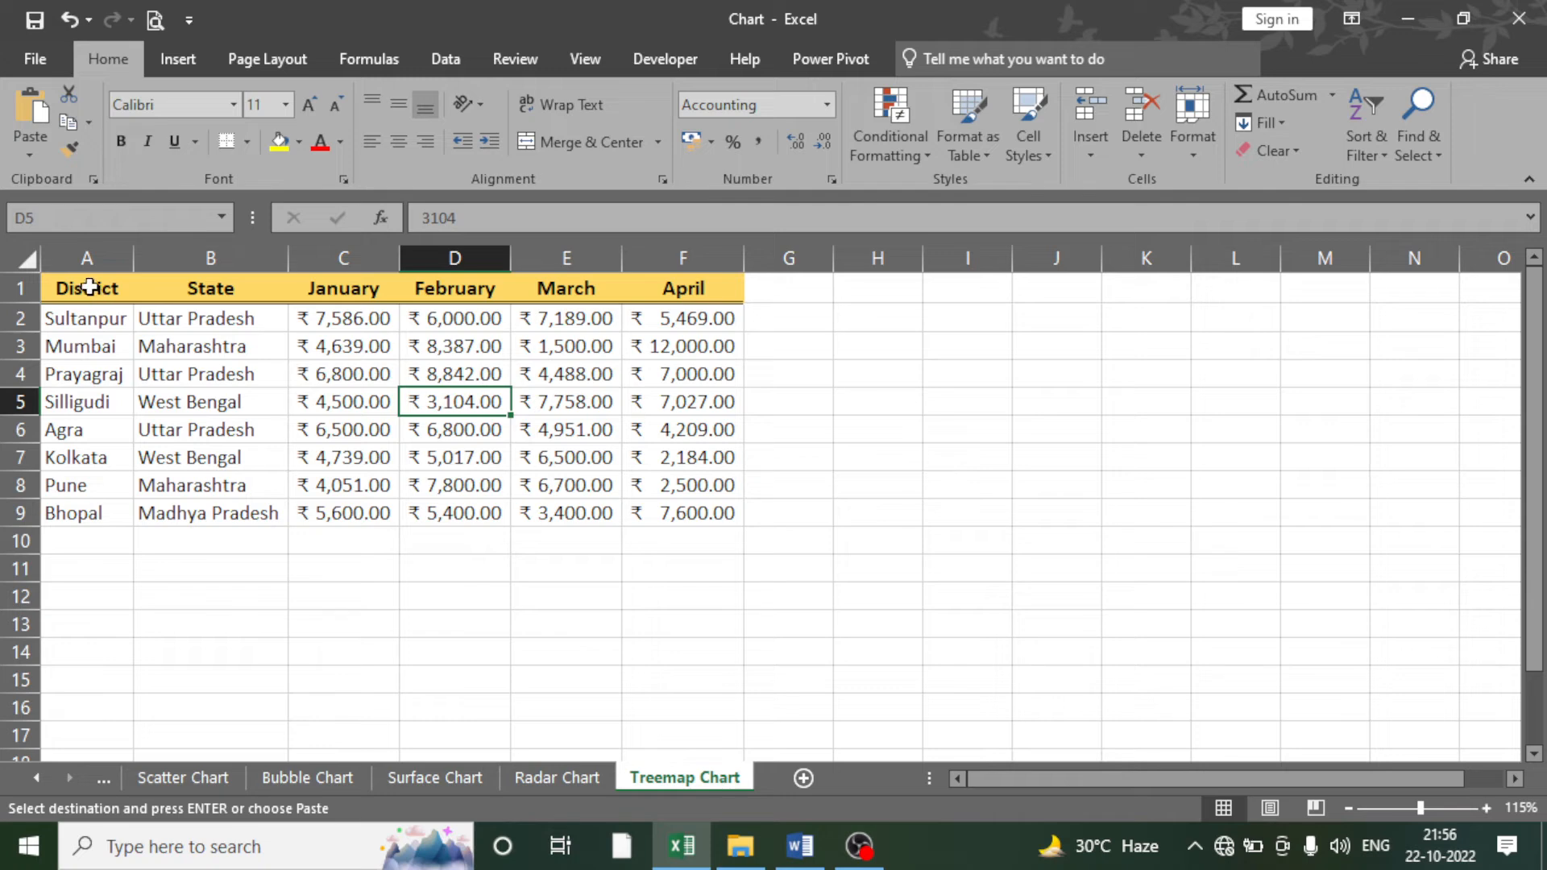
- Insert a treemap chart from the District names in A1:A9 and the January sales in C1:C9
left_click_drag(88, 287, 84, 513)
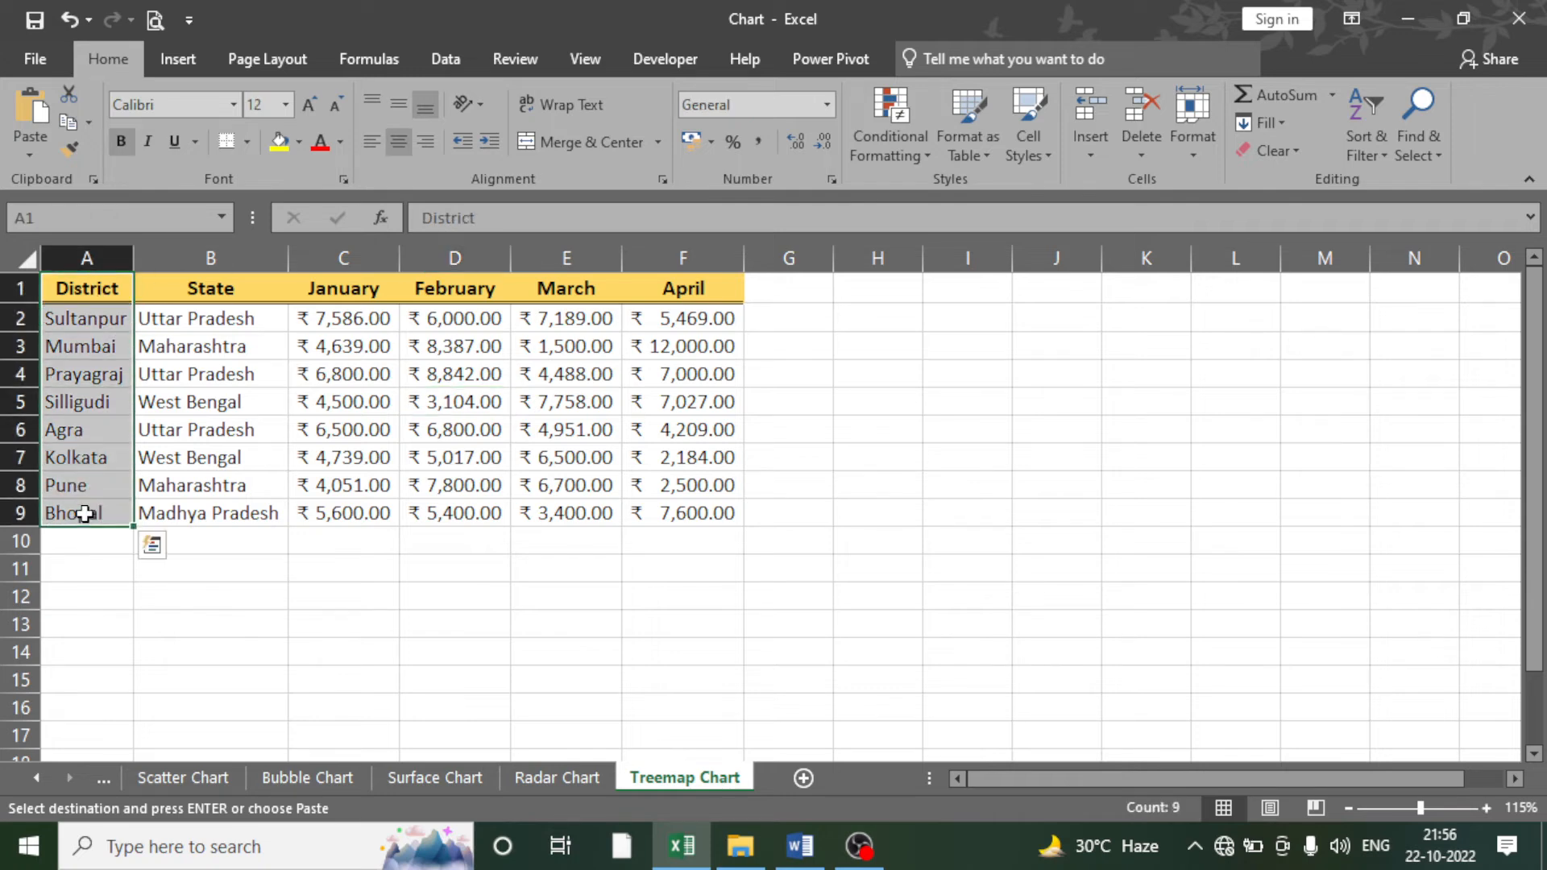
left_click_drag(363, 288, 367, 513)
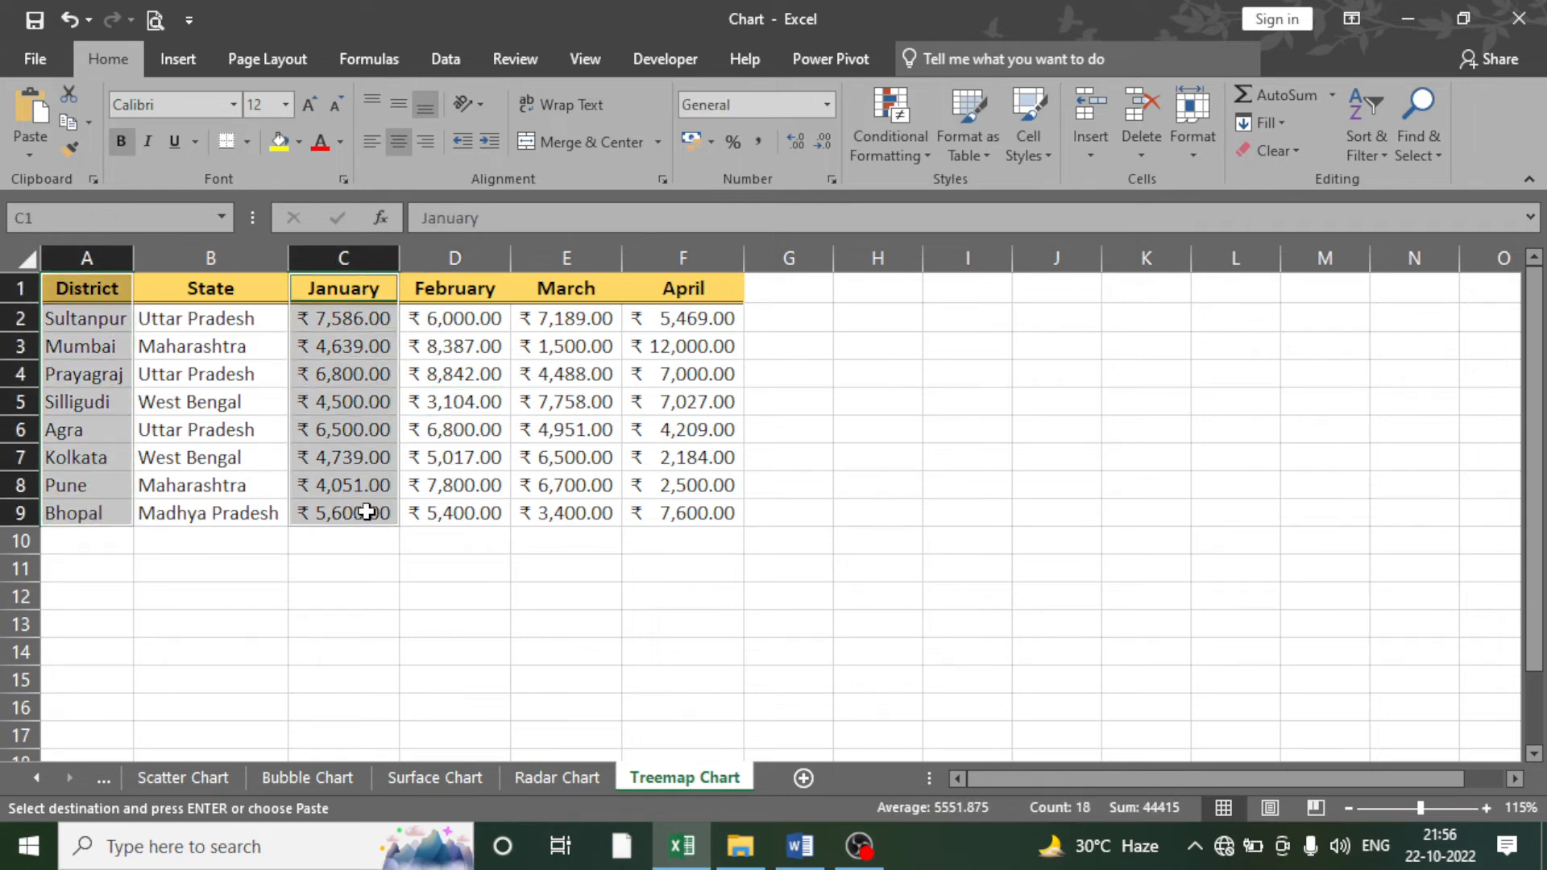
left_click(182, 69)
left_click(830, 179)
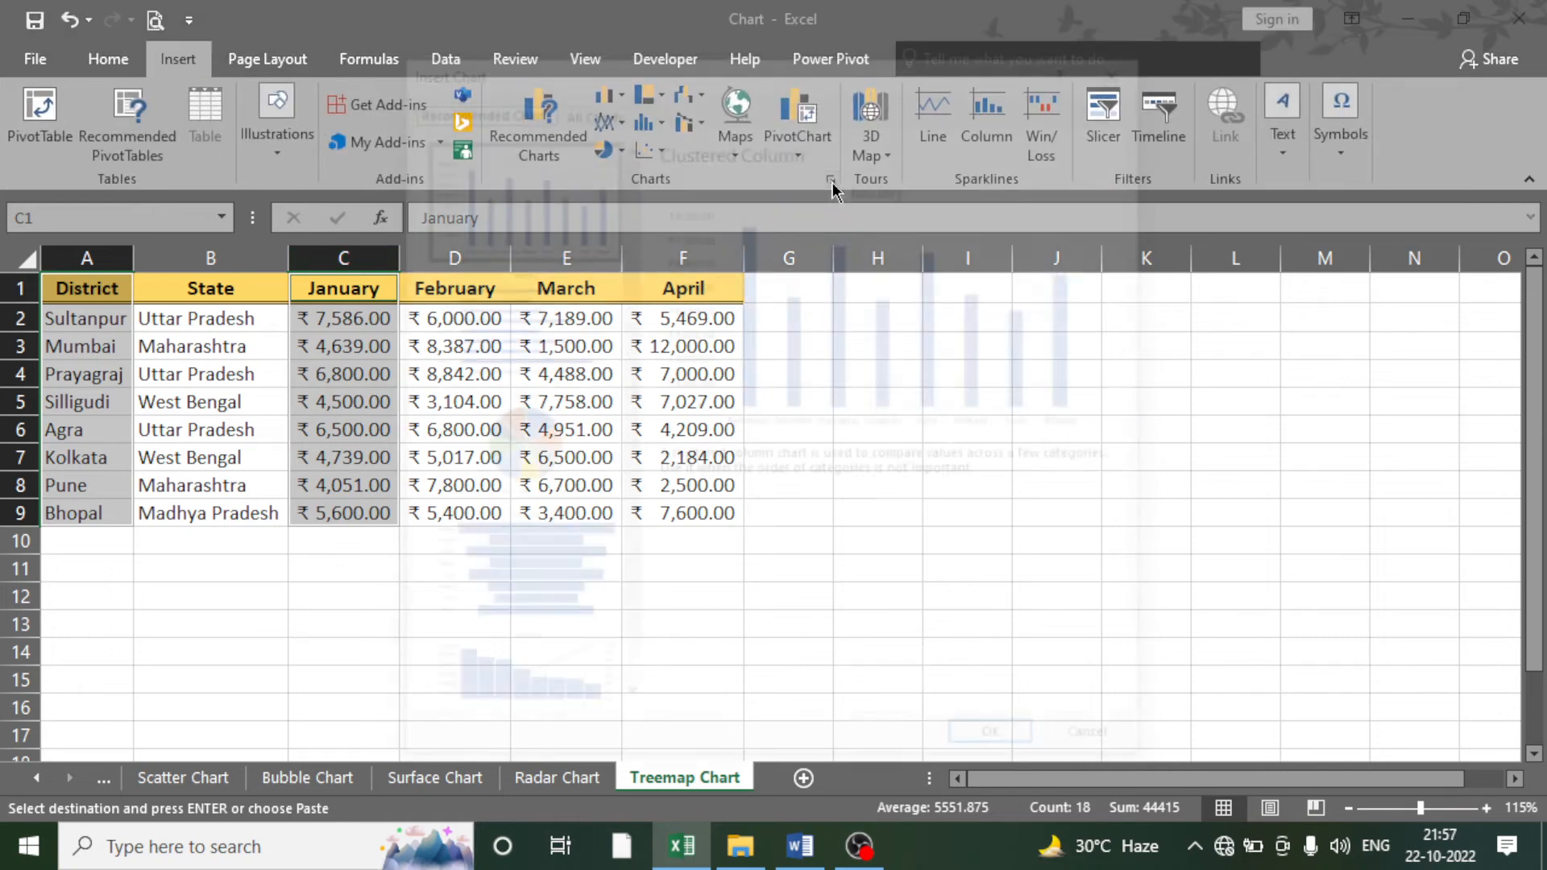
left_click(596, 105)
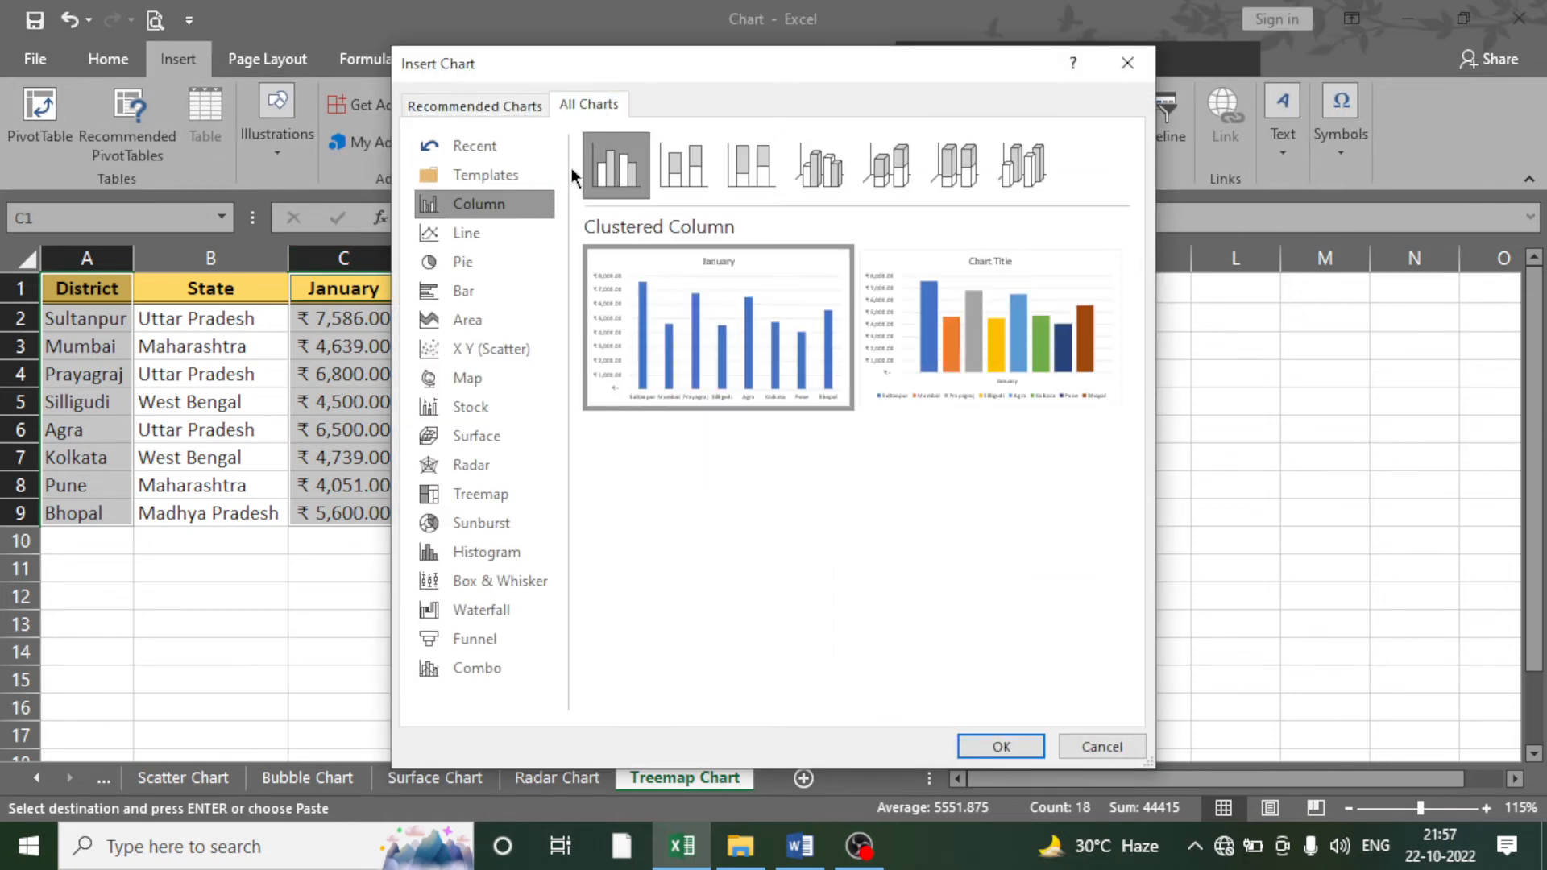
left_click(495, 506)
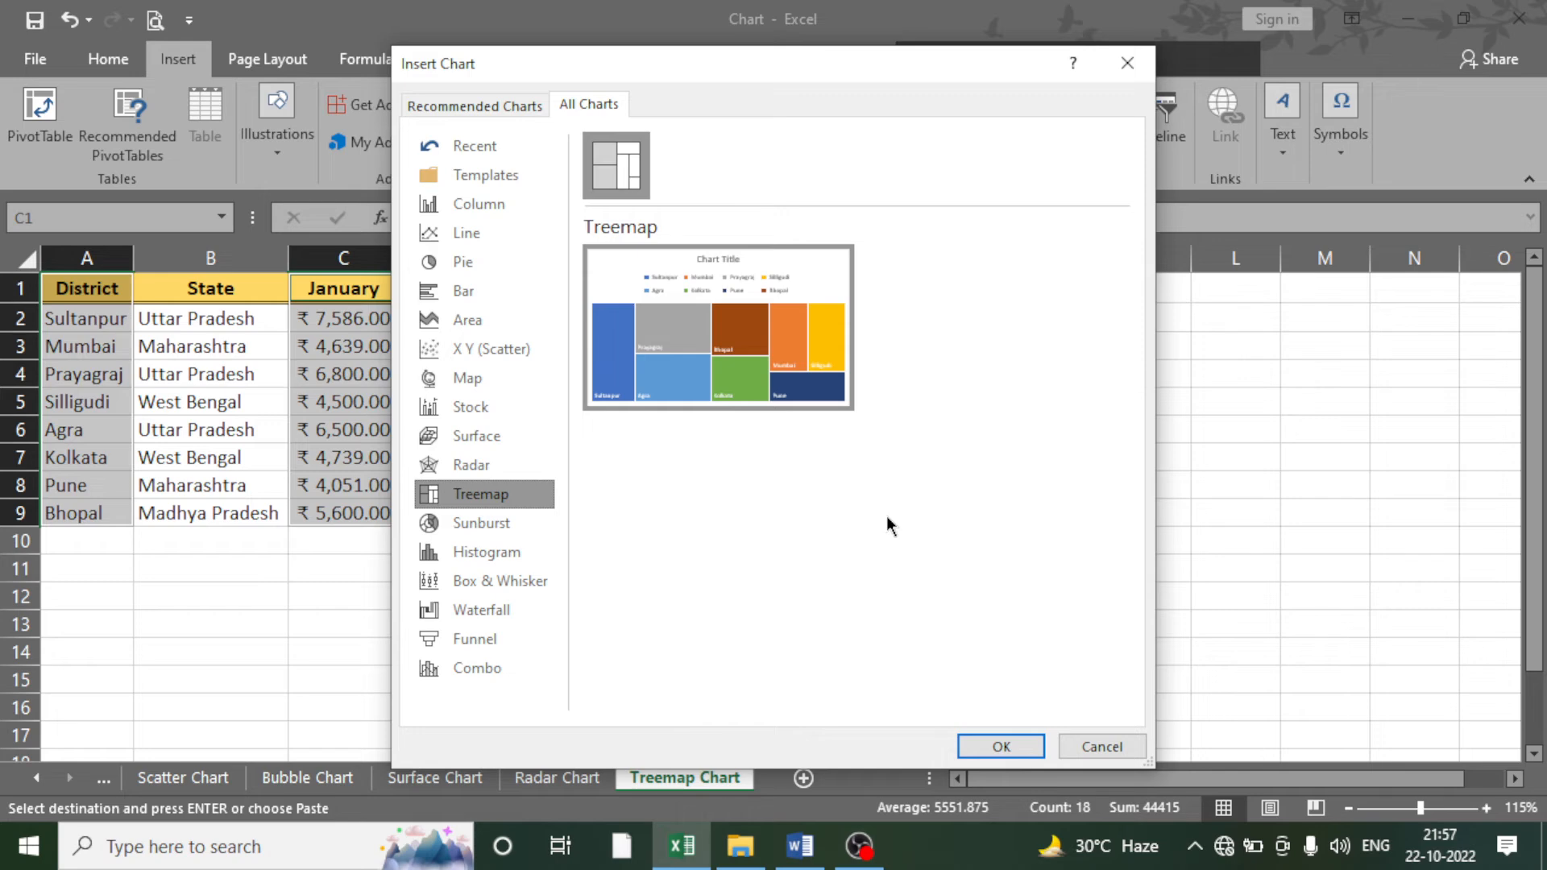
left_click(995, 739)
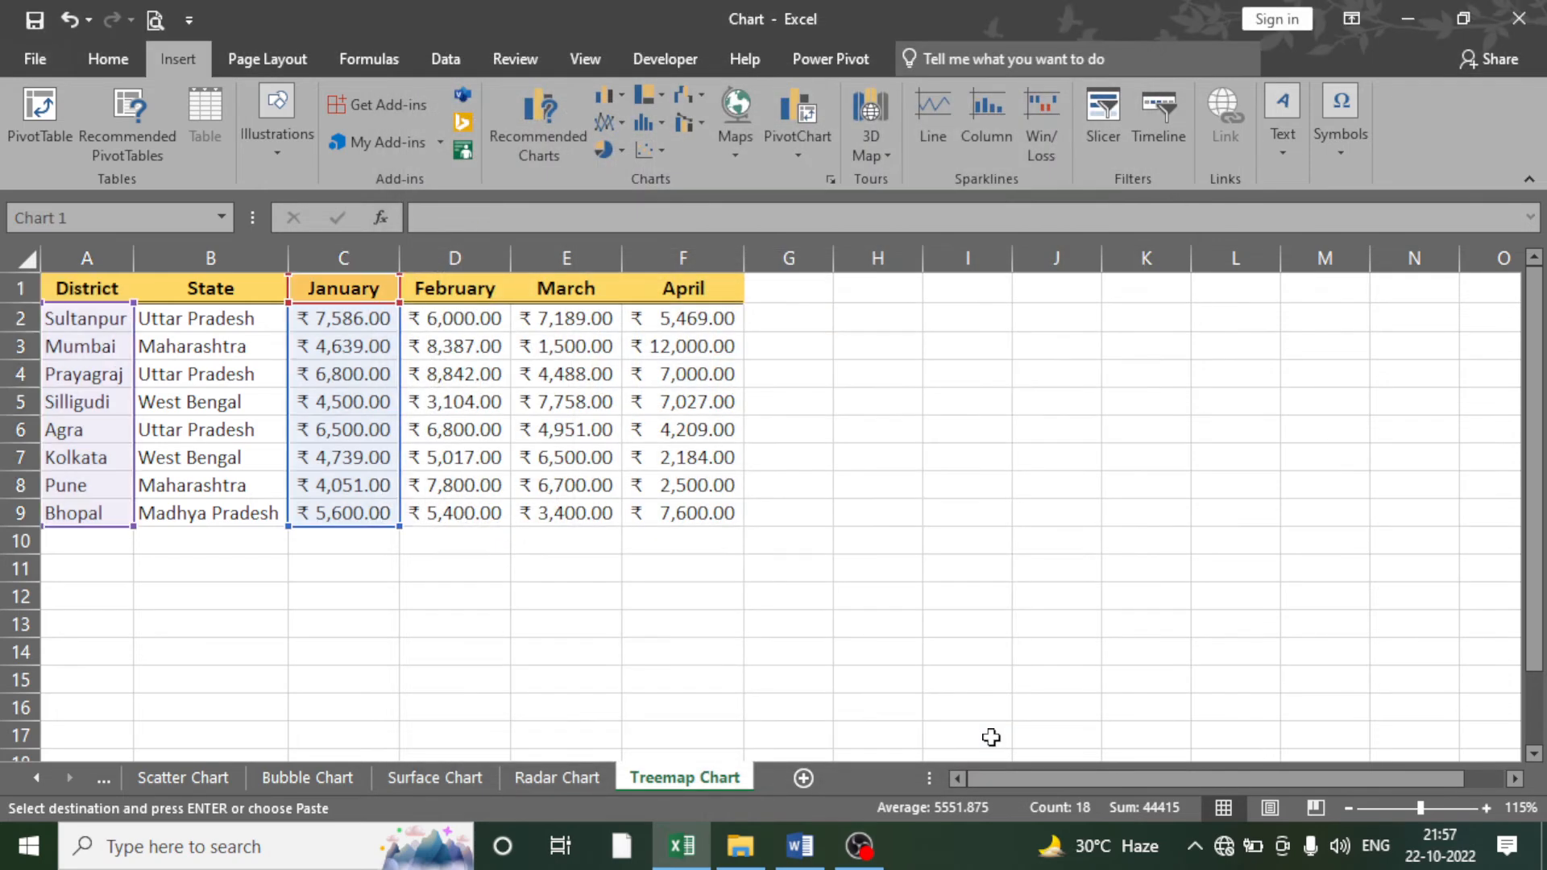
- Place the treemap chart beside the sales table, starting at column G, and widen it to about 13.69 cm
left_click_drag(994, 335, 1305, 303)
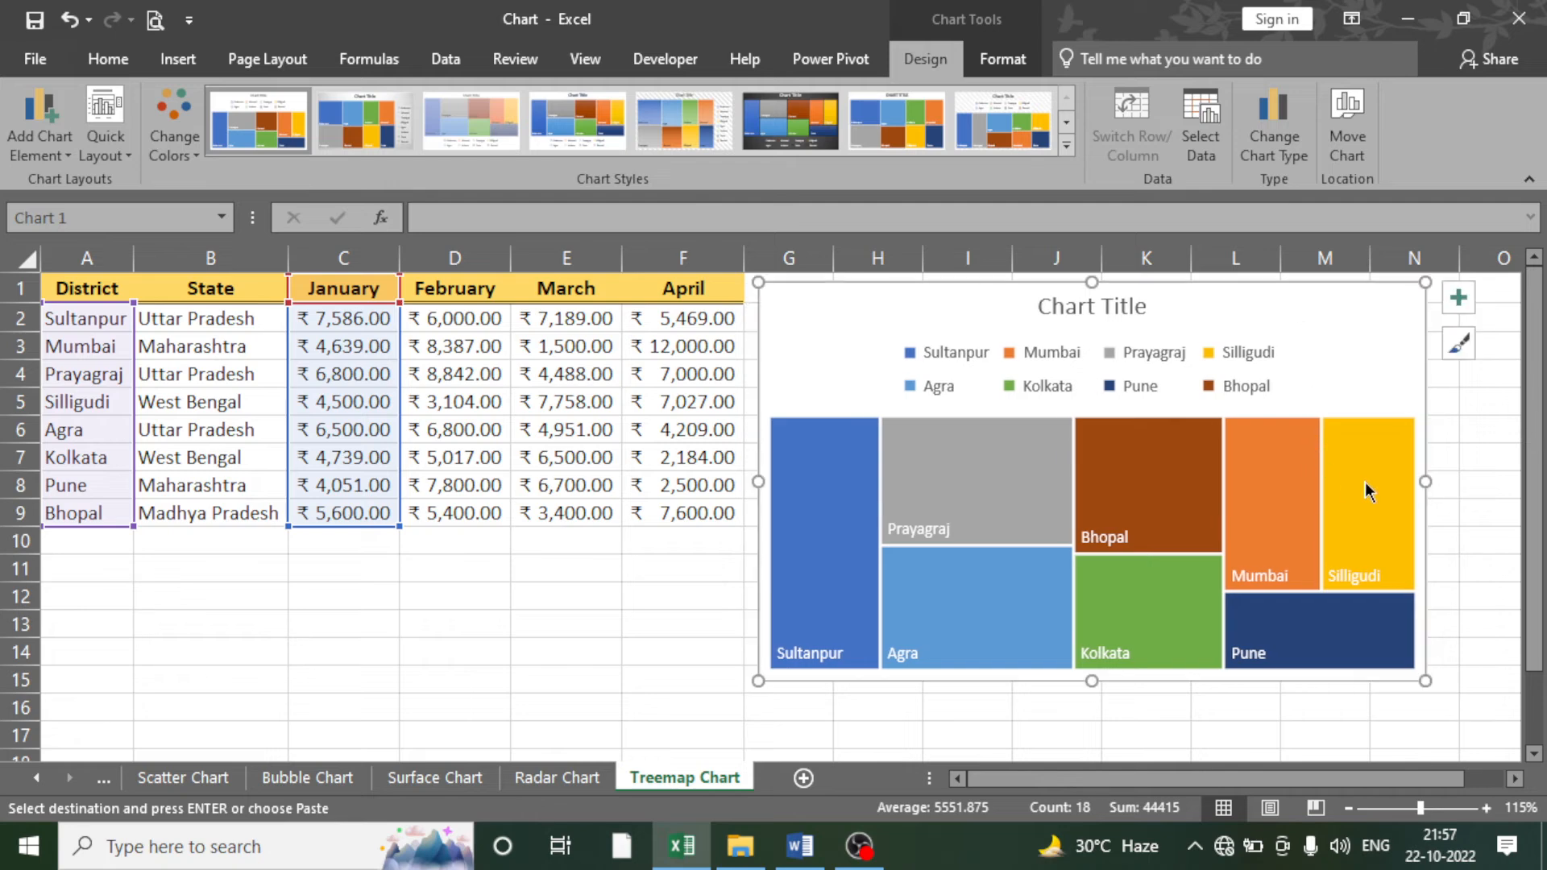
left_click_drag(1420, 480, 1476, 481)
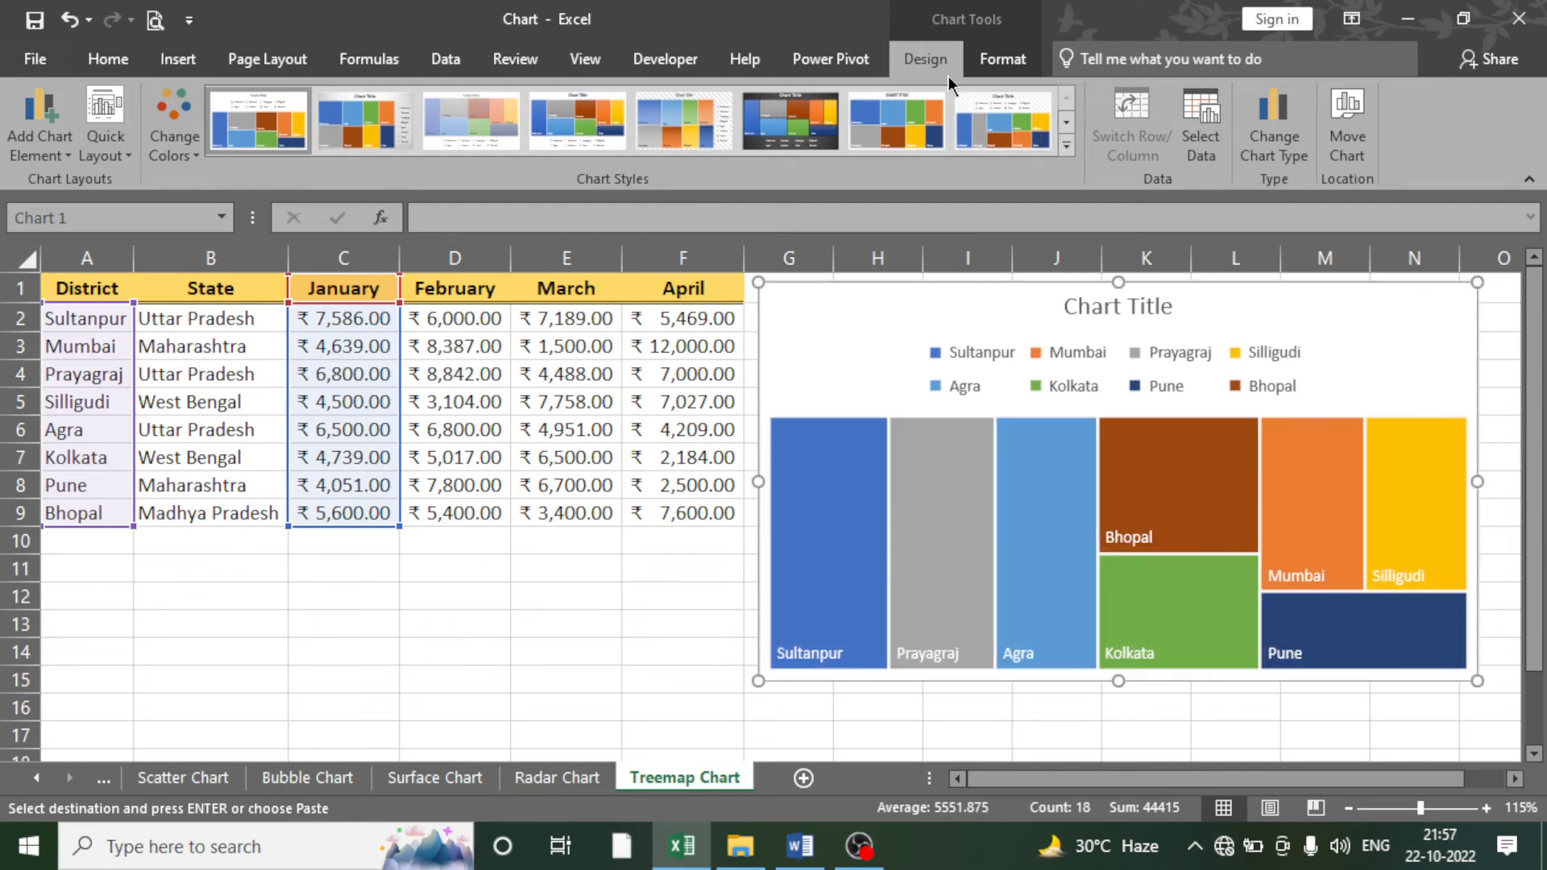
- Remove the fill and the outline from the treemap's chart area
left_click(985, 62)
left_click(636, 96)
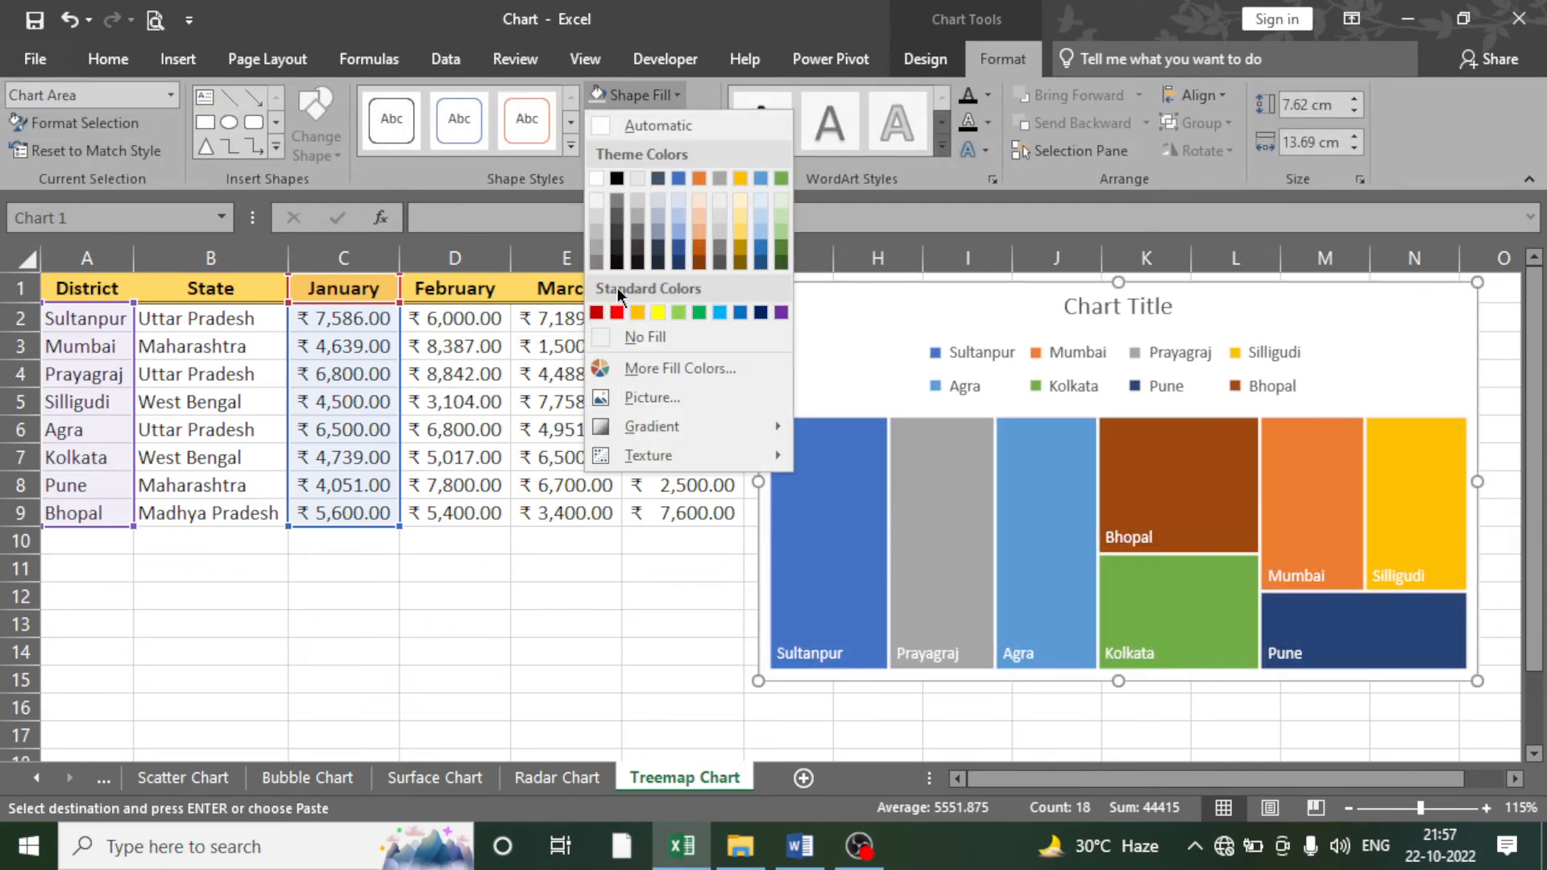
left_click(645, 338)
left_click(657, 122)
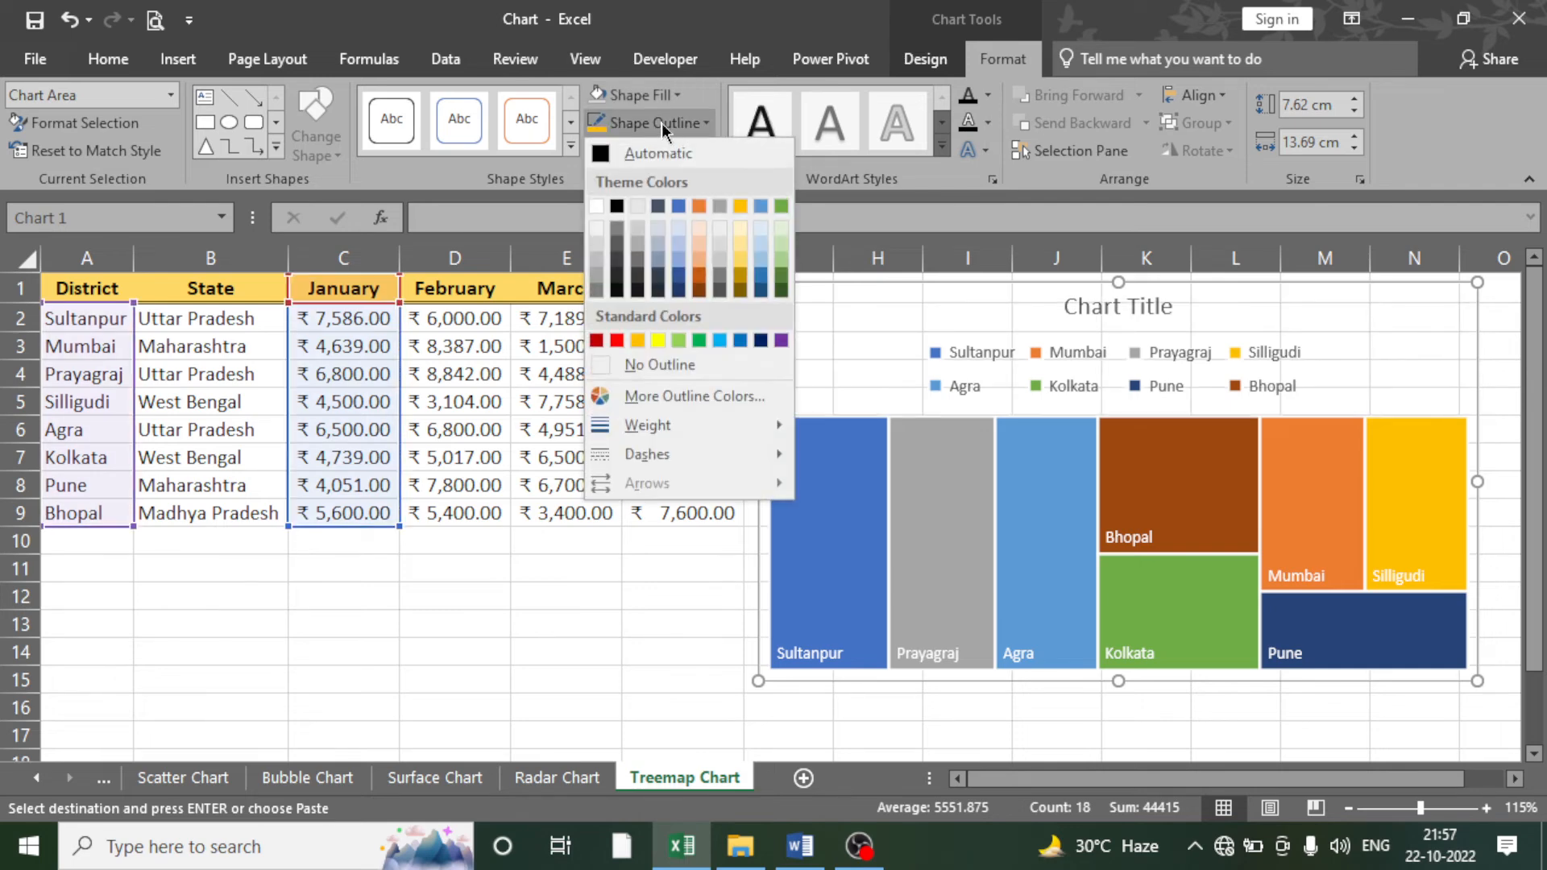
left_click(653, 369)
left_click(564, 623)
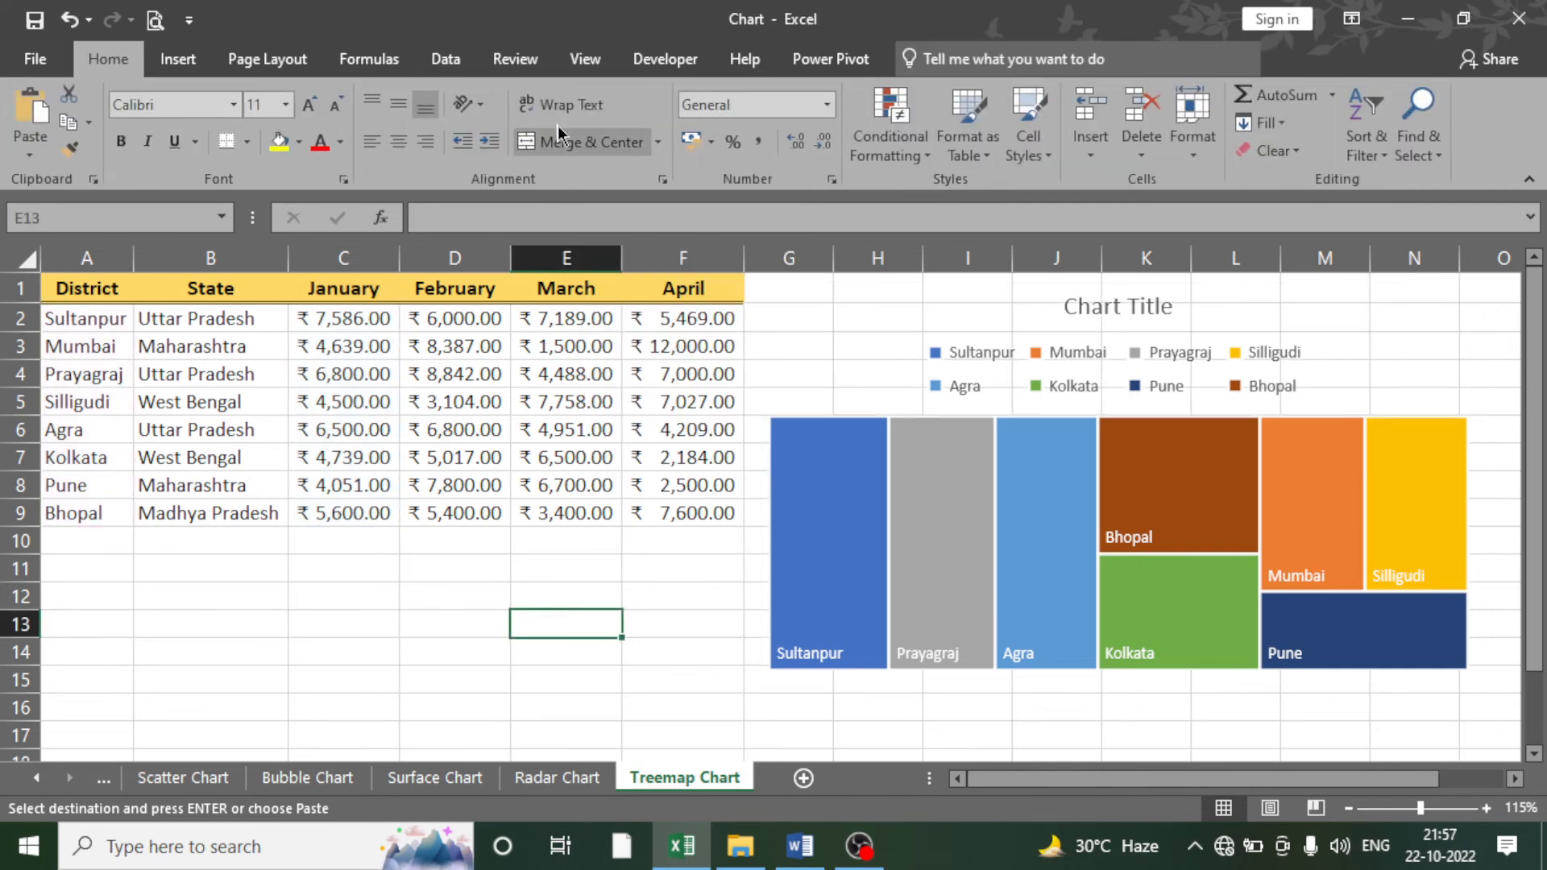
- Hide the gridlines on the Treemap Chart sheet
left_click(583, 62)
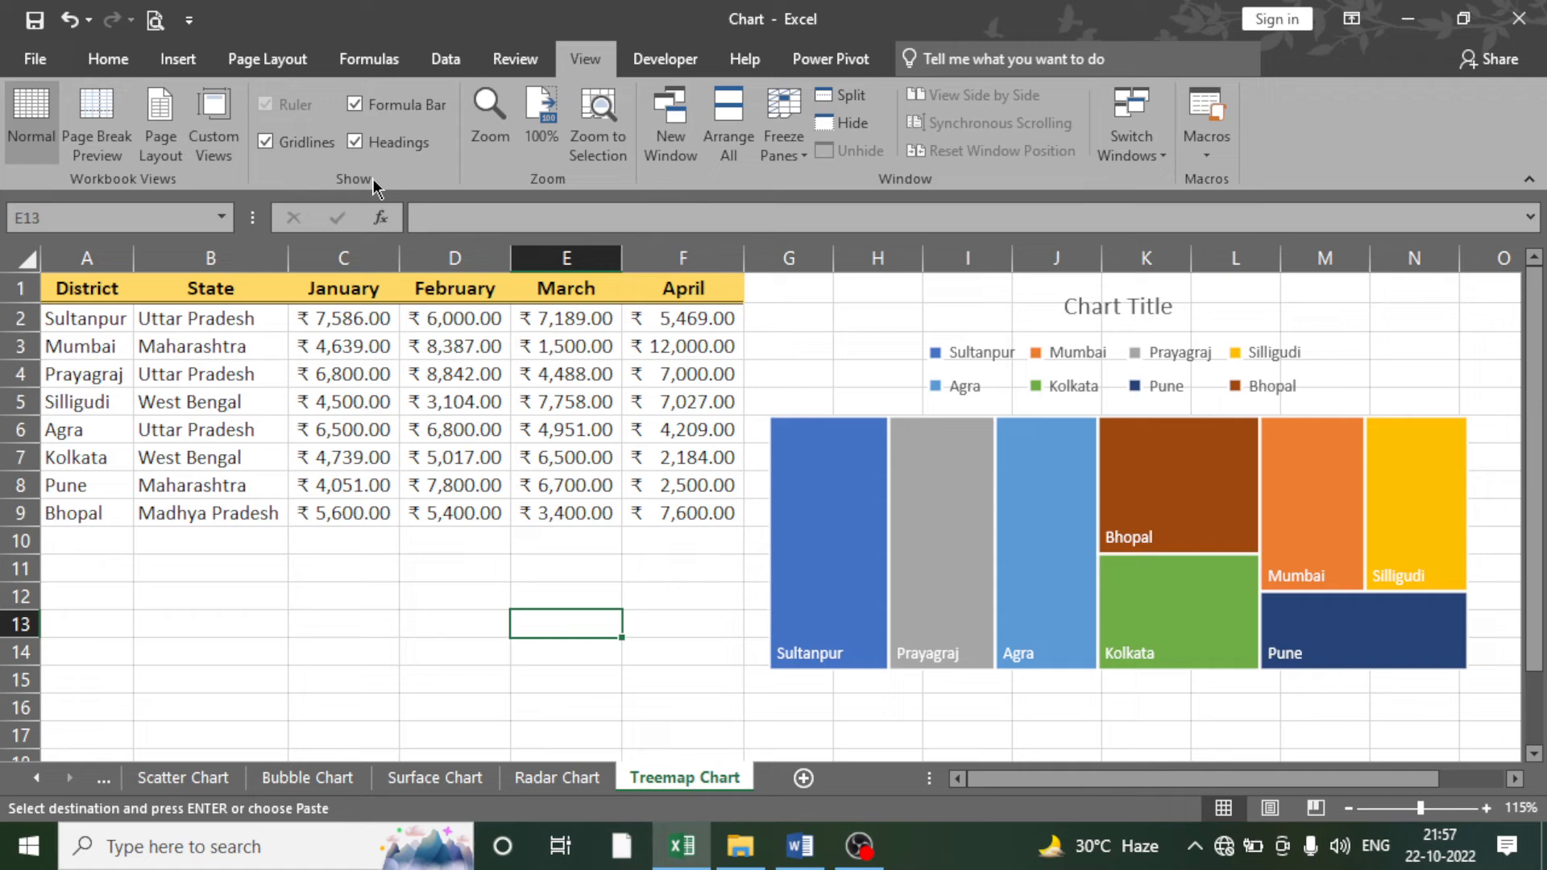
left_click(287, 142)
left_click(487, 593)
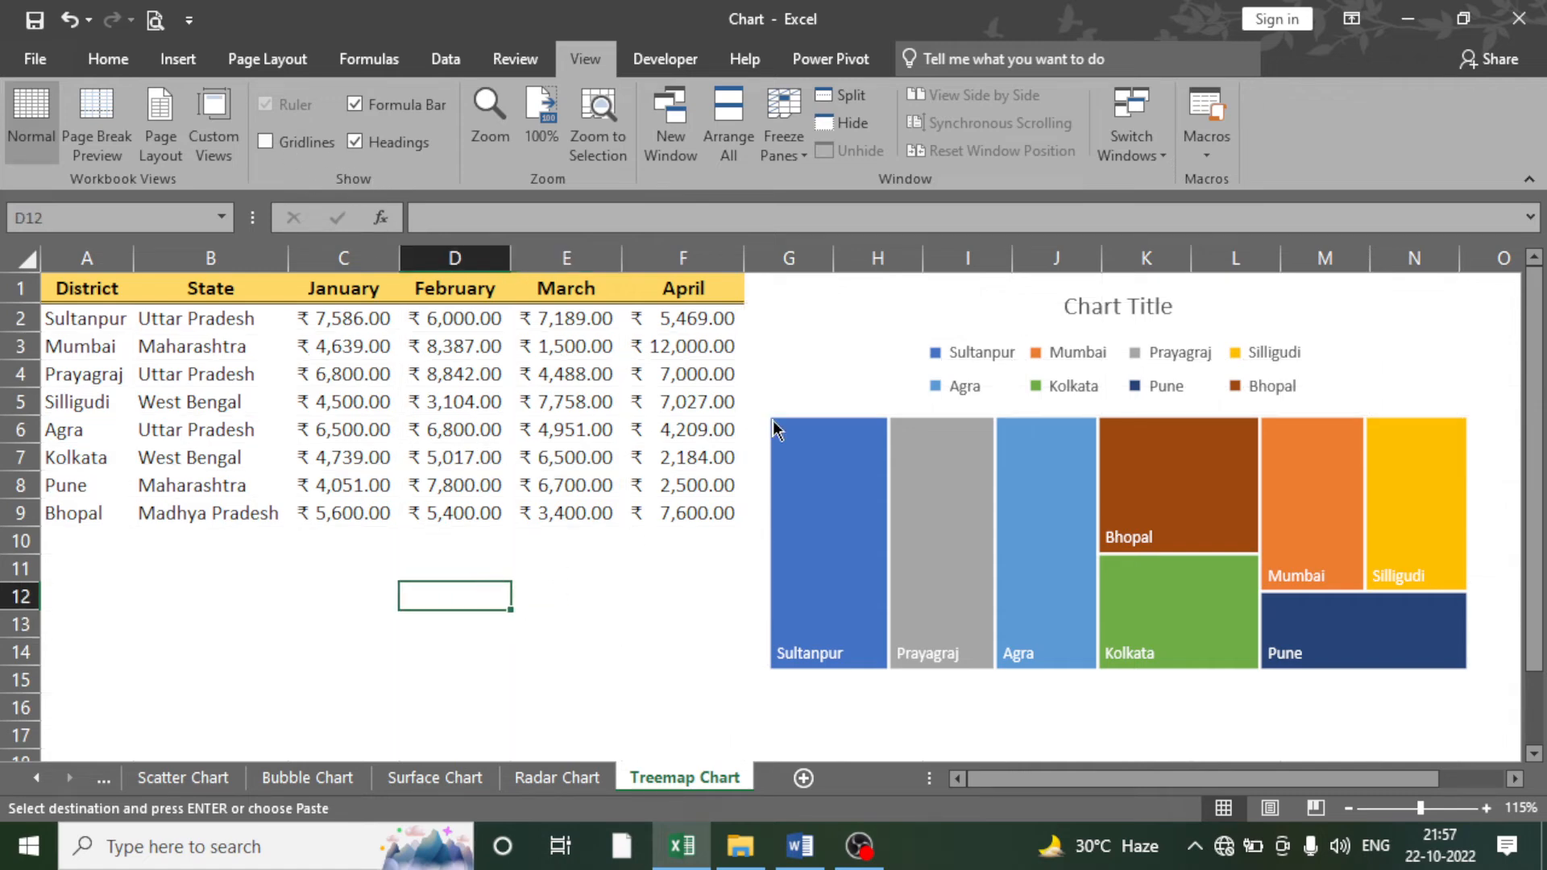
mouse_move(772, 421)
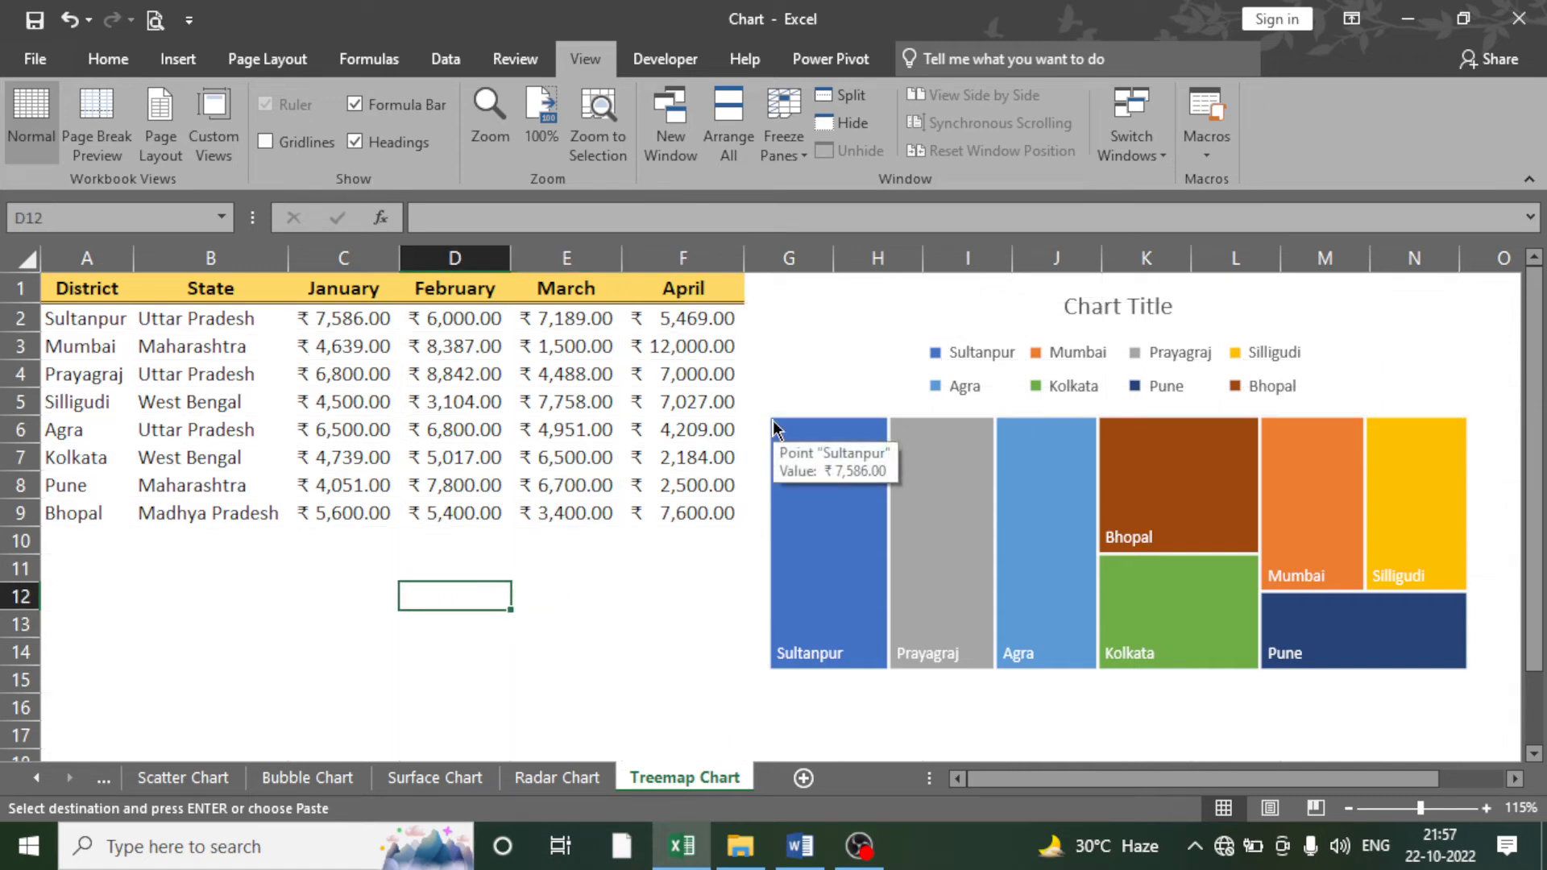
- Replace the treemap's placeholder chart title with "January"
left_click(1160, 309)
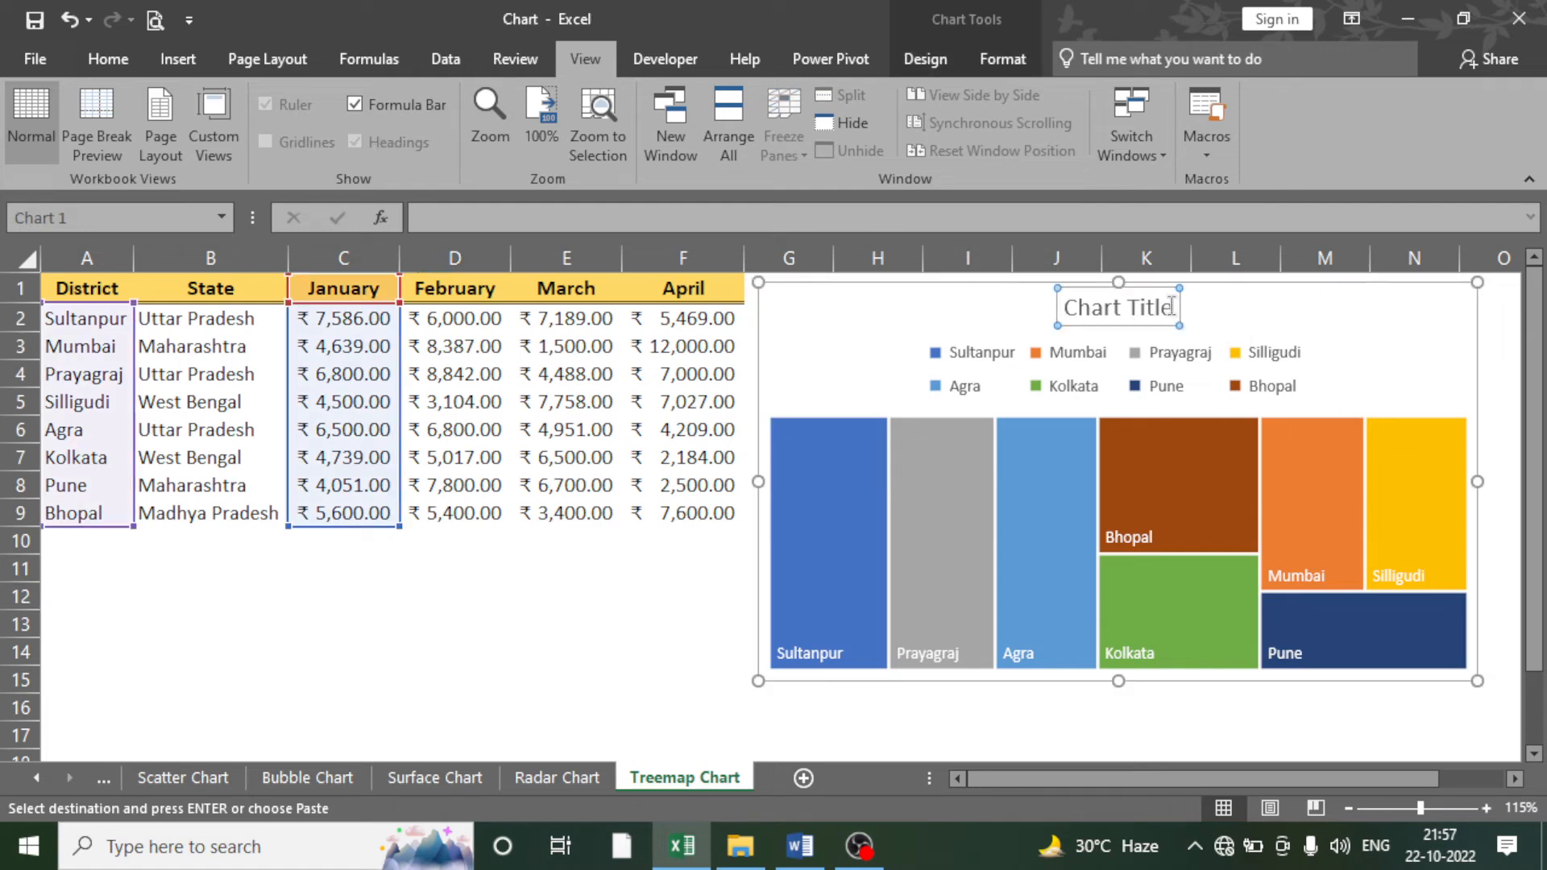
key("BackSpace")
key("BackSpace")
key("BackSpace")
key("BackSpace")
key("BackSpace")
key("BackSpace")
key("BackSpace")
key("BackSpace")
key("BackSpace")
key("BackSpace")
key("BackSpace")
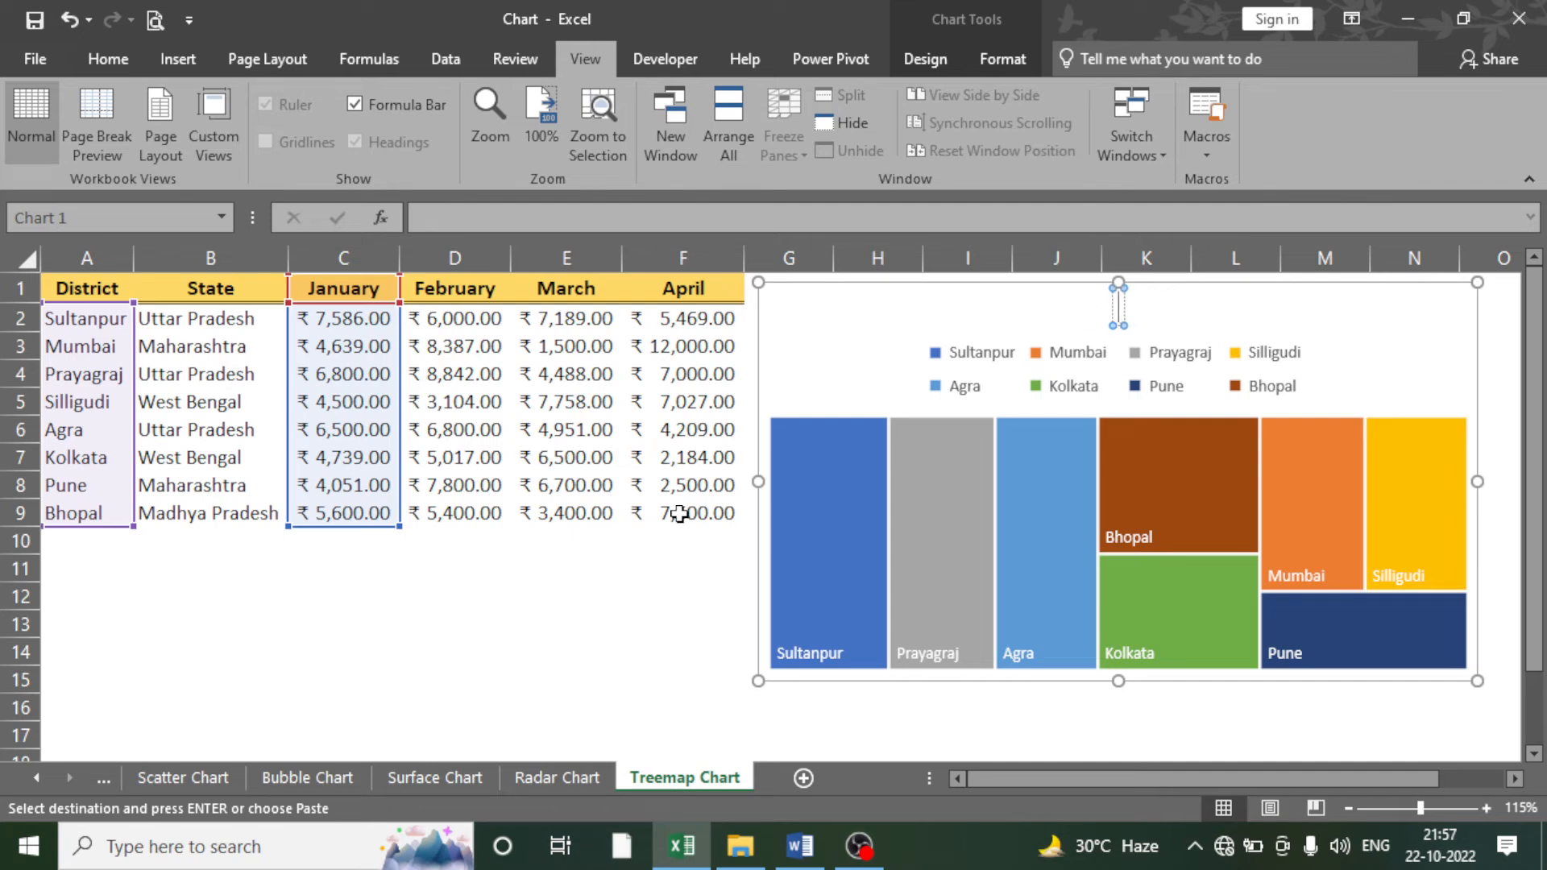
type("January")
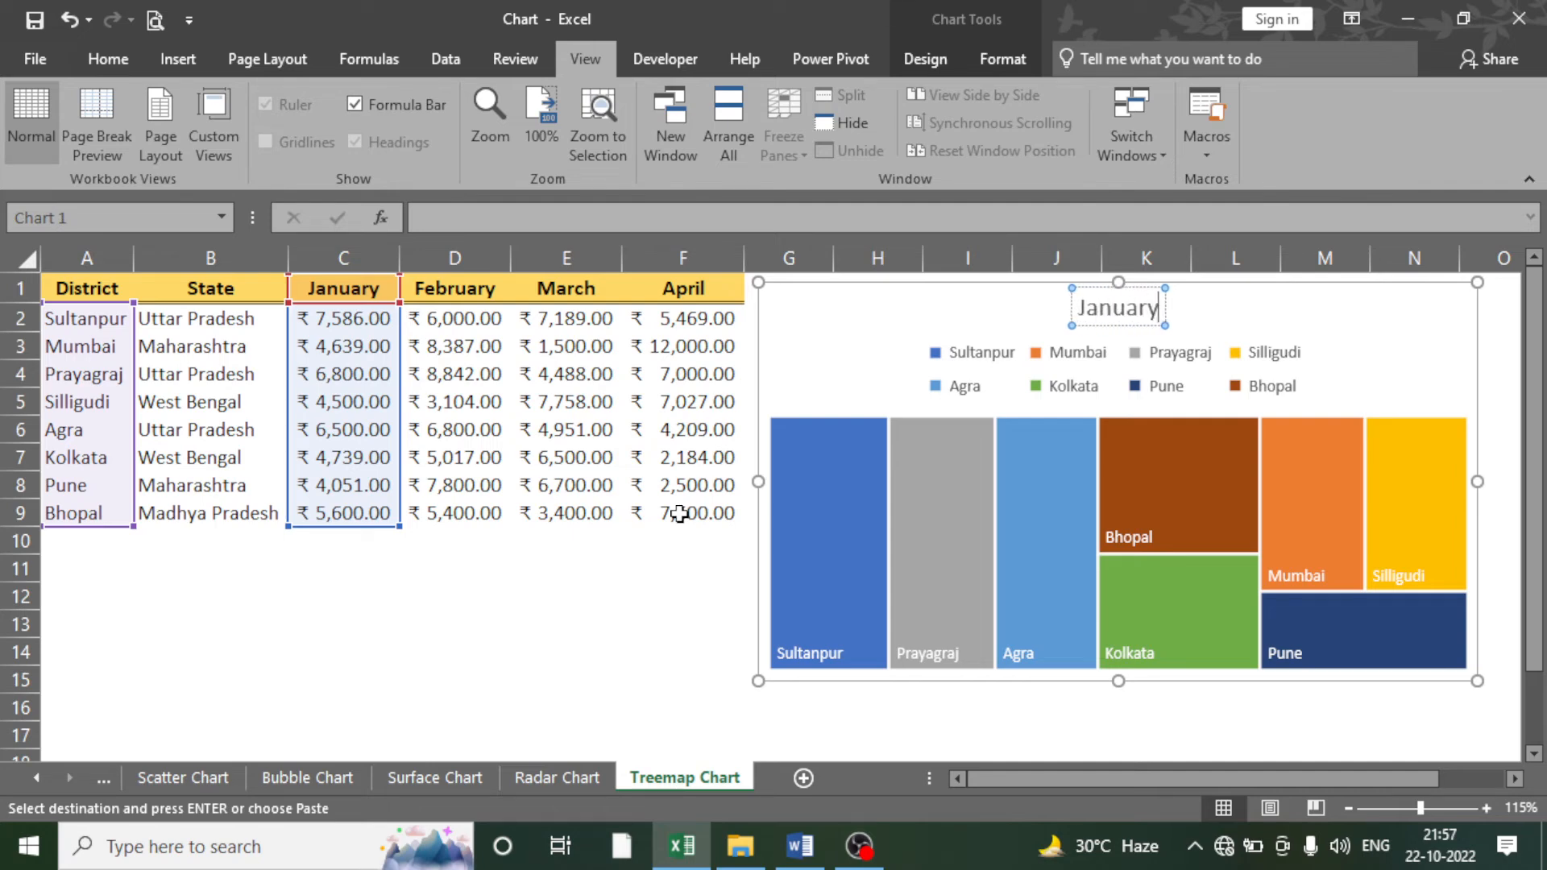
left_click(346, 597)
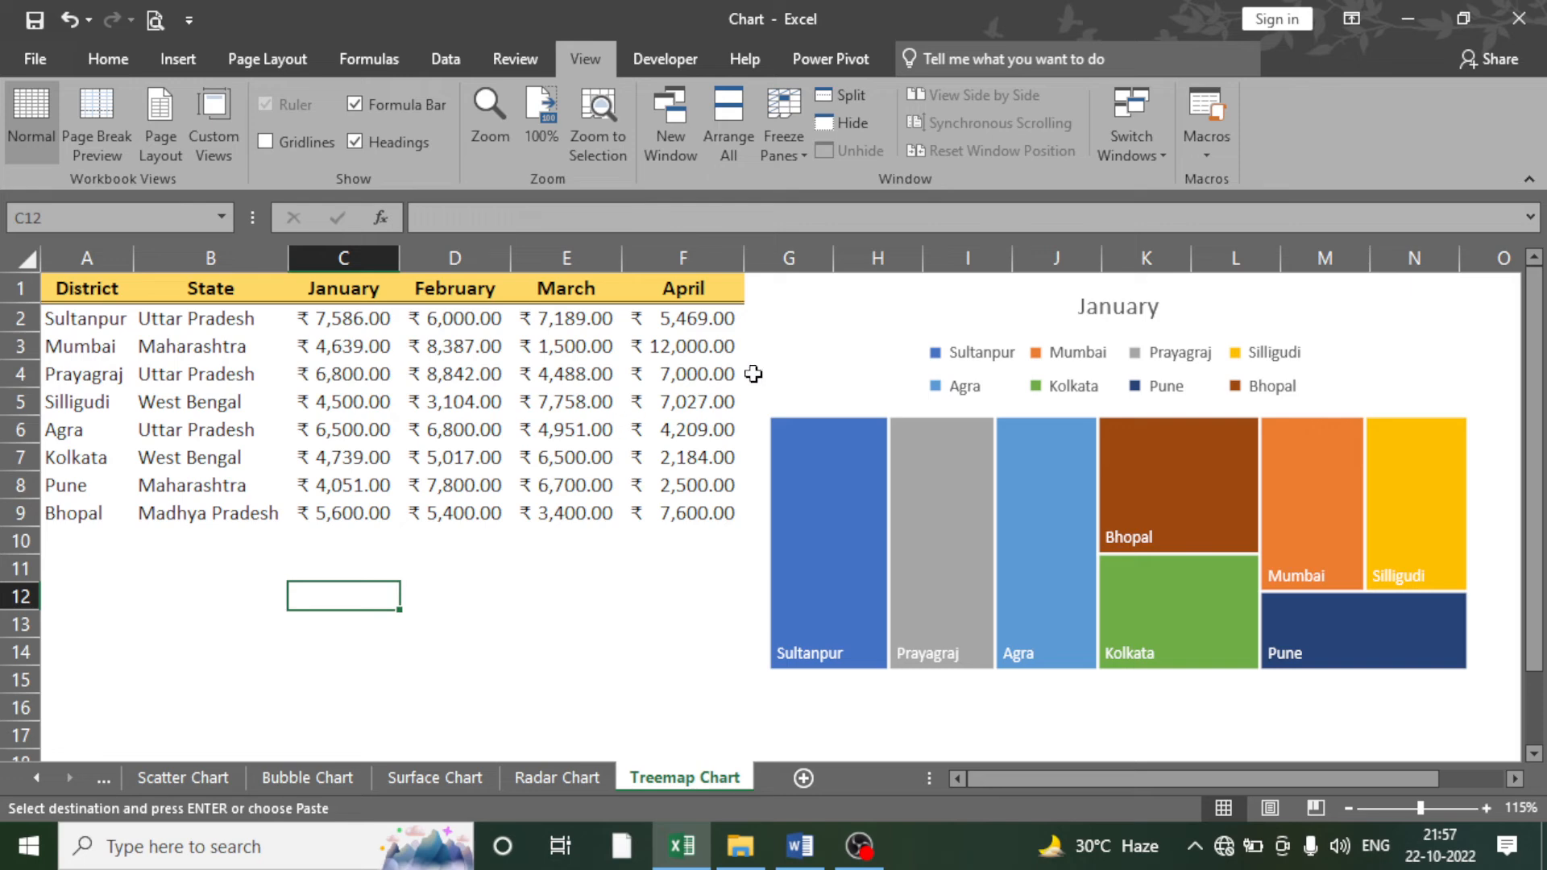
- Examine the district tiles of the treemap and compare their sizes with their January sales values
left_click(788, 358)
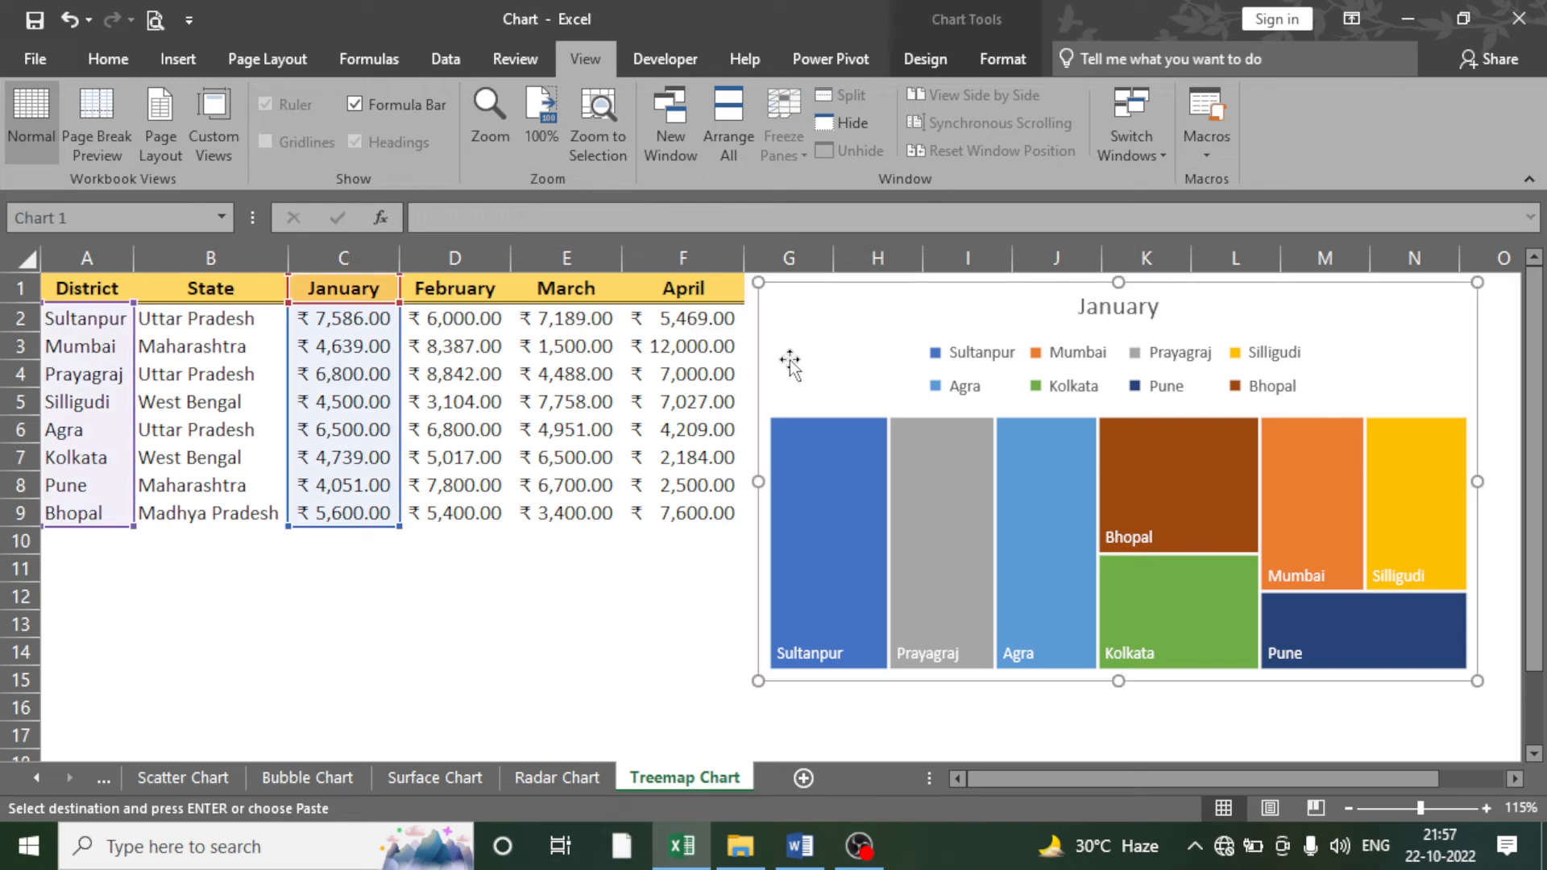
mouse_move(842, 568)
mouse_move(1201, 627)
mouse_move(1302, 642)
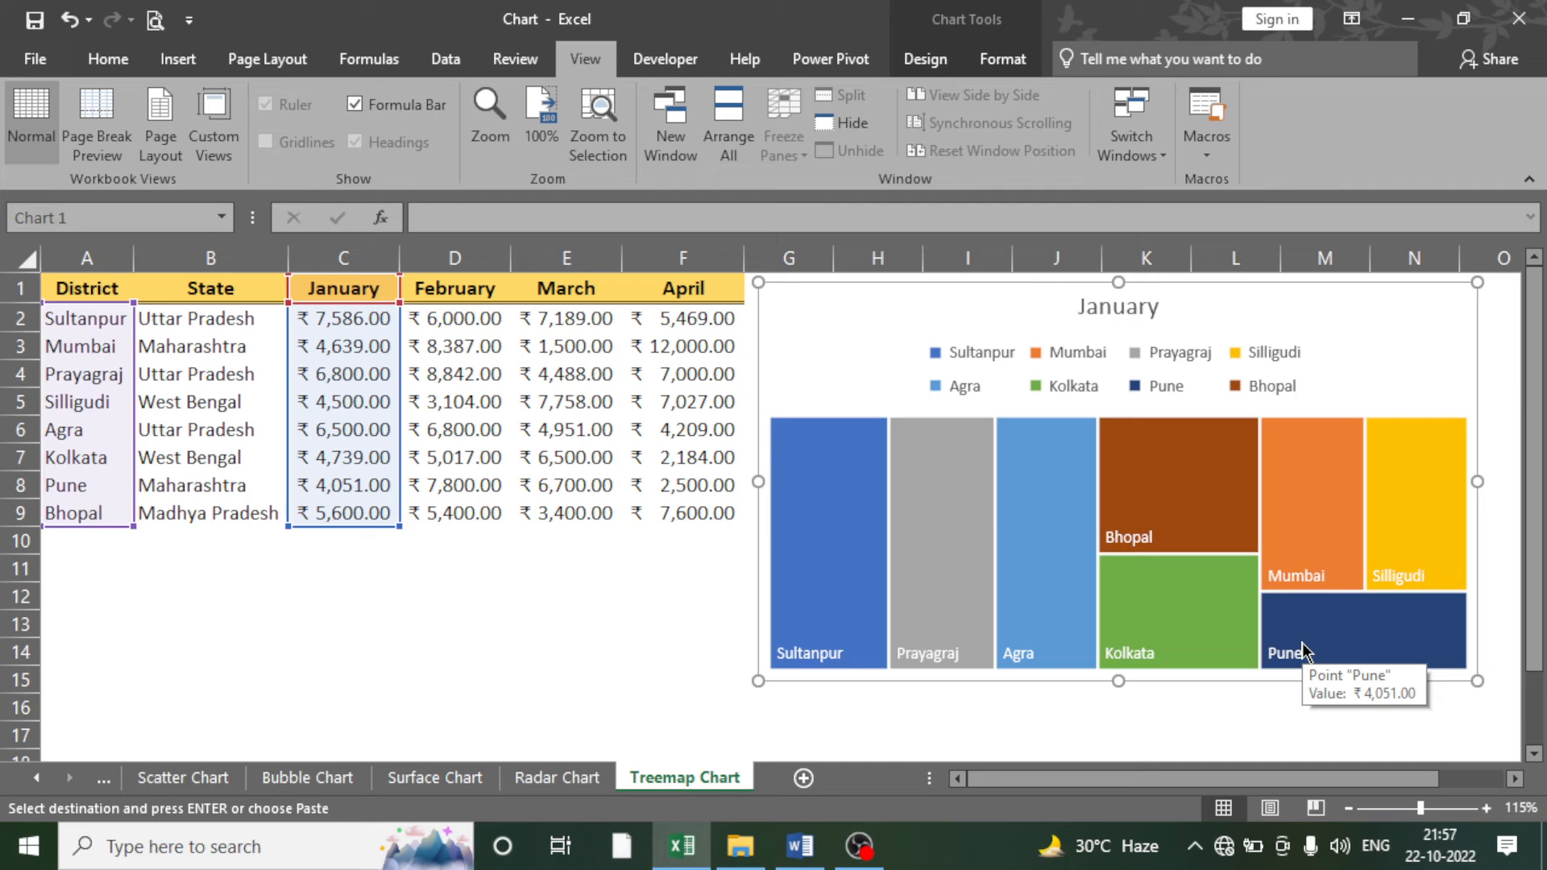
mouse_move(1405, 530)
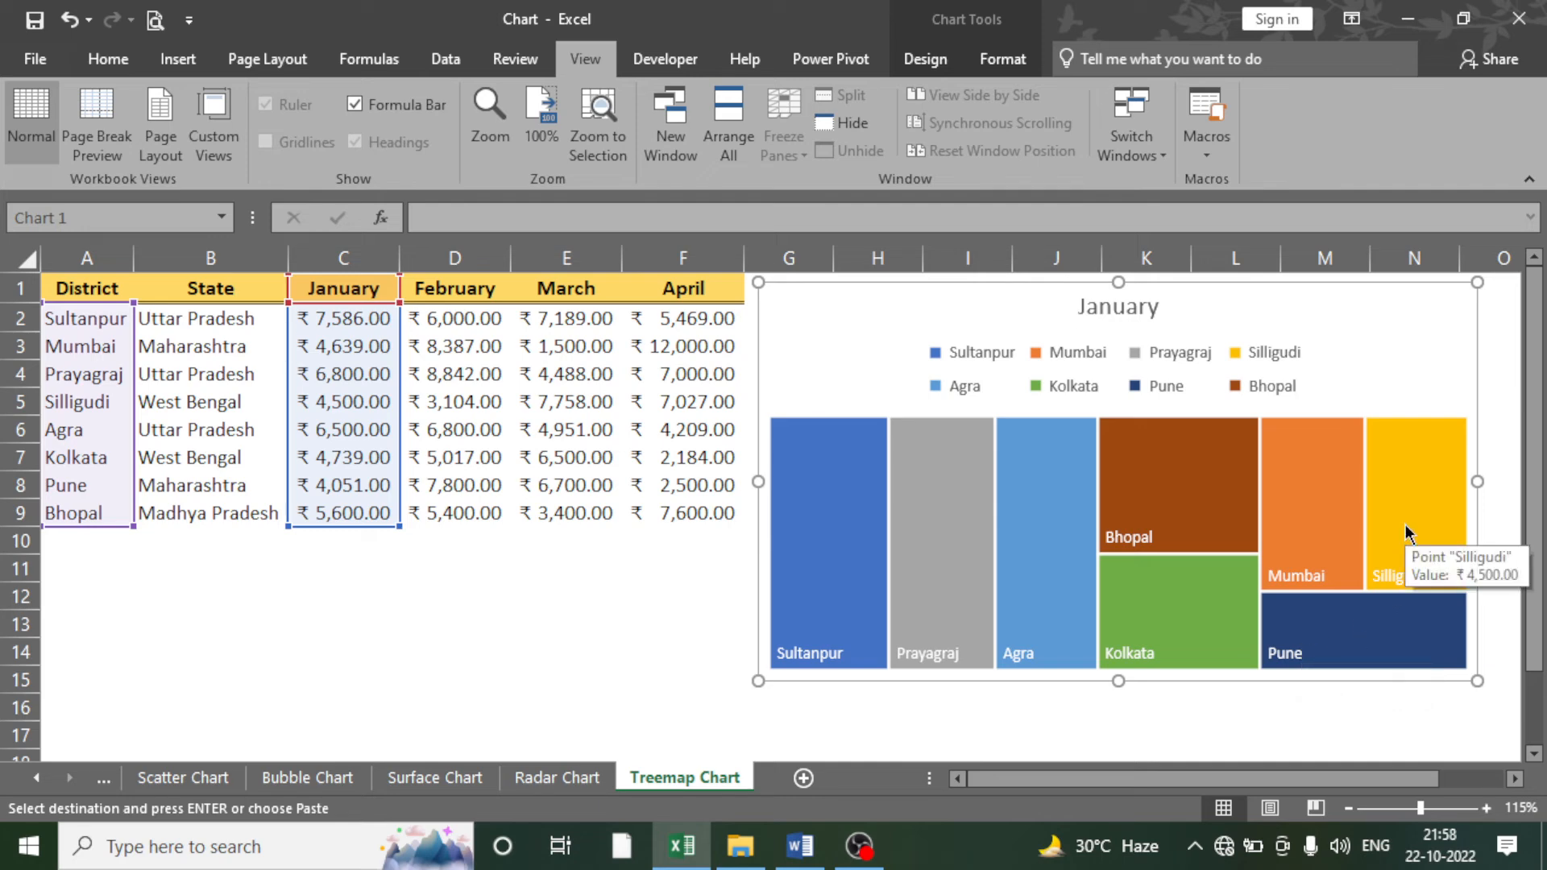
mouse_move(1278, 506)
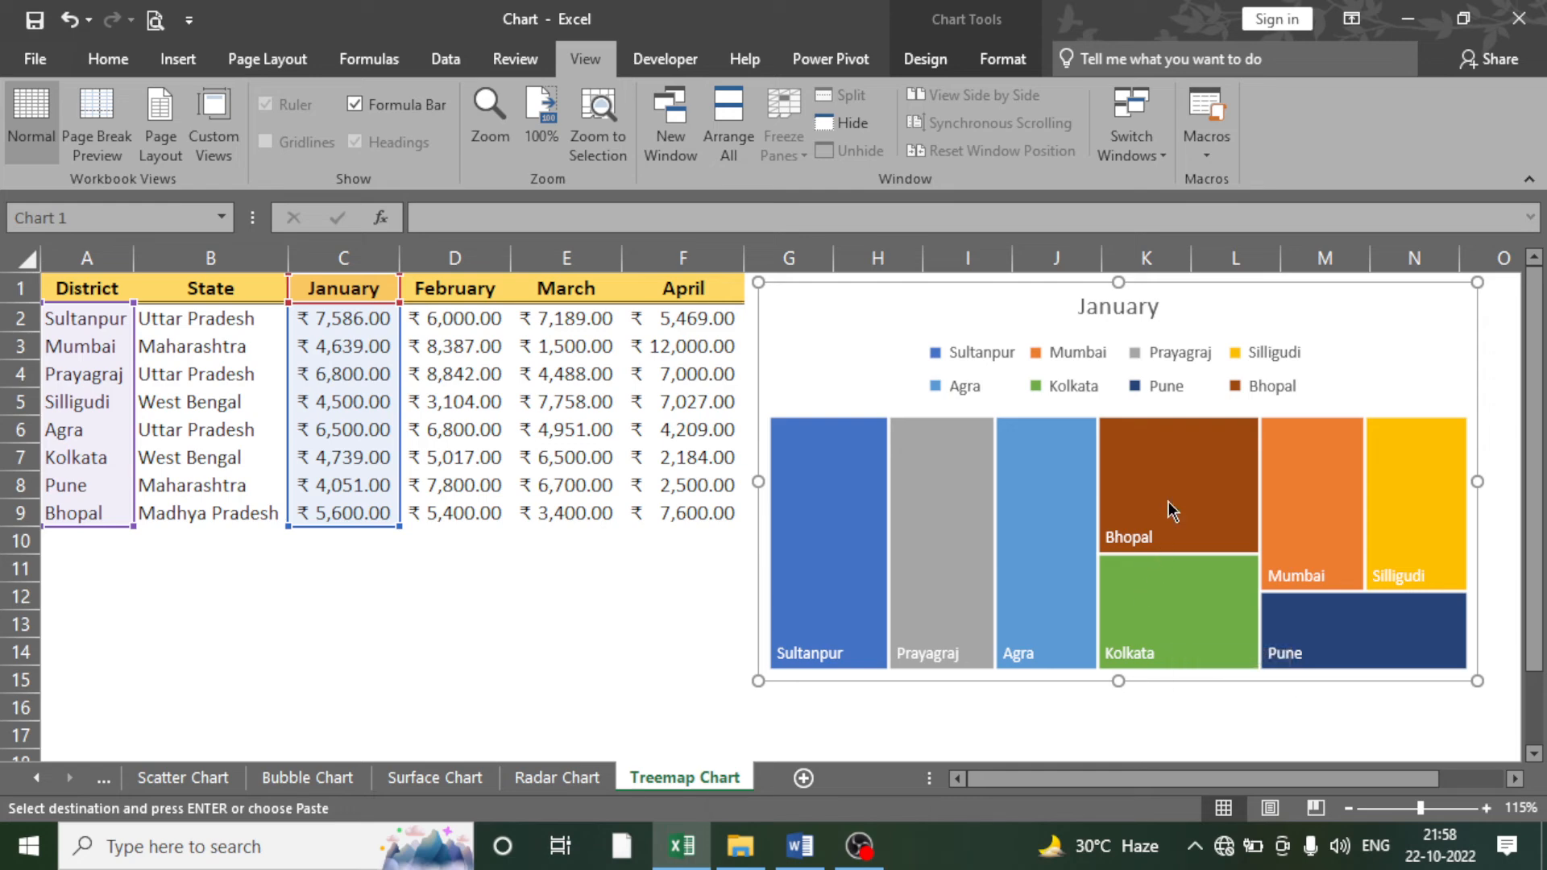
mouse_move(1172, 509)
mouse_move(814, 608)
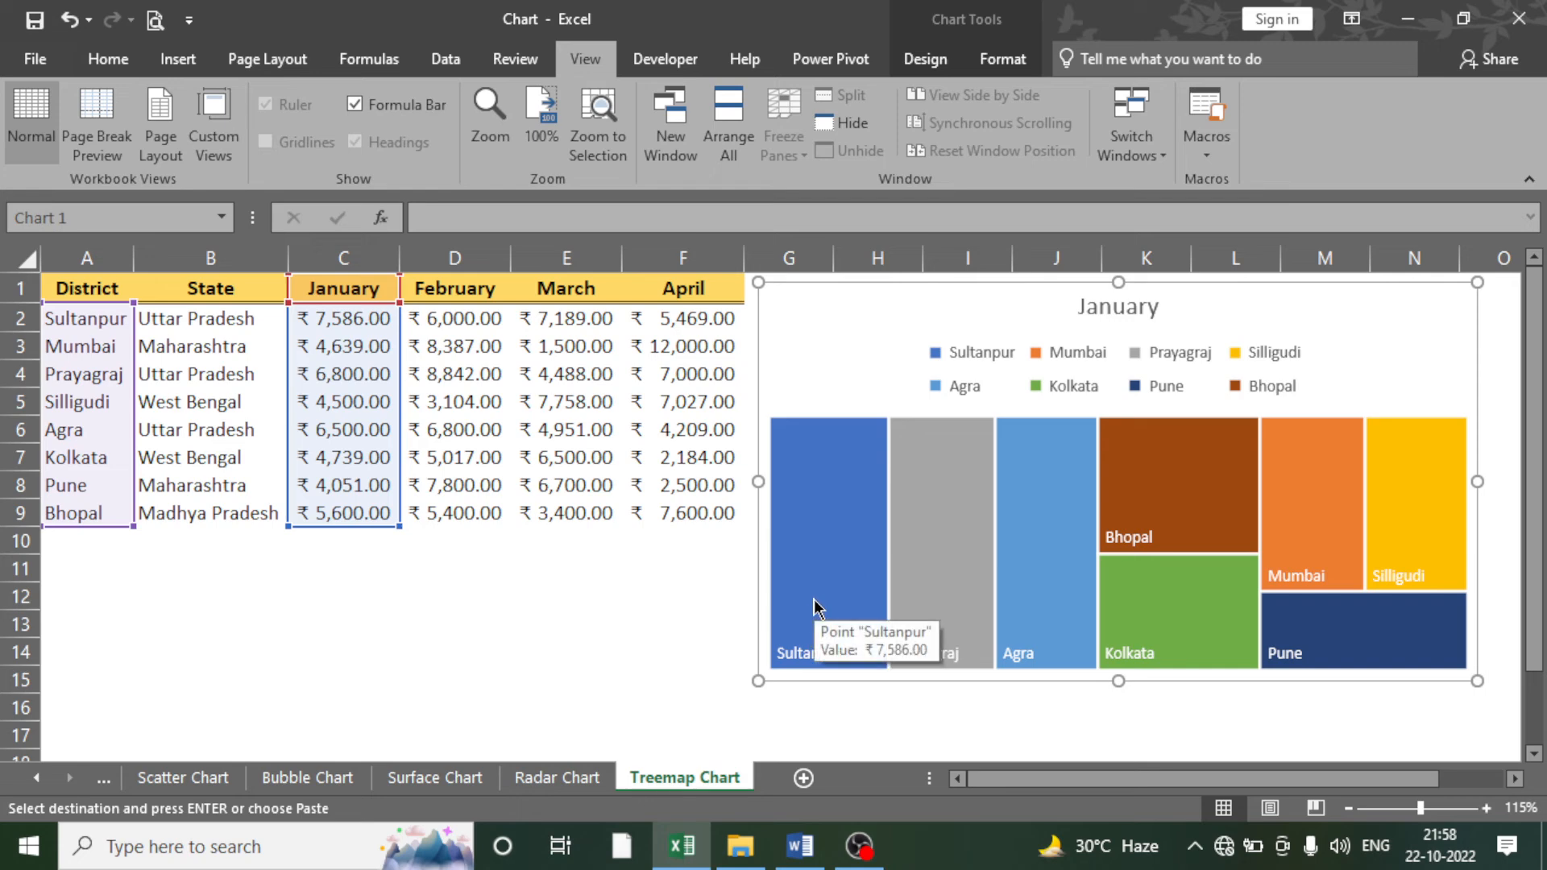
- Change Sultanpur's January sales in cell C2 to 2500 and check its tile in the treemap
left_click(329, 372)
left_click(351, 320)
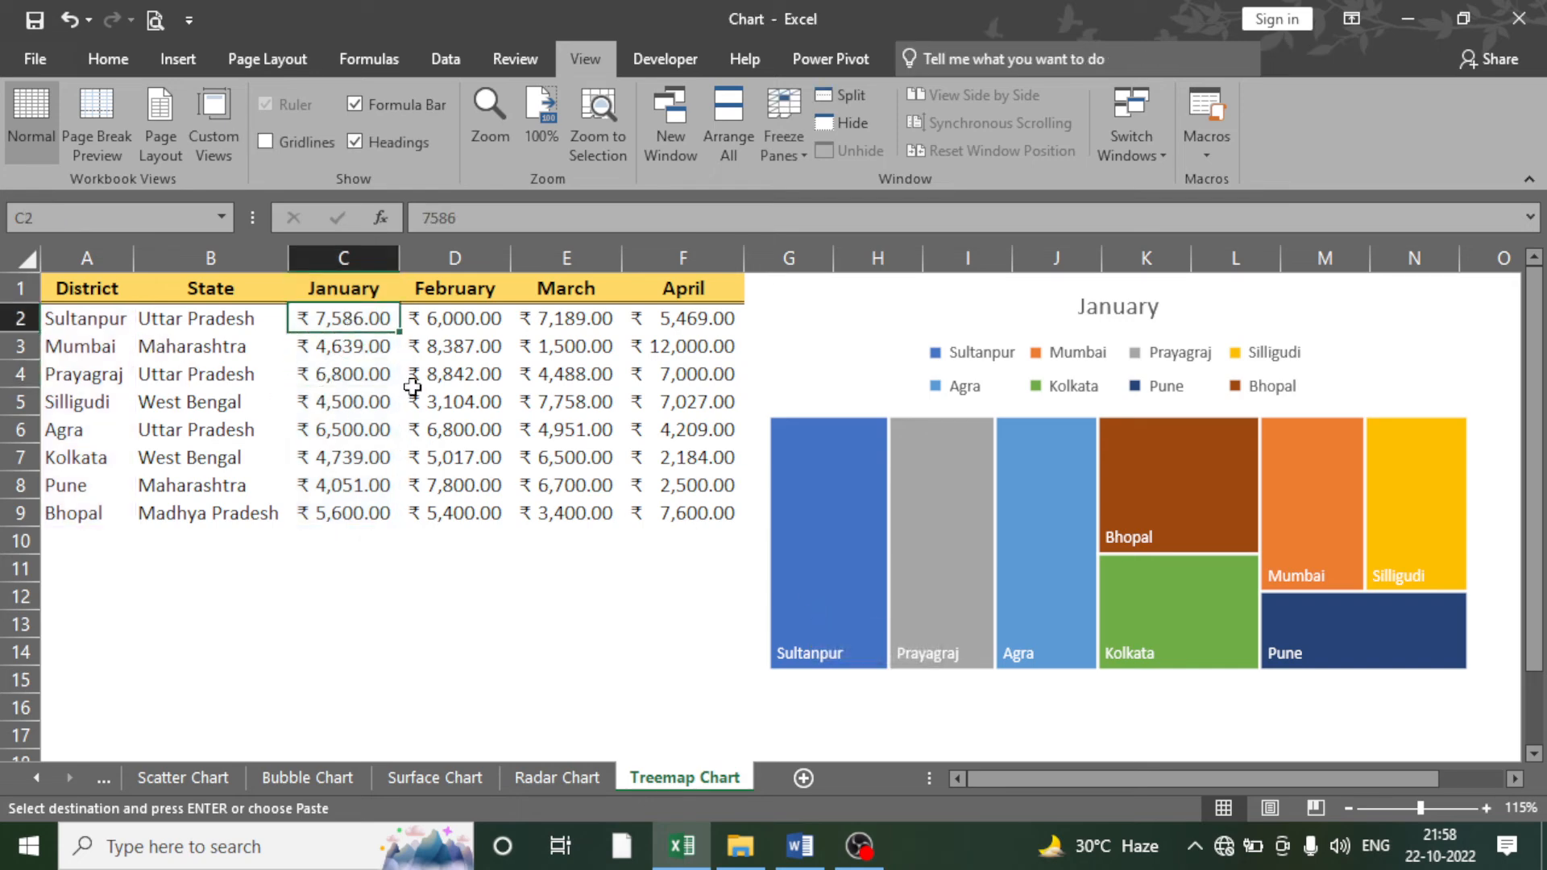
type("25")
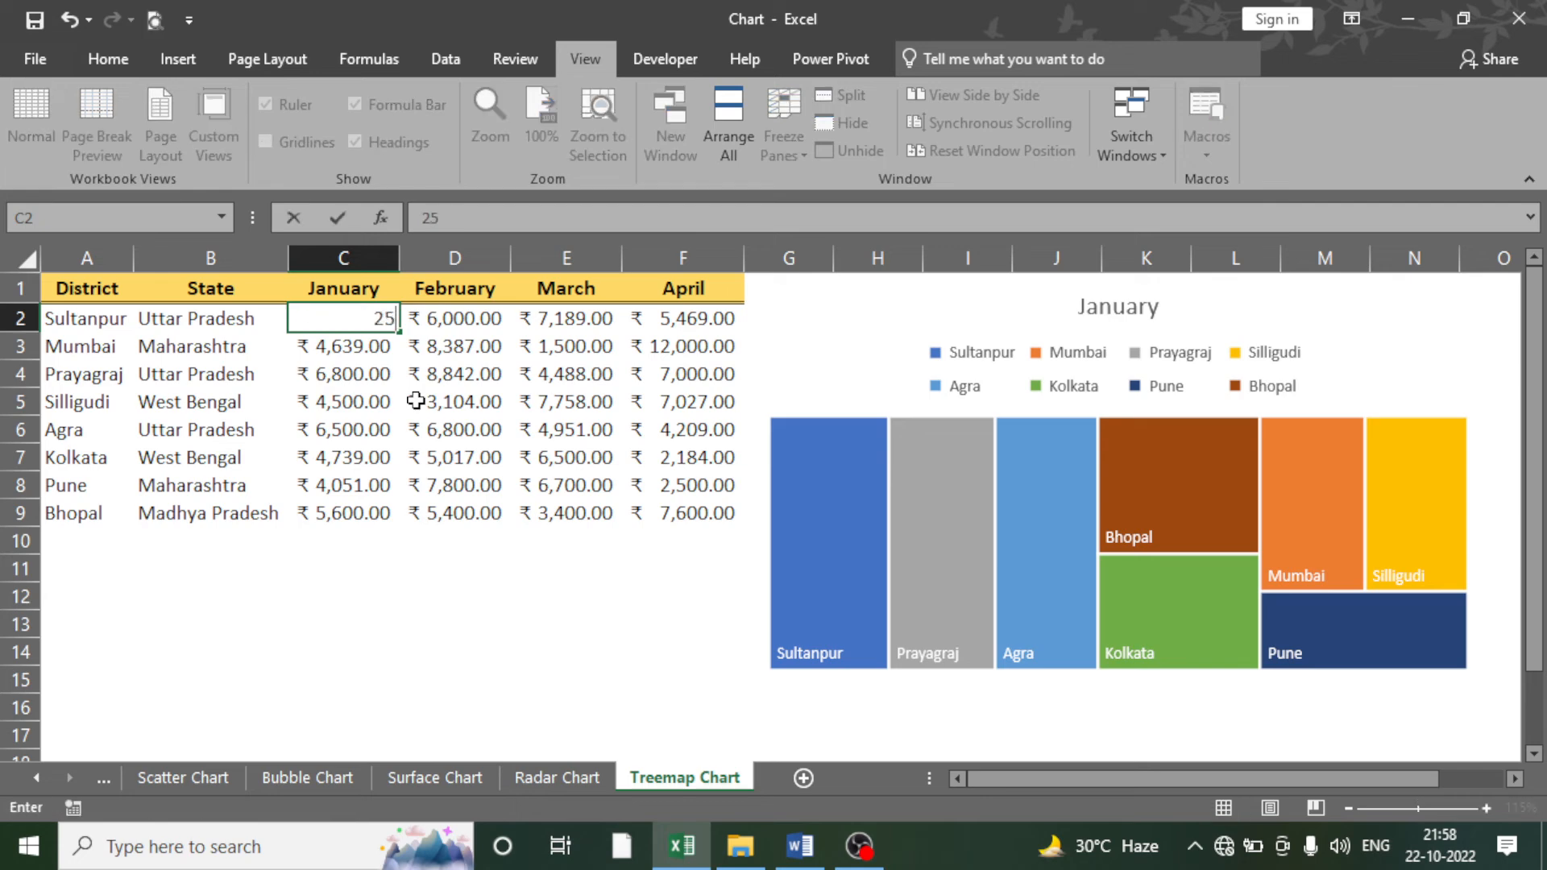
type("00")
key("Return")
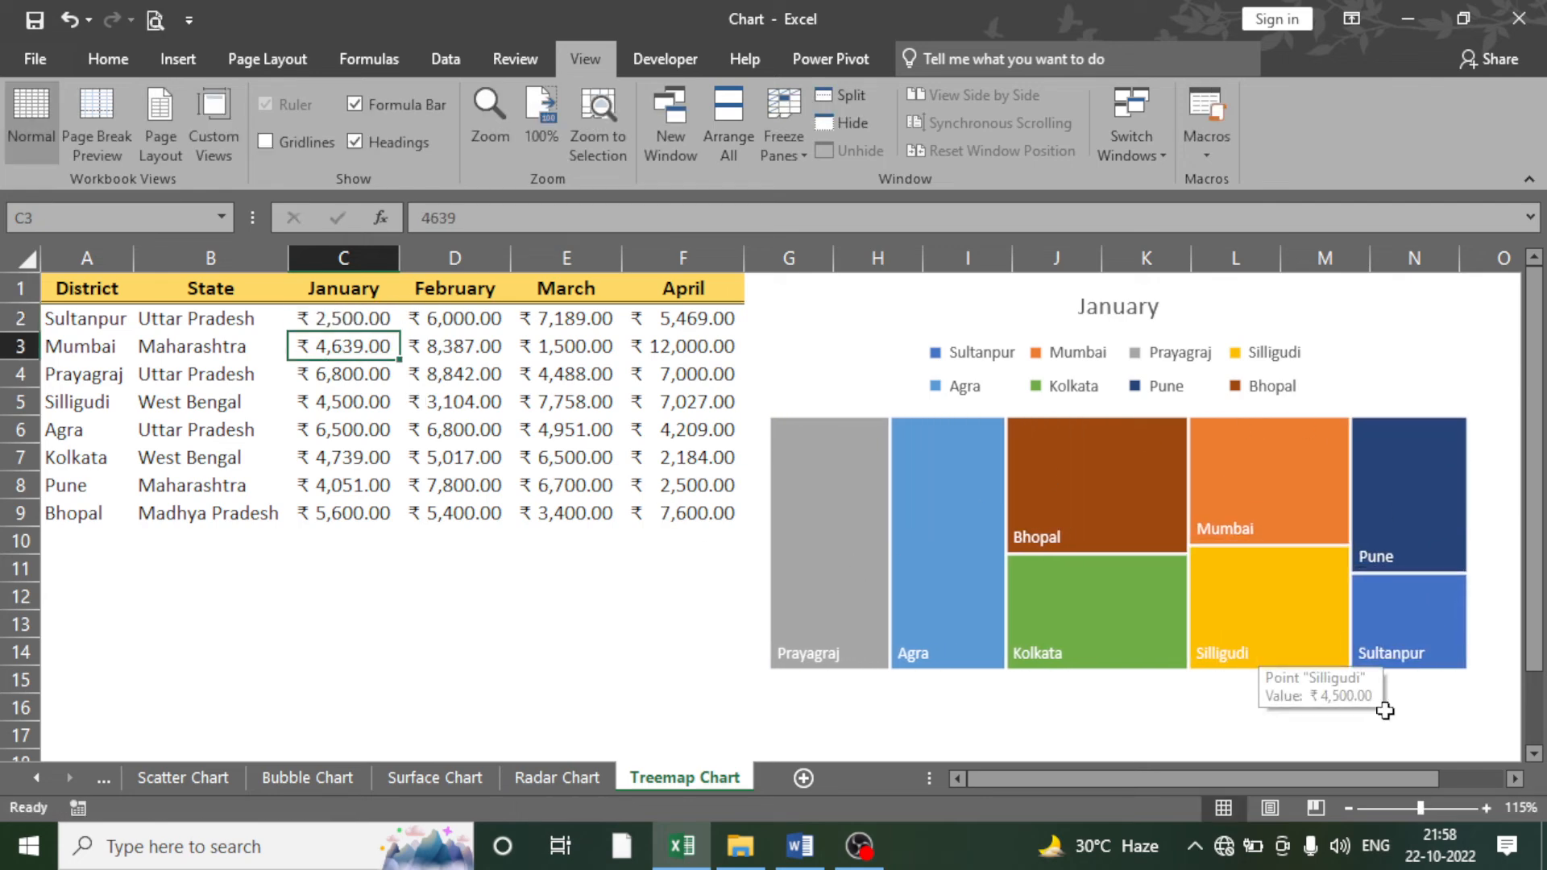
mouse_move(1406, 628)
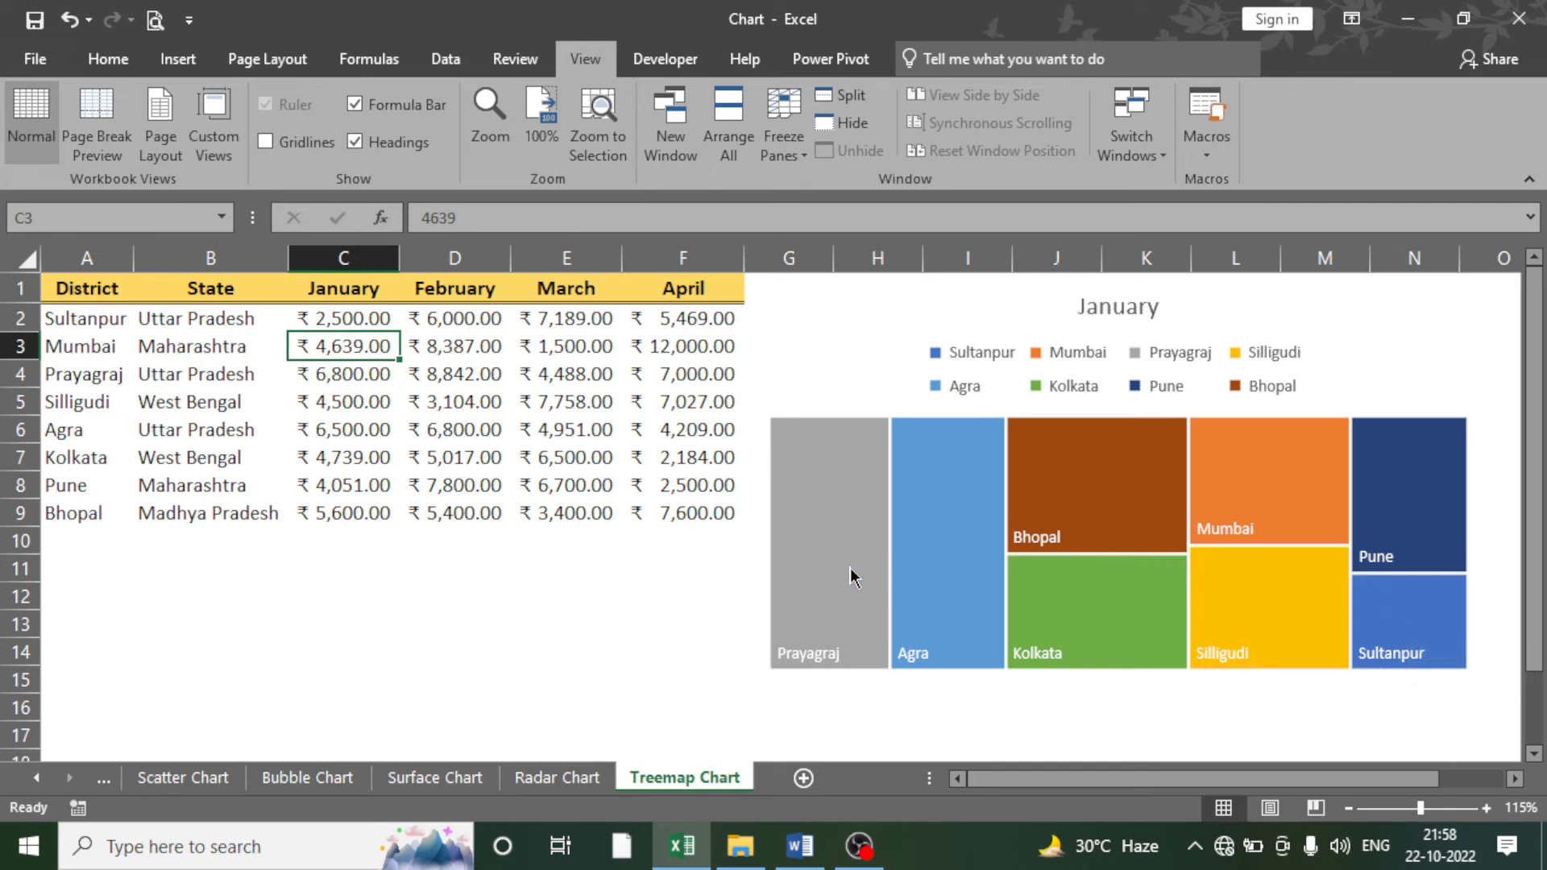
- Change Prayagraj's January sales in cell C4 to 3500 and check its tile in the January treemap
left_click(330, 375)
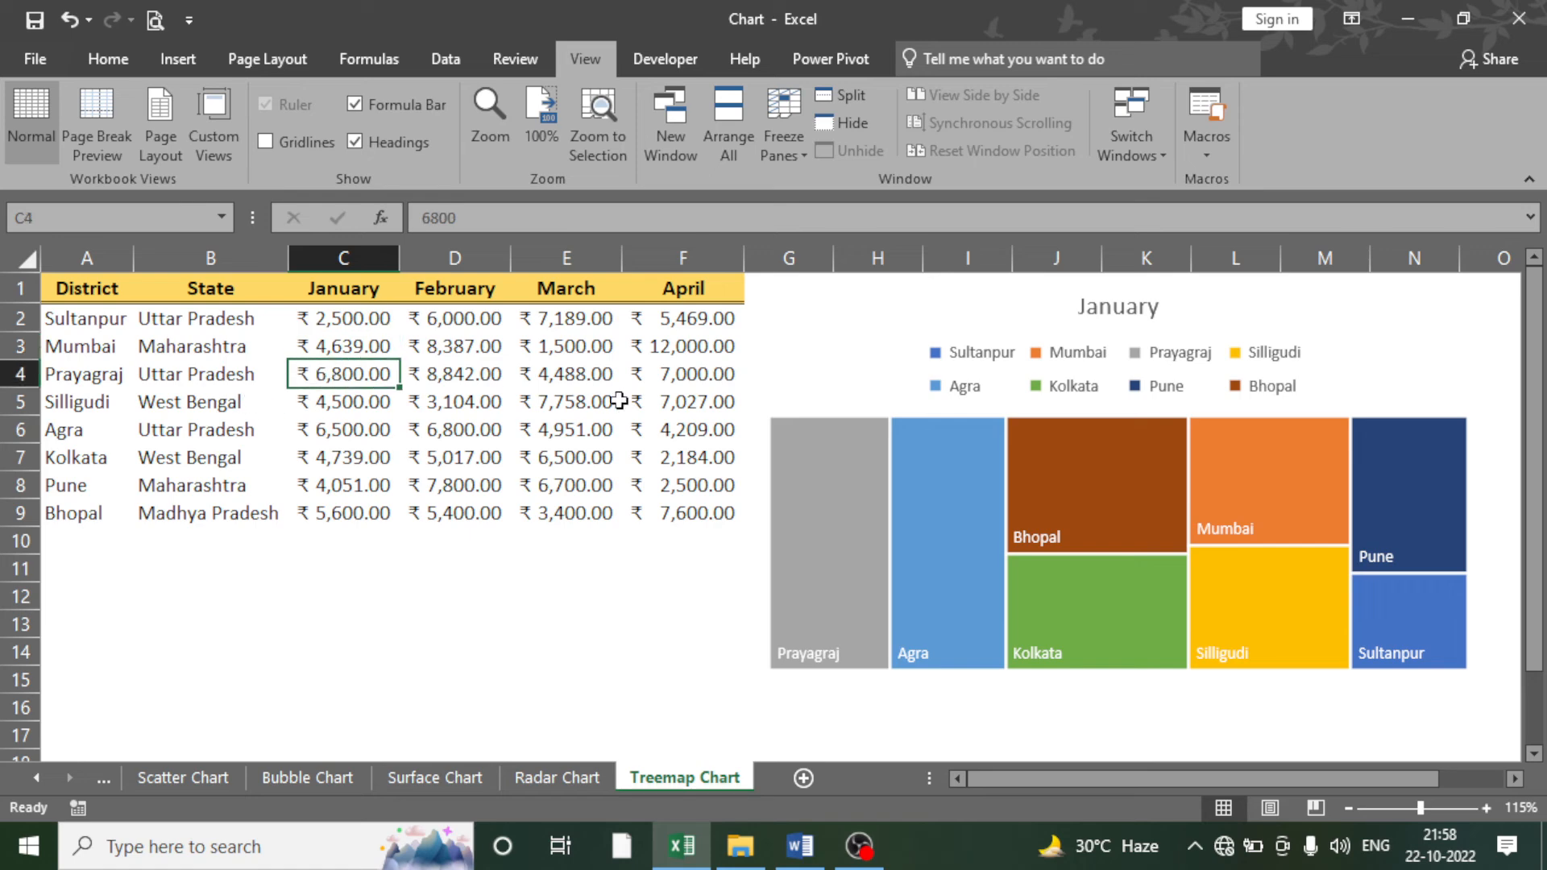
type("3500")
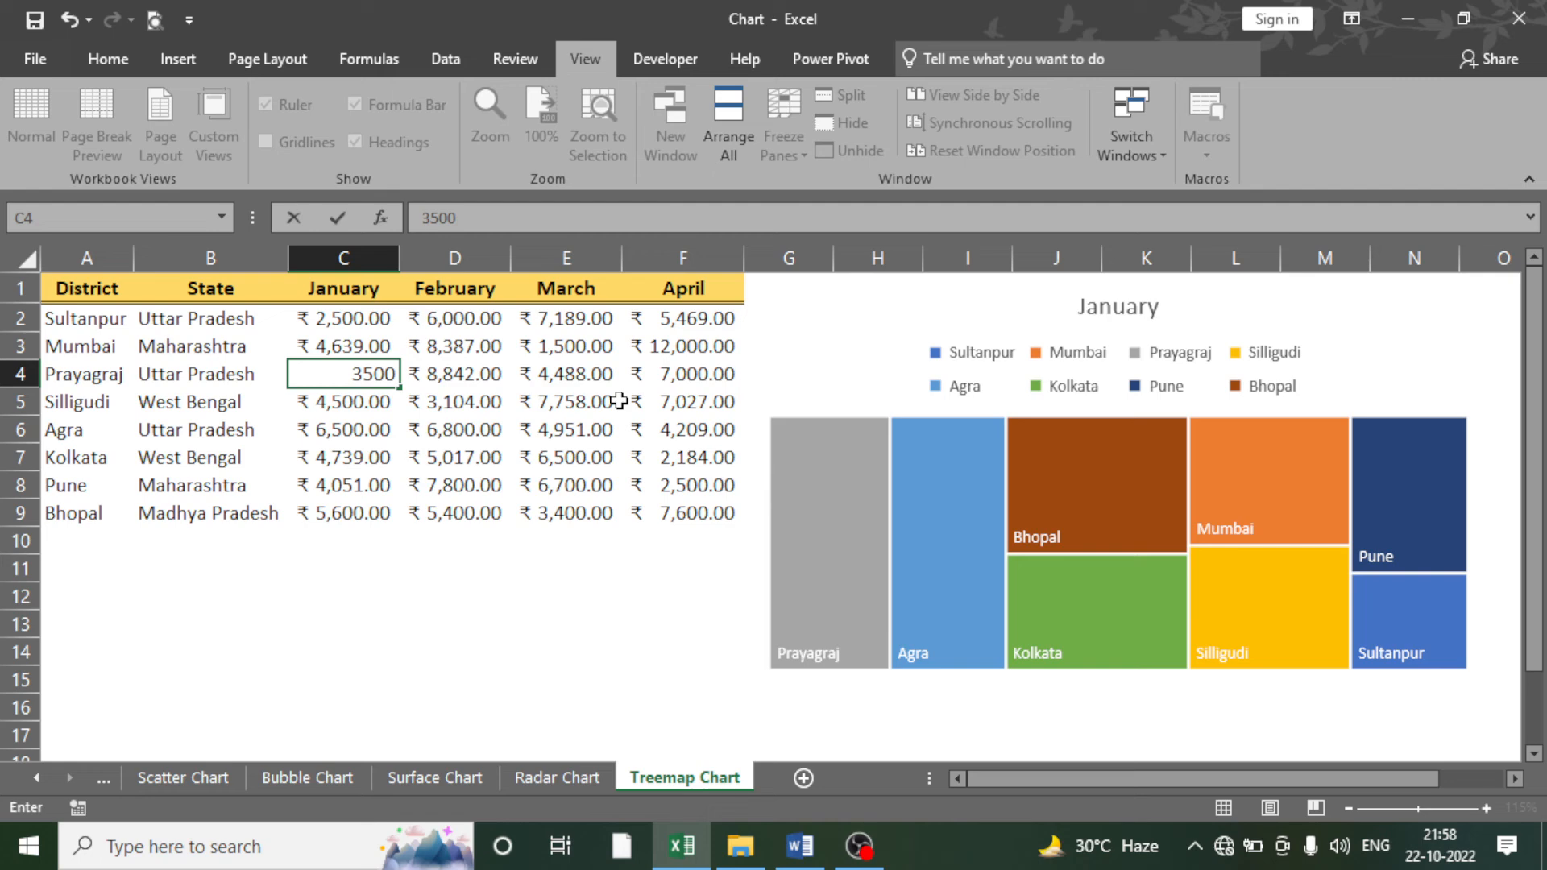
key("Return")
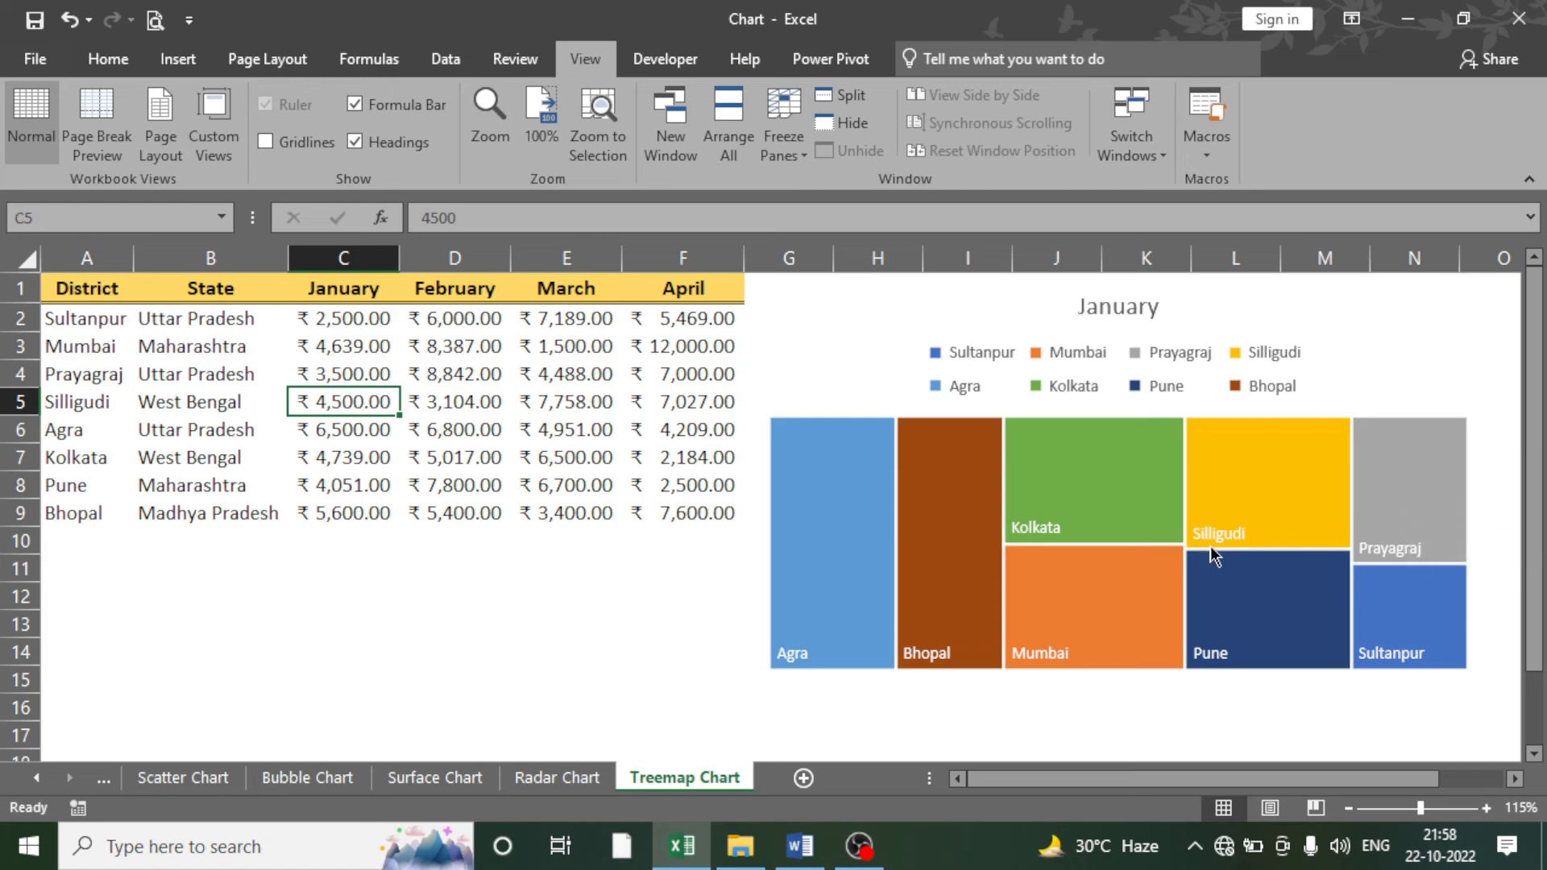
left_click(632, 544)
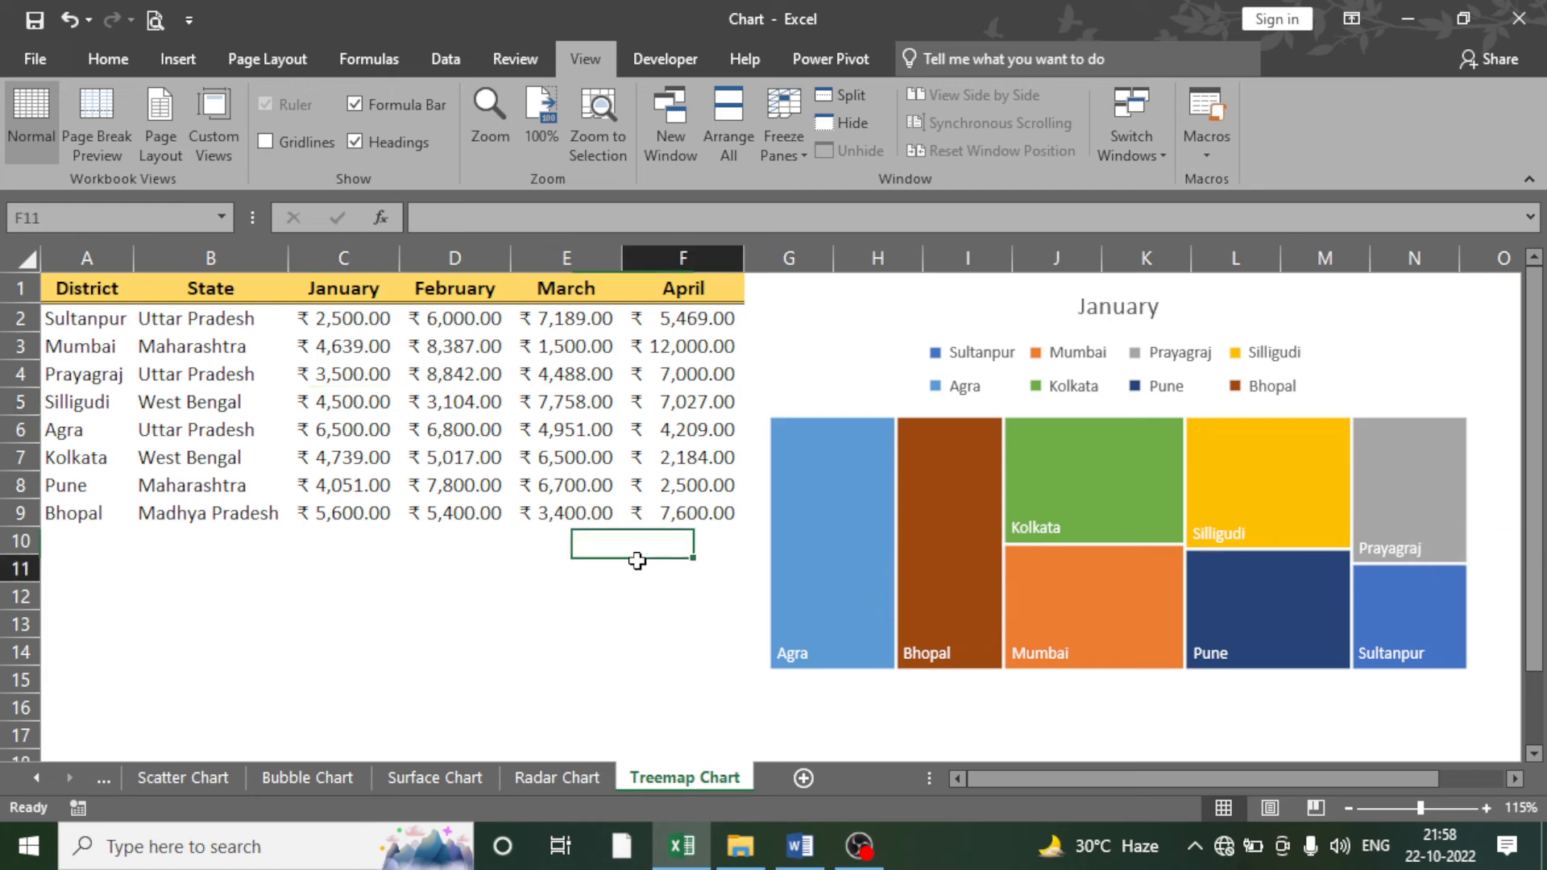
- Insert a treemap chart of the February sales by district, using the District and February columns with their headers
left_click_drag(103, 292, 72, 328)
left_click_drag(85, 486, 92, 514)
left_click_drag(481, 288, 467, 513)
left_click(174, 61)
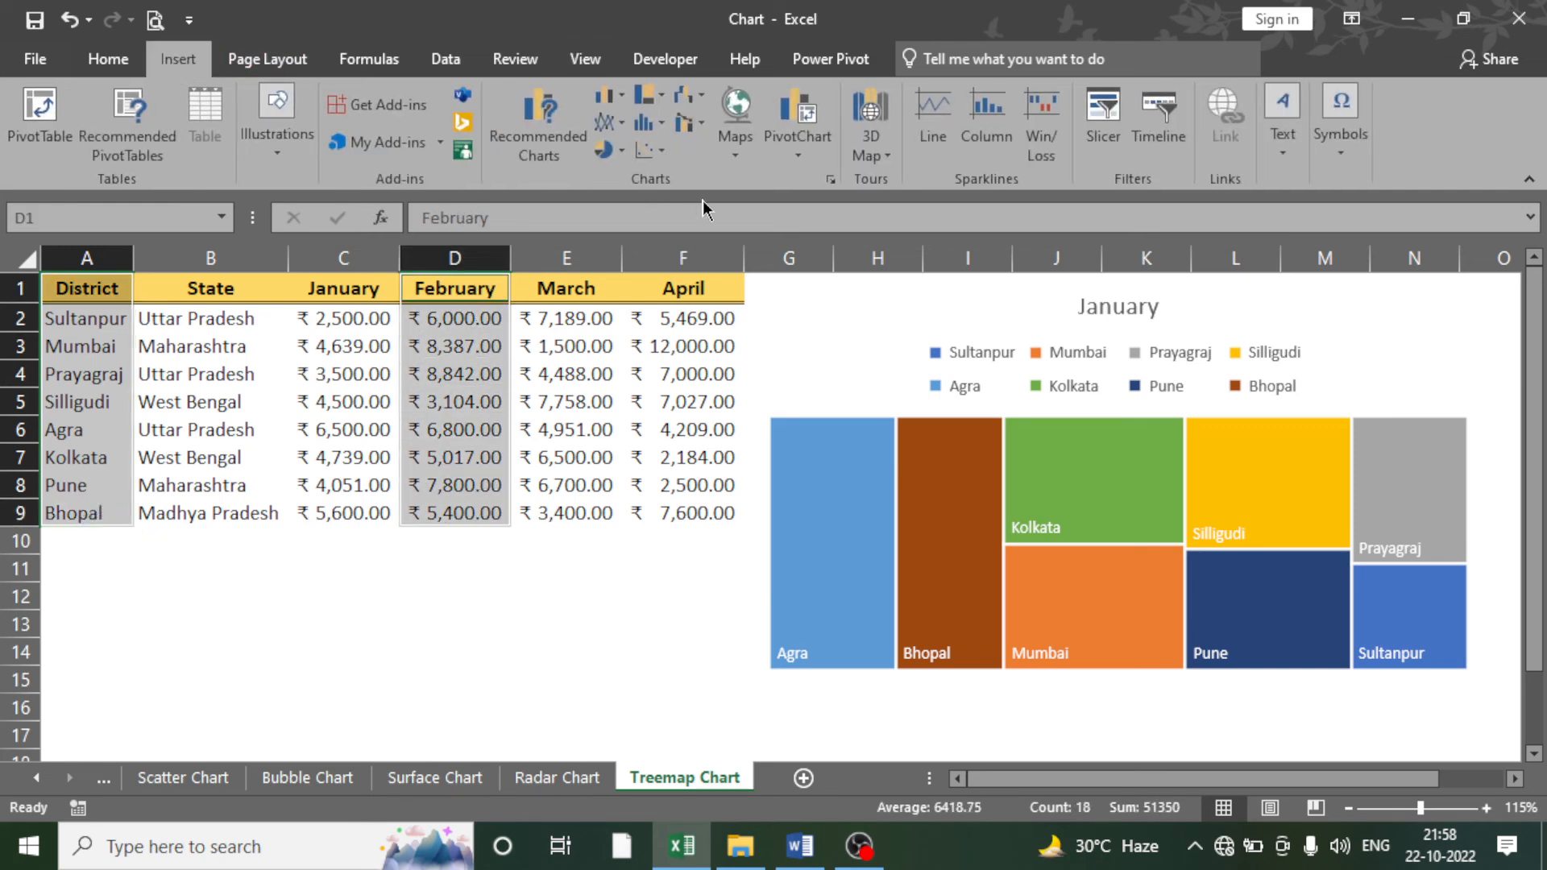
left_click(829, 185)
left_click(559, 104)
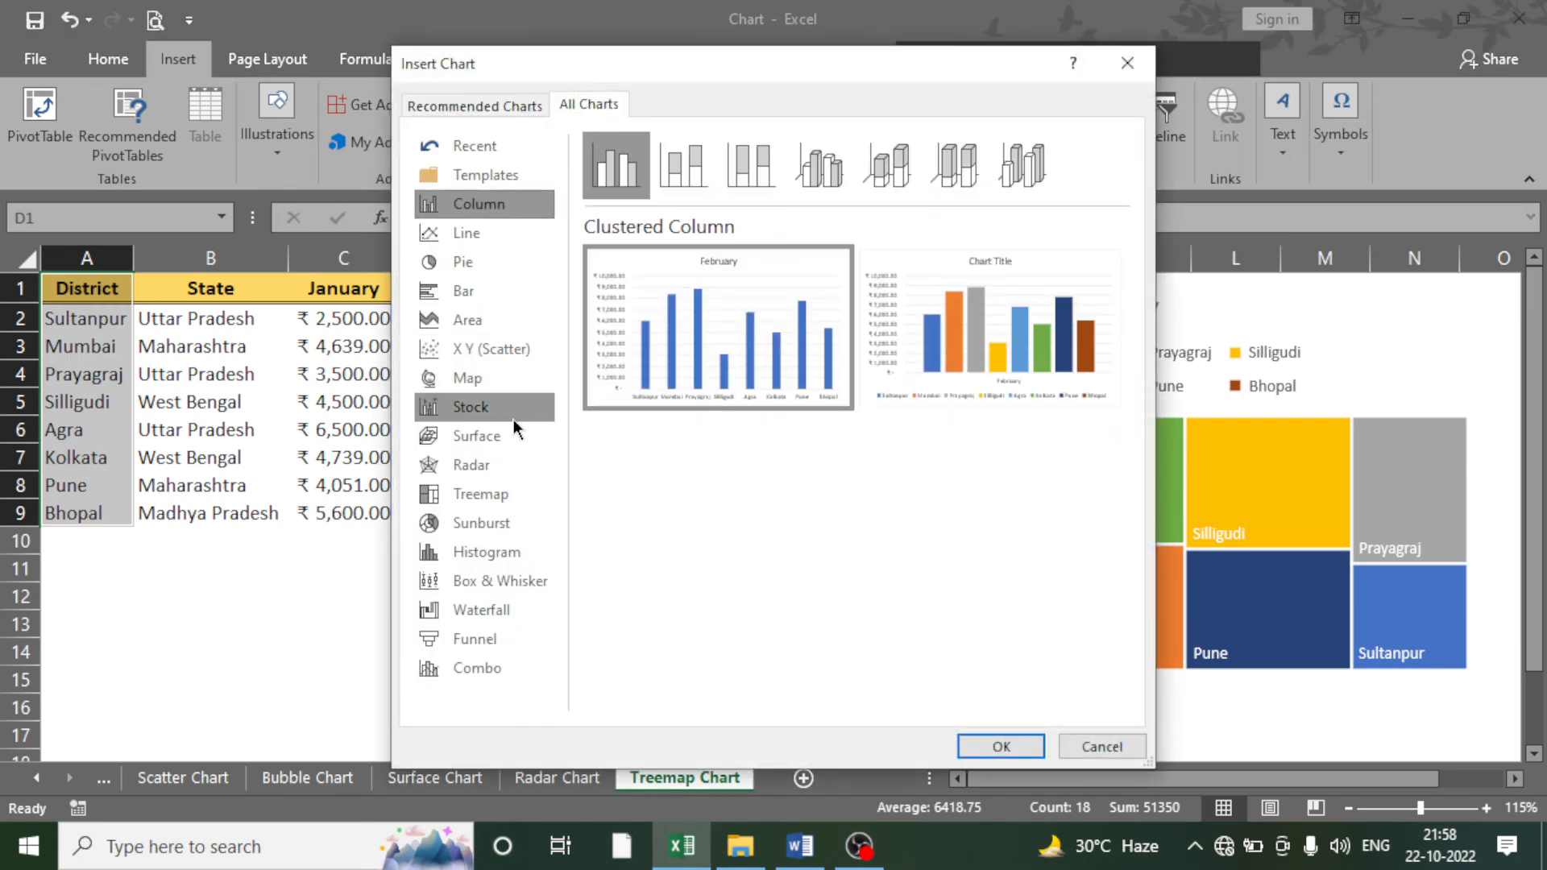
left_click(487, 493)
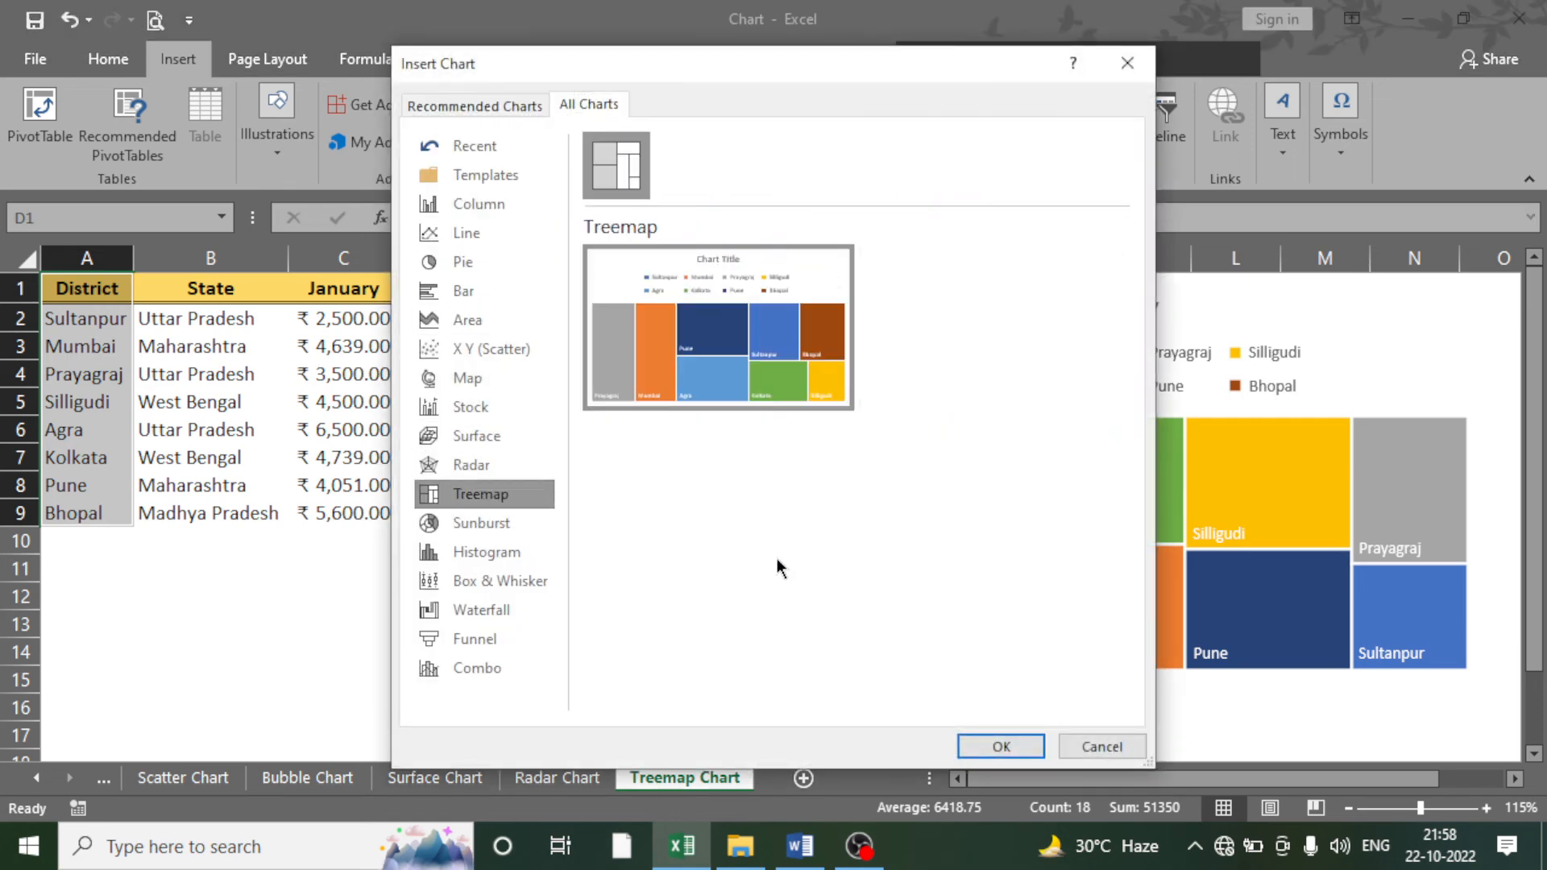
left_click(999, 744)
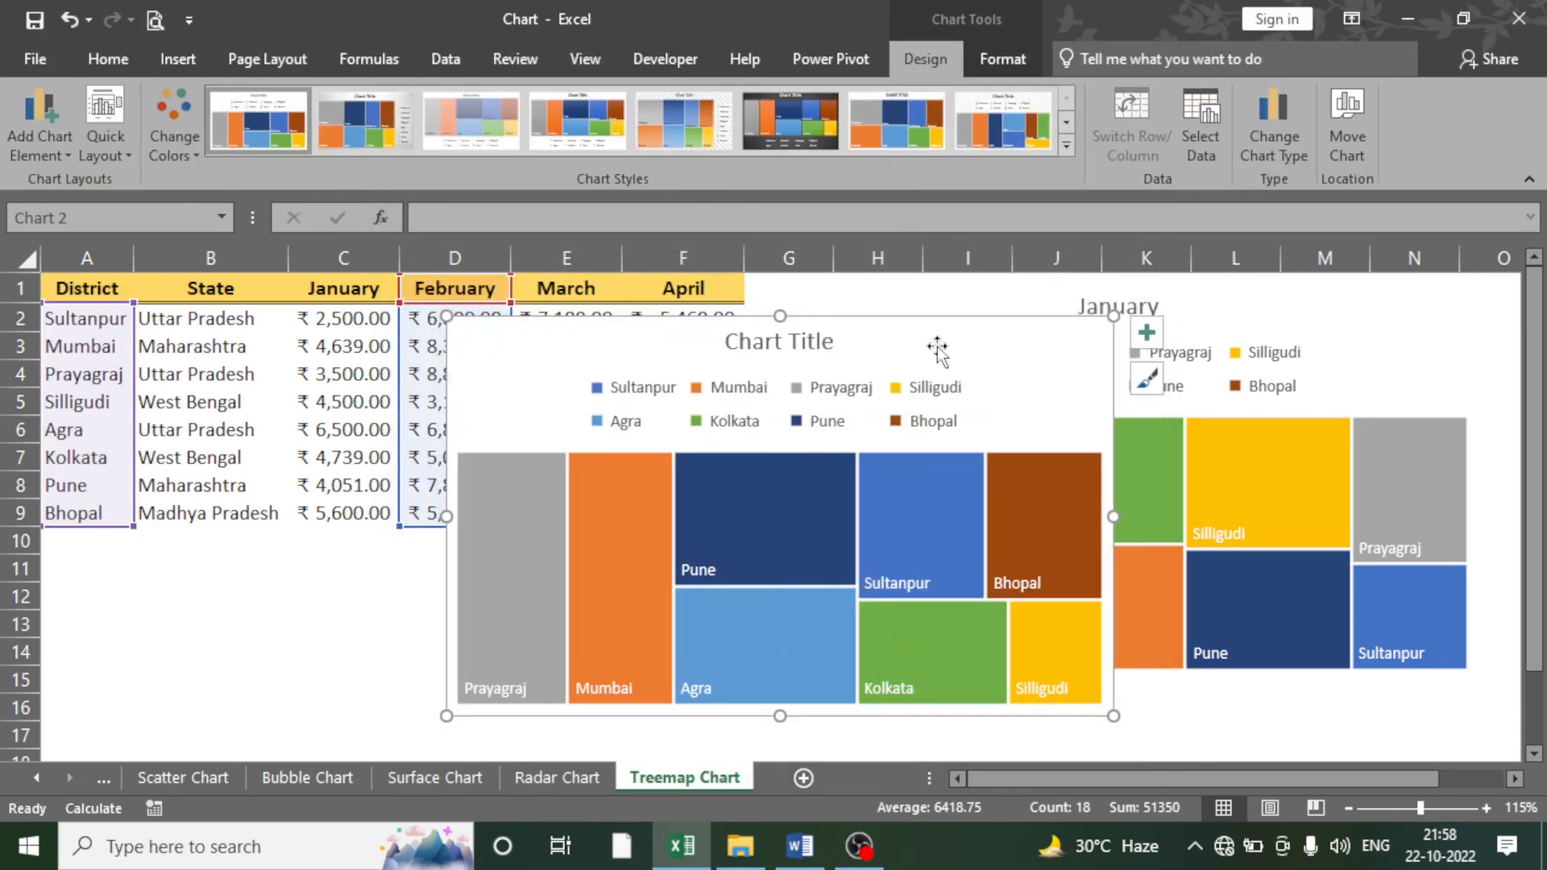
- Move the new treemap below the sales table, beside the January treemap, so it no longer covers the data
left_click_drag(783, 361, 680, 359)
scroll(726, 311, "down", 2)
scroll(759, 338, "up", 2)
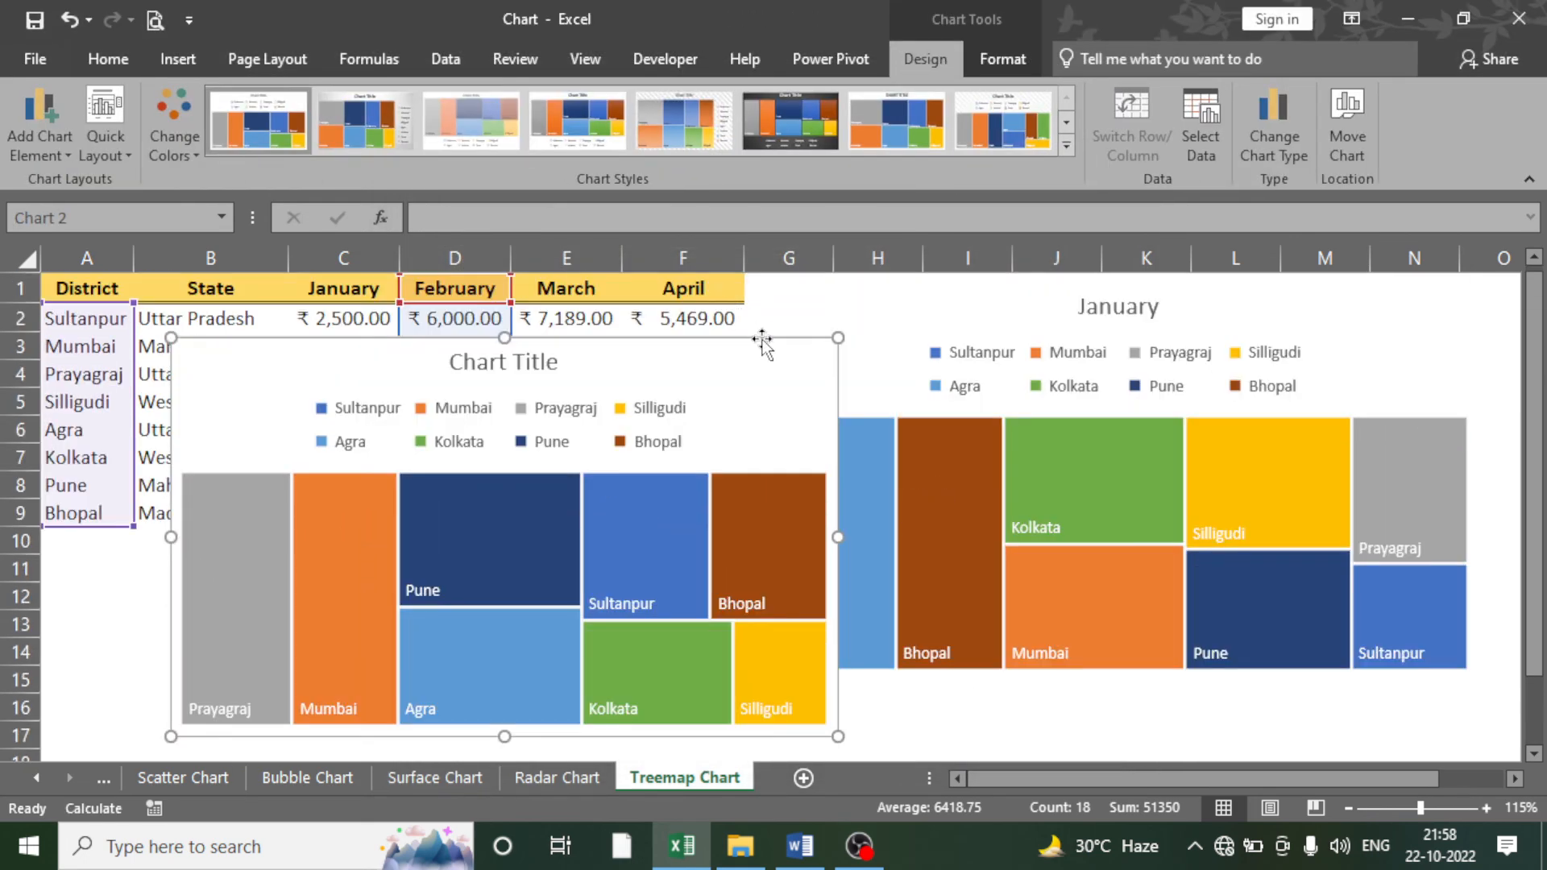
left_click_drag(747, 400, 712, 449)
scroll(711, 448, "down", 1)
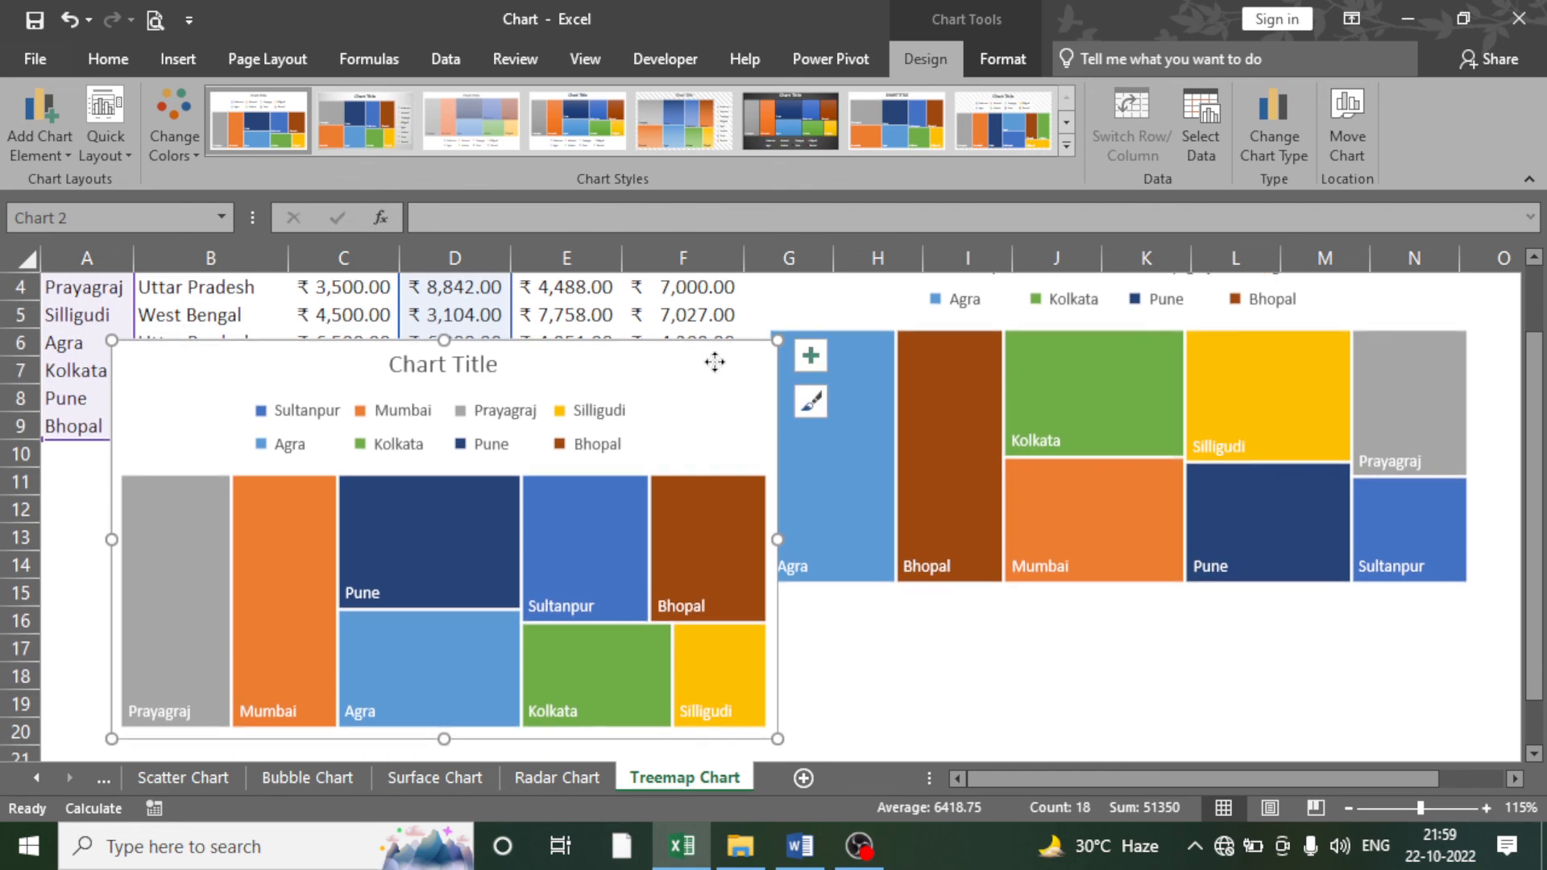
left_click_drag(715, 360, 670, 470)
- Replace the new treemap's placeholder chart title with "February" and deselect the chart
left_click(454, 476)
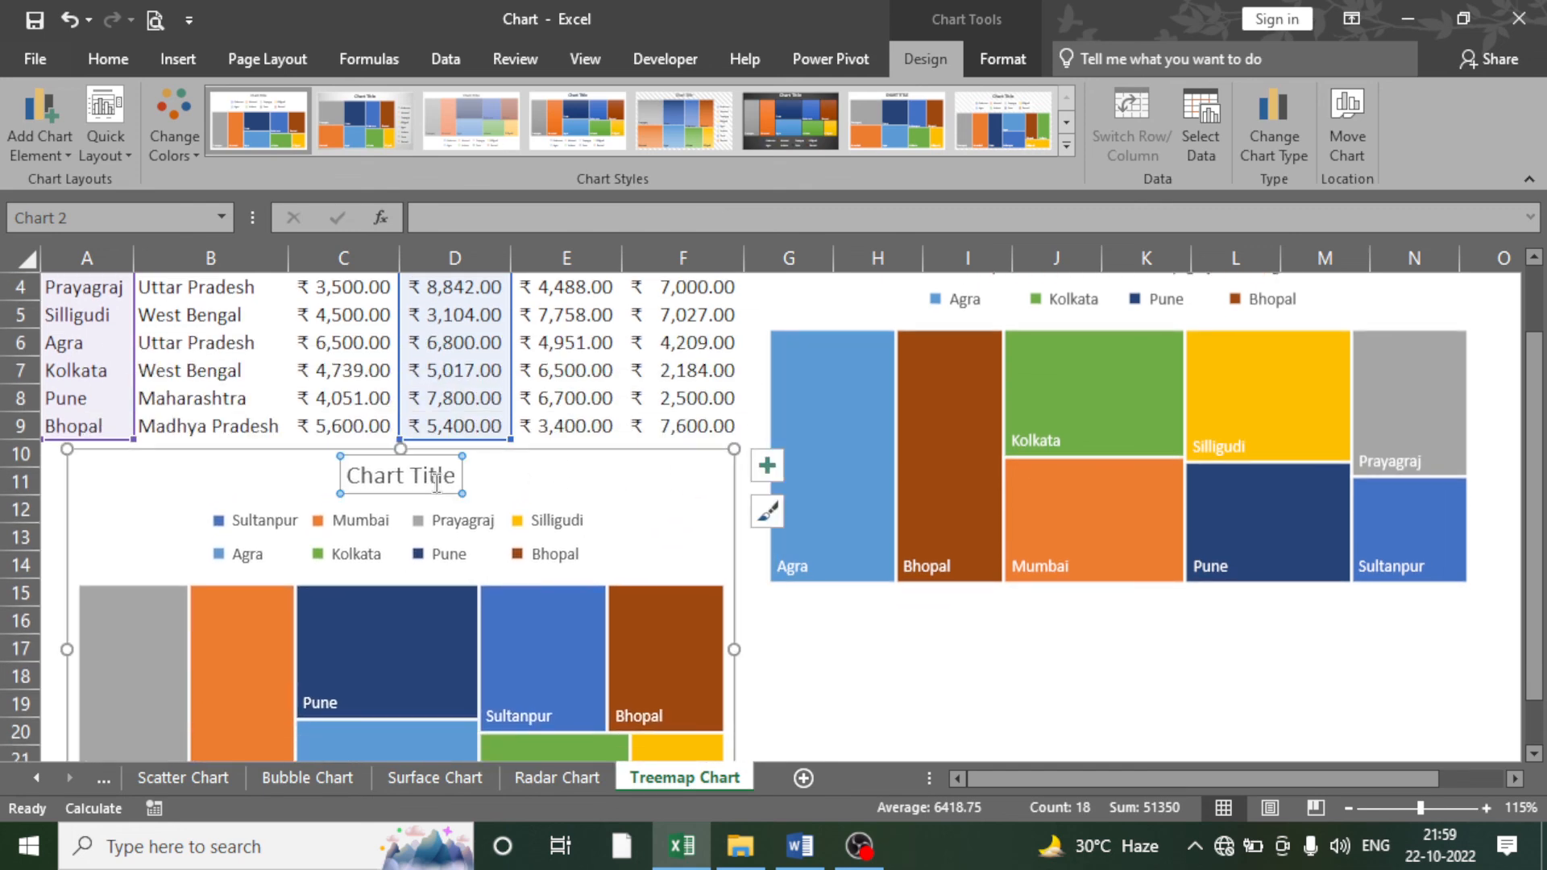
left_click(454, 476)
key("BackSpace")
key("BackSpace")
key("BackSpace")
key("BackSpace")
key("BackSpace")
key("BackSpace")
key("BackSpace")
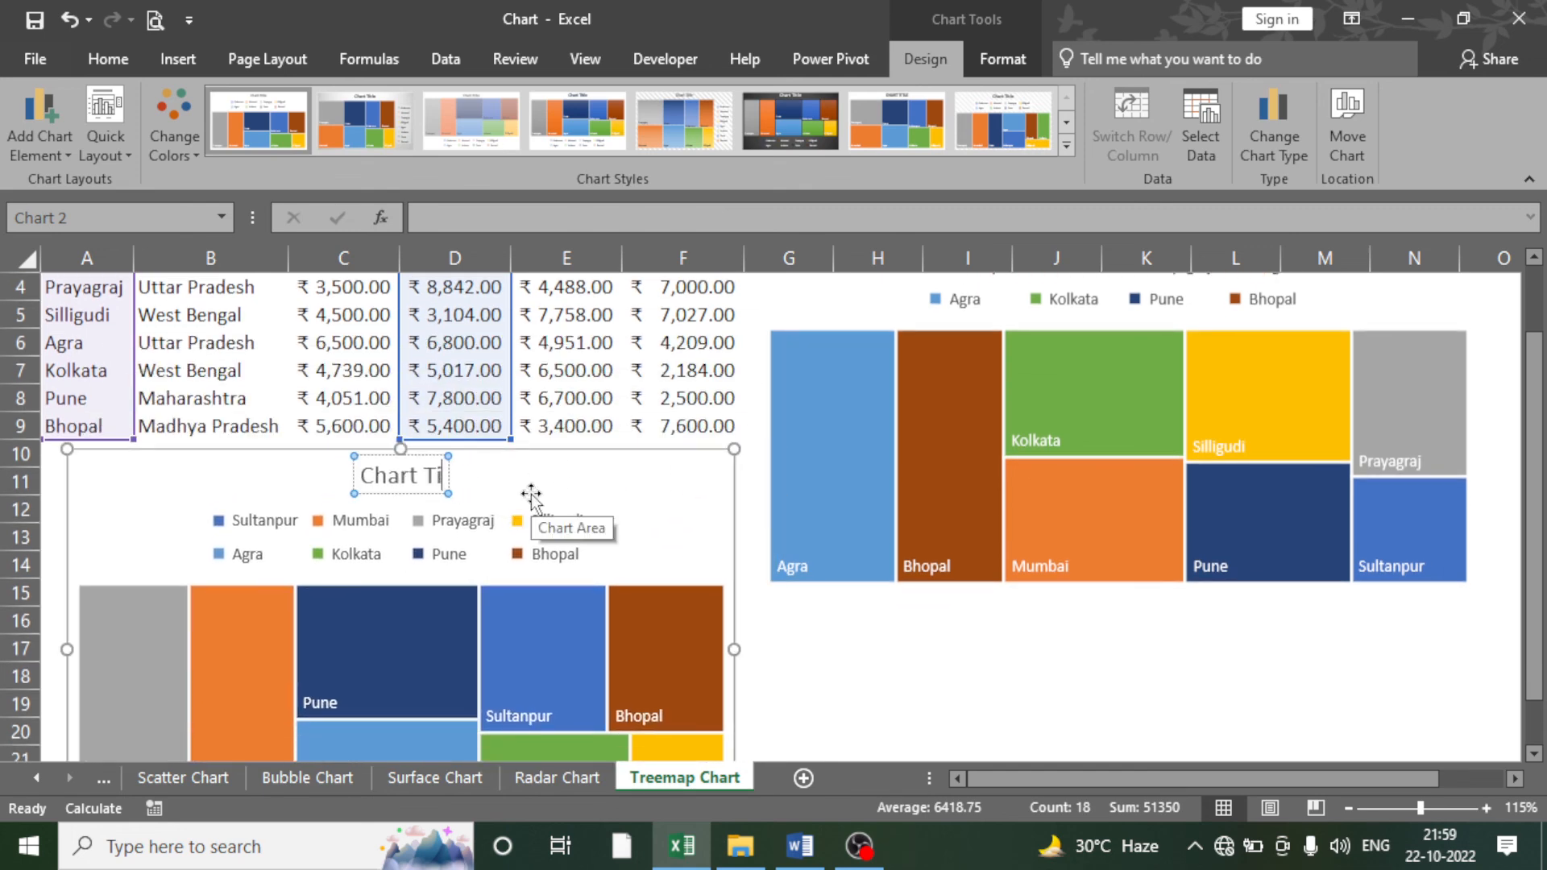
key("BackSpace")
key("BackSpace")
key("BackSpace")
key("BackSpace")
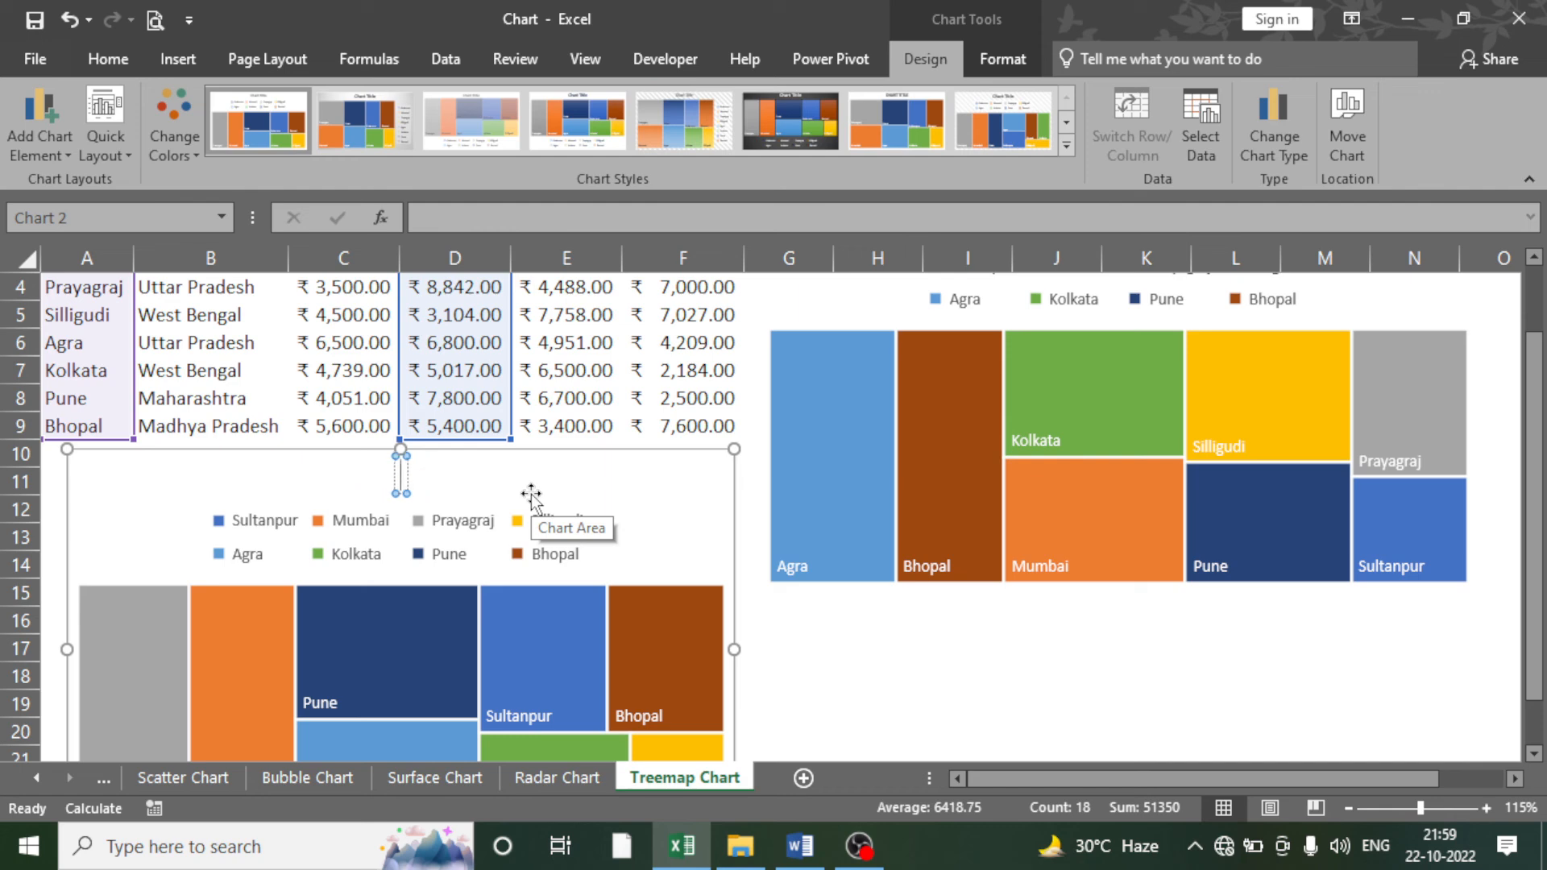
type("February")
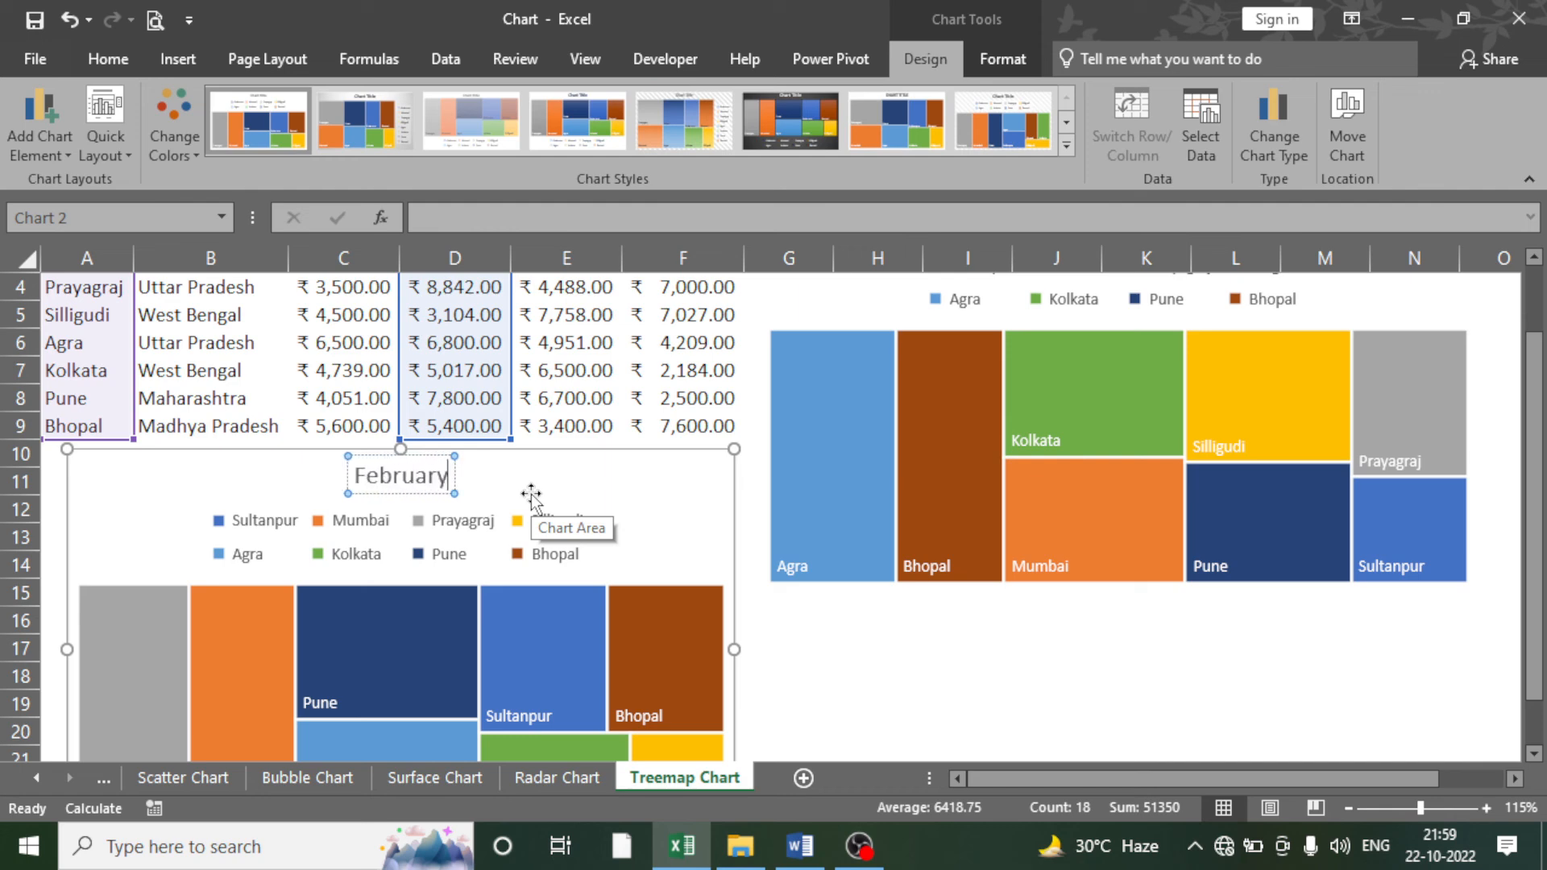
left_click(892, 677)
- Examine the district tiles of the February treemap and compare them with the sales table and the January treemap
scroll(771, 613, "down", 1)
scroll(771, 613, "down", 1)
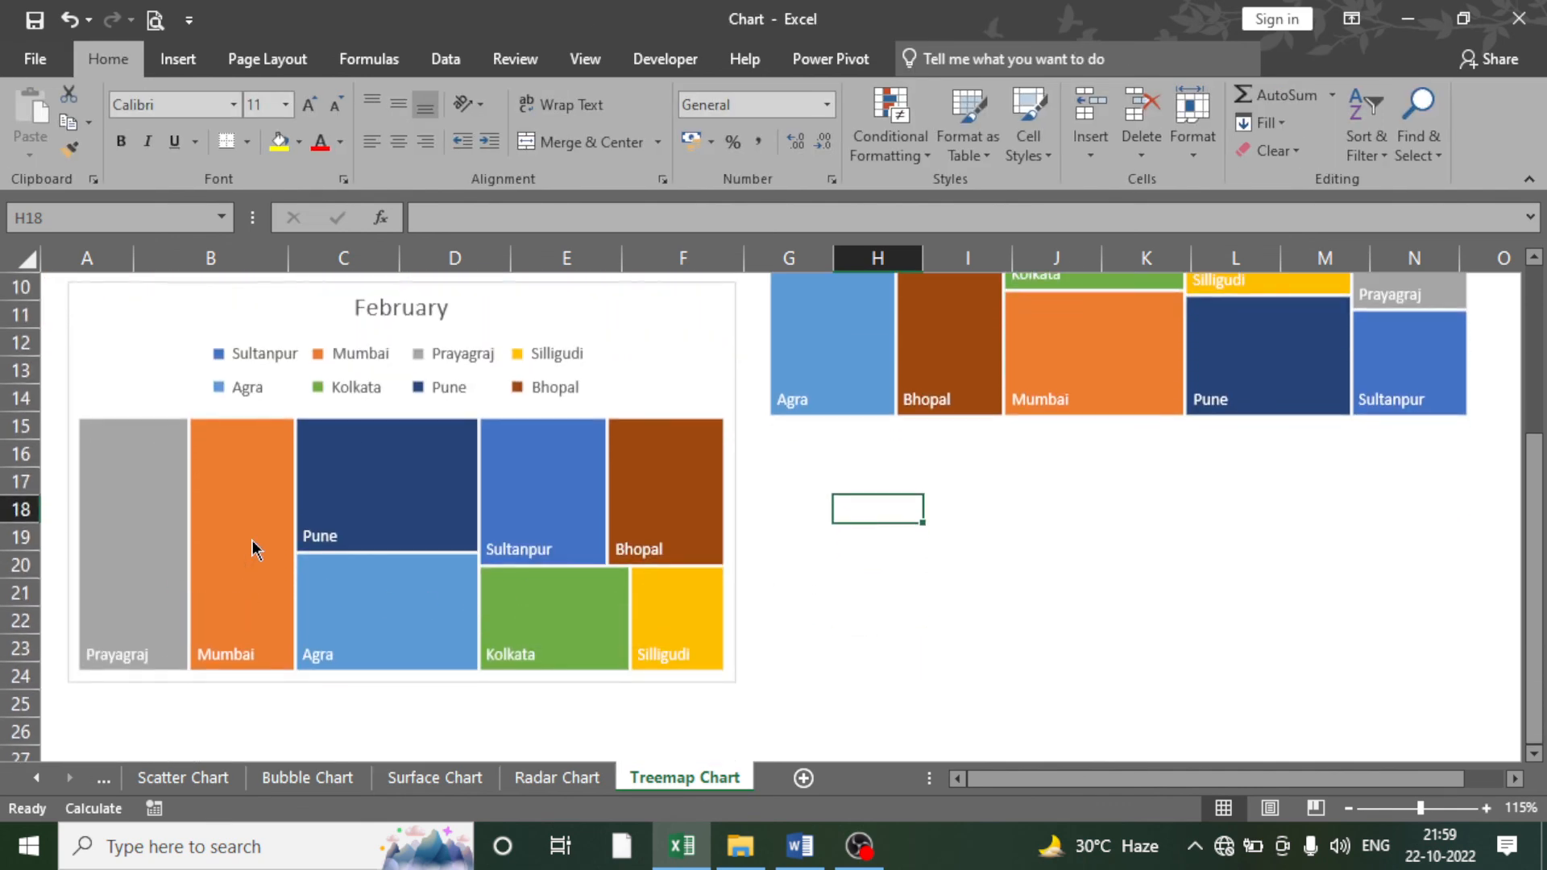
mouse_move(291, 525)
mouse_move(521, 504)
scroll(827, 617, "up", 3)
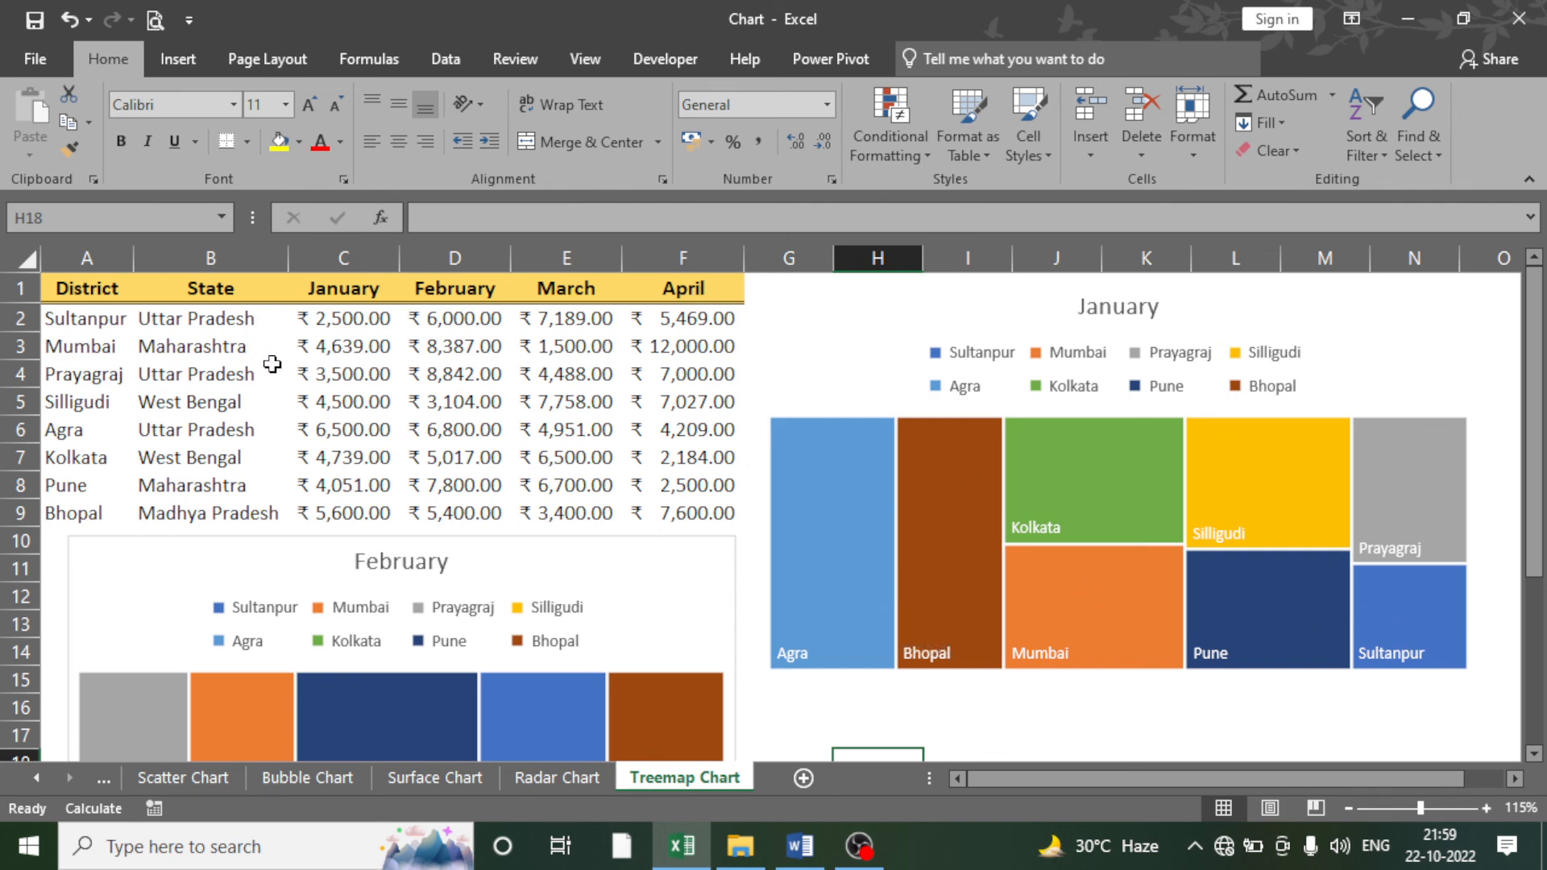
scroll(274, 363, "down", 2)
scroll(369, 401, "down", 1)
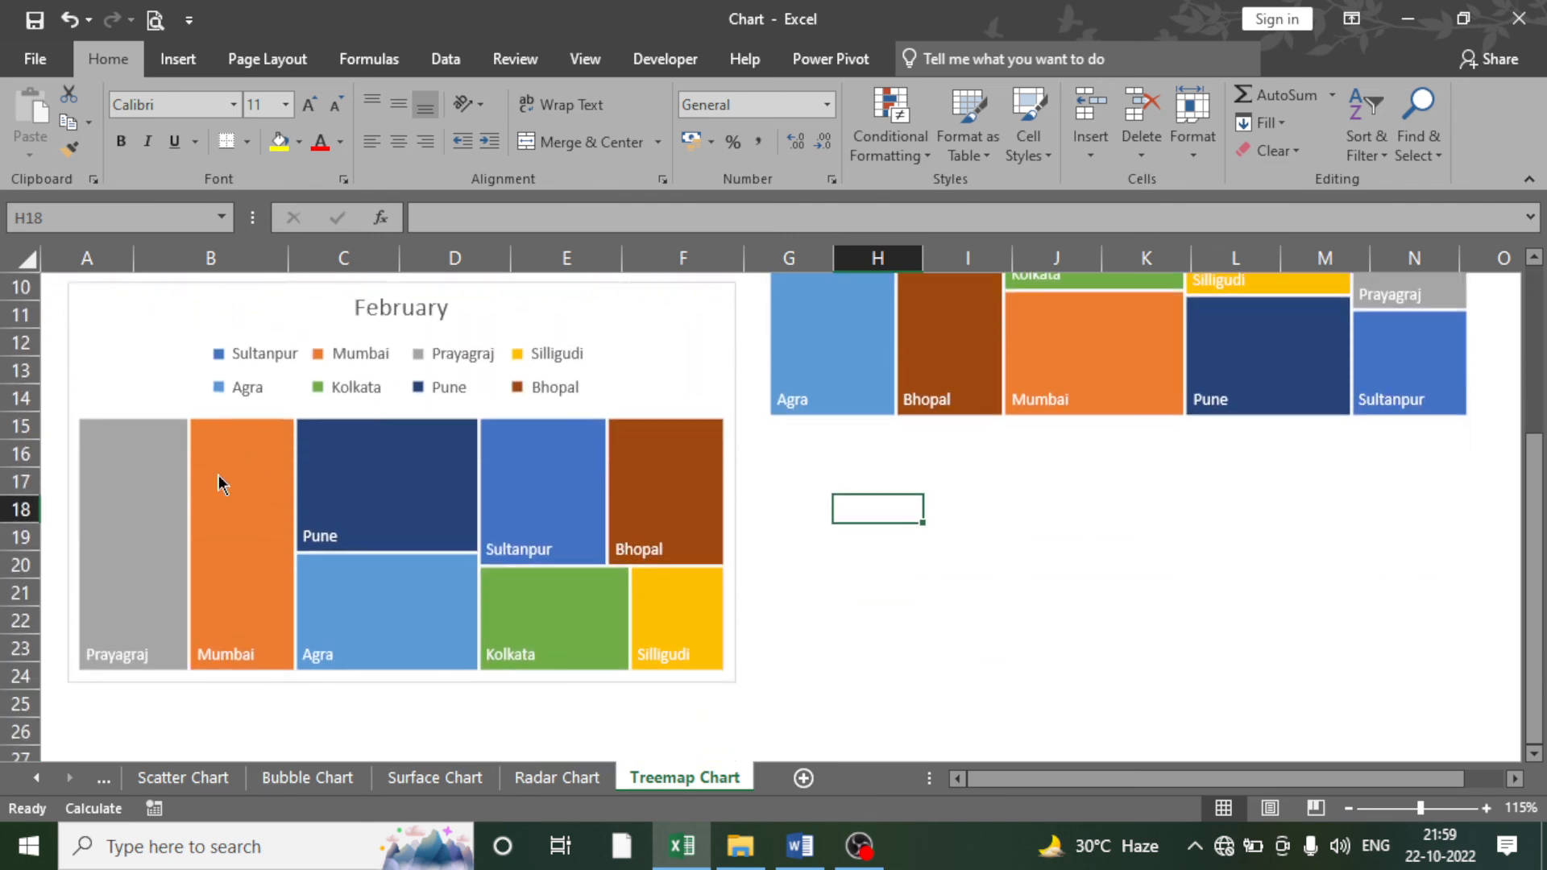
mouse_move(140, 562)
scroll(855, 597, "up", 3)
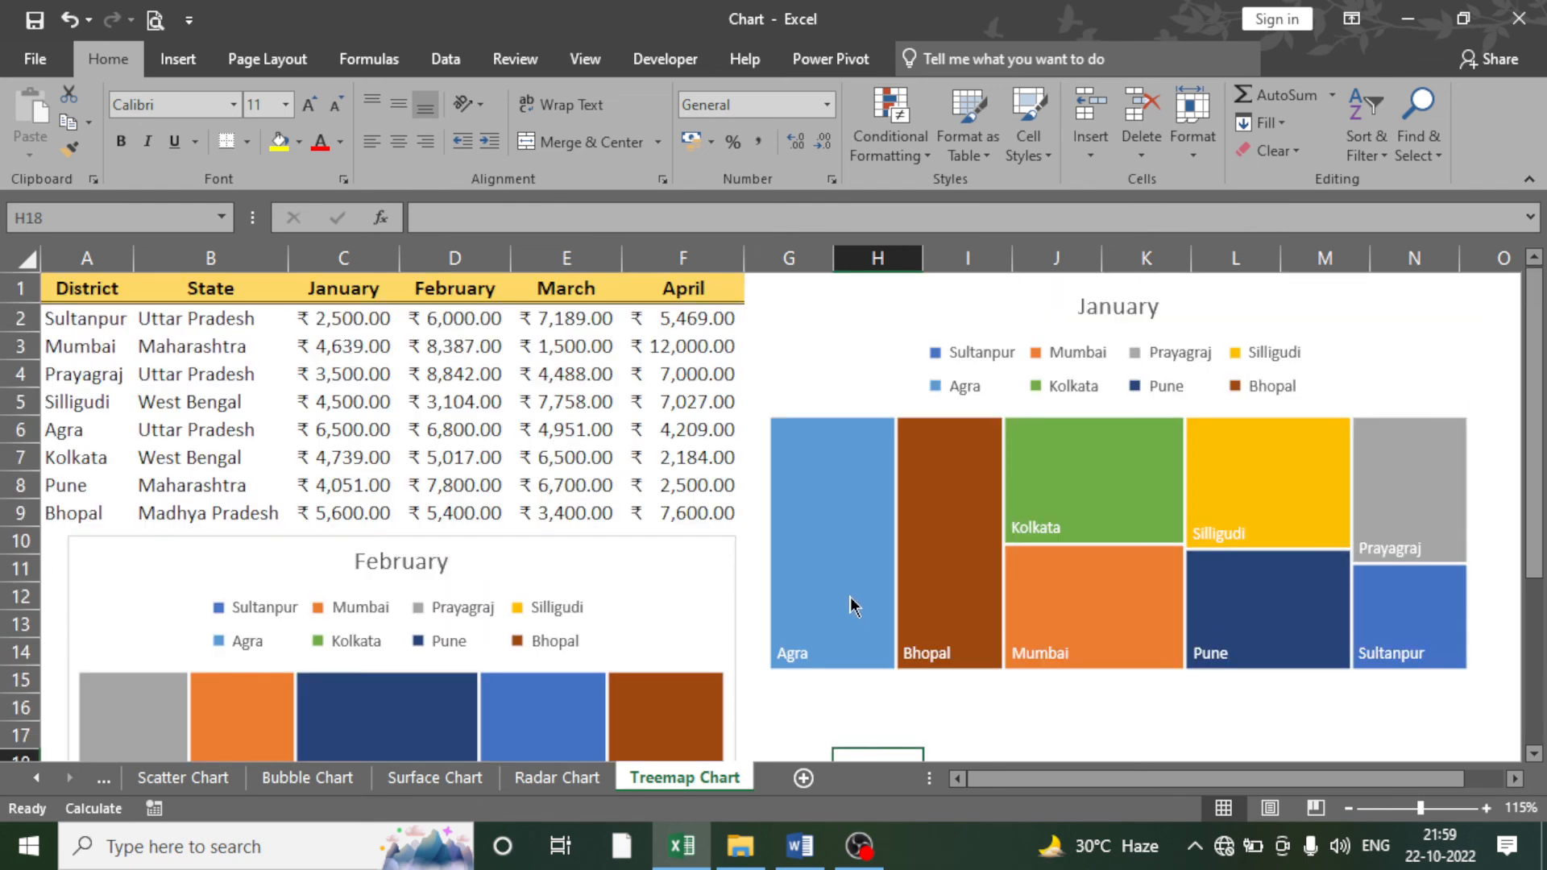
- Review the February, March and April sales figures in the table alongside the two treemaps
left_click(721, 371)
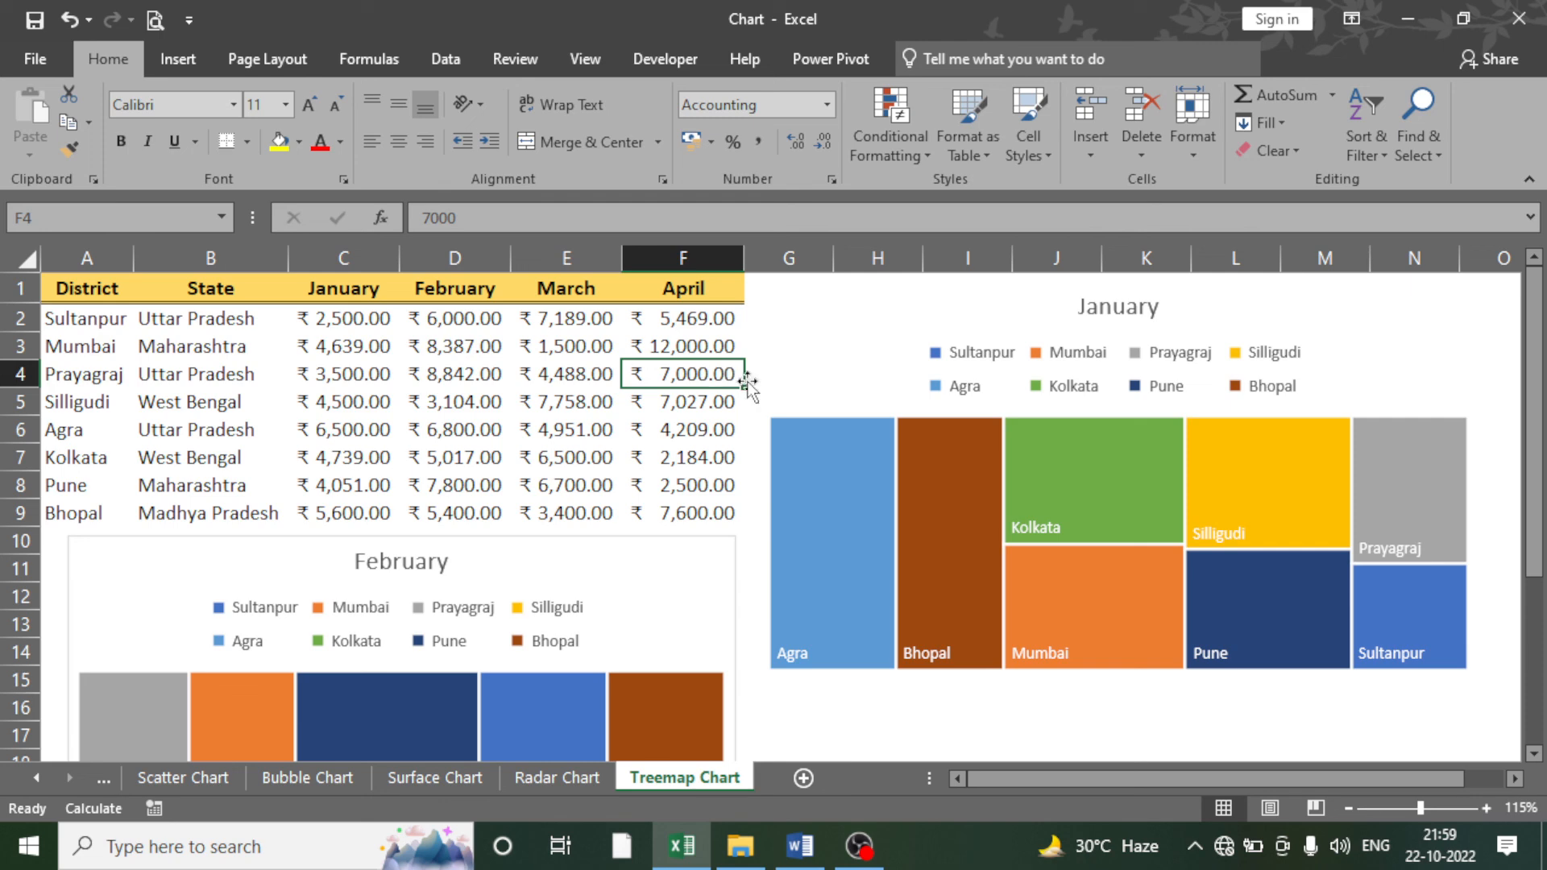
left_click(482, 320)
left_click(562, 315)
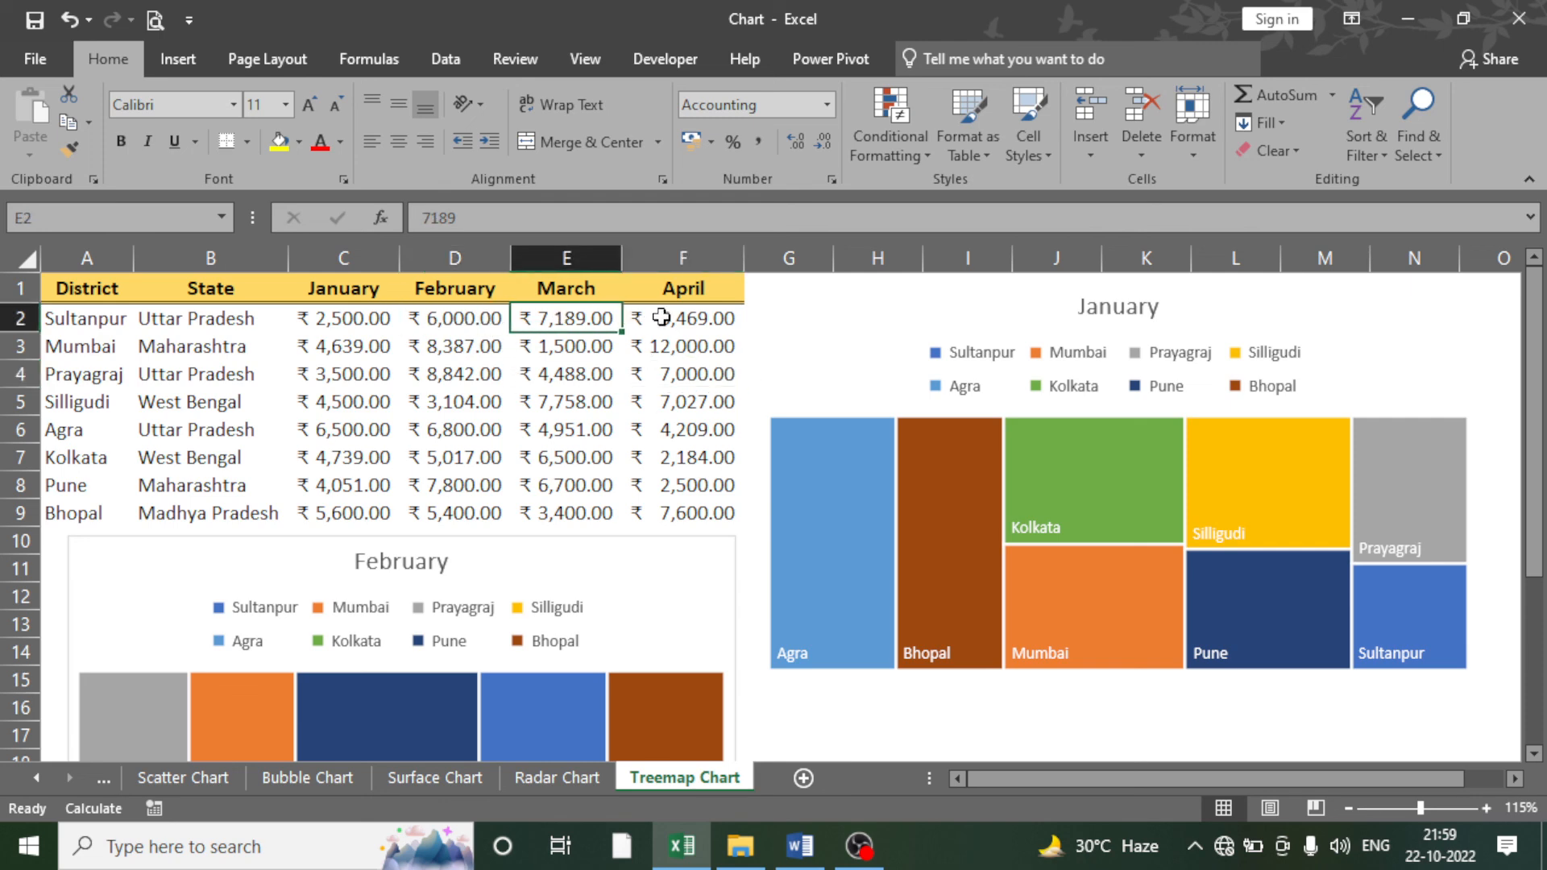
double_click(662, 317)
double_click(677, 367)
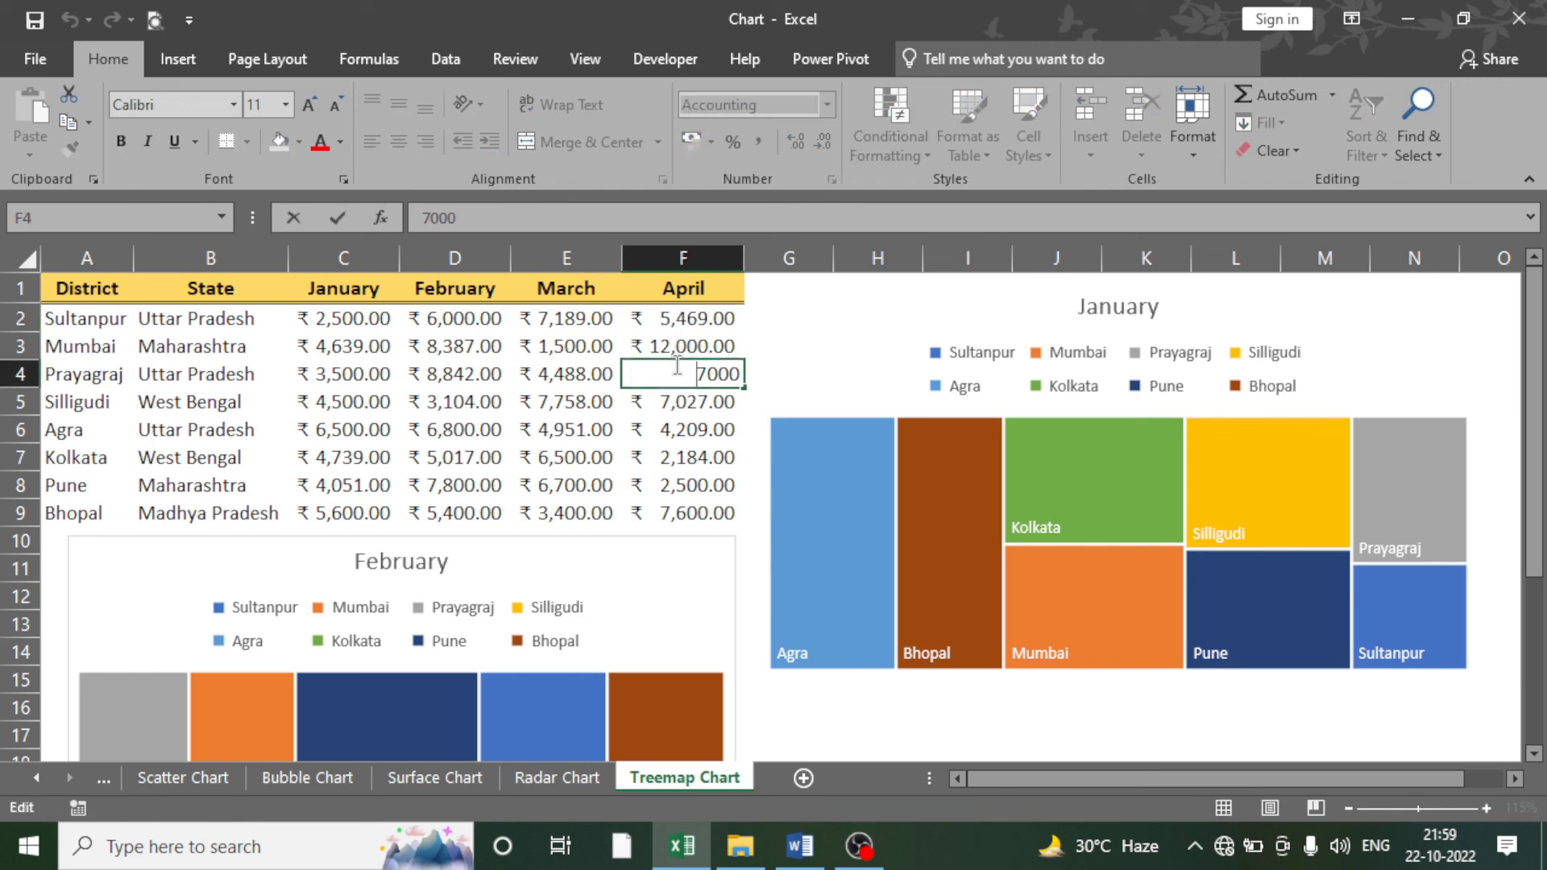
left_click(769, 297)
left_click(718, 292)
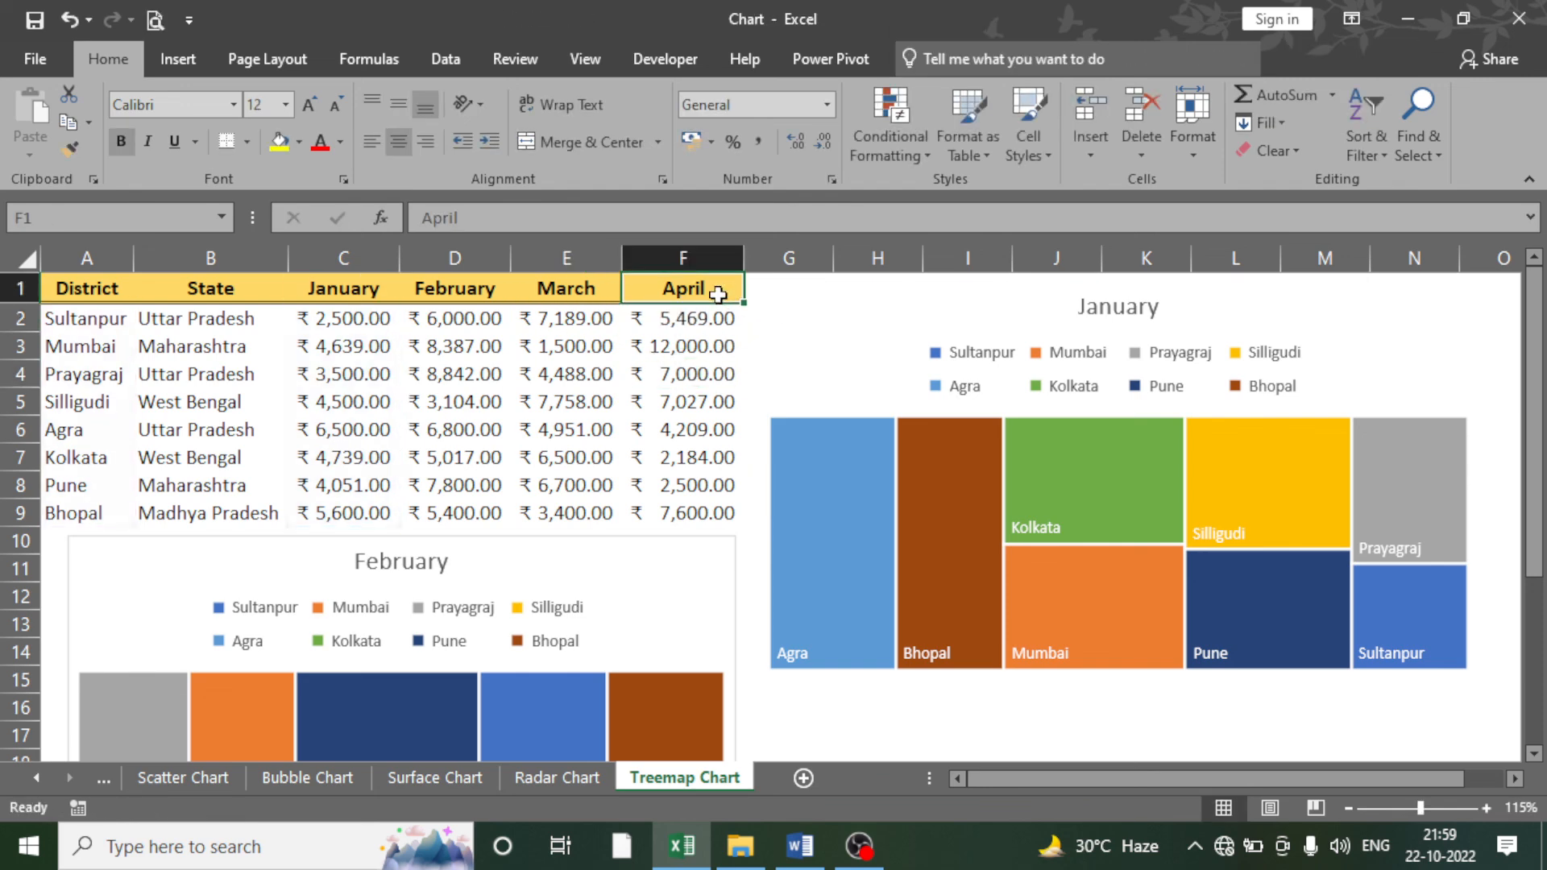
scroll(747, 608, "down", 3)
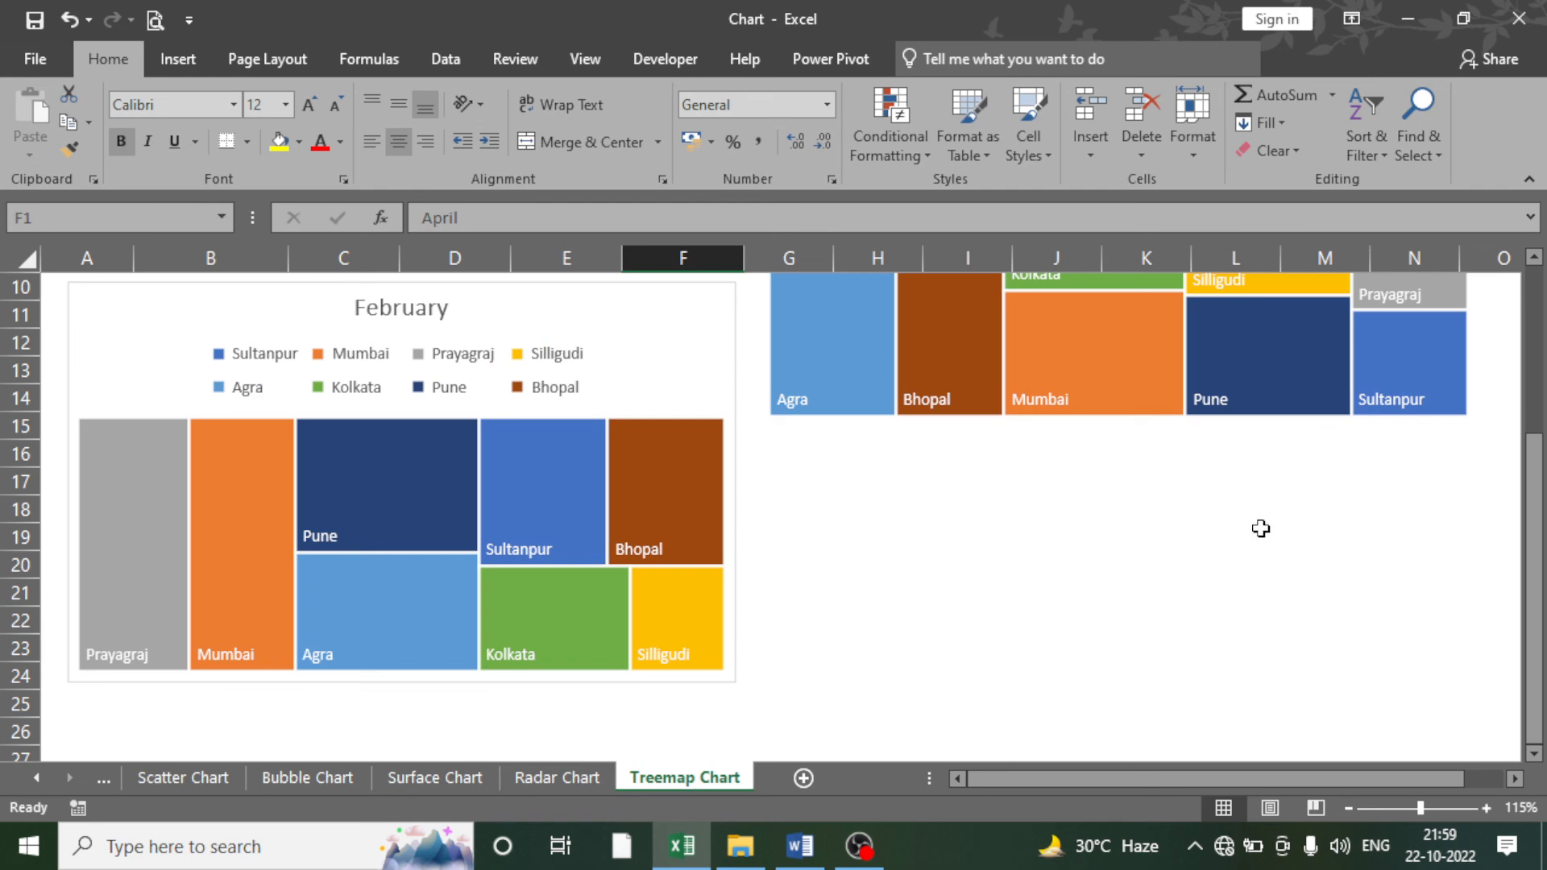
scroll(1179, 604, "up", 3)
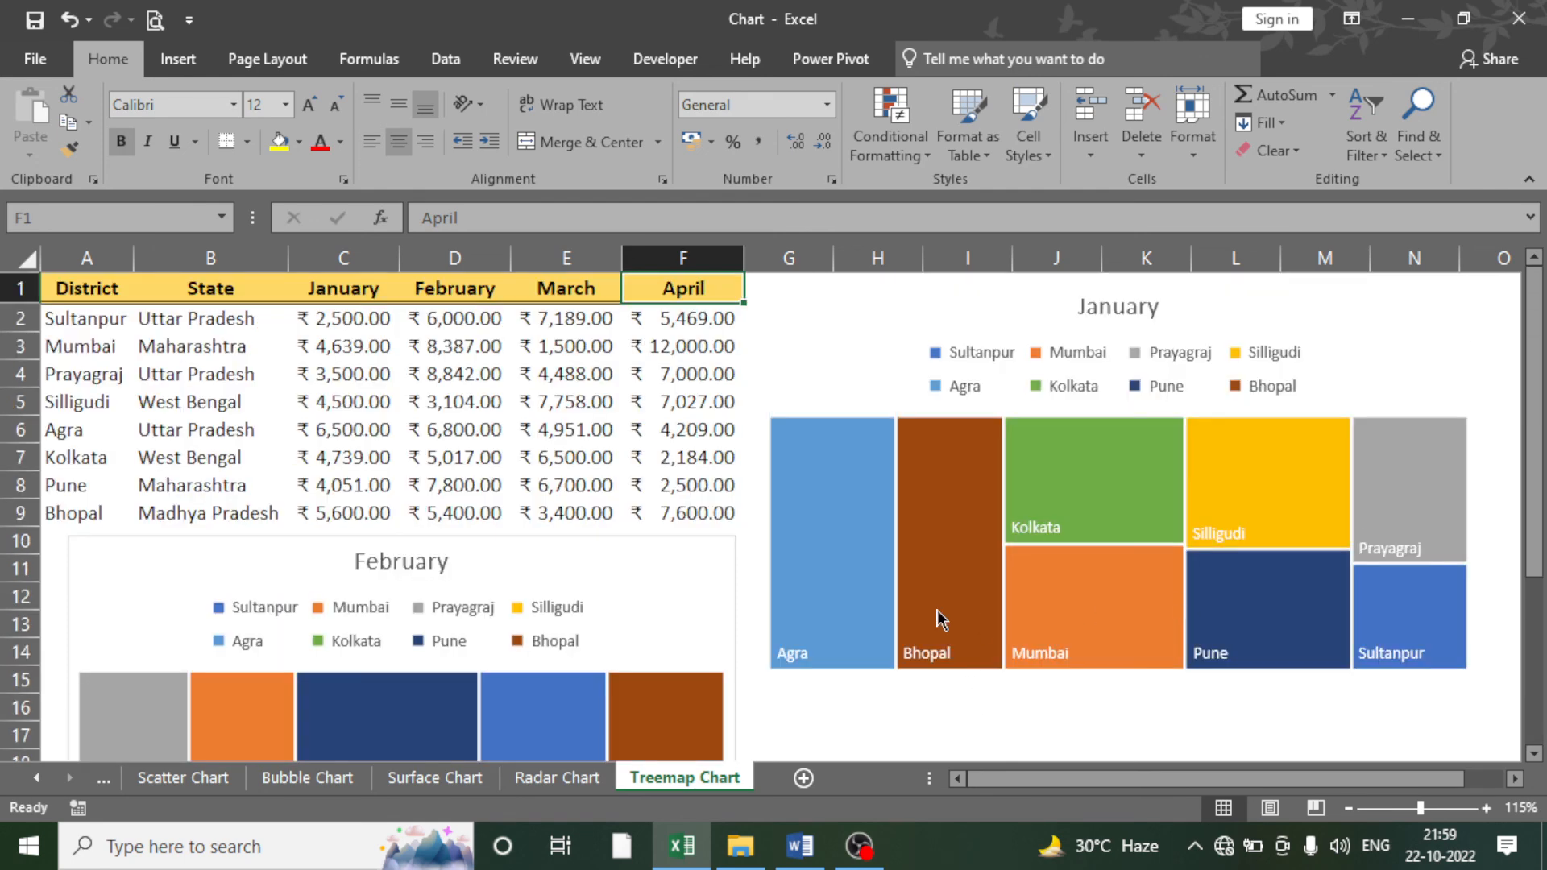
double_click(556, 407)
left_click(555, 294)
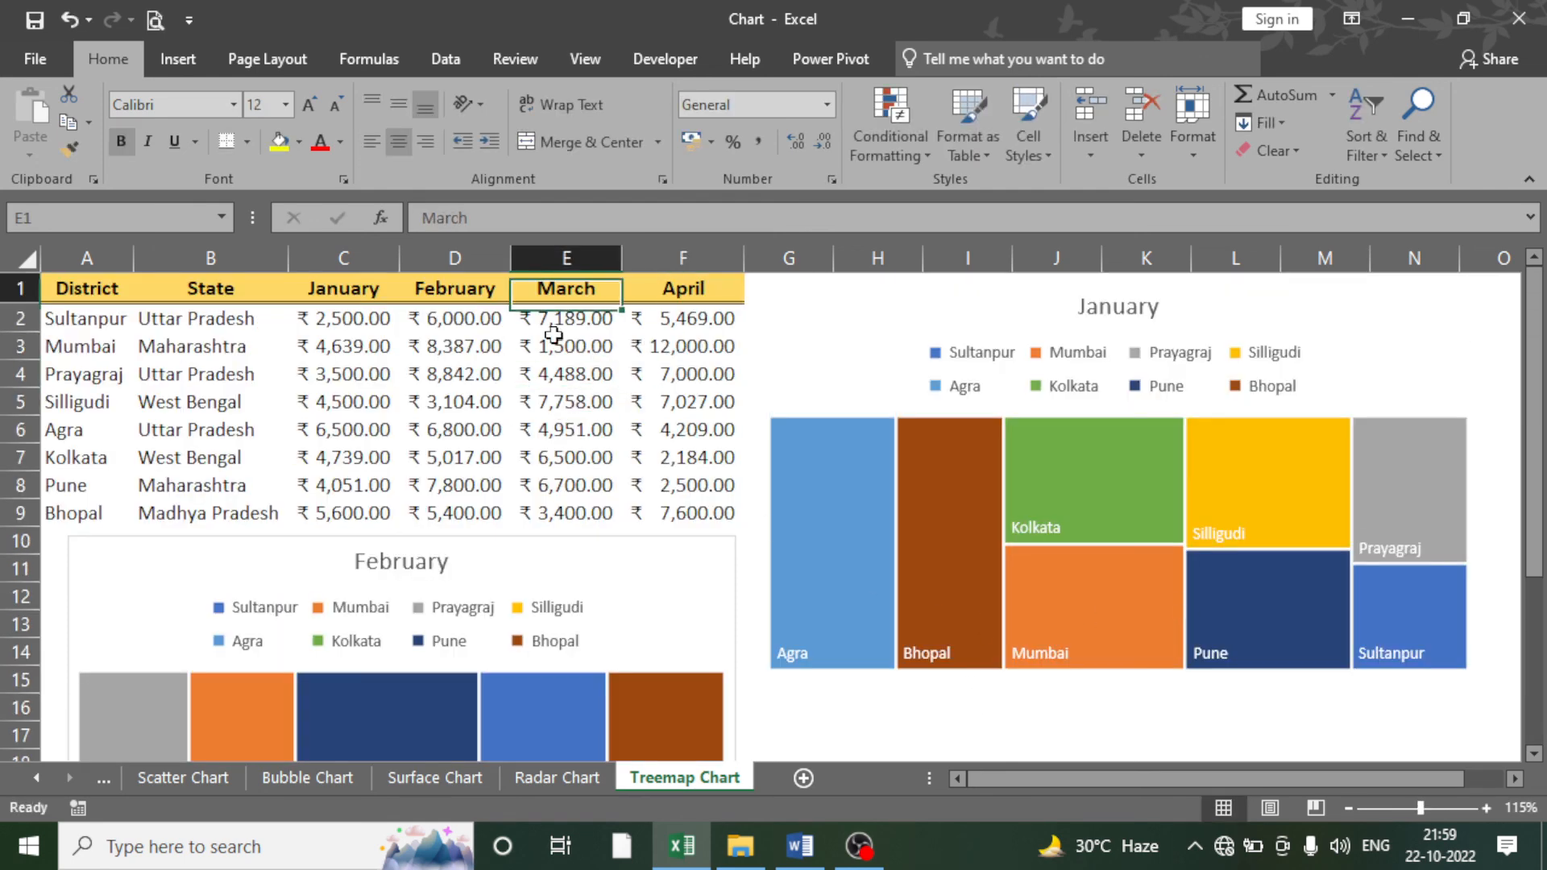
left_click(563, 367)
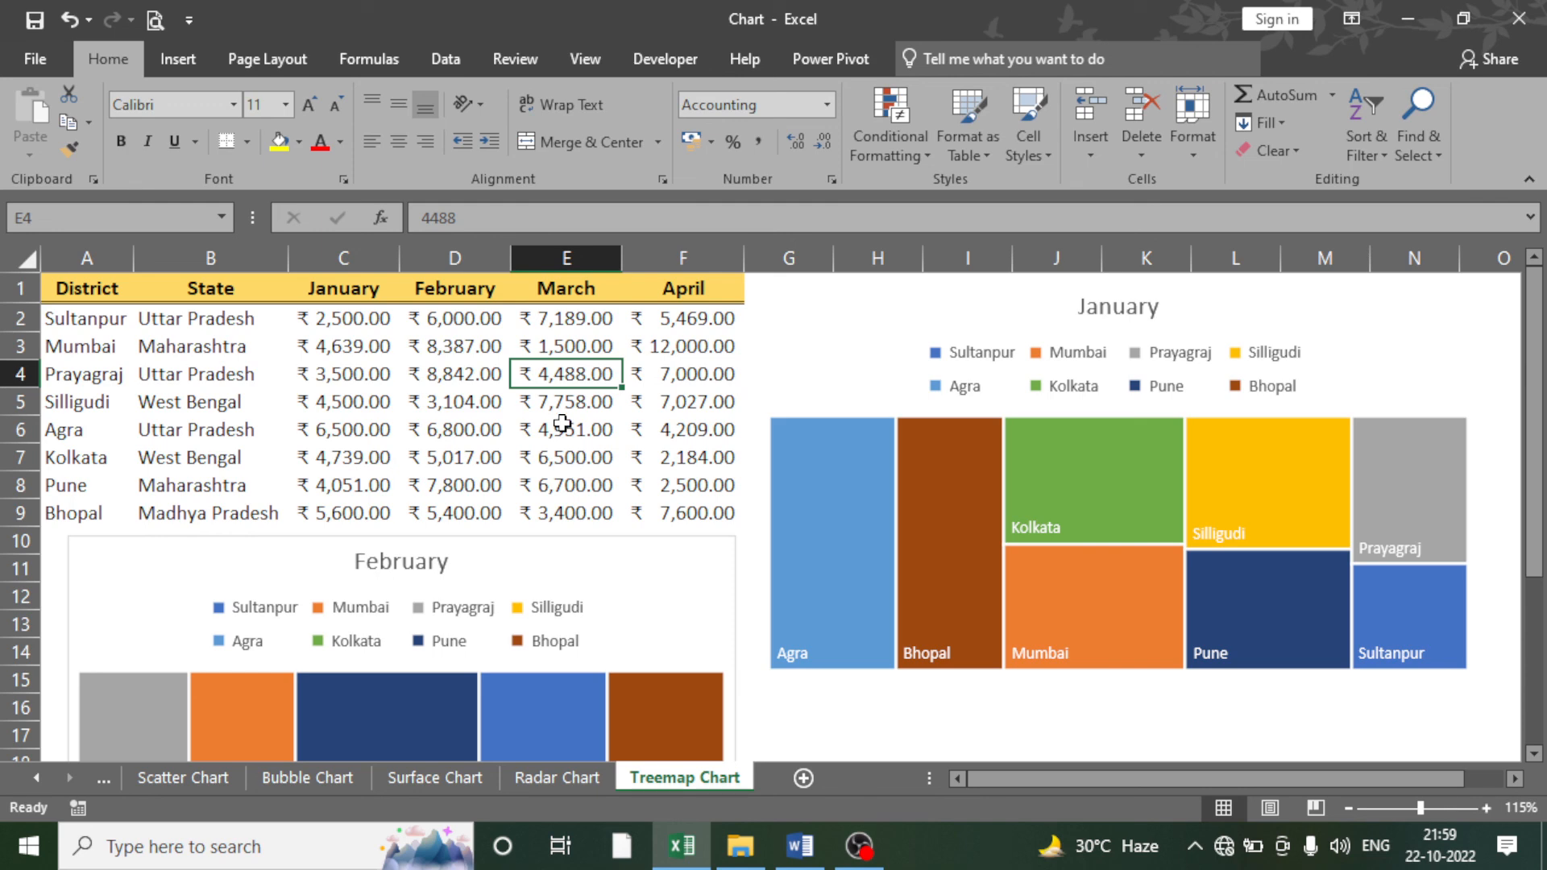
- Switch to the Chart Categories document in Word and review the numbered list of chart types through Combo Chart
left_click(800, 845)
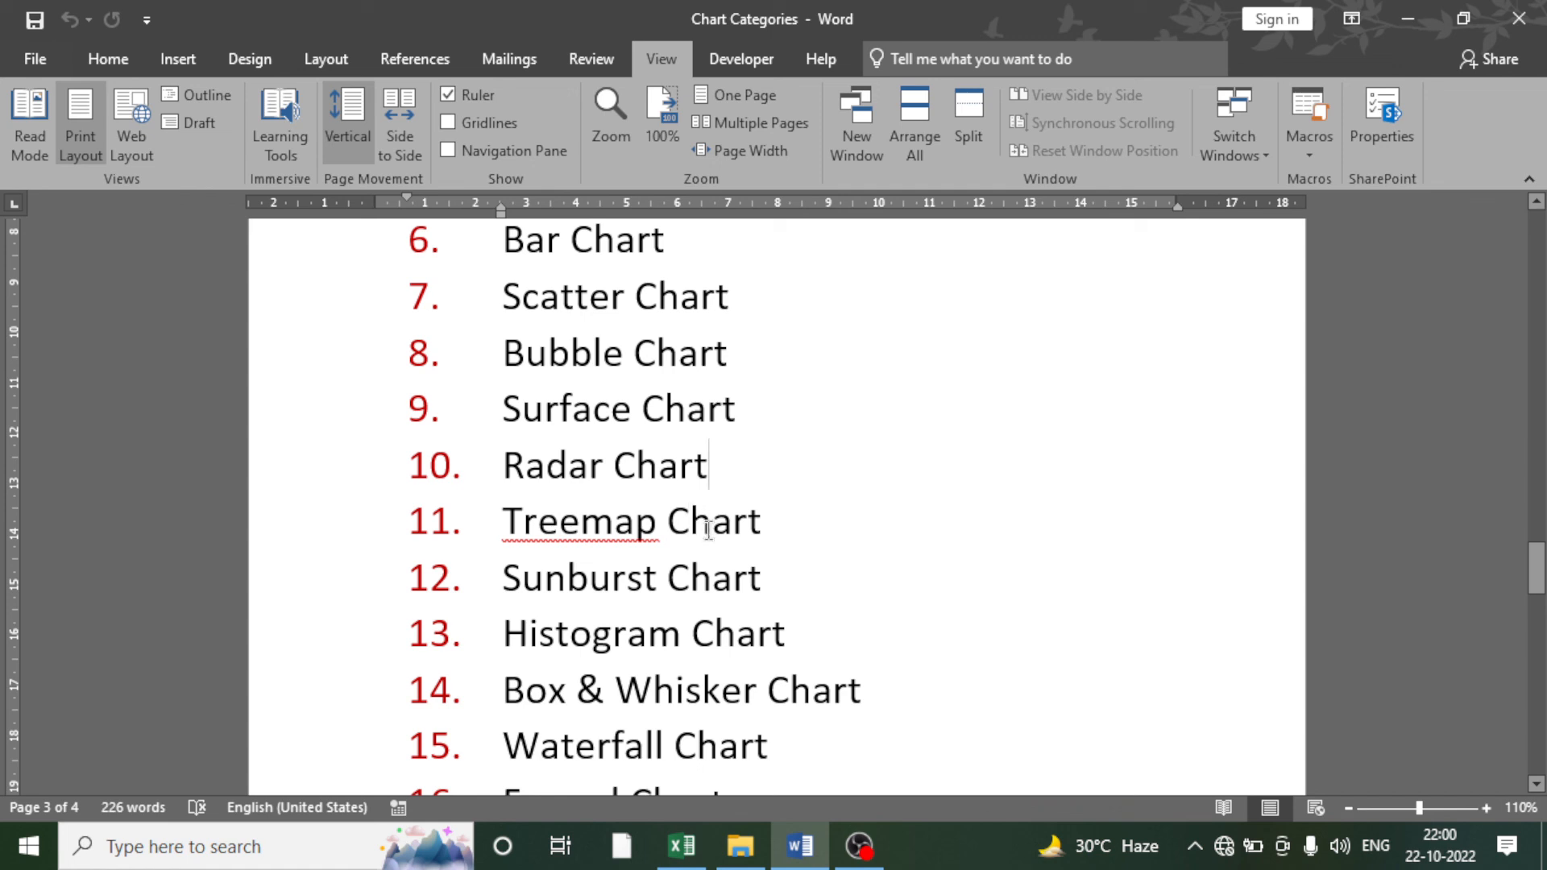
scroll(619, 528, "down", 2)
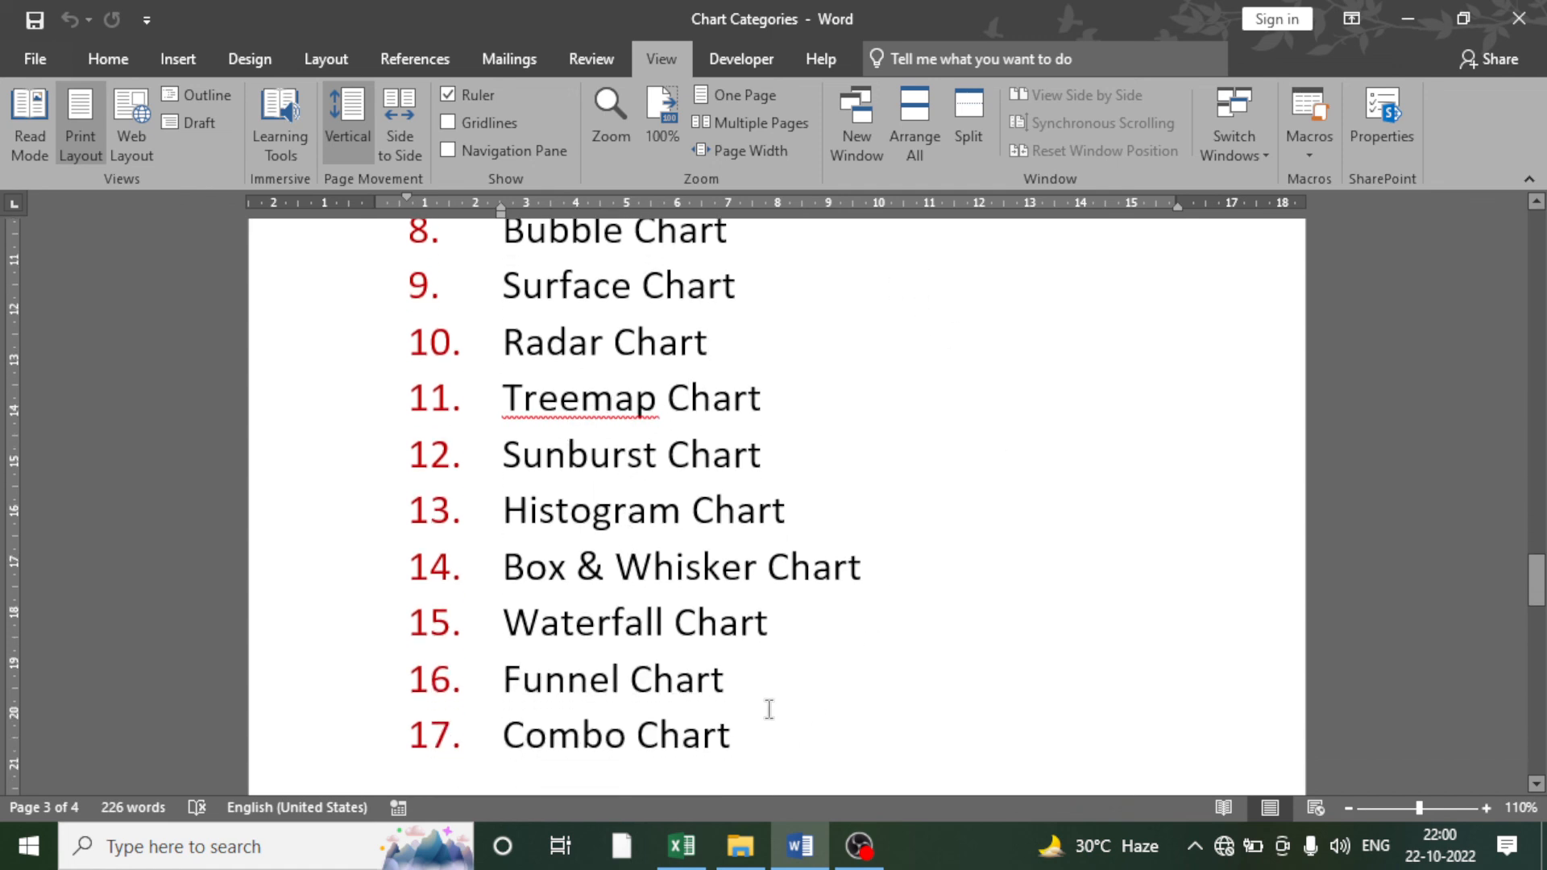
left_click(860, 830)
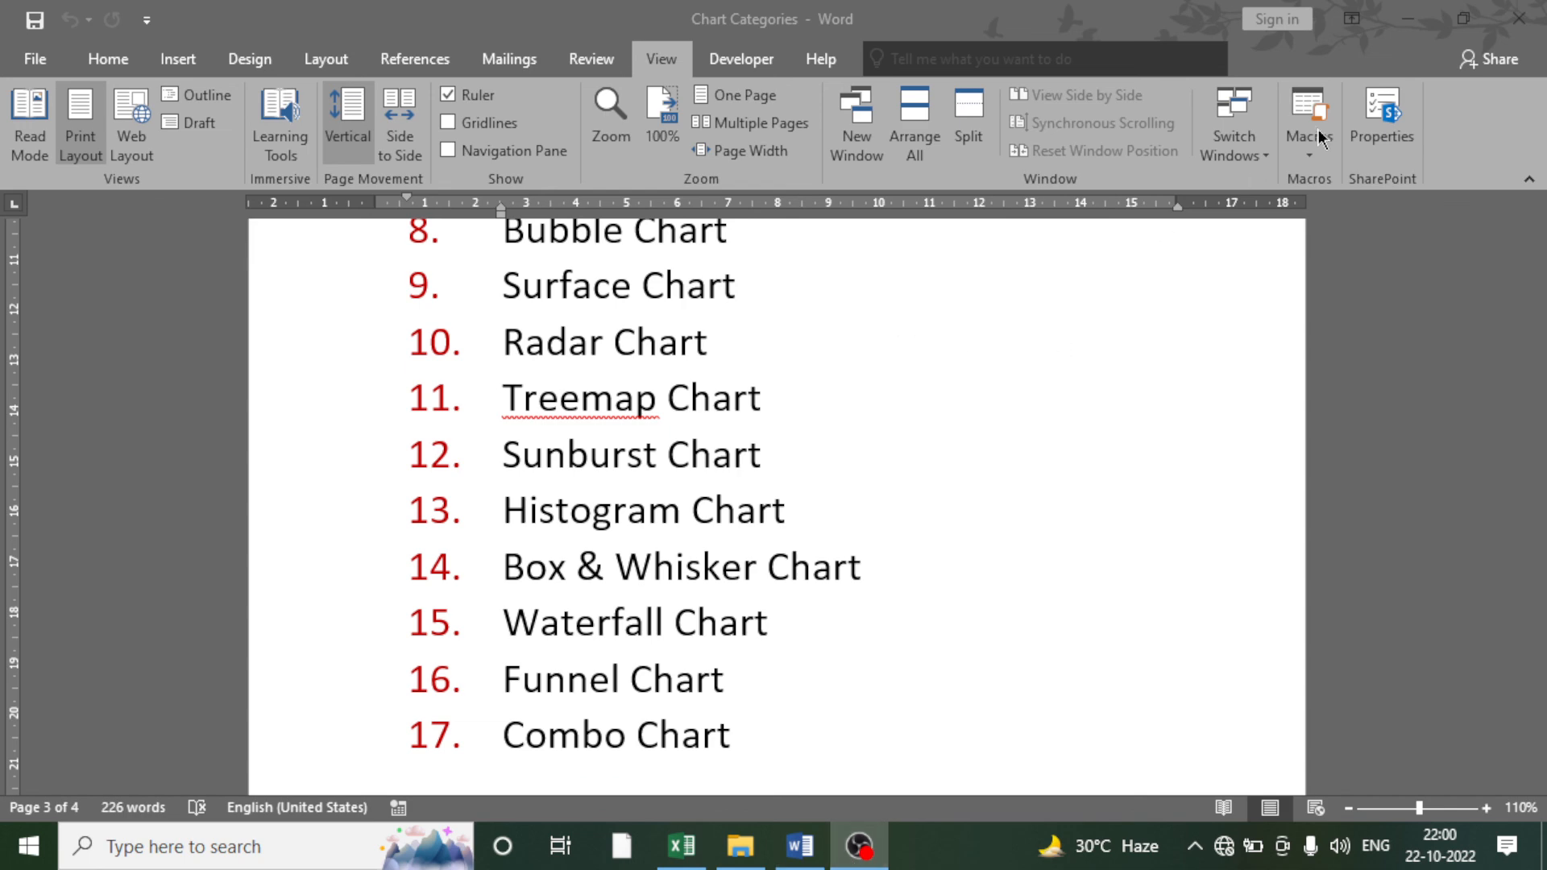